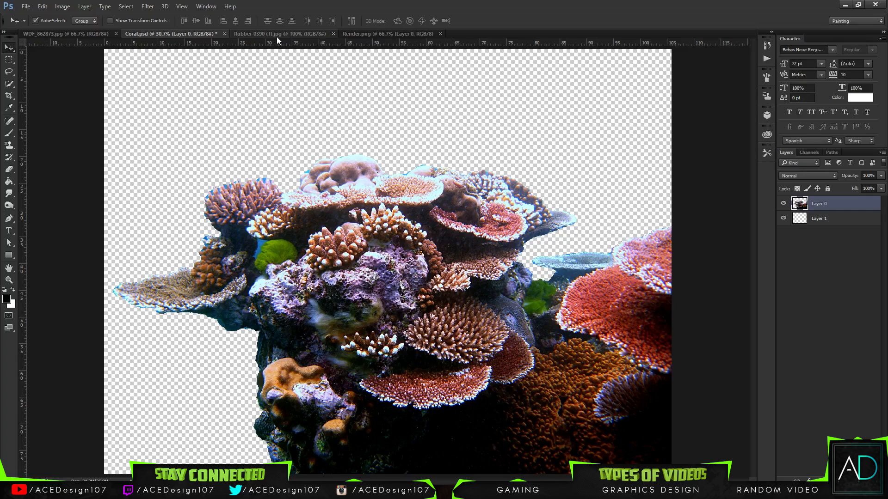
Bring up the Render.png document with the ACE lettering, and launch Cinema 4D
click(276, 37)
click(379, 34)
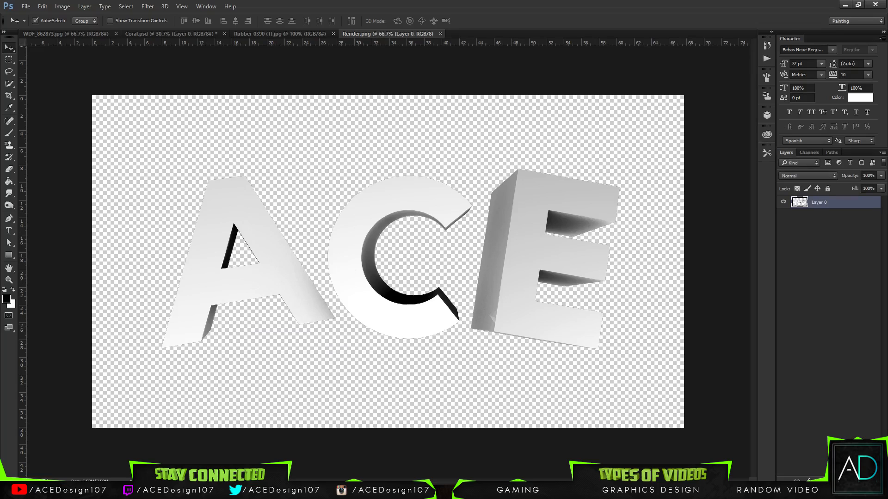
key(super)
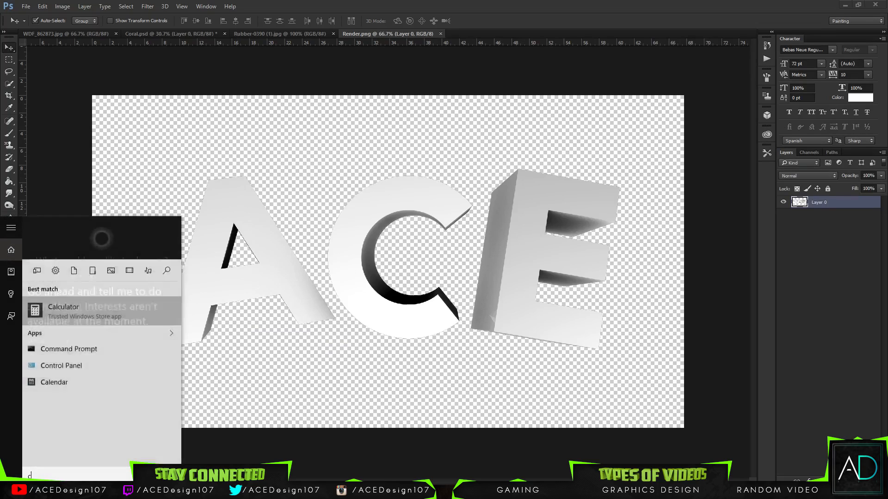
text(cine)
key(Return)
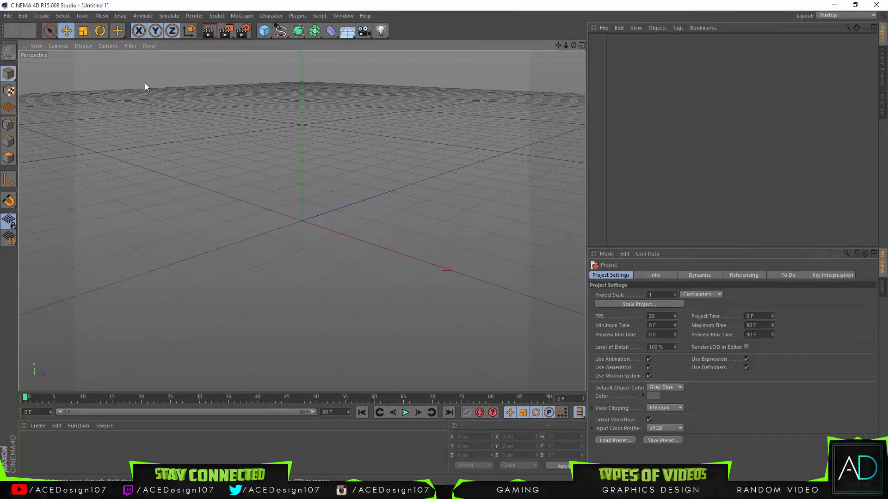
Search Local Disk (D:) for "under", open Render.png from the Text Setup folder of 3D underwater, and close the image
click(8, 16)
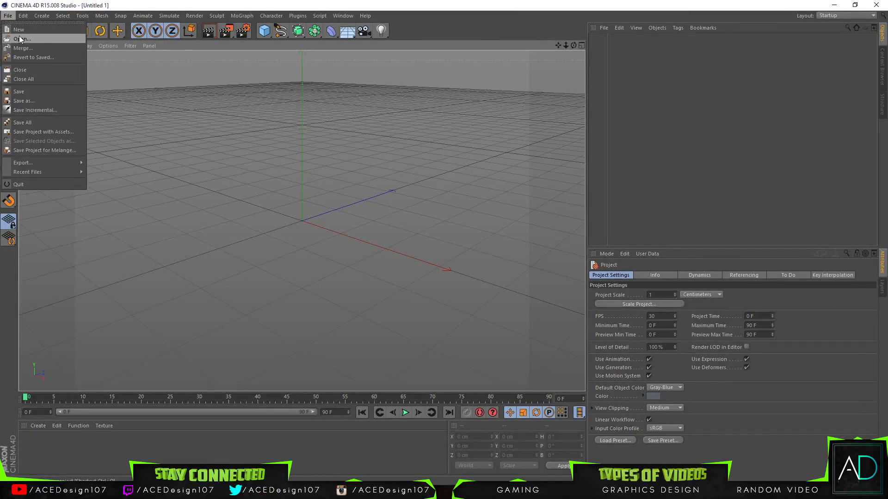
click(20, 40)
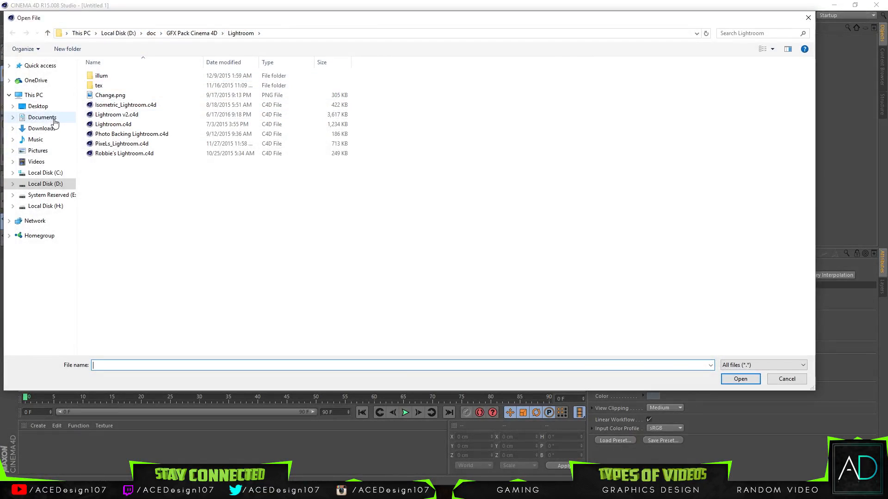
click(45, 183)
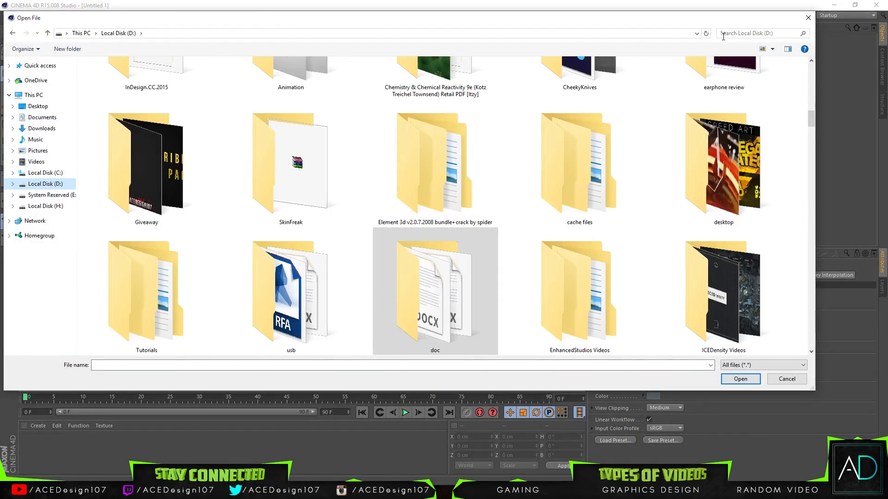
click(723, 34)
text(under)
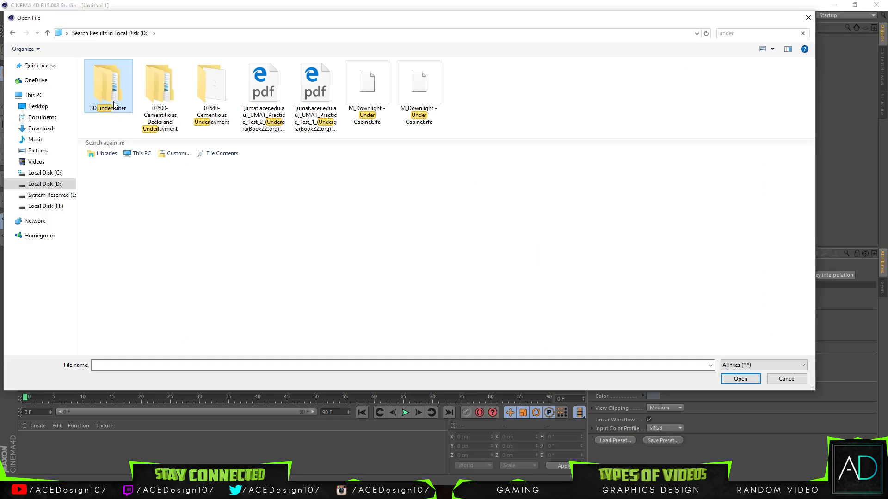
double_click(120, 89)
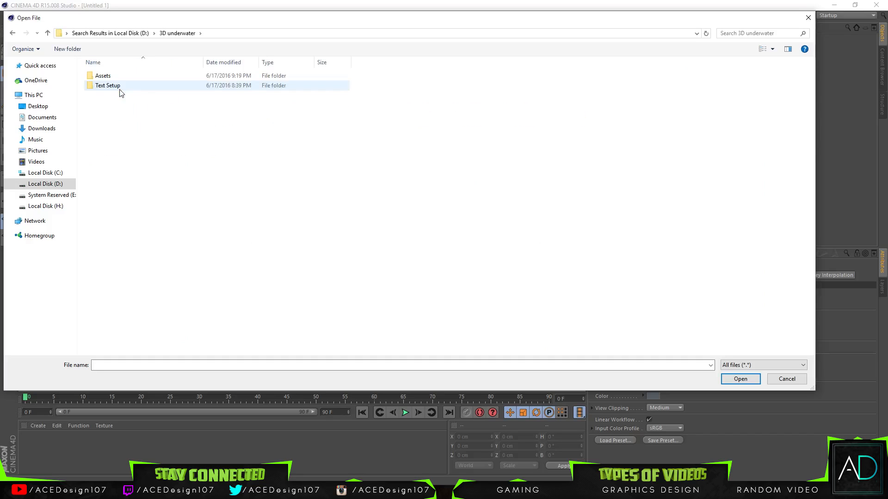
click(117, 87)
double_click(117, 87)
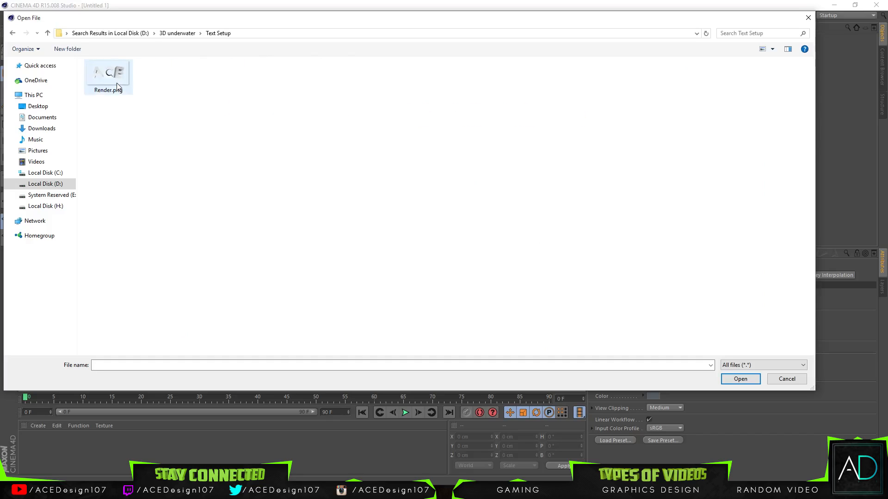
double_click(116, 82)
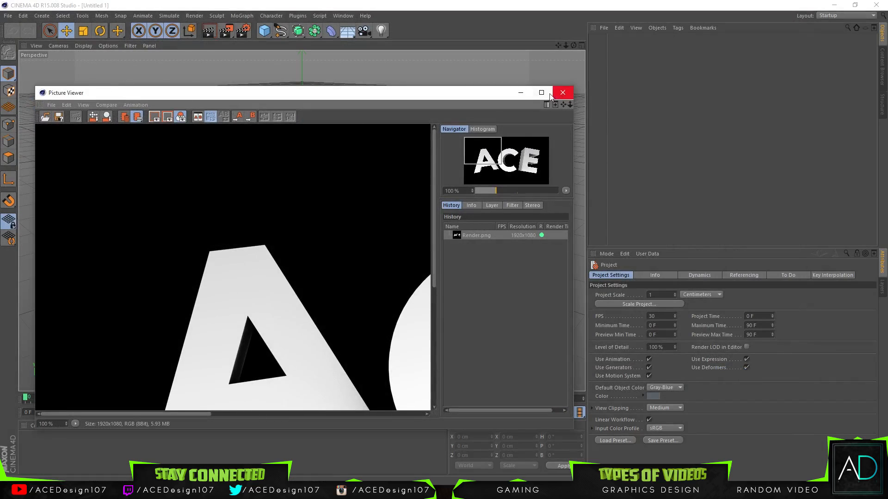
click(562, 93)
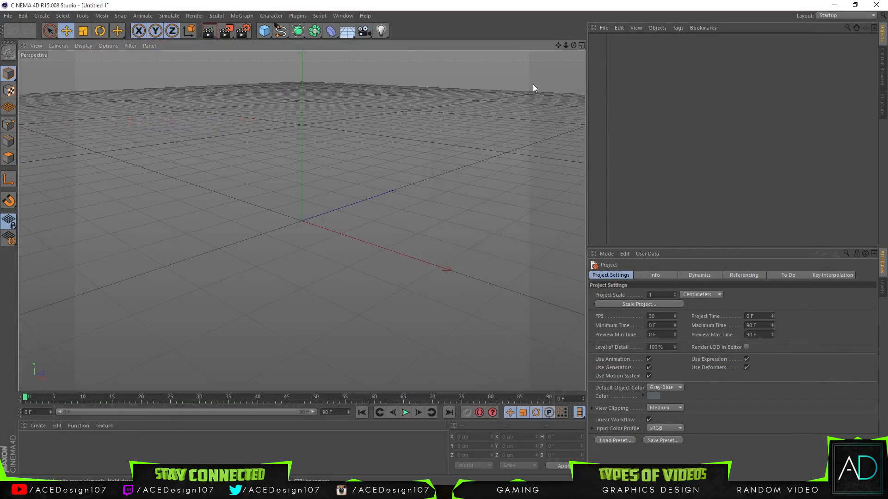
Reopen Render.png from the Text Setup folder, reload it, and close the picture viewer
click(8, 15)
click(19, 37)
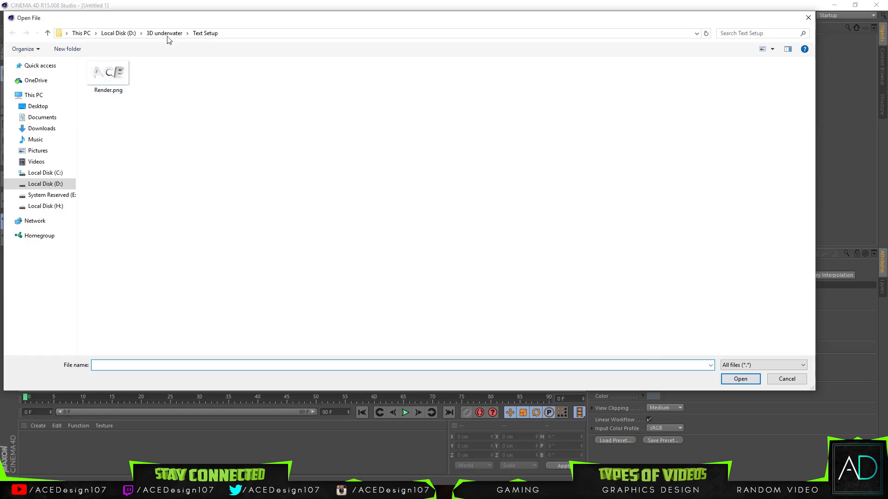
click(169, 34)
double_click(120, 86)
click(118, 83)
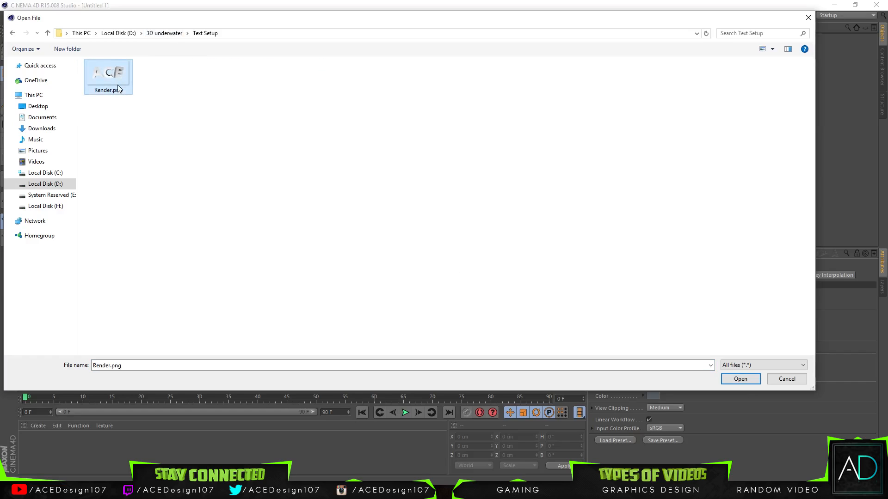
double_click(124, 90)
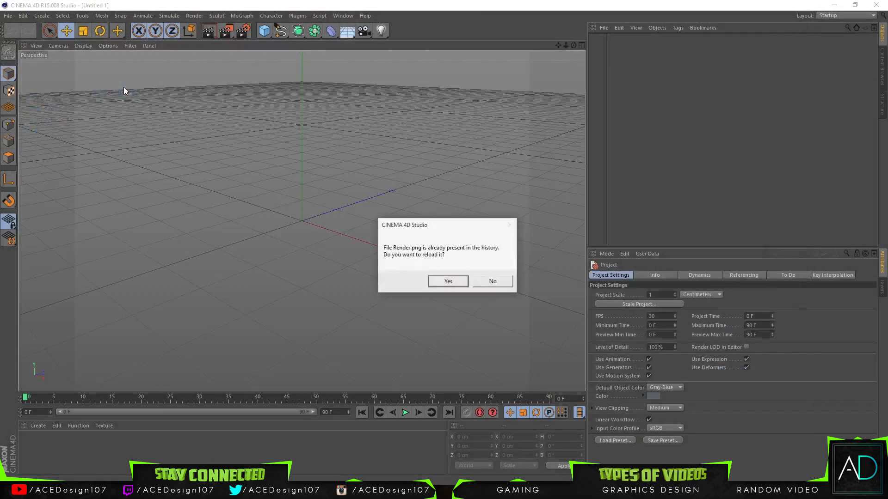
click(452, 280)
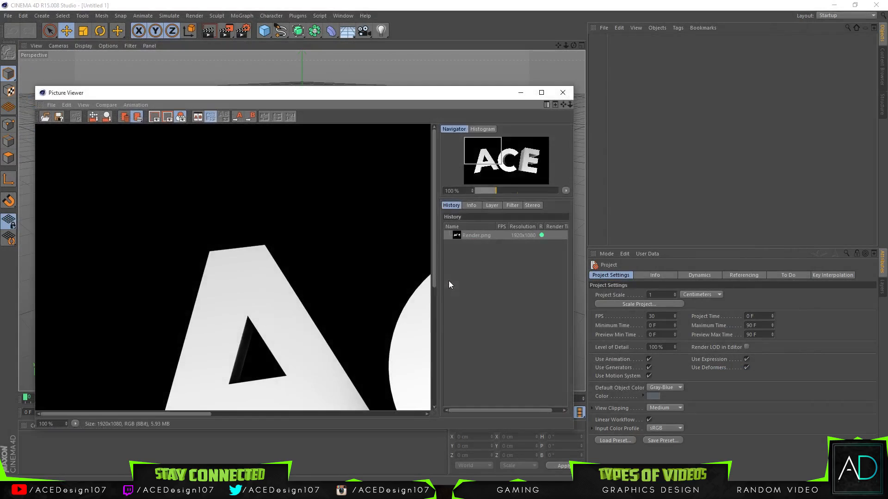
click(562, 93)
Open Render.png from the recent files and reload it
click(8, 16)
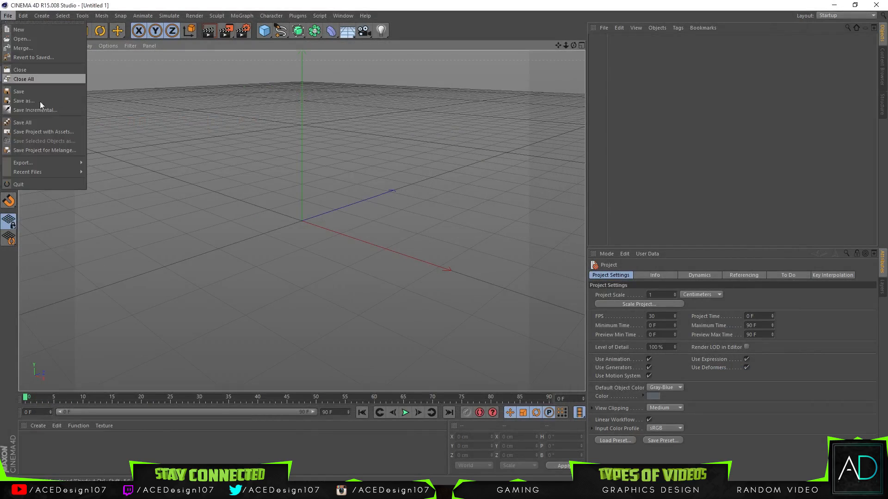
mouse_move(37, 173)
click(119, 172)
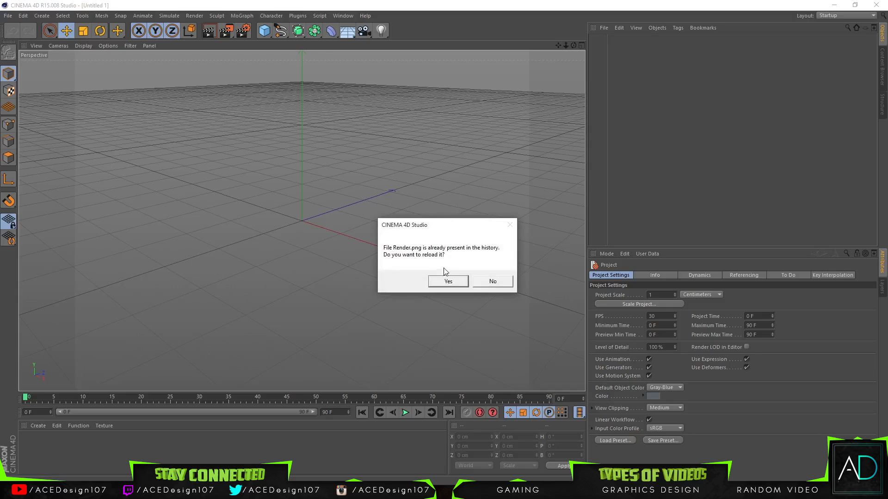
click(441, 278)
Open the recent project Lightroom v2.c4d and minimise the picture viewer
click(11, 16)
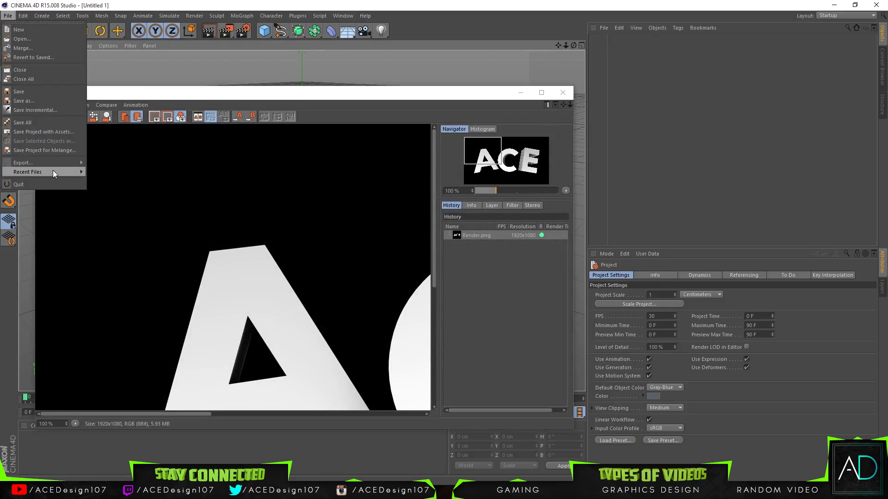
click(84, 171)
click(8, 15)
mouse_move(45, 171)
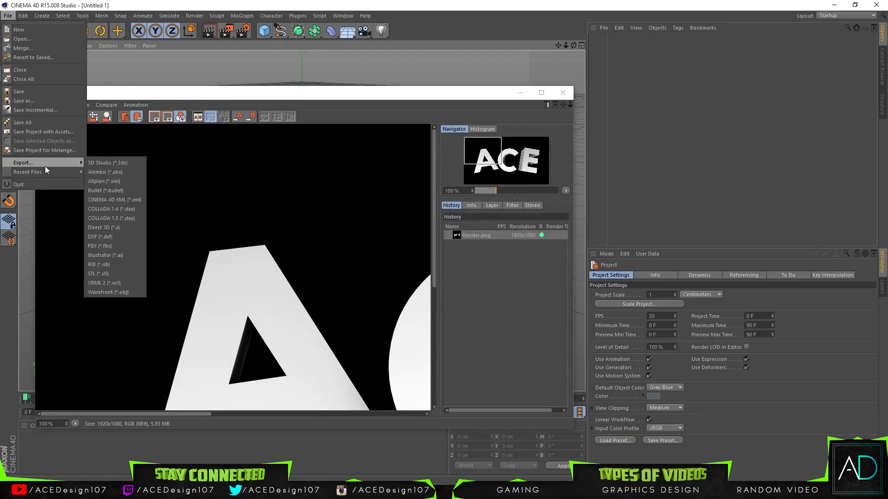
click(154, 185)
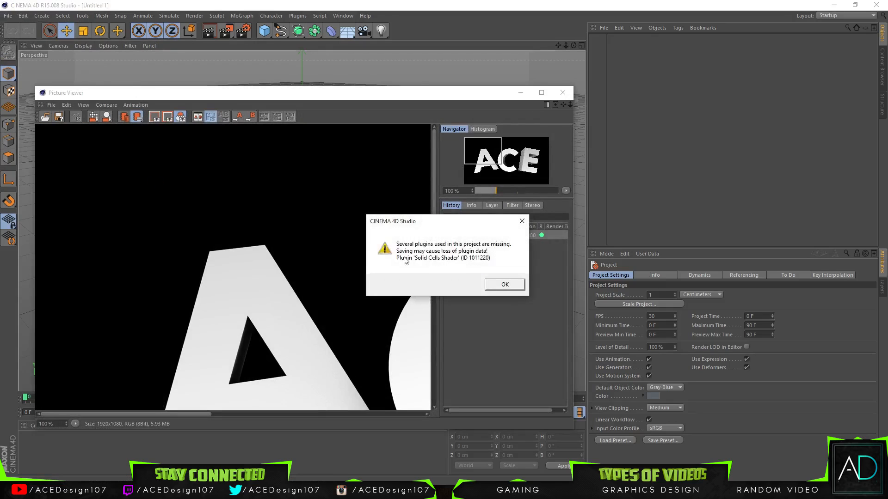
click(495, 285)
click(514, 93)
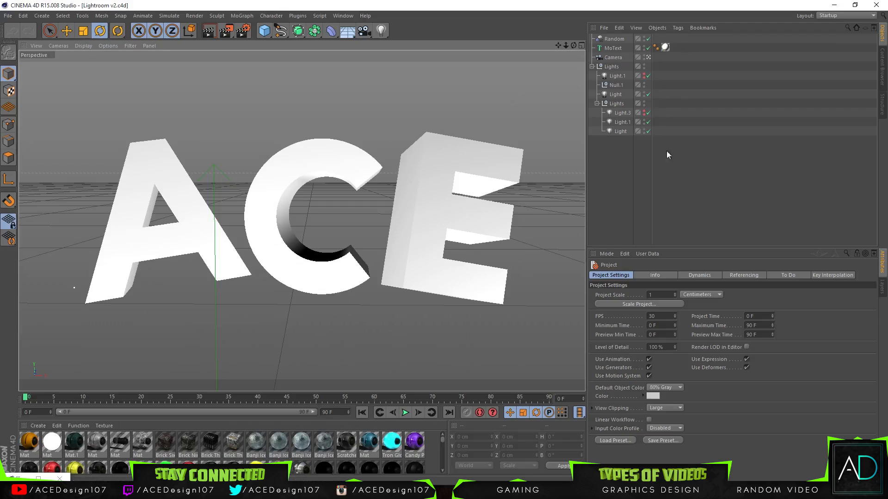
Save a copy of the project as Lightroom v2.c4d in the Text Setup folder of 3D underwater on Local Disk (D:)
click(8, 16)
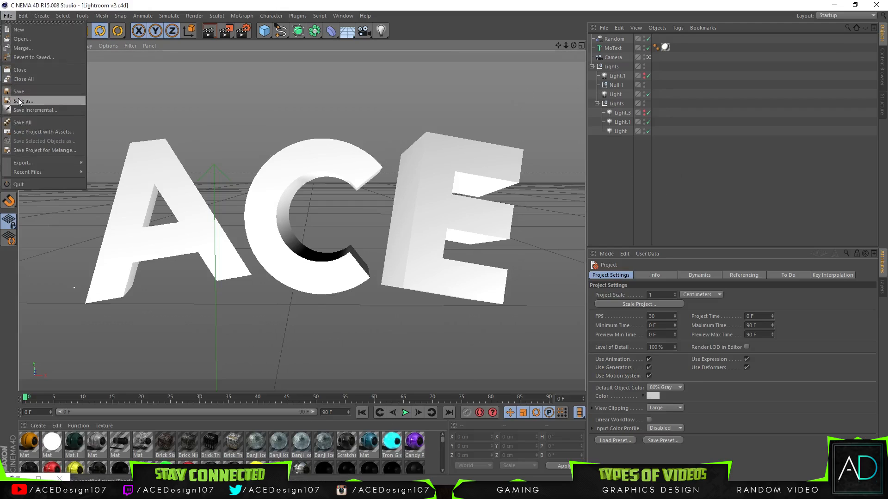
click(28, 96)
click(45, 184)
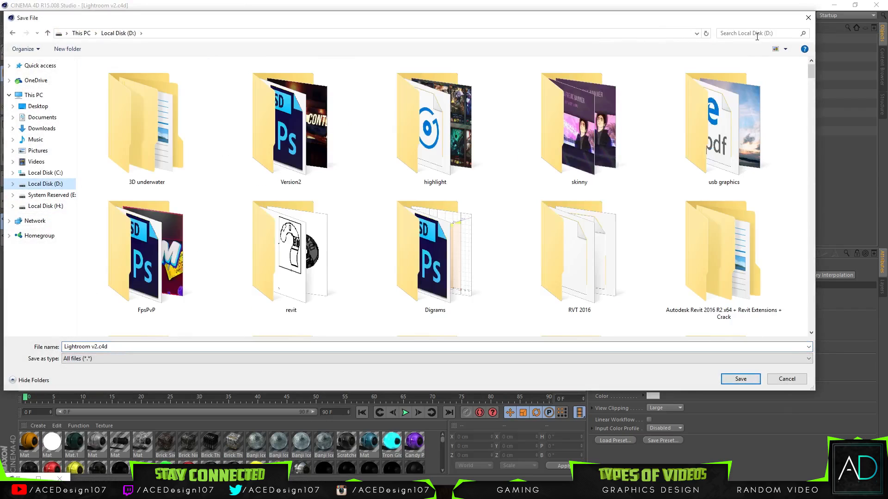
click(754, 34)
text(under)
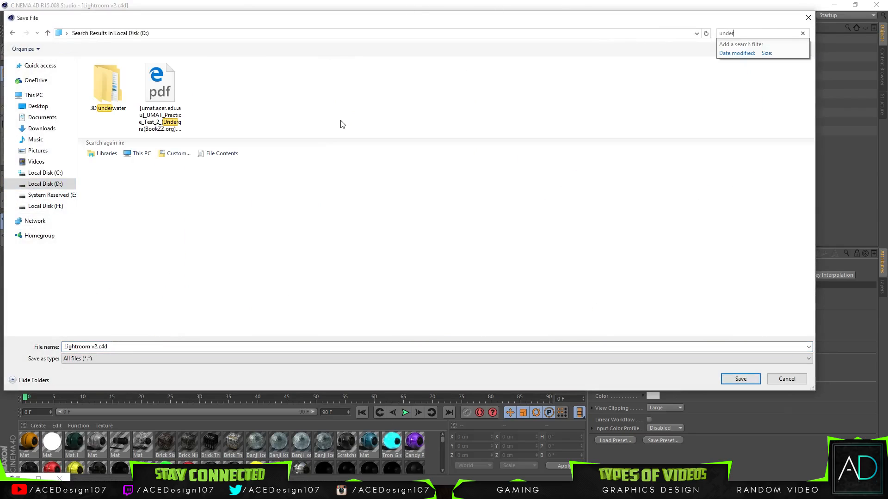
double_click(100, 92)
double_click(108, 85)
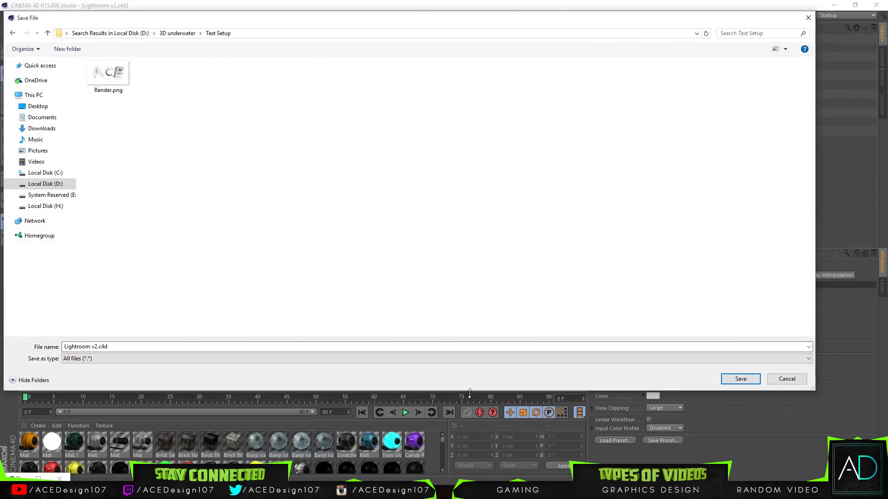
click(725, 381)
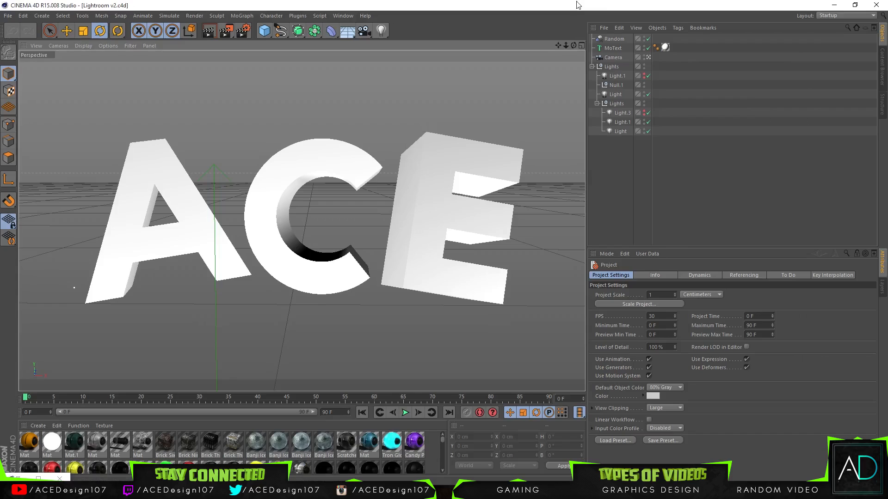
Inspect the text and font properties of the MoText object
click(612, 48)
drag(628, 324, 511, 350)
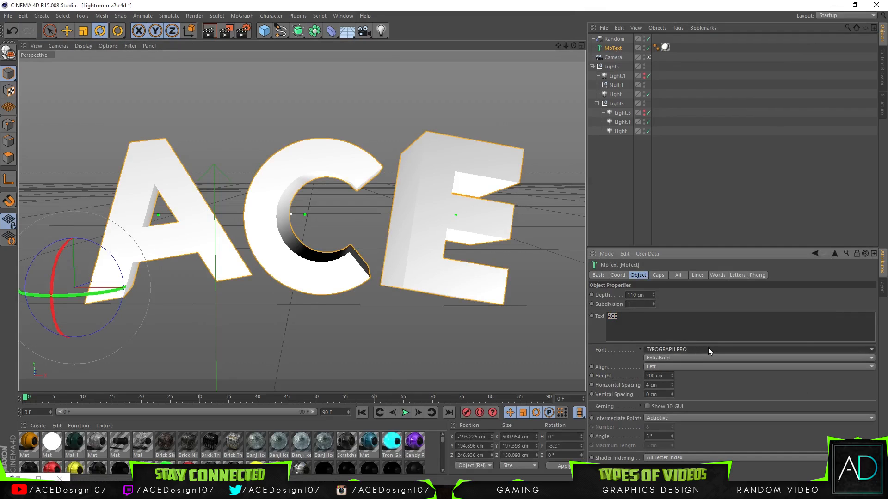
click(694, 352)
click(634, 332)
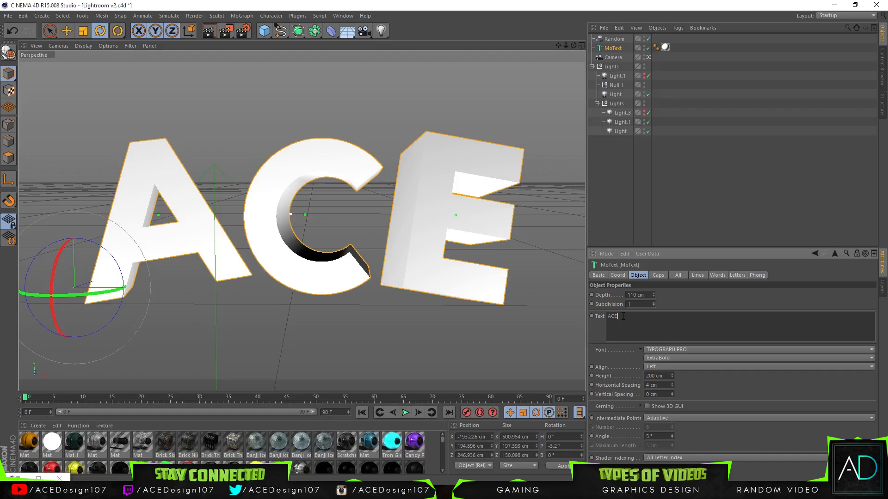
click(670, 219)
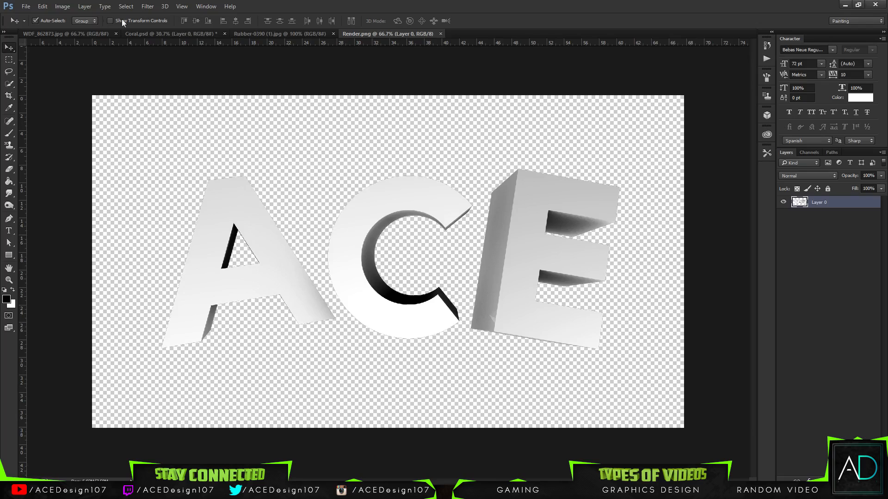
Switch to Photoshop and review the open stock image documents, ending on Render.png
click(58, 35)
click(149, 34)
click(282, 34)
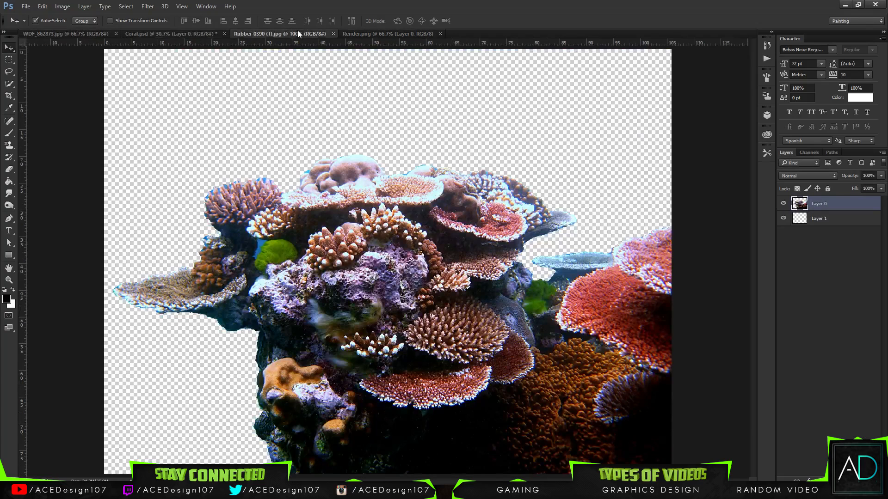
click(420, 33)
click(148, 7)
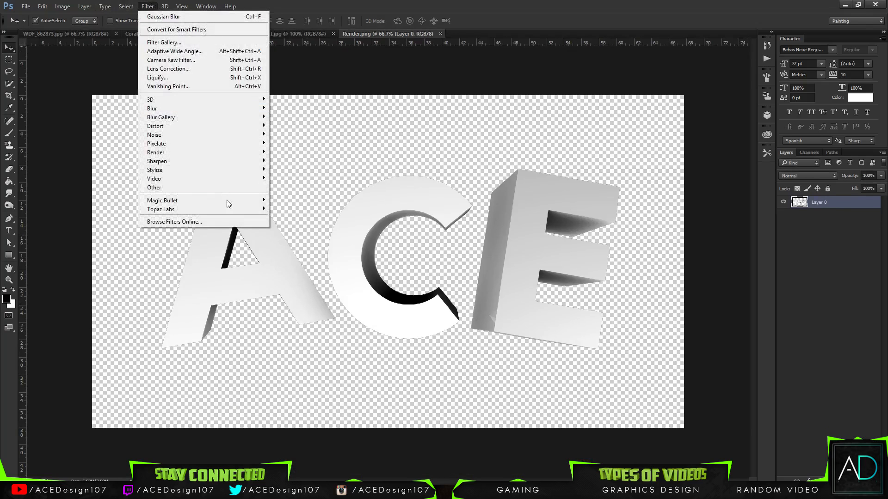
mouse_move(185, 204)
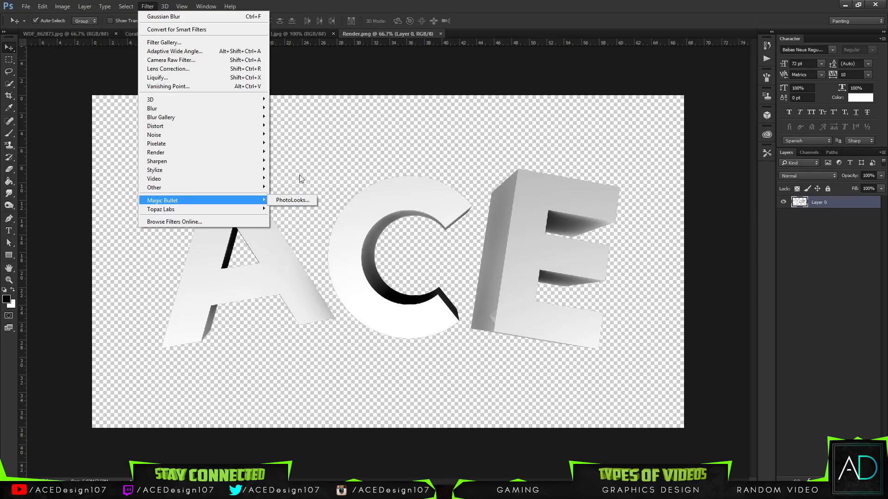
mouse_move(230, 6)
click(330, 4)
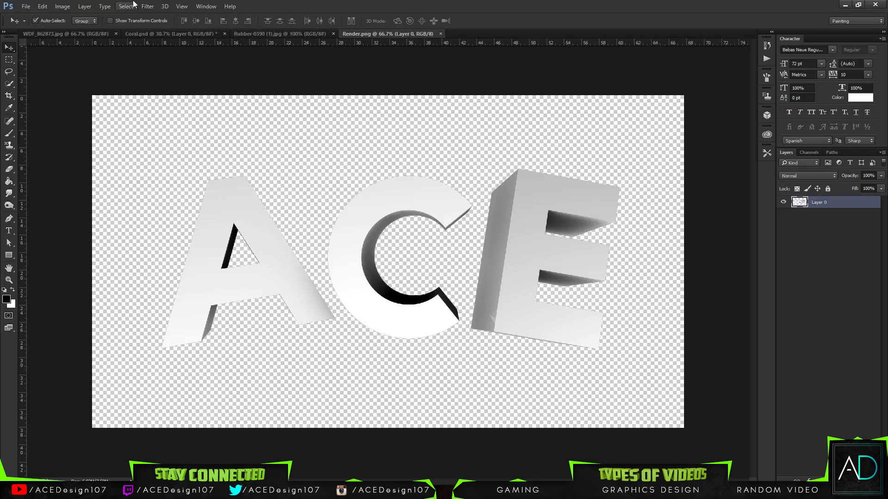
Create a new document 1500 pixels wide and 500 pixels high
click(147, 6)
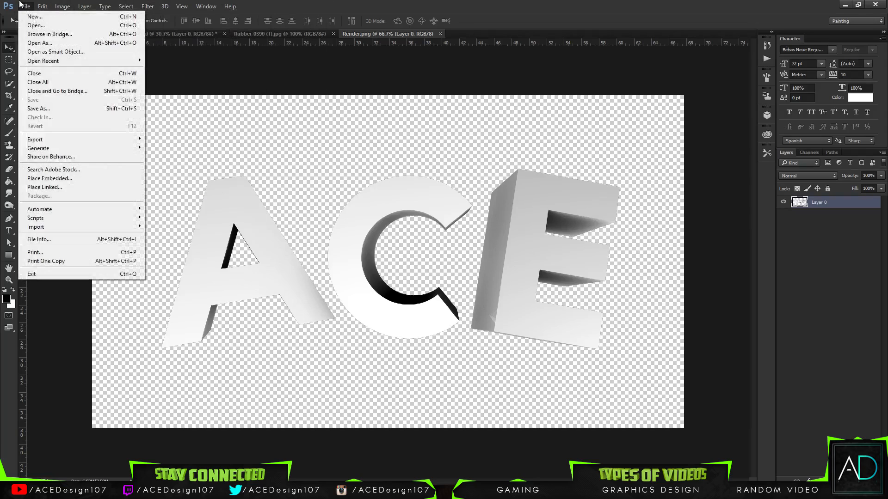
click(34, 15)
double_click(347, 185)
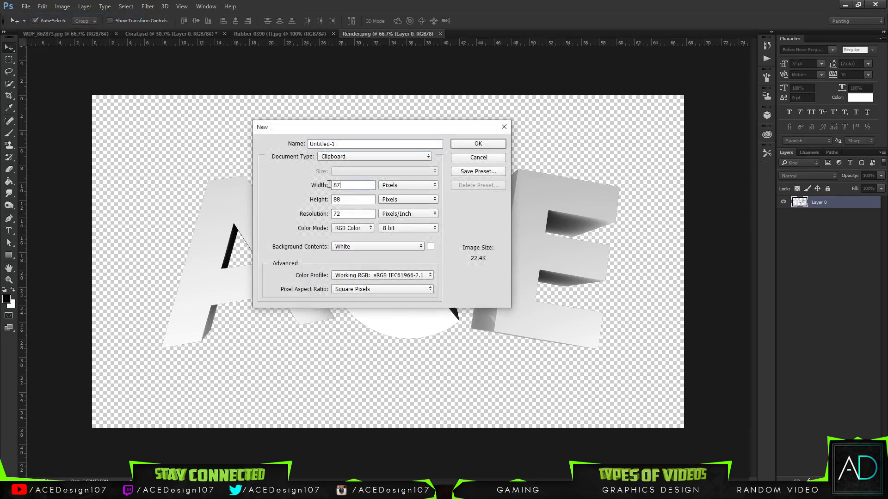
text(1500)
key(Tab)
text(500)
key(Return)
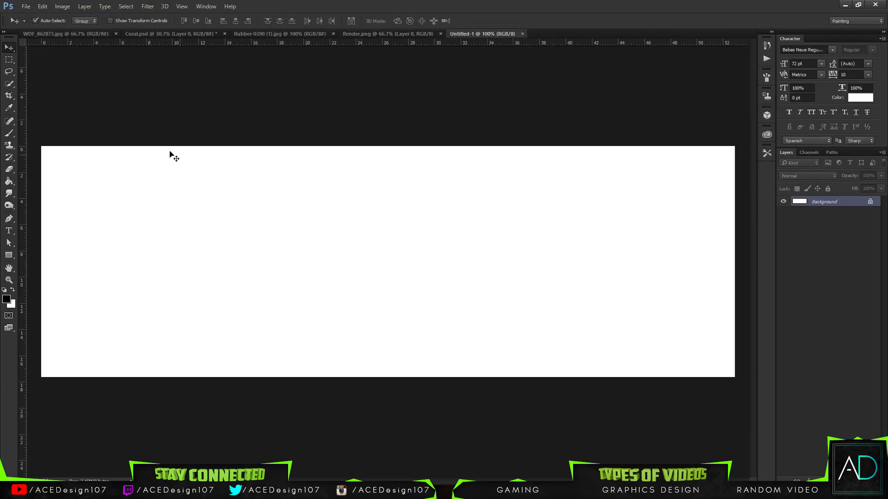
Bring the underwater photo from WDF_862873.jpg into the new document and shift it upward so the light rays show
click(79, 36)
drag(282, 219, 364, 252)
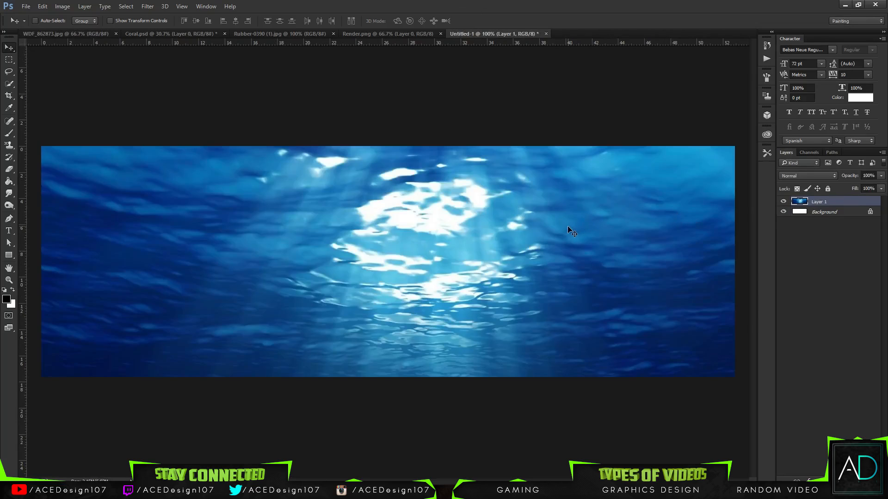
drag(569, 229, 518, 129)
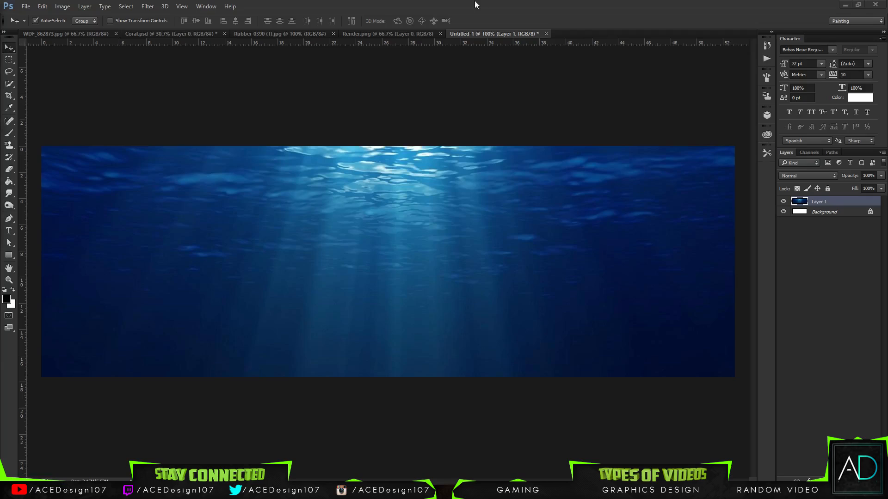
Scale the underwater layer to about 78% so it spans the canvas width, and centre it horizontally
key(ctrl+minus)
key(ctrl+t)
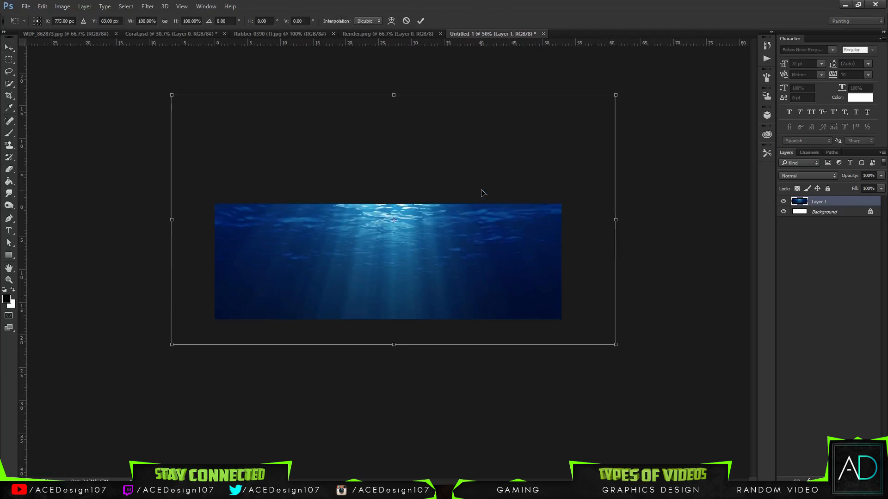
drag(480, 243, 486, 284)
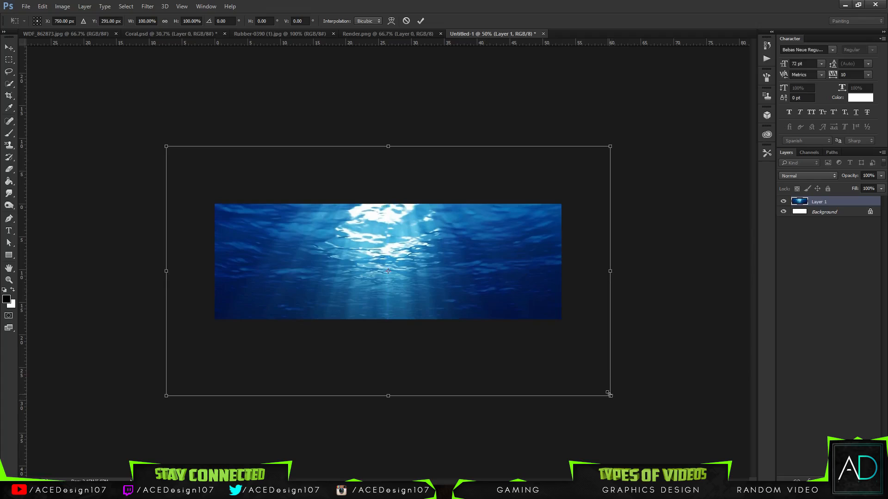
drag(608, 394, 518, 295)
drag(560, 361, 562, 365)
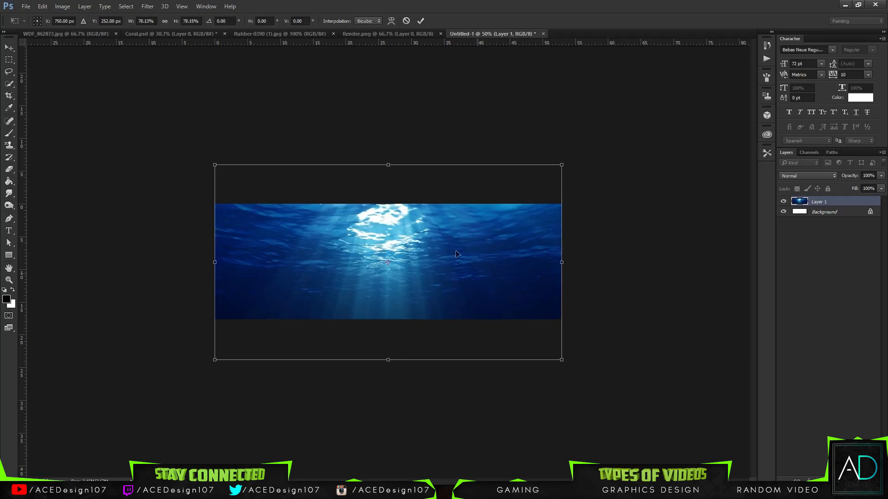
mouse_move(447, 239)
mouse_down()
mouse_move(446, 271)
mouse_move(449, 203)
mouse_move(445, 246)
mouse_move(447, 204)
mouse_move(446, 236)
mouse_up()
key(Return)
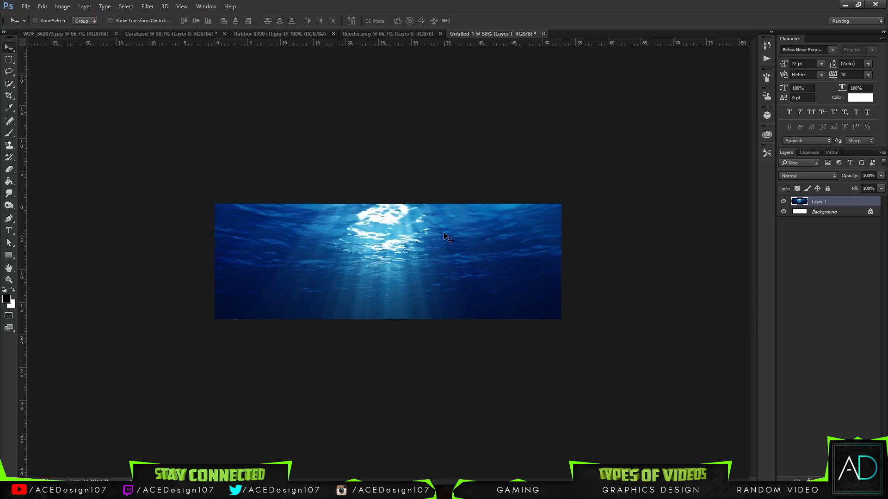
Move the underwater layer up so the bright water surface sits along the canvas's upper edge
key(ctrl+t)
drag(478, 269, 471, 239)
key(Return)
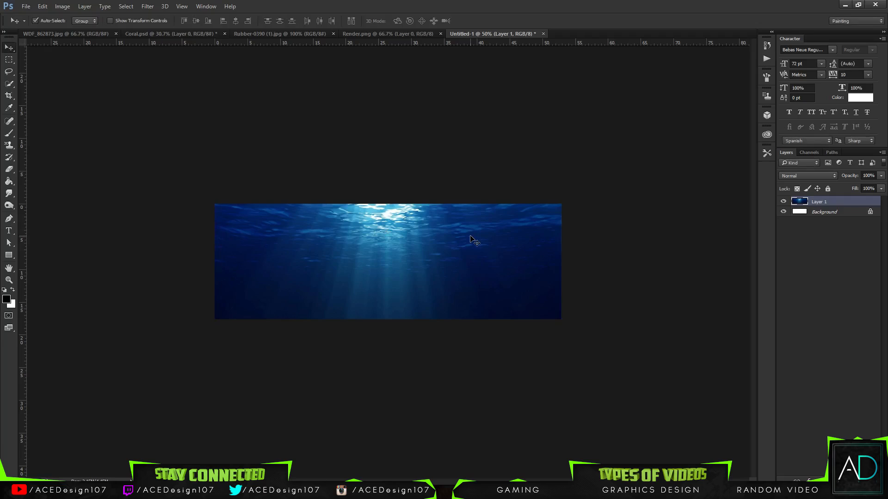
key(ctrl+0)
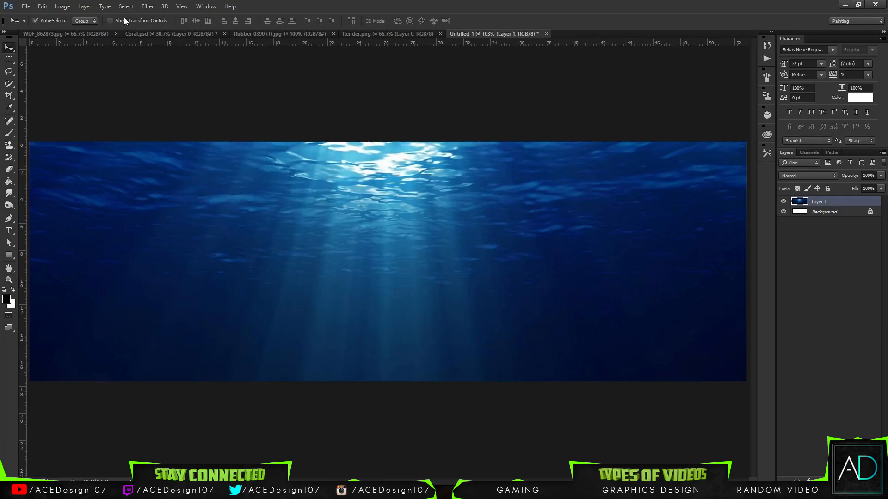
Copy the coral from Coral.psd into the banner, scale it to about 23% and place it in the canvas's lower-right corner
click(163, 34)
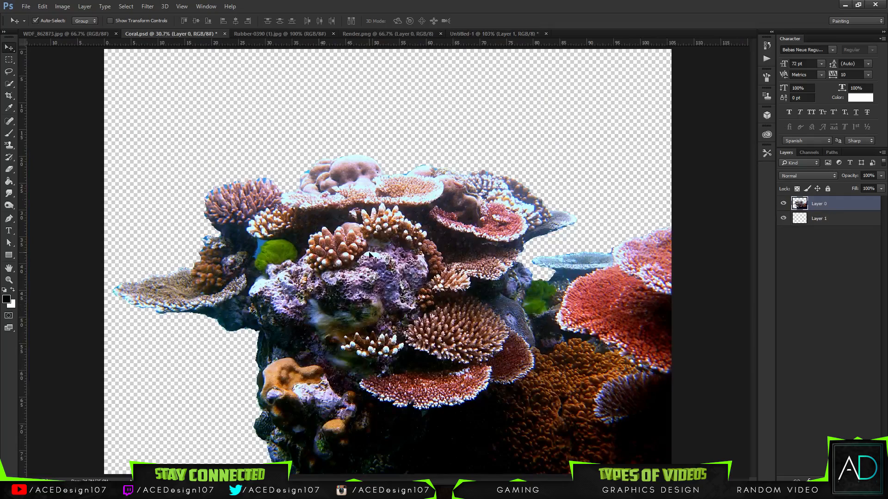
drag(459, 209, 400, 278)
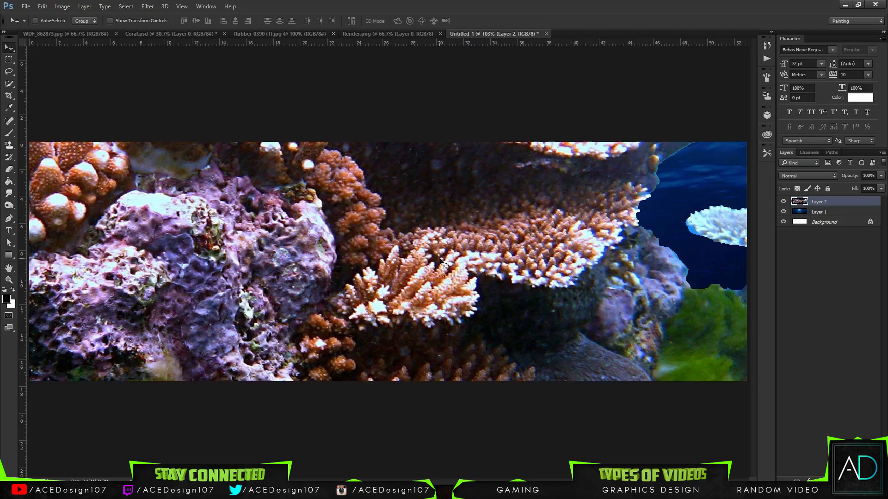
key(ctrl+minus)
key(ctrl+minus)
key(ctrl+minus)
key(ctrl+minus)
key(ctrl+t)
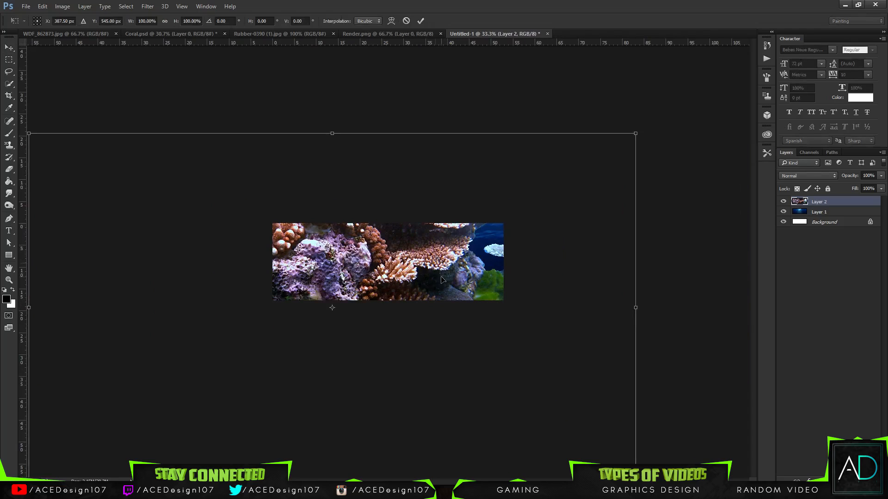
drag(635, 134, 431, 250)
drag(341, 279, 426, 252)
drag(511, 222, 484, 240)
drag(436, 266, 544, 275)
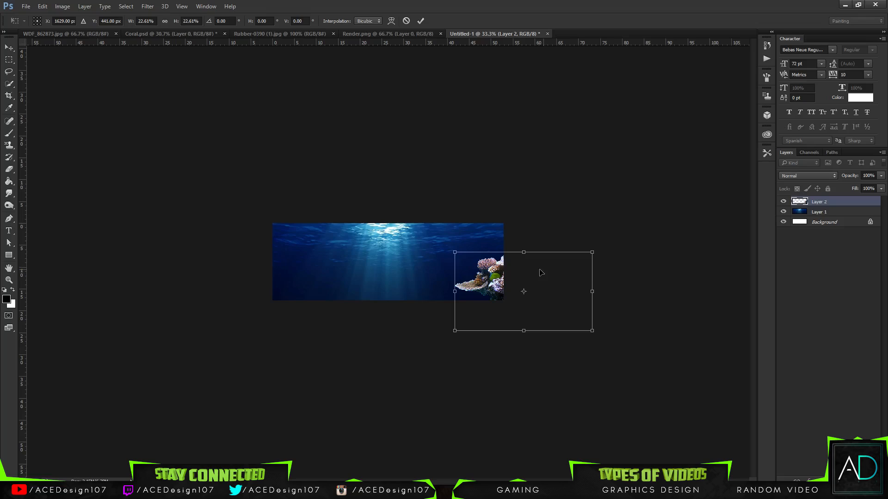
Fine-tune the coral's size and position so it extends past the canvas's lower-right corner
key(ctrl+plus)
key(ctrl+plus)
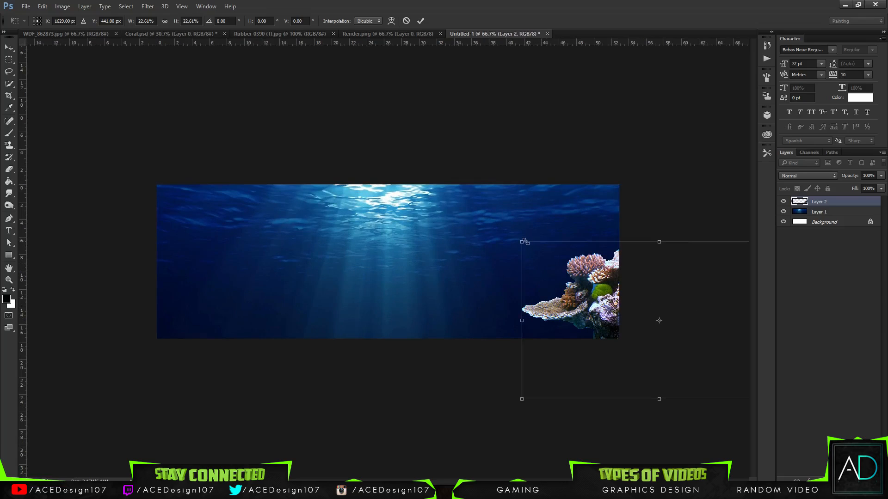
drag(523, 241, 496, 226)
drag(542, 277, 555, 270)
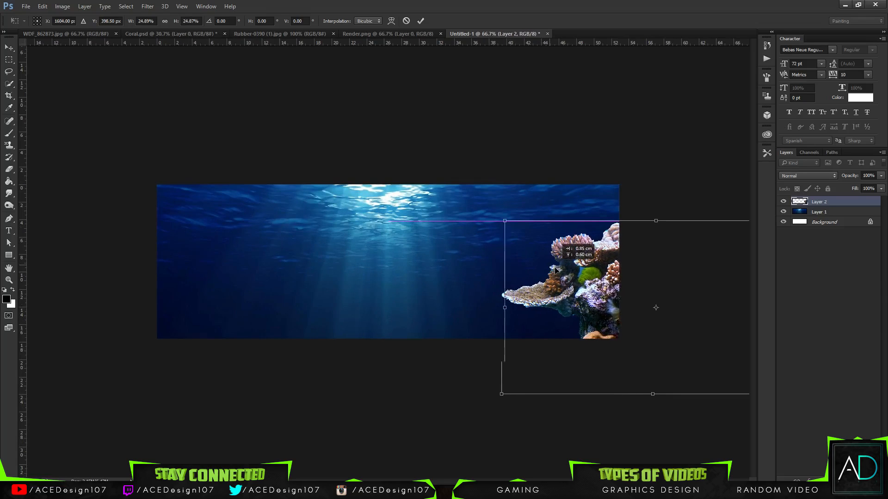
drag(510, 222, 525, 231)
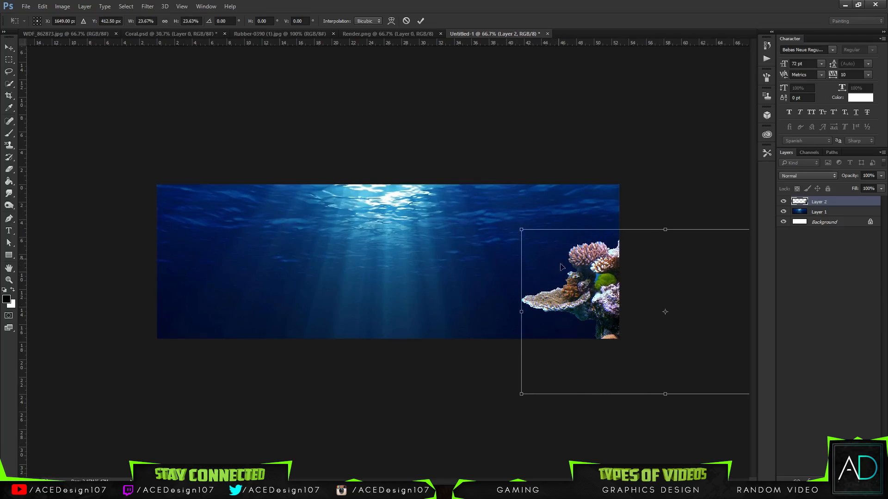
mouse_move(561, 274)
mouse_down()
mouse_move(543, 269)
mouse_move(547, 278)
mouse_move(547, 255)
mouse_move(500, 209)
mouse_move(539, 268)
mouse_move(572, 267)
mouse_move(550, 274)
mouse_up()
key(Down)
key(Down)
key(Down)
key(Down)
key(Down)
key(Down)
key(Down)
key(Down)
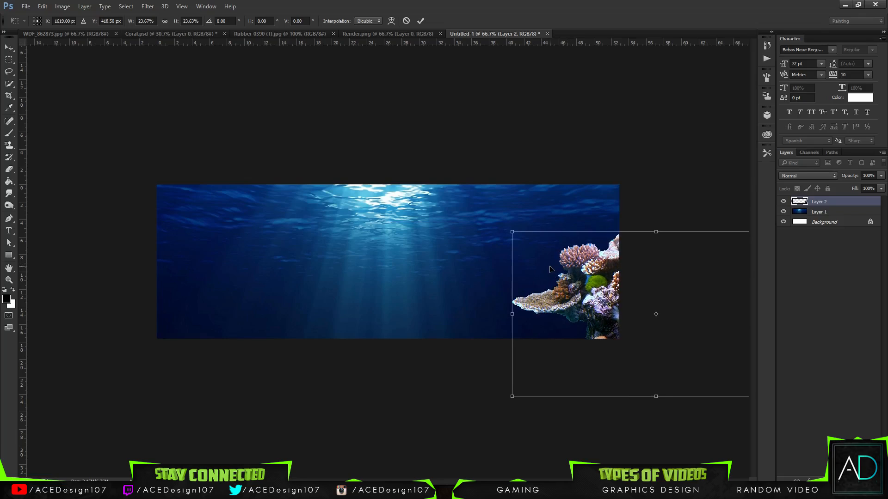
drag(507, 230, 535, 245)
Duplicate the coral layer and place the copy in the canvas's lower-left corner
drag(566, 288, 96, 289)
key(ctrl+alt+t)
mouse_move(242, 301)
mouse_down()
mouse_move(195, 309)
mouse_move(234, 317)
mouse_move(217, 321)
mouse_move(259, 366)
mouse_move(285, 307)
mouse_move(274, 370)
mouse_move(259, 331)
mouse_move(268, 337)
mouse_up()
key(Return)
Erase the stray coral fragments beside the left coral with a harder eraser brush, reducing the brush size to 117 px
key(e)
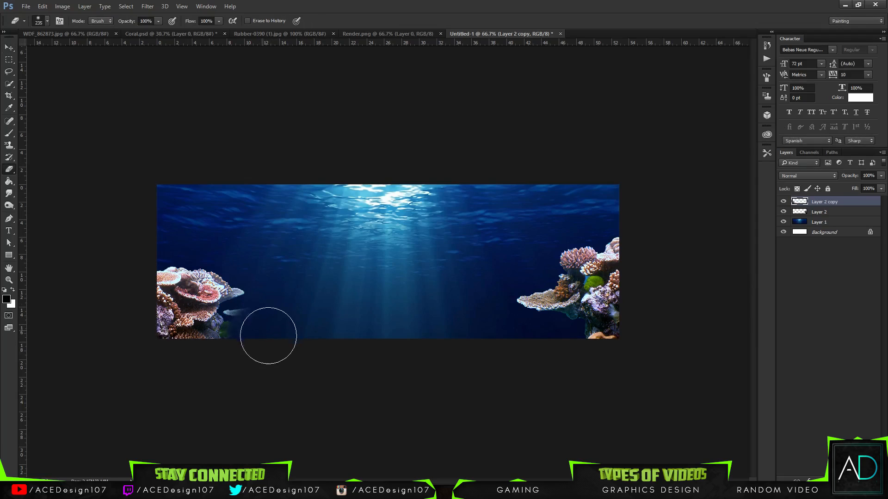
click(48, 22)
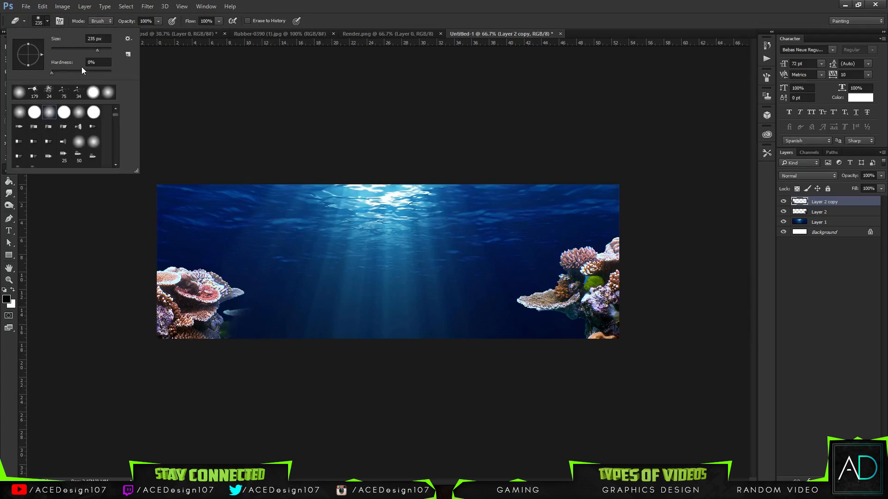
key(Return)
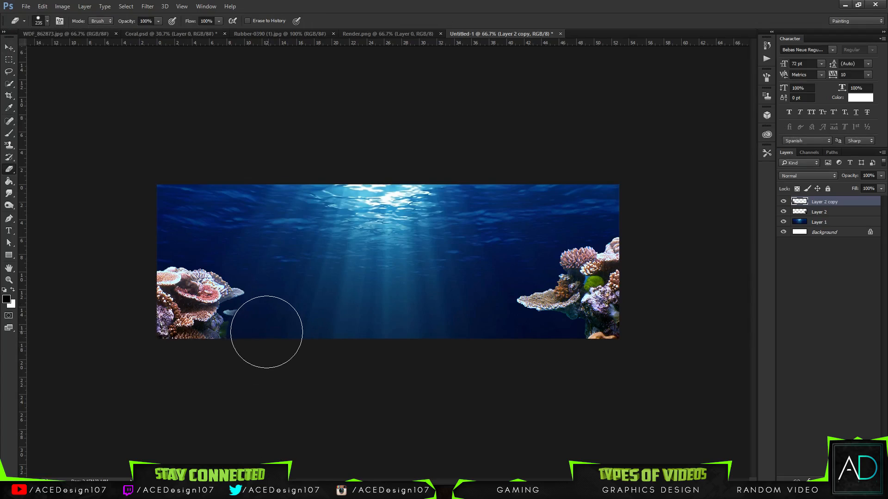
click(47, 21)
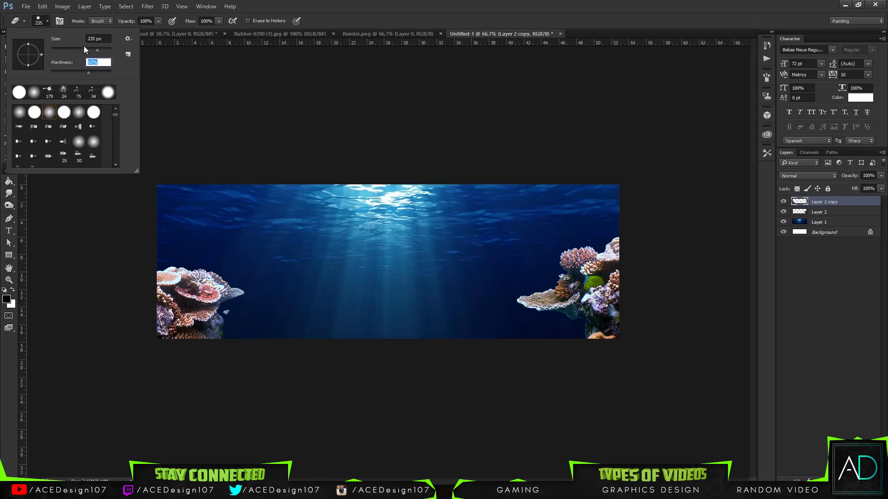
key(Return)
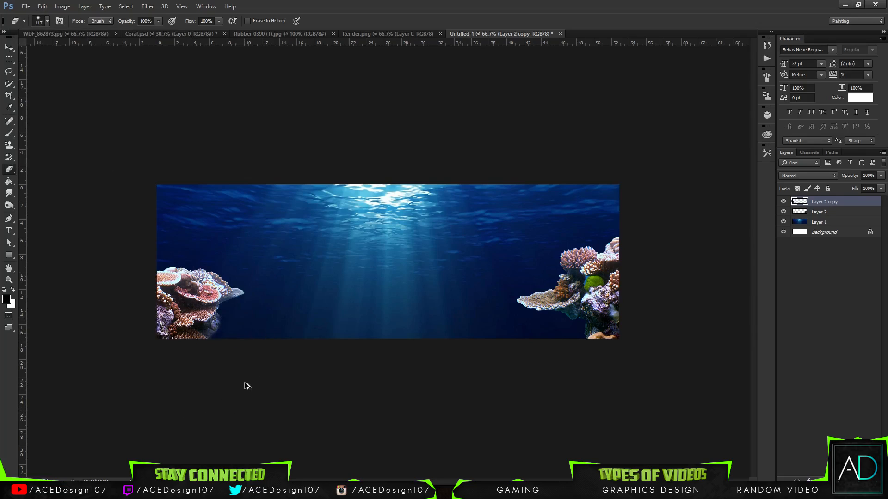
Clean up the left coral's lower edge with the 117 px eraser, using 100% hardness and a softer setting
click(47, 22)
drag(88, 70, 195, 60)
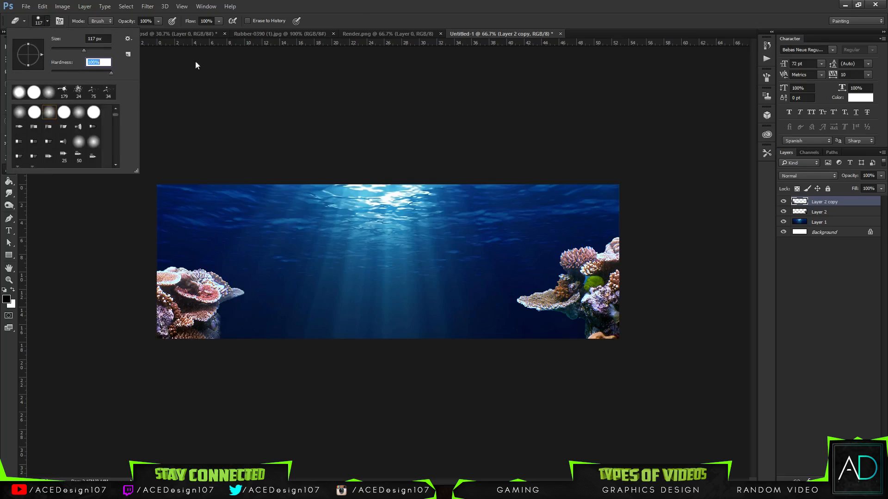
key(Return)
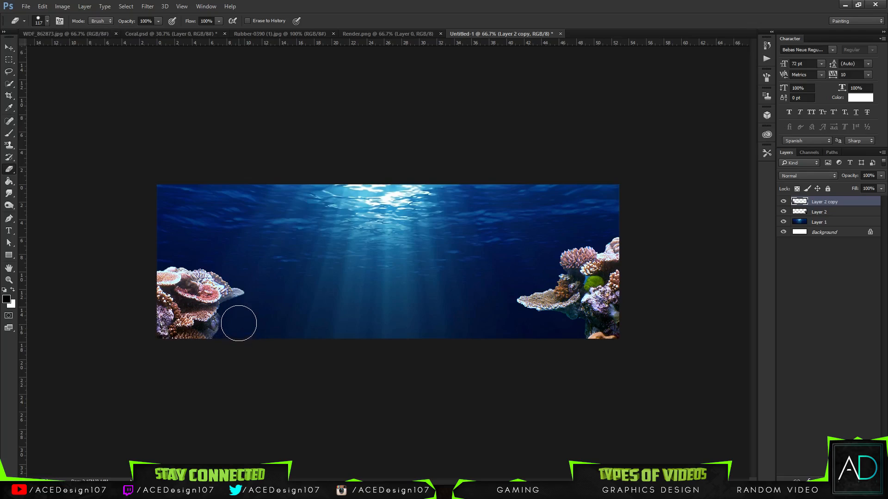
click(47, 22)
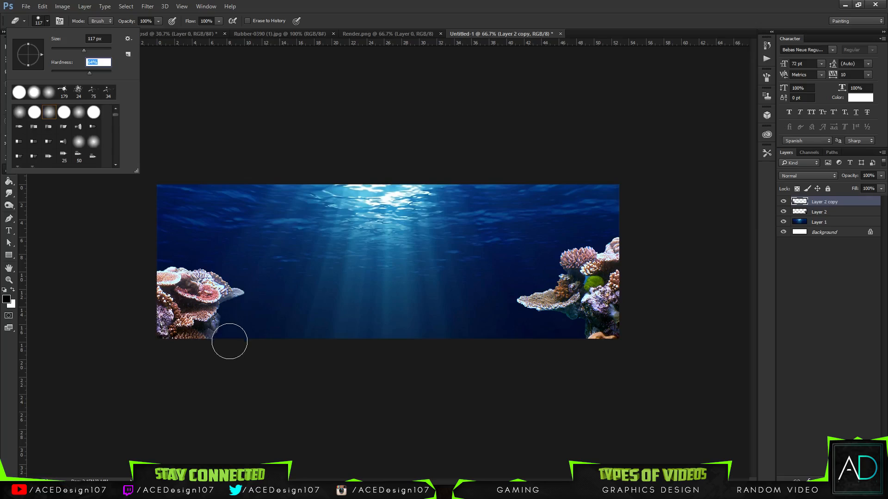
key(Return)
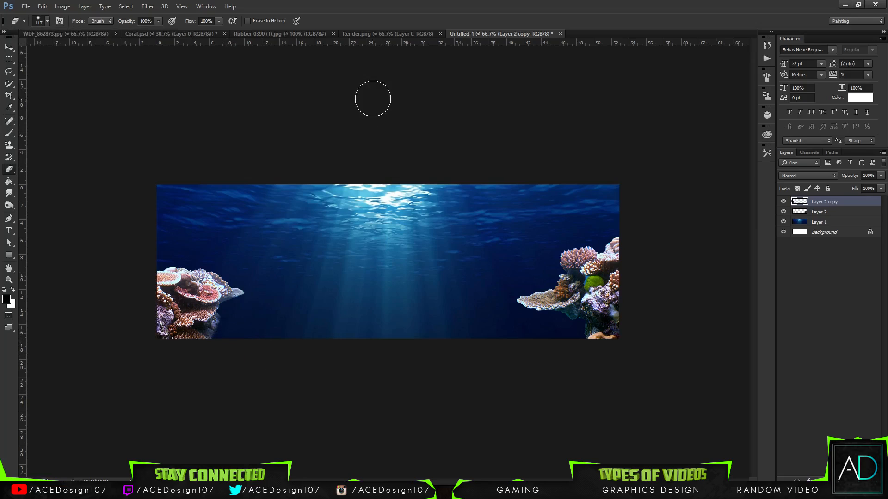
Move the left coral down about 1.55 cm and select both coral layers
key(ctrl+t)
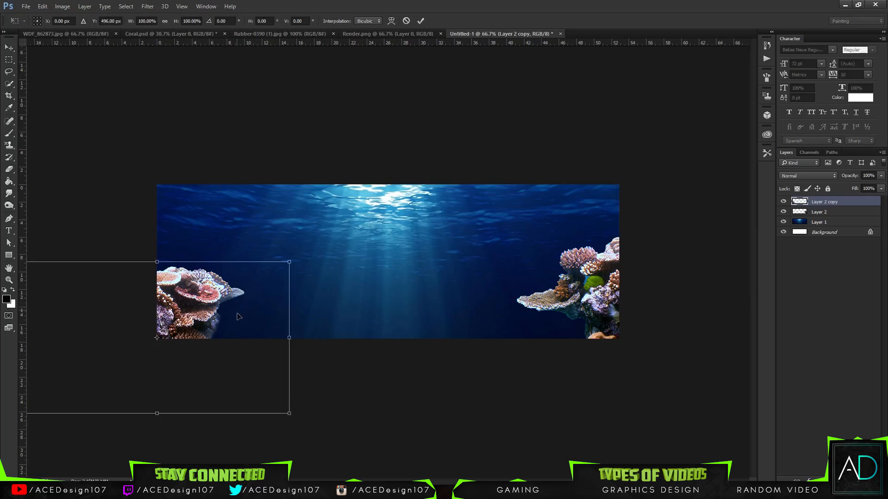
drag(238, 316, 235, 327)
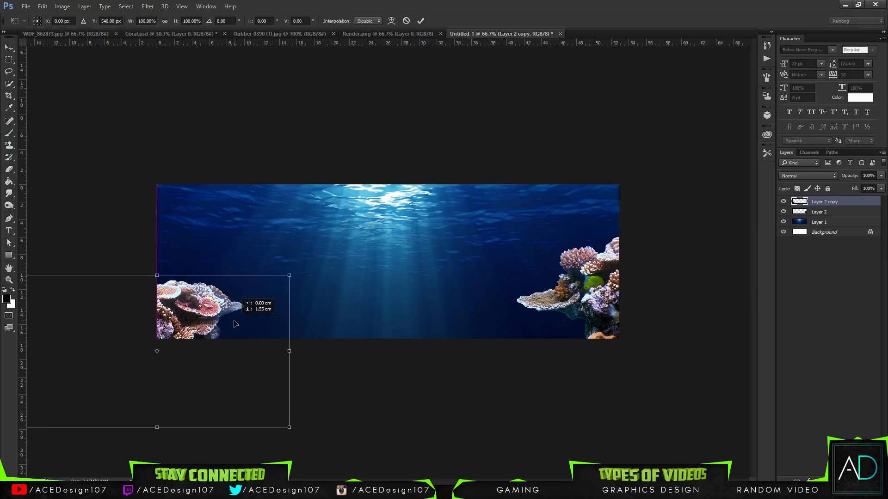
key(Return)
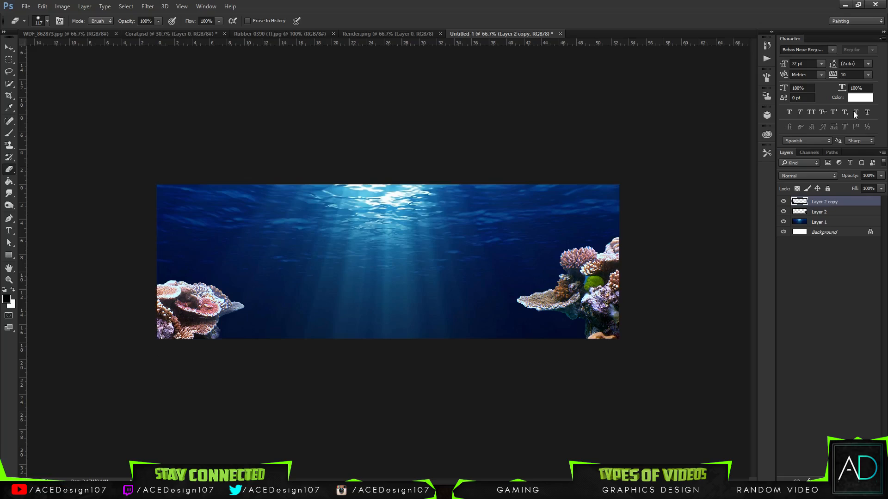
shift+click(834, 212)
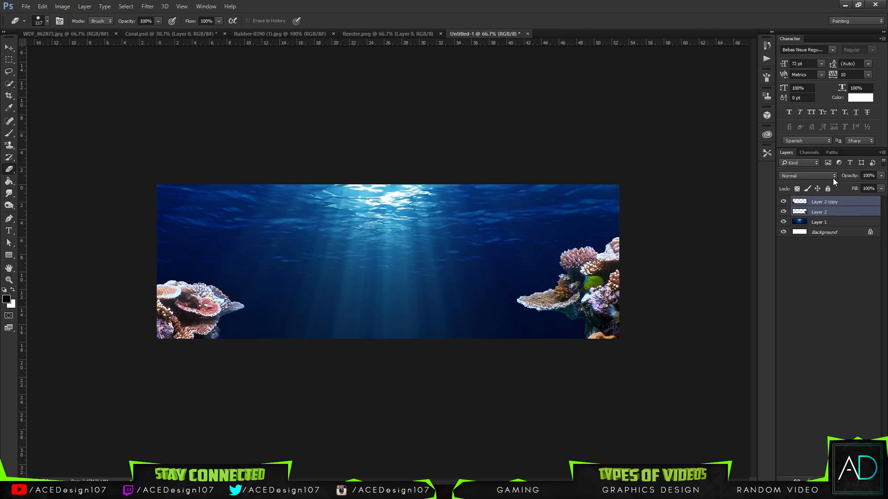
click(26, 7)
click(33, 30)
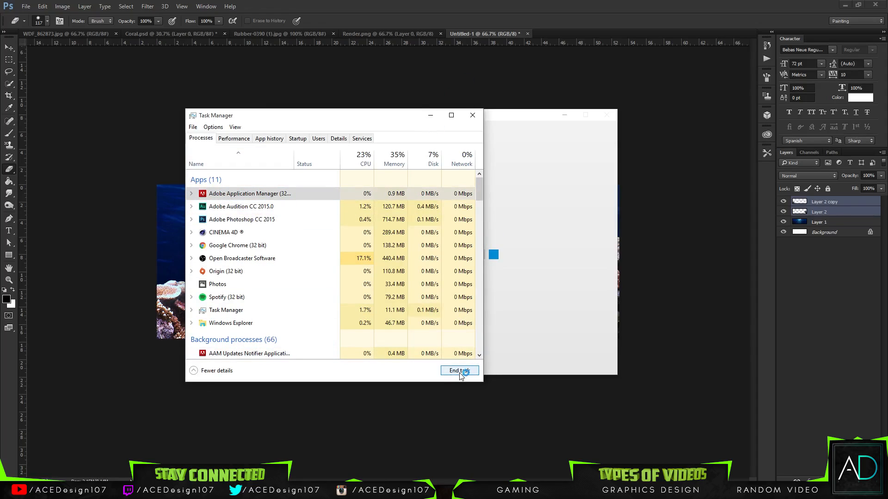
click(430, 115)
Open the coral images 1.png, 2.png, 3.jpg and 4.jpg from the 3D underwater Assets folder
click(26, 6)
click(35, 25)
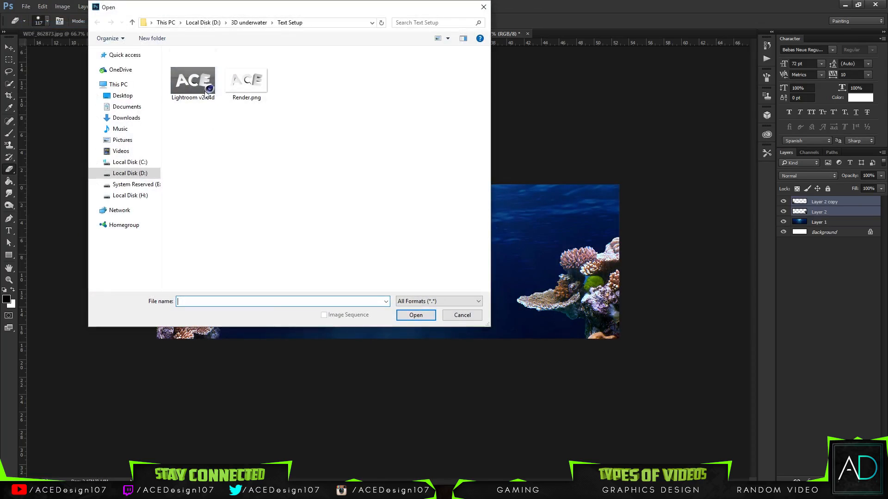
click(249, 22)
double_click(192, 65)
click(236, 92)
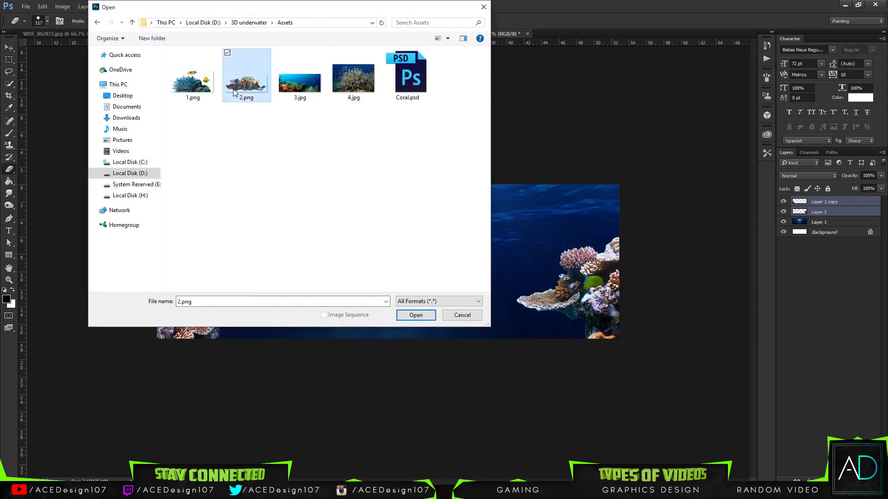
ctrl+click(200, 93)
ctrl+click(306, 93)
ctrl+click(355, 94)
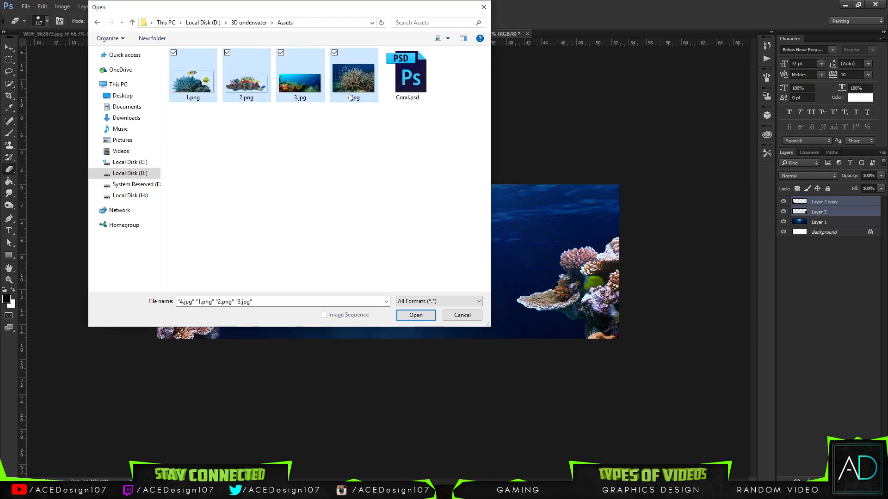
key(Return)
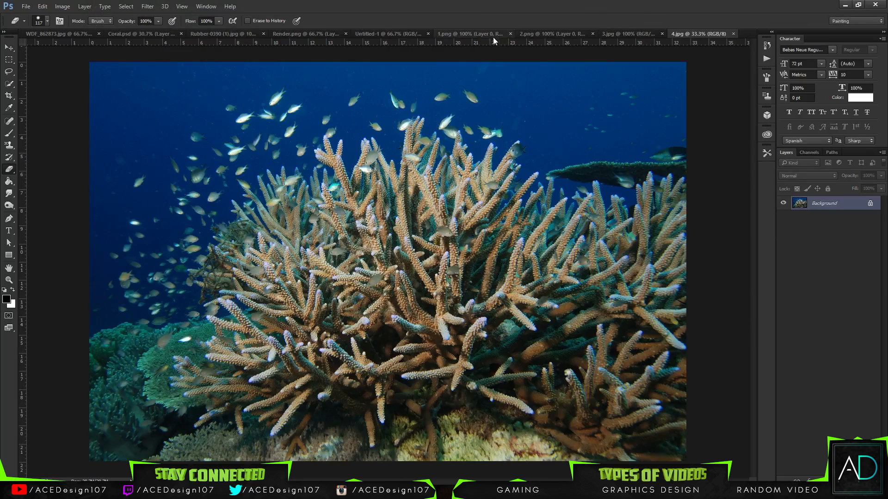
Bring the blue coral and fish from 1.png into the banner, scale them down and place them on the lower edge just right of centre
click(553, 32)
click(460, 33)
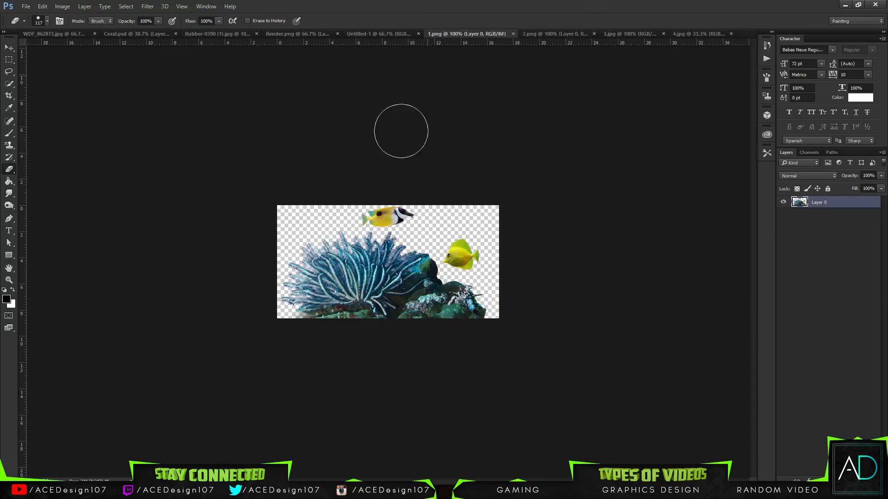
key(v)
drag(365, 262, 146, 34)
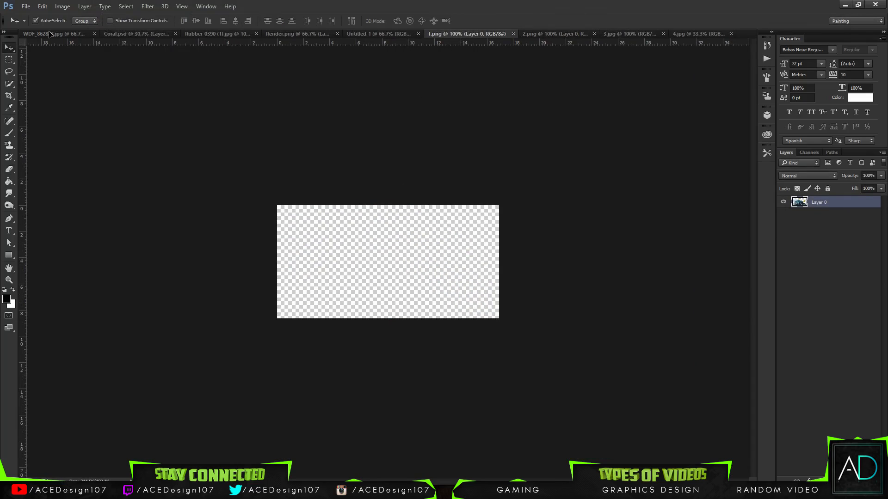
drag(51, 34, 243, 32)
drag(381, 31, 452, 293)
key(ctrl+t)
drag(522, 269, 461, 305)
drag(437, 315, 469, 312)
key(Return)
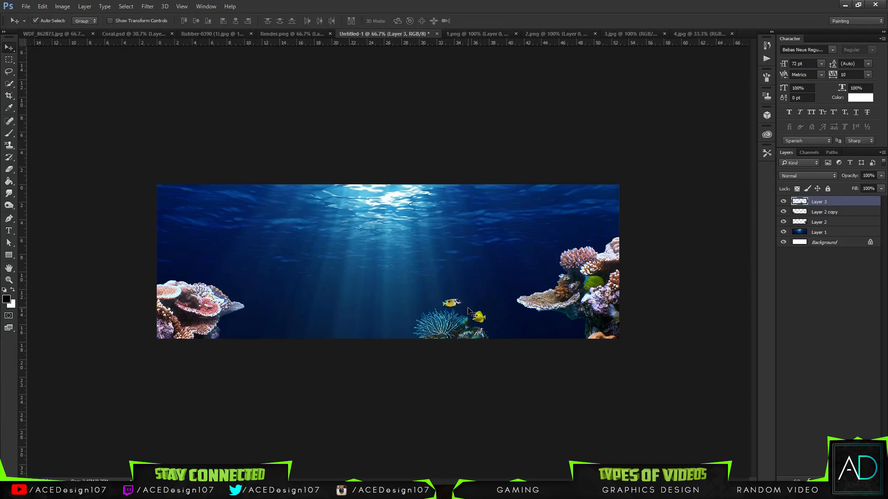
Add the 2.png reef to the banner, scaled to about 84% and flipped horizontally, on the lower edge beside the blue coral
click(637, 32)
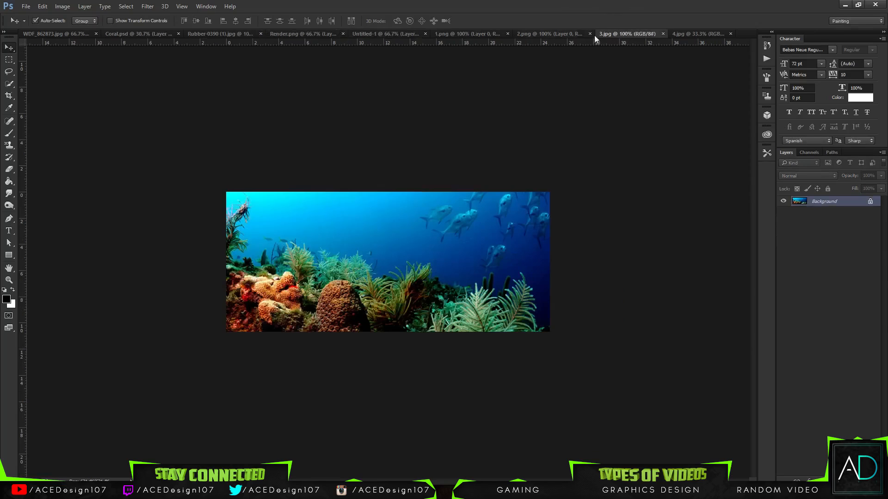
click(550, 36)
drag(394, 274, 428, 341)
key(ctrl+t)
drag(468, 299, 448, 303)
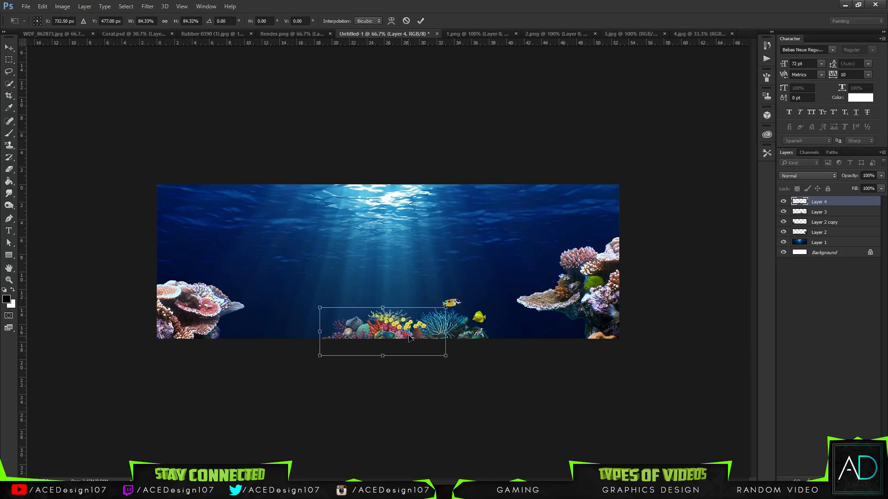
drag(411, 338, 435, 325)
right_click(412, 327)
click(444, 466)
key(Return)
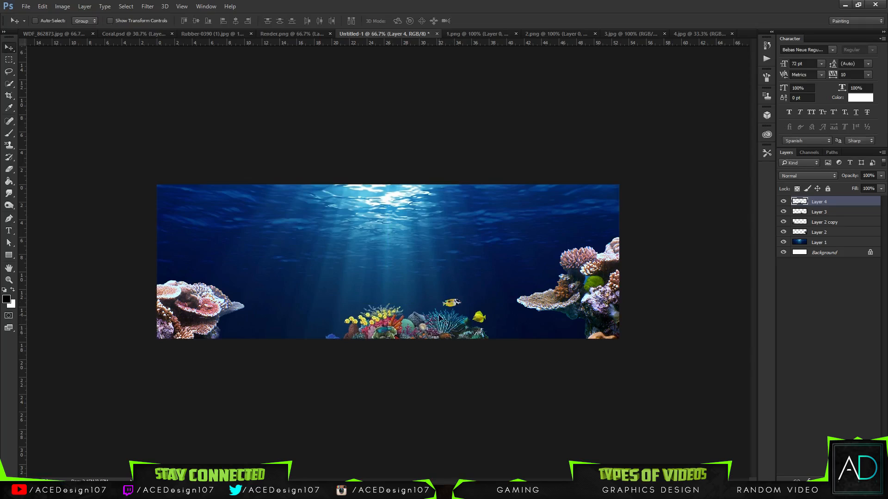
Review the open coral images against the banner to choose the next piece to add
click(685, 34)
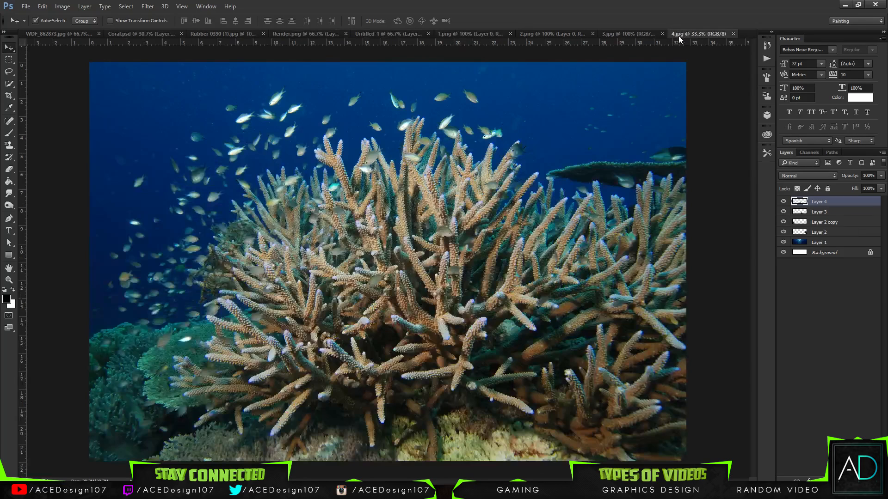
click(608, 34)
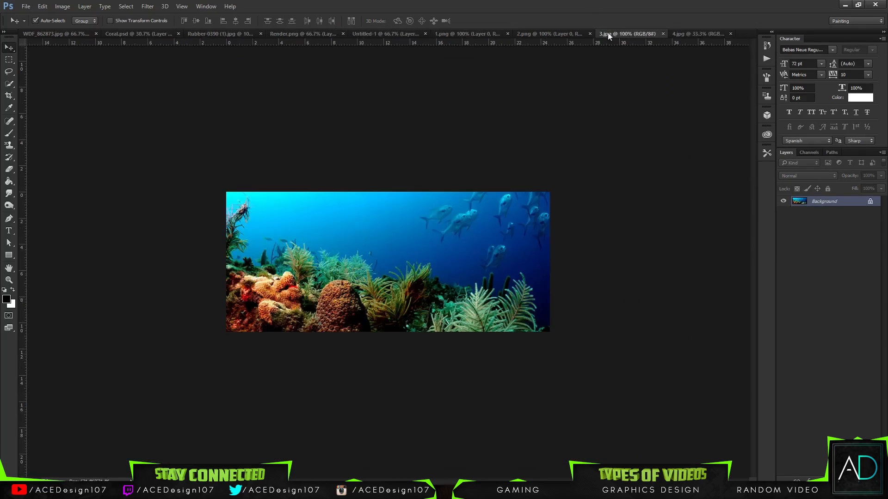
click(530, 33)
click(469, 33)
click(382, 32)
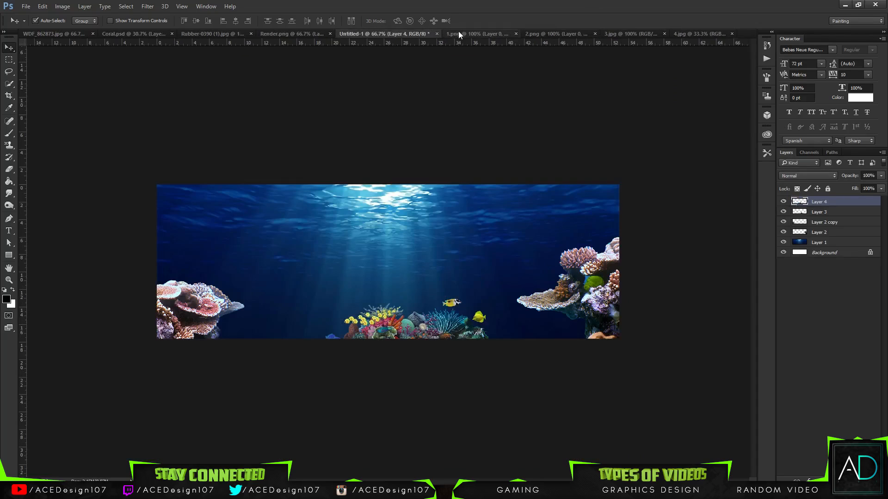
click(458, 32)
click(540, 34)
click(628, 35)
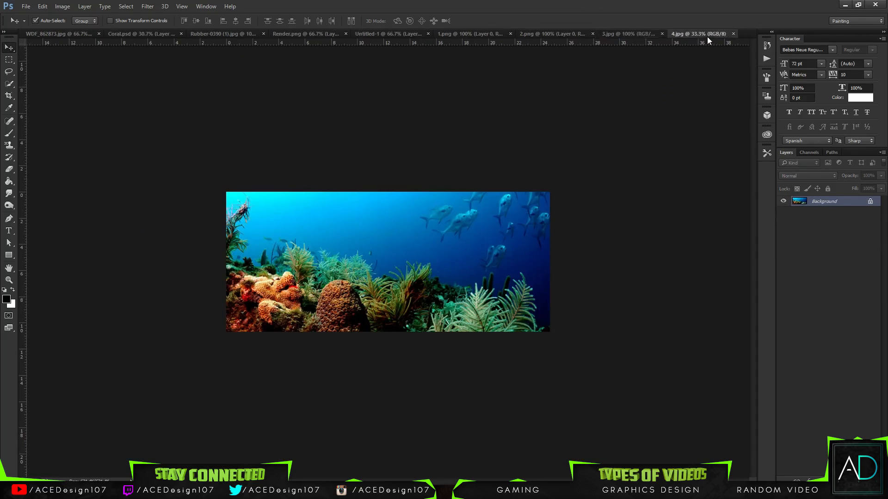
Bring the branching coral photo 4.jpg into the banner and scale it down to fit within the canvas
click(707, 36)
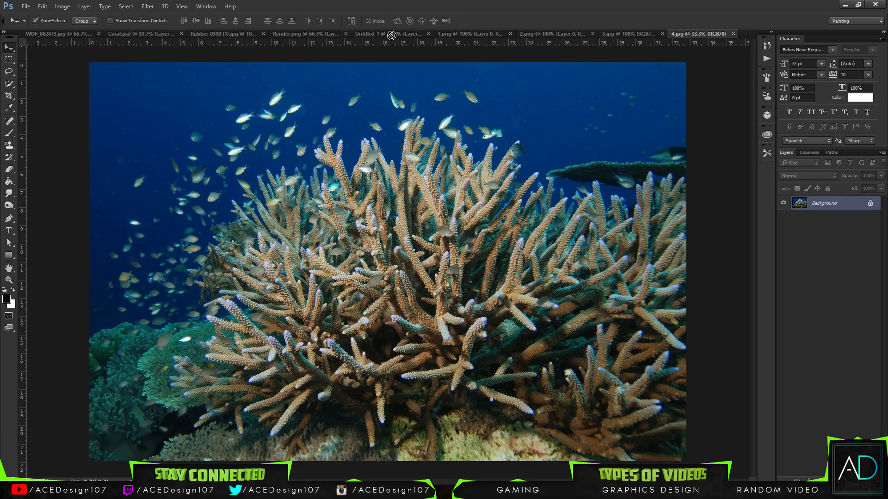
drag(391, 35, 390, 290)
key(ctrl+t)
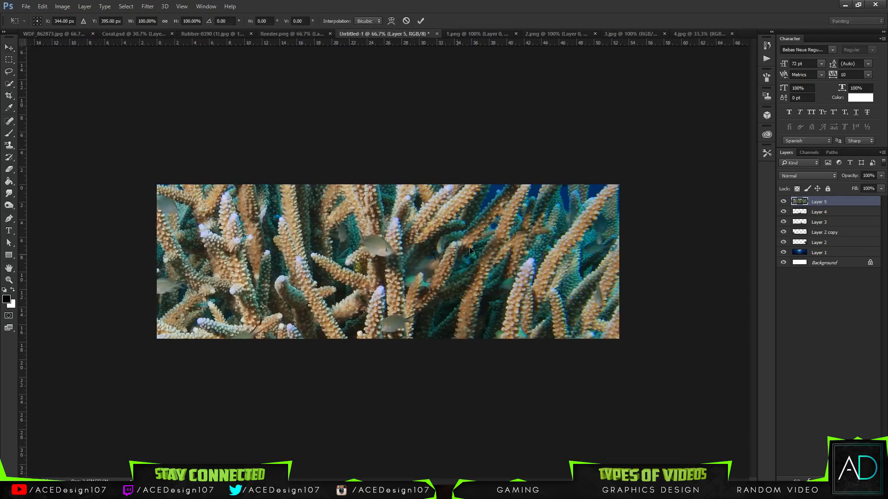
key(ctrl+minus)
key(ctrl+minus)
key(ctrl+minus)
key(ctrl+minus)
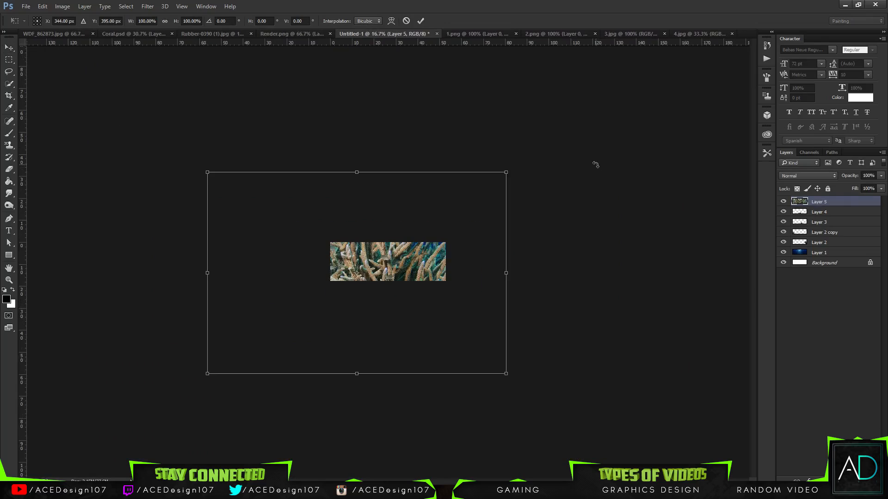
drag(502, 175, 402, 272)
key(Return)
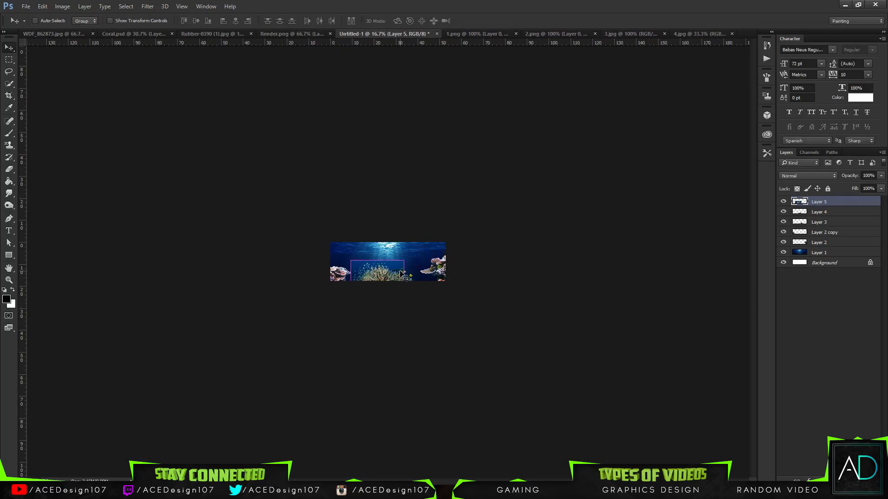
Scale the branching coral photo to about 58%, flip it horizontally and tilt it counter-clockwise into place left of the central reef
key(ctrl+0)
key(ctrl+t)
drag(484, 254, 348, 347)
drag(300, 376, 340, 317)
right_click(339, 317)
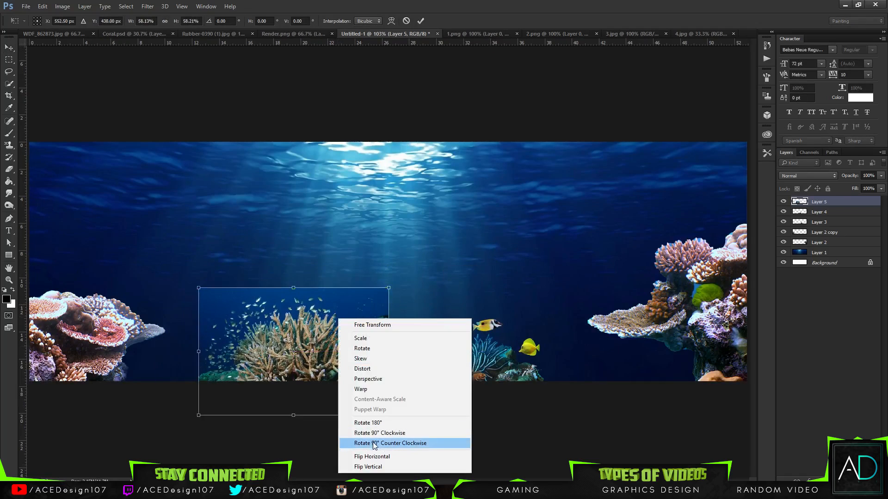
click(360, 456)
drag(365, 351, 392, 343)
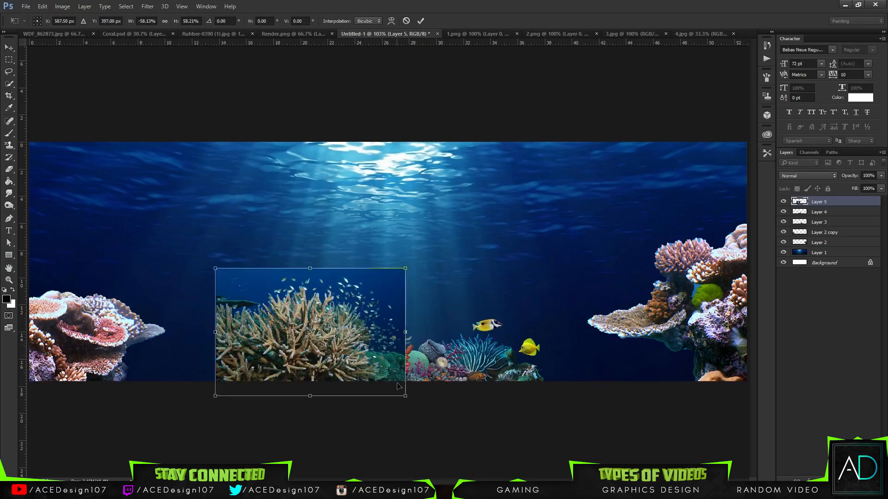
drag(444, 387, 453, 311)
drag(356, 326, 348, 340)
key(Return)
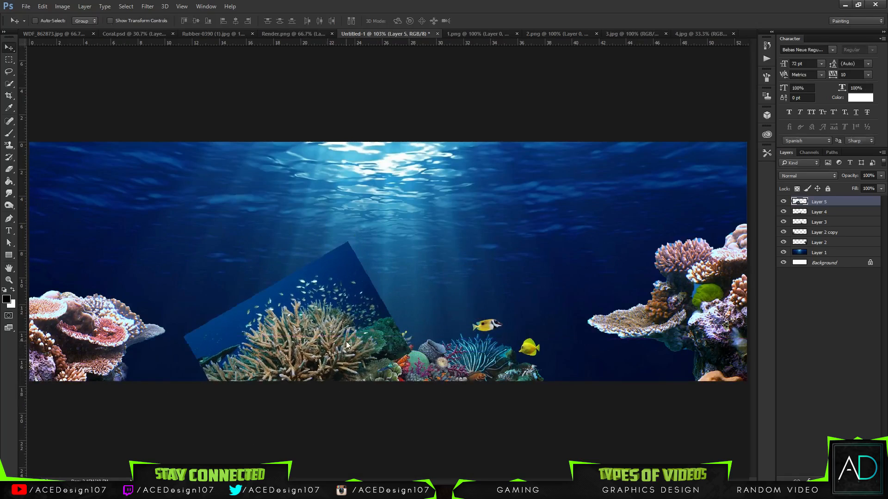
Erase the blue water and small fish around the branching coral so its photo edges disappear
key(e)
mouse_move(194, 339)
mouse_down()
mouse_move(168, 340)
mouse_move(192, 348)
mouse_up()
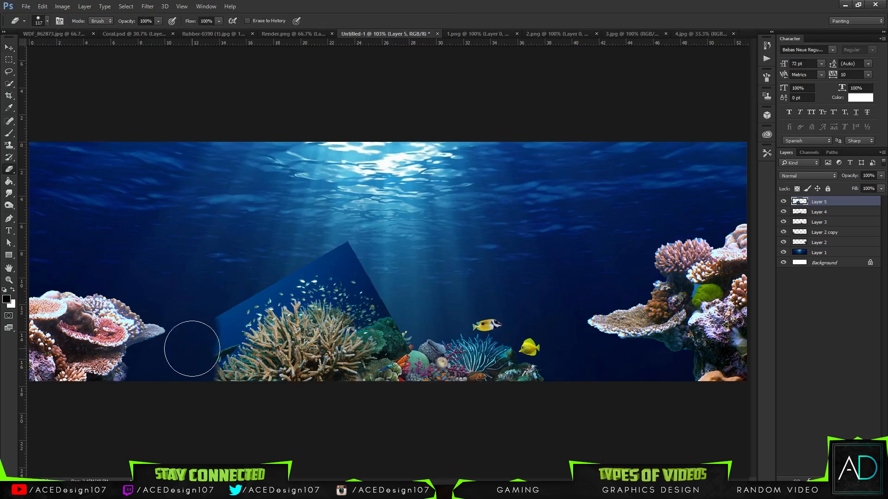
click(41, 21)
key(Return)
click(44, 21)
click(48, 23)
click(48, 23)
click(65, 69)
click(420, 3)
mouse_move(195, 344)
mouse_down()
mouse_move(241, 283)
mouse_move(208, 315)
mouse_move(196, 354)
mouse_move(242, 302)
mouse_move(222, 299)
mouse_move(323, 245)
mouse_move(233, 289)
mouse_move(241, 295)
mouse_move(379, 264)
mouse_move(330, 254)
mouse_move(400, 313)
mouse_move(387, 328)
mouse_move(389, 295)
mouse_move(403, 362)
mouse_move(404, 345)
mouse_move(390, 384)
mouse_move(406, 328)
mouse_move(351, 262)
mouse_up()
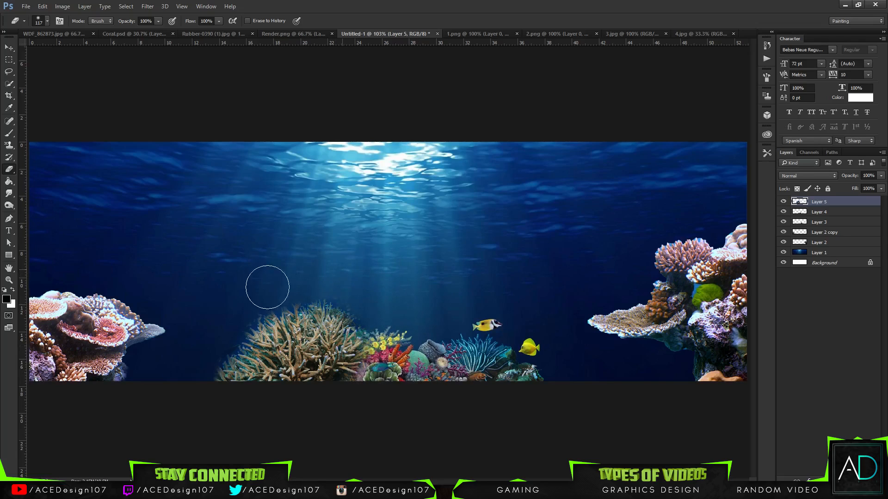
Move the branching coral layer below Layer 3 and scale it to about 82.6%, shifted slightly right against the central reef
drag(850, 201, 810, 223)
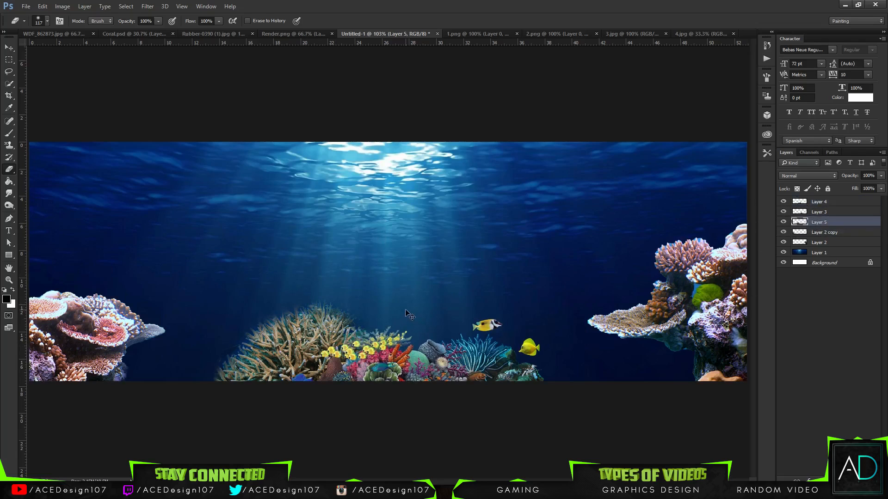
key(ctrl+t)
drag(388, 248, 357, 283)
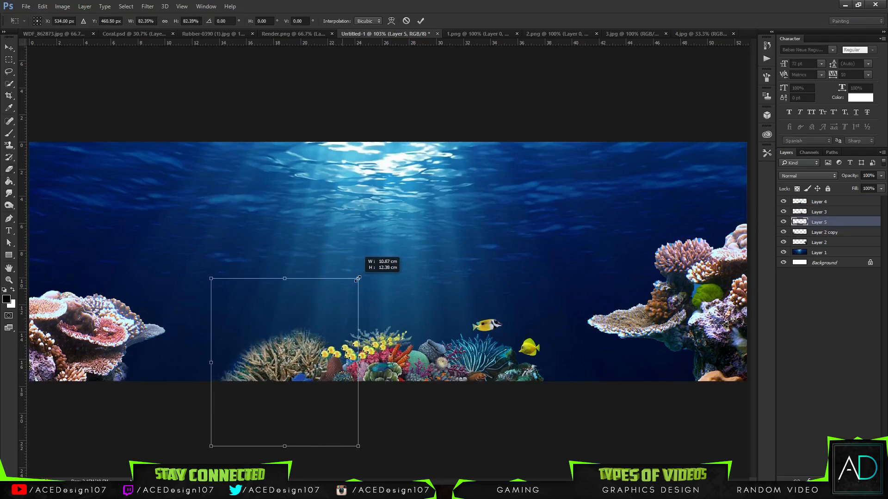
drag(324, 377, 341, 377)
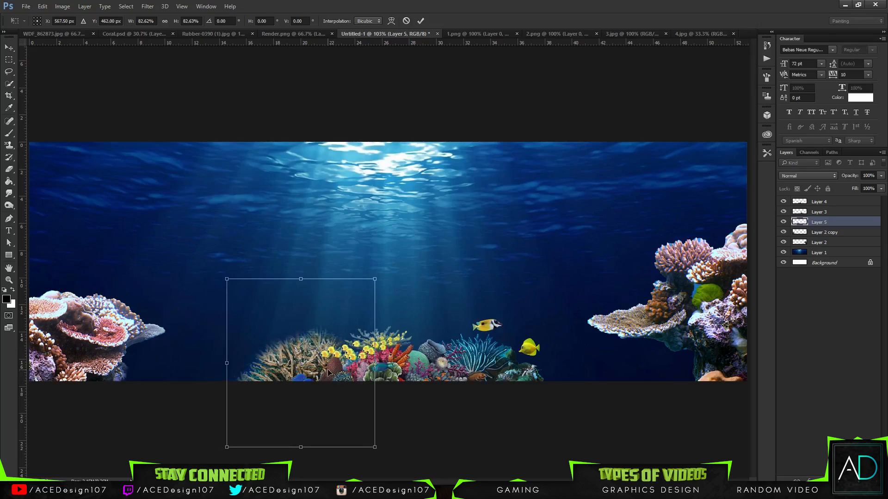
key(Return)
key(e)
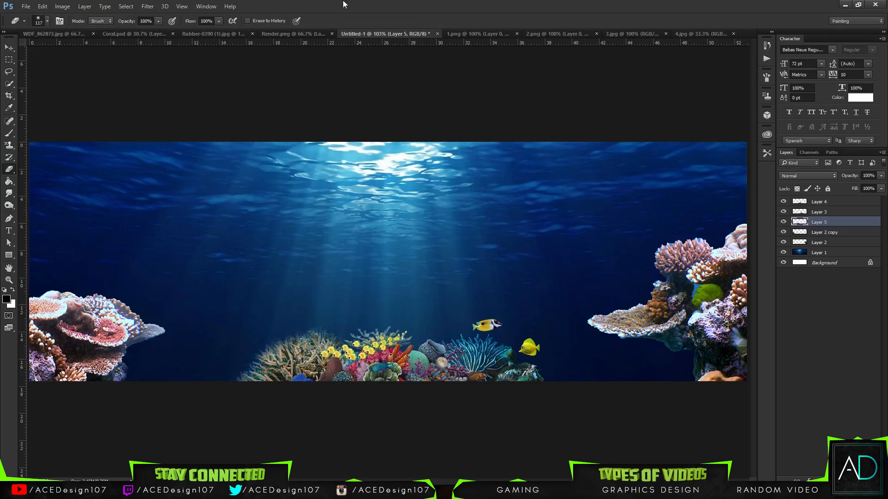
Toggle the visibility of Layer 2 copy, Layer 5, Layer 4 and Layer 3 to identify which coral each one holds
click(146, 5)
click(856, 227)
click(783, 232)
click(783, 232)
click(783, 232)
click(783, 232)
click(783, 221)
click(783, 222)
click(783, 201)
click(782, 202)
click(783, 212)
click(783, 212)
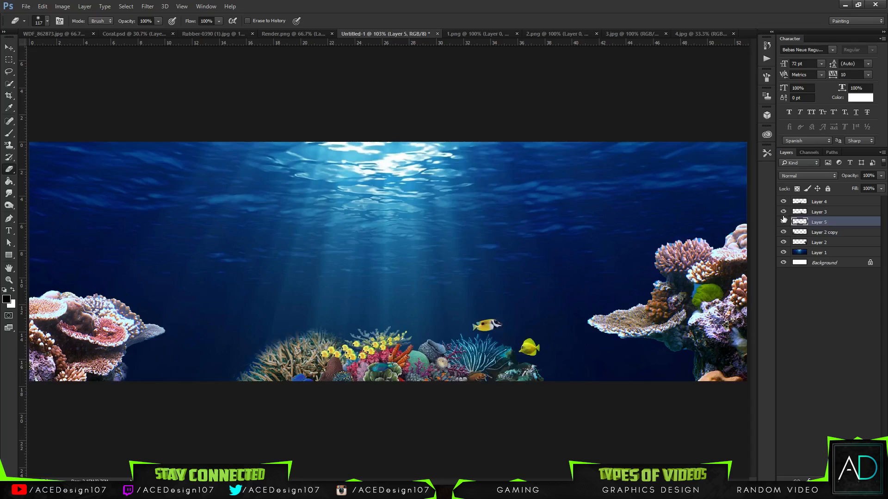
Apply a Gaussian Blur with a 0.5 pixel radius to the branching coral on Layer 5
click(148, 6)
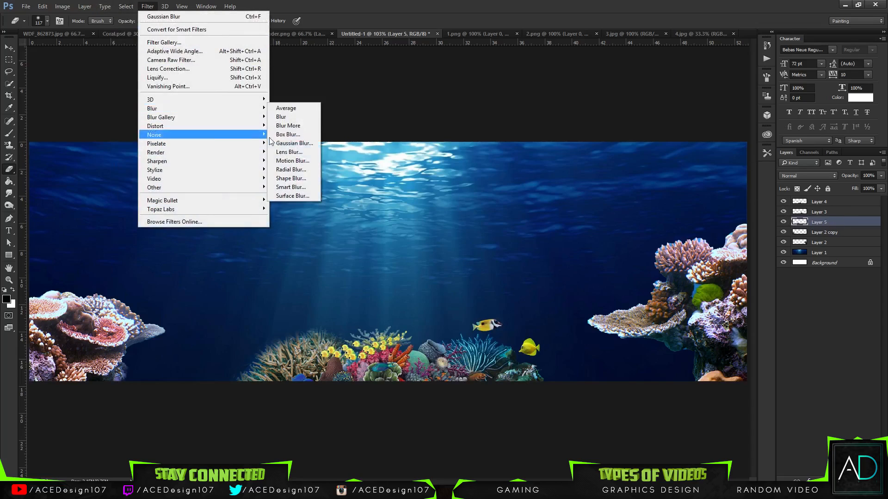
click(305, 144)
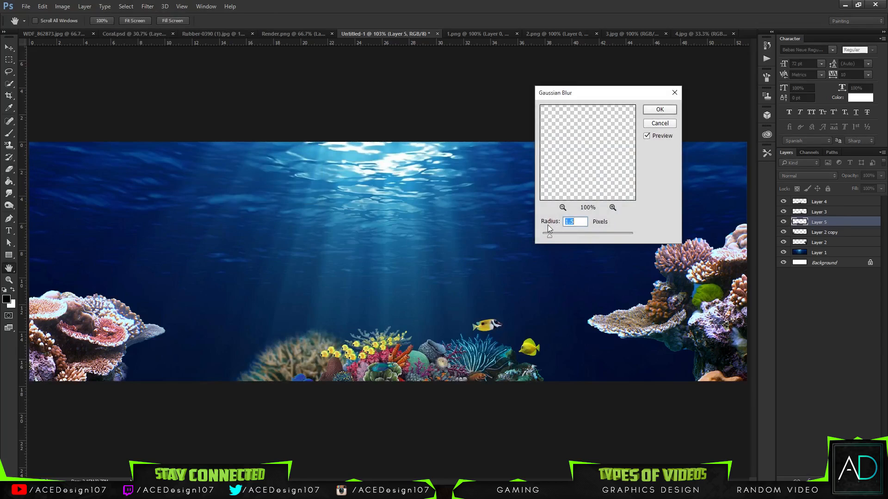
text(0.)
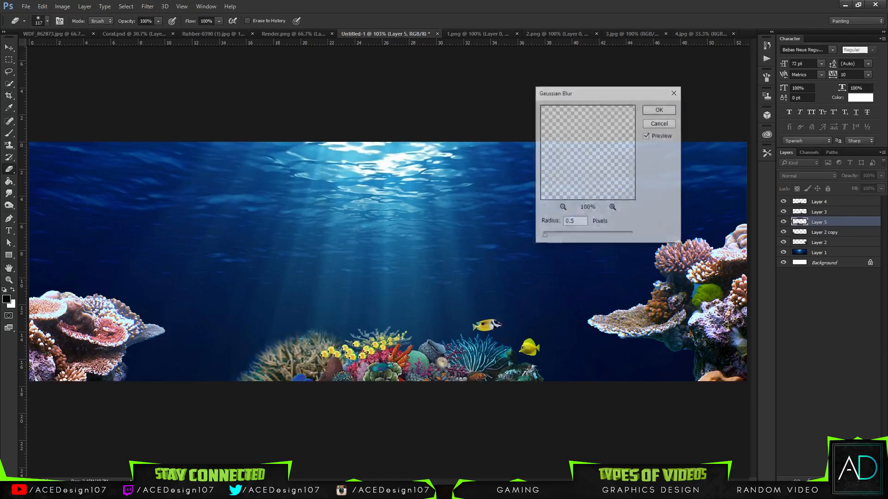
key(Return)
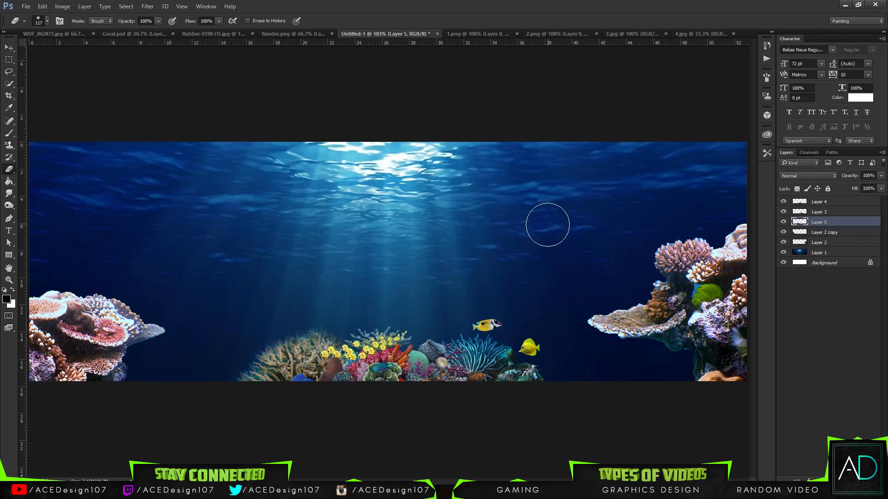
click(824, 212)
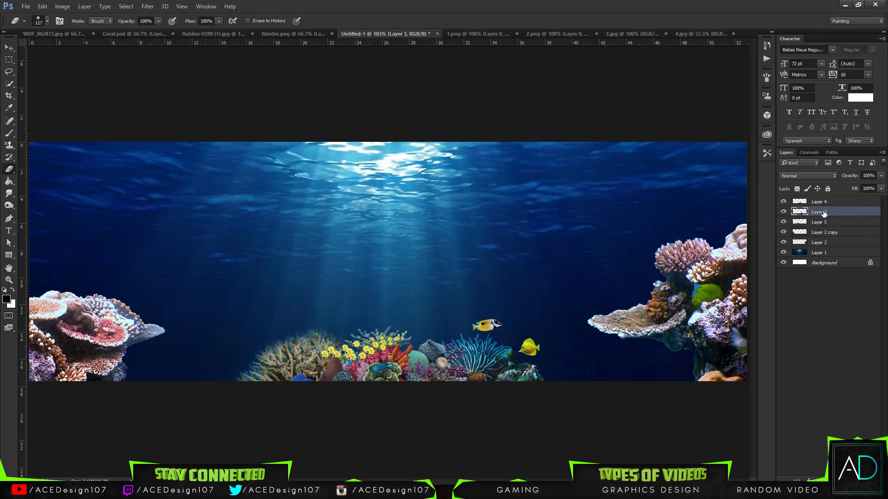
click(147, 6)
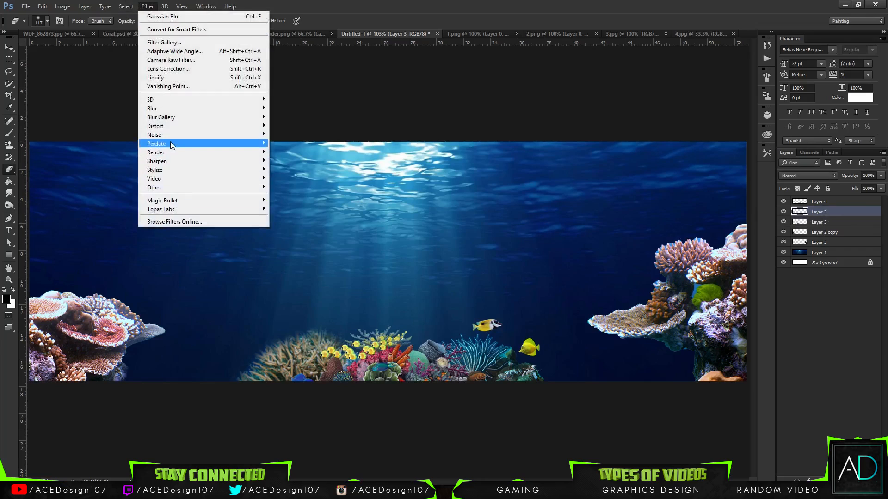
mouse_move(162, 110)
click(292, 144)
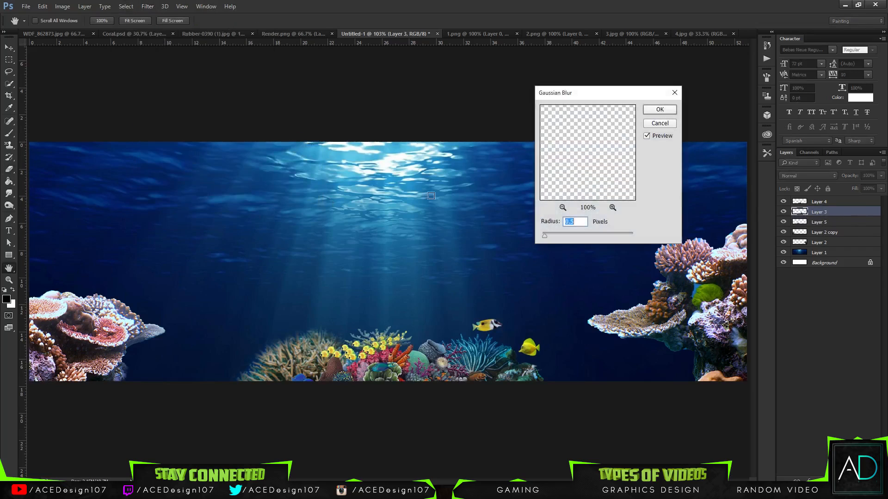
key(Escape)
key(e)
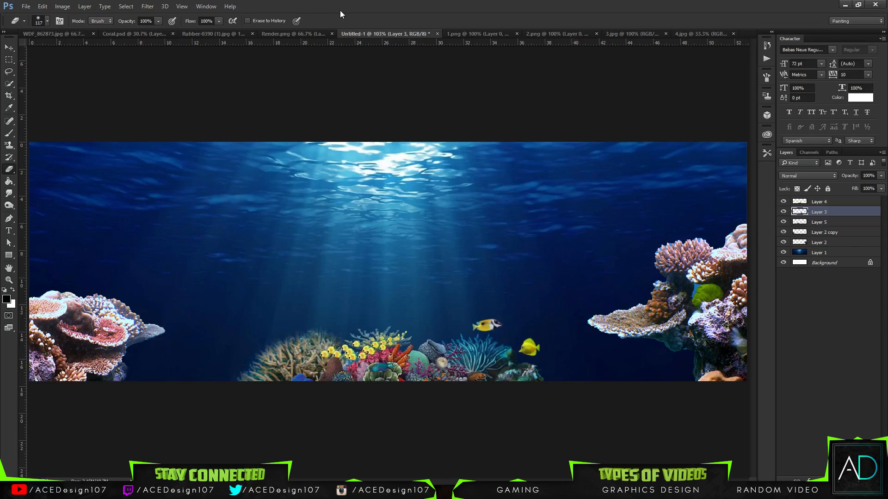
Duplicate all layers, including the Background, and merge the copies into a single layer above the originals
click(828, 222)
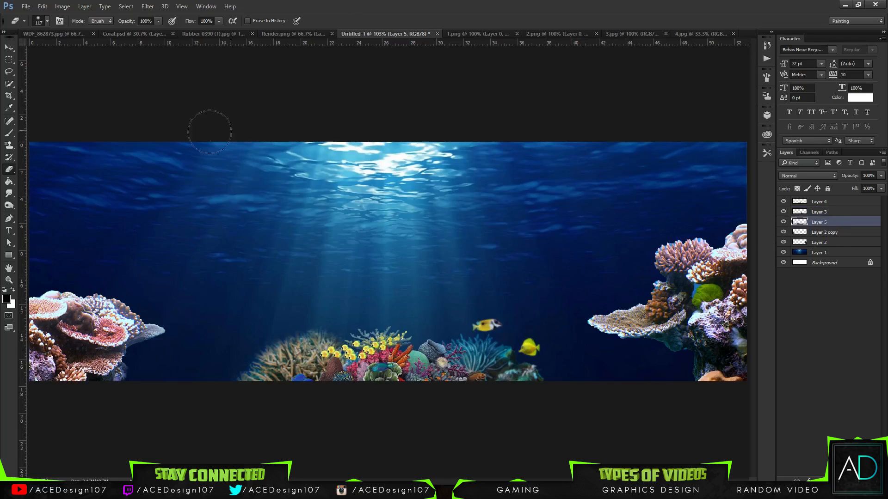
click(7, 49)
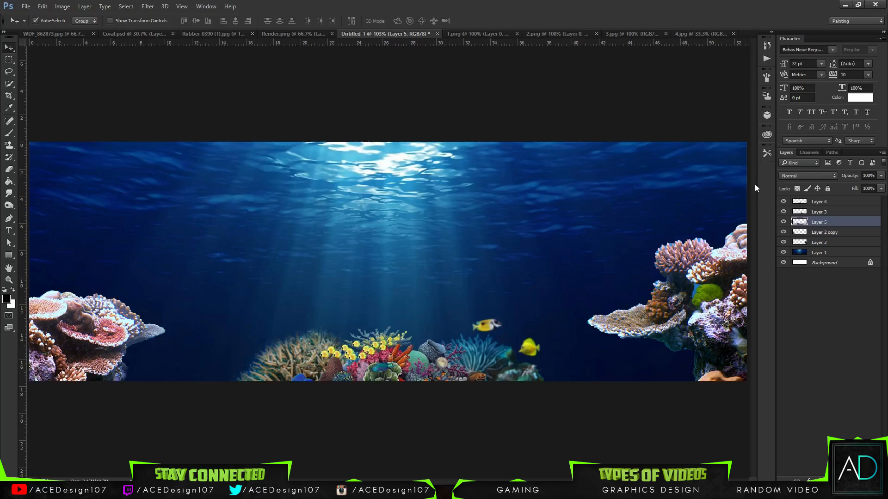
click(831, 252)
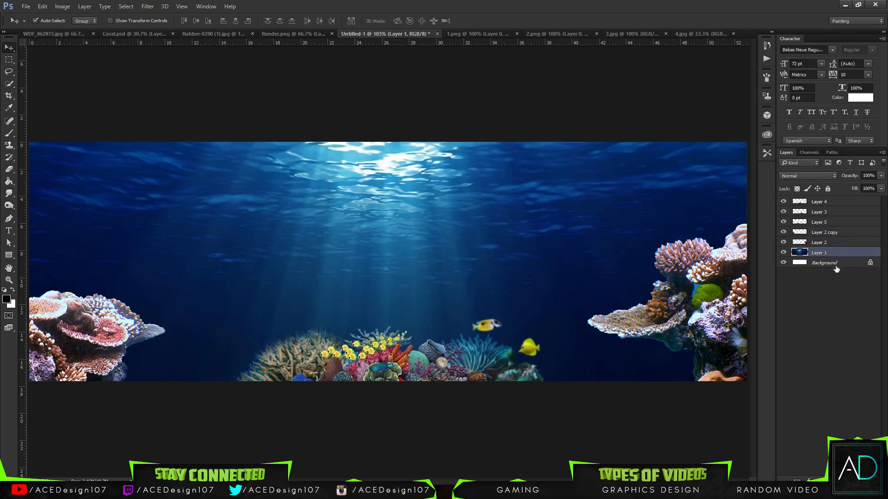
ctrl+click(828, 262)
shift+click(828, 204)
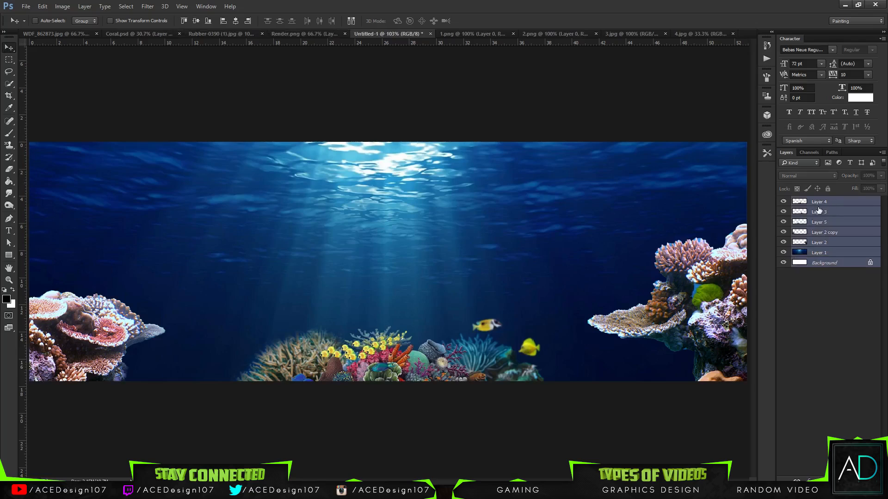
key(ctrl+j)
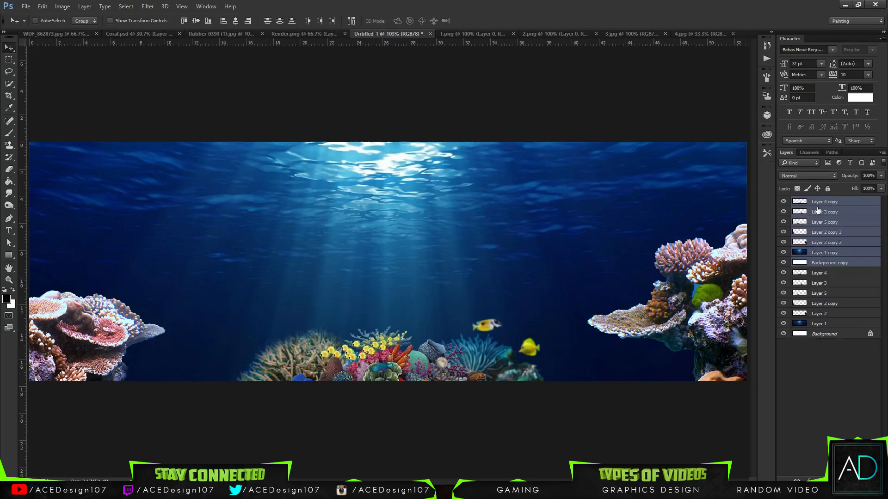
key(ctrl+e)
Group the original layers from Layer 4 down to the Background below the merged copy and name the group Backup
click(819, 211)
shift+click(842, 272)
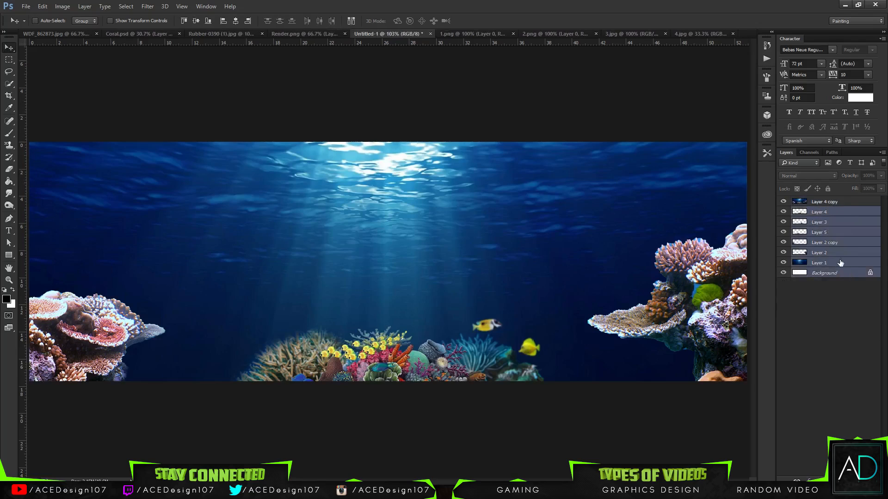
click(821, 215)
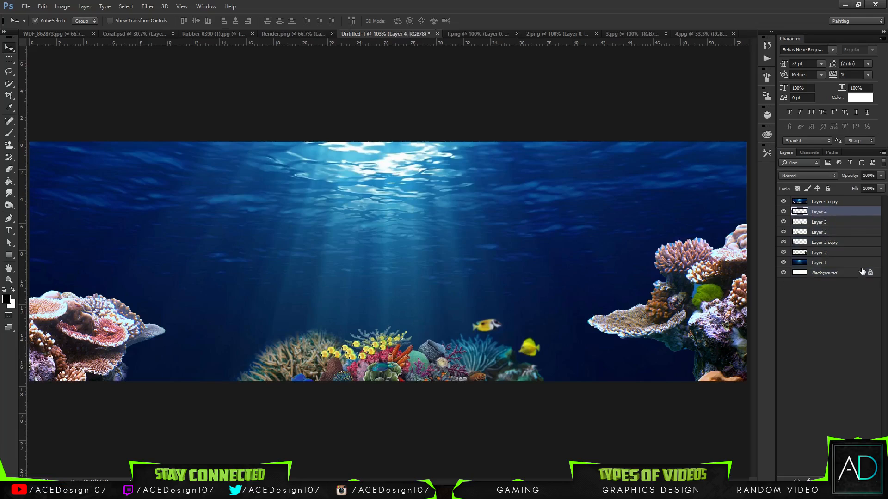
click(869, 273)
shift+click(819, 212)
key(ctrl+g)
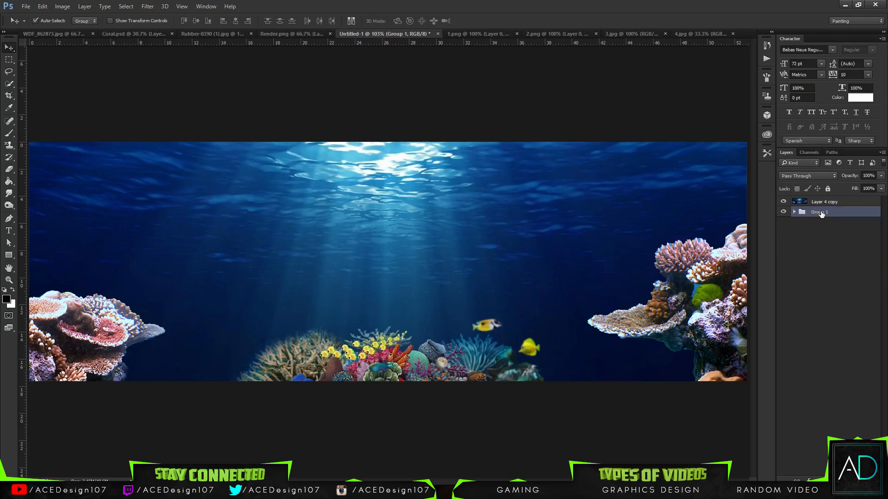
double_click(819, 213)
text(Backup)
key(Return)
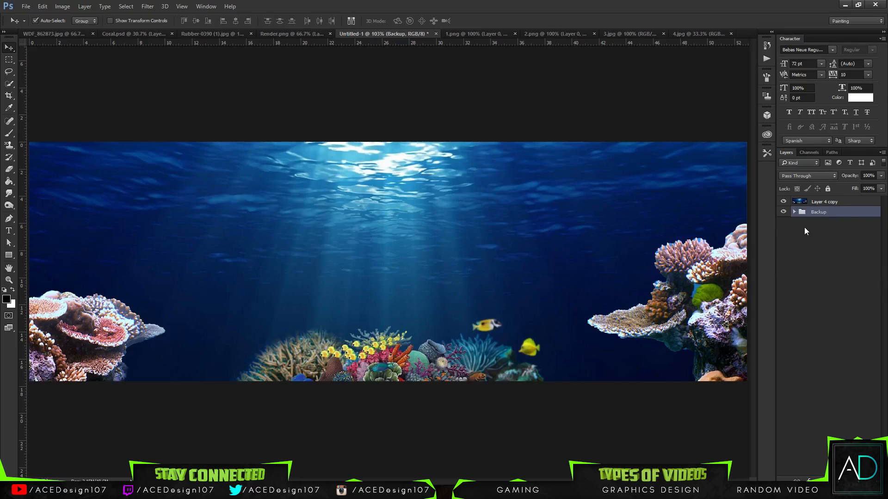
Open the merged Layer 4 copy in the Magic Bullet PhotoLooks filter and show the look's Saturation settings
click(838, 204)
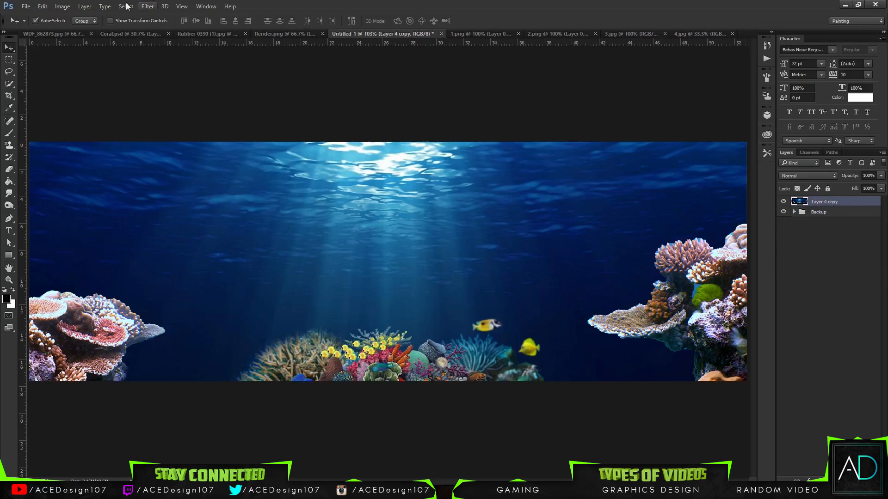
click(147, 6)
mouse_move(208, 200)
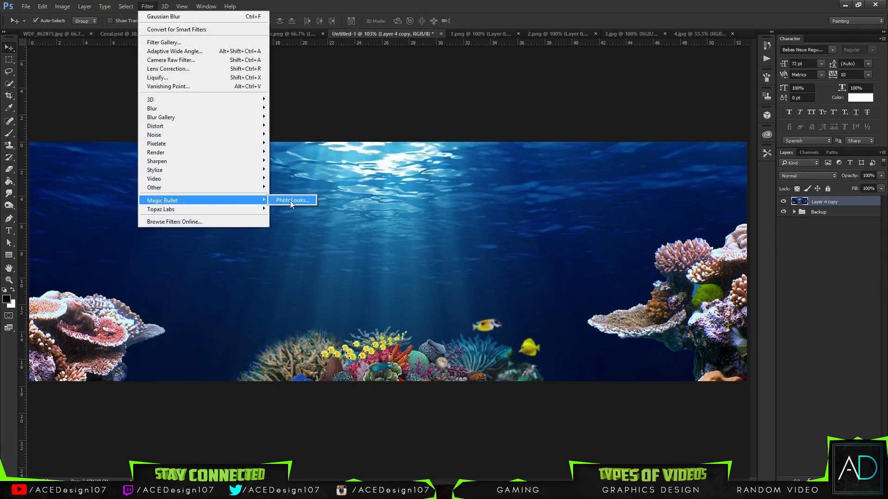
click(290, 201)
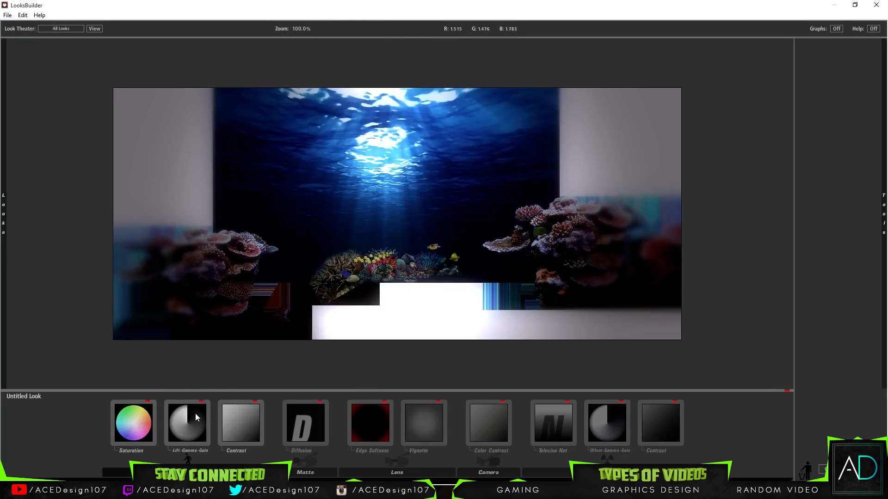
click(153, 448)
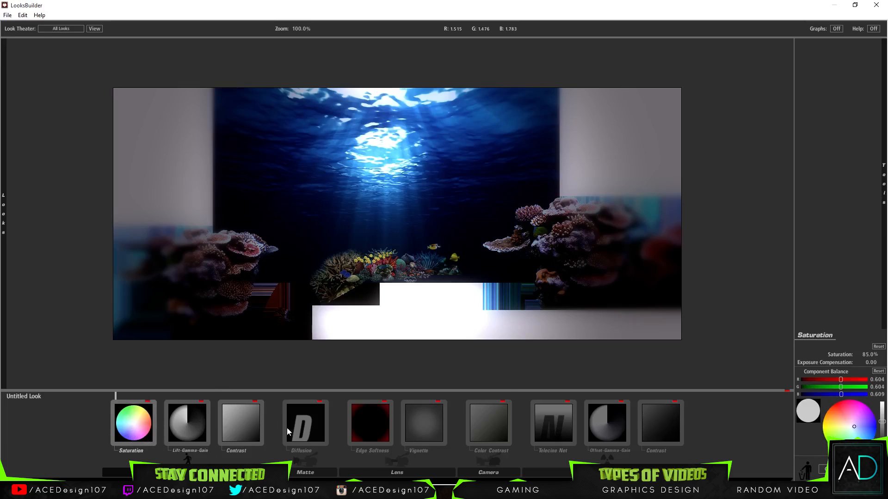
Start saving the current look to a file and create a folder named Looks Preset inside the 3D underwater folder on Local Disk (D:)
click(8, 14)
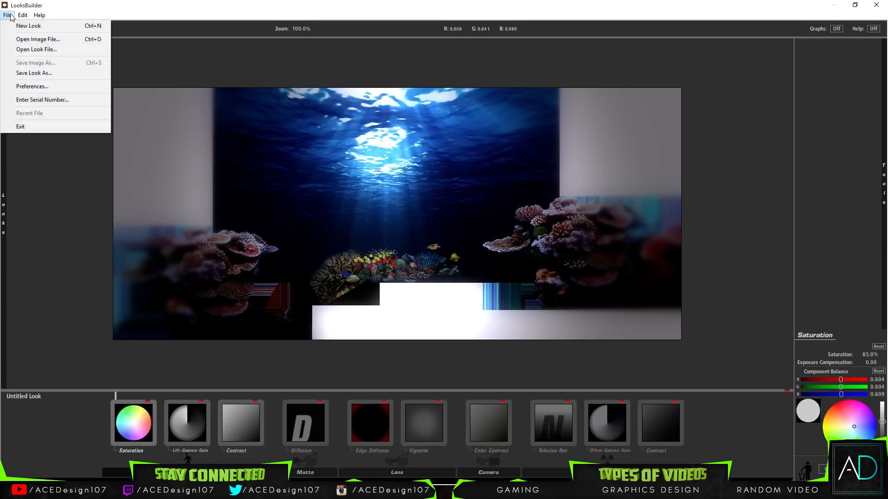
click(24, 74)
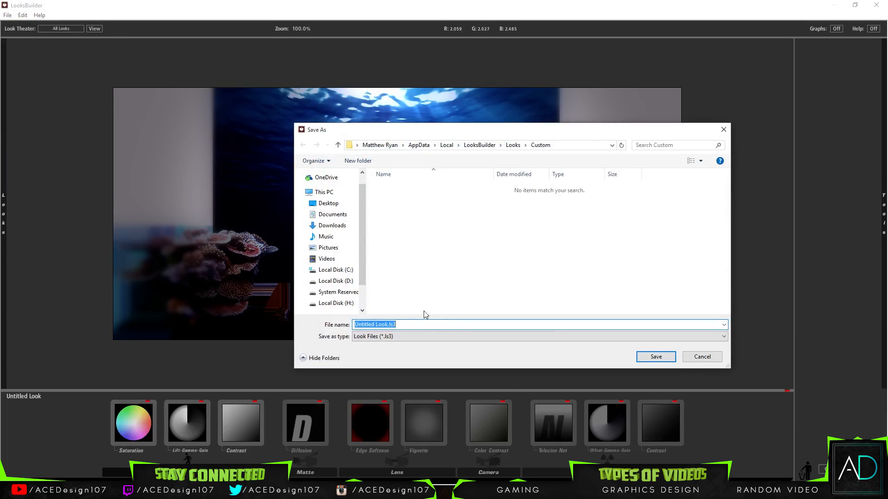
click(336, 281)
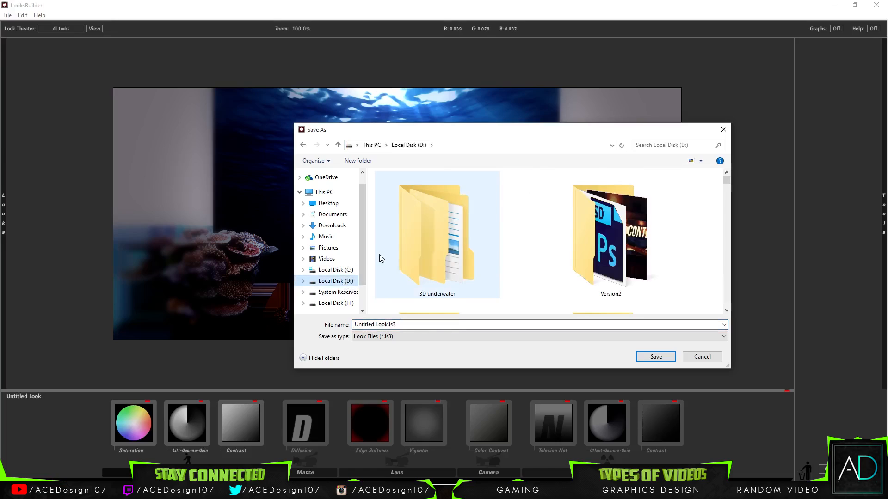
click(651, 145)
text(under)
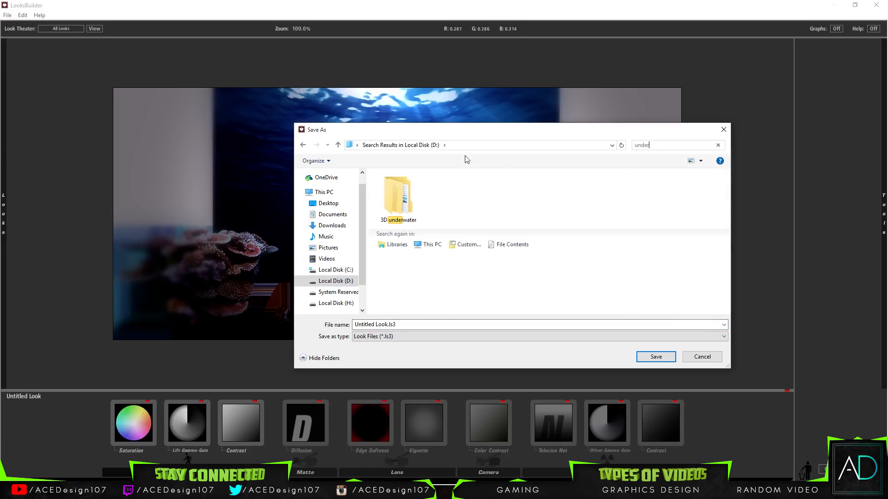
double_click(401, 208)
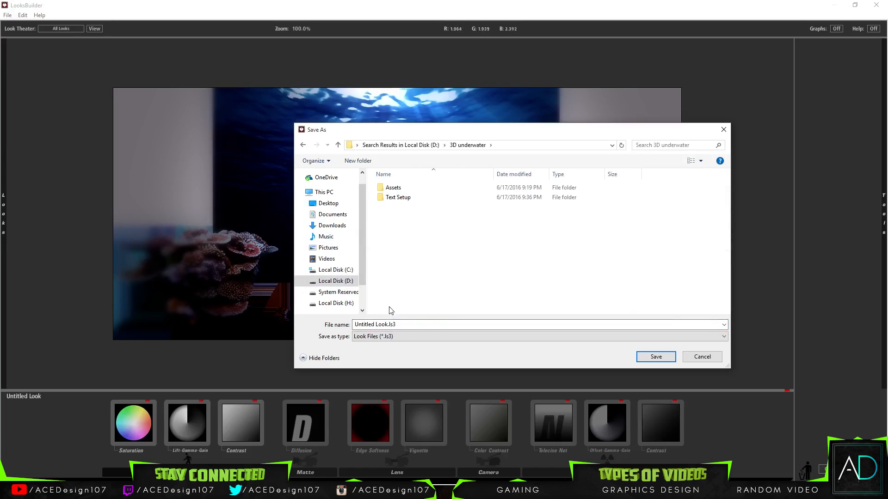
click(364, 161)
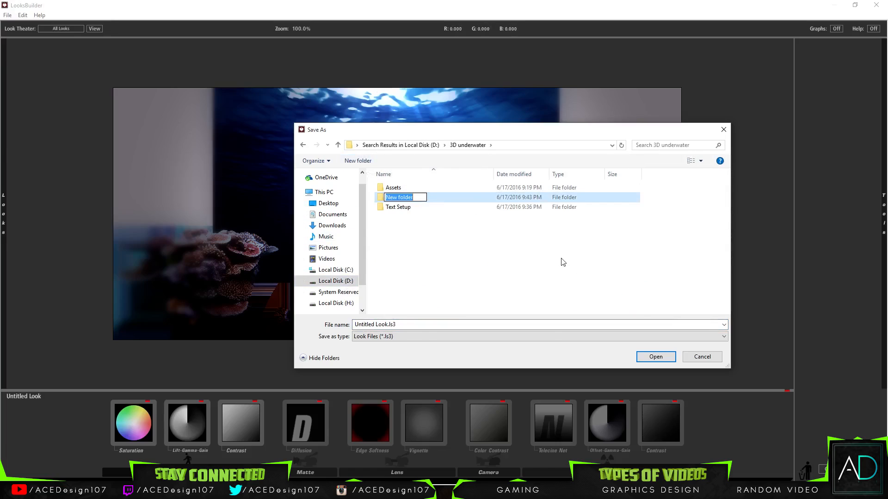
text(Looks Preset)
key(Return)
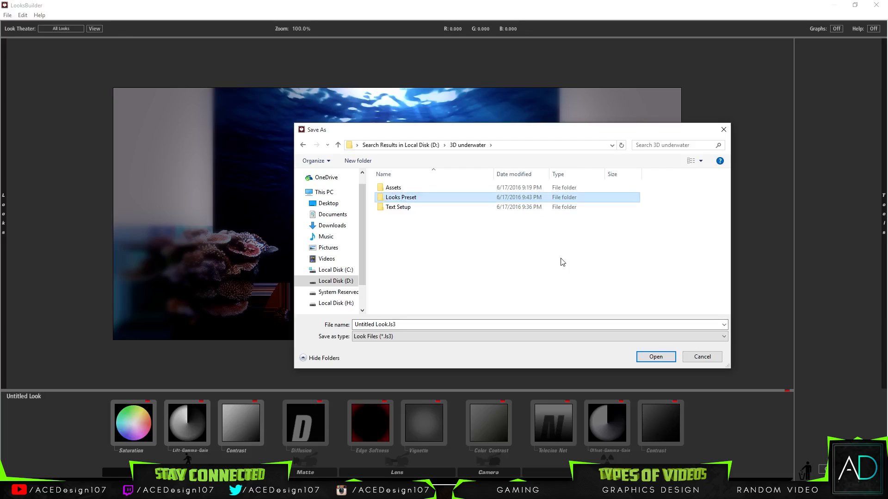
Save the look in the Looks Preset folder under the file name Look
key(Return)
text(Look)
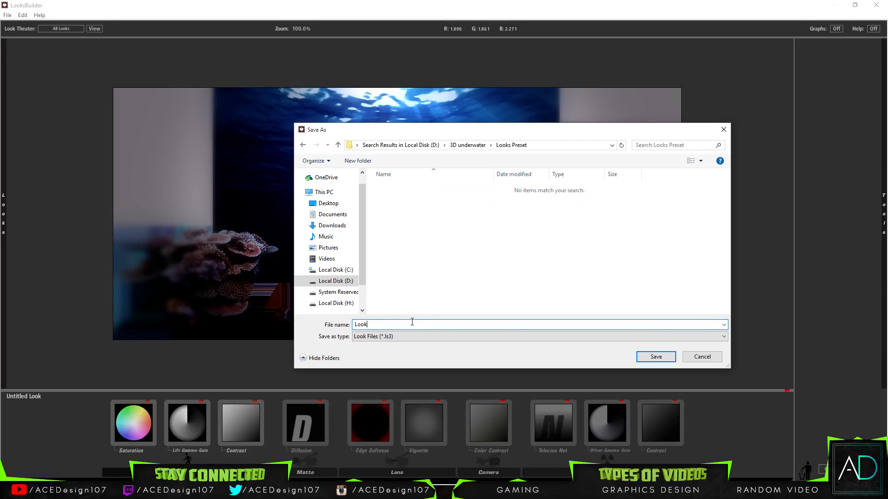
key(Return)
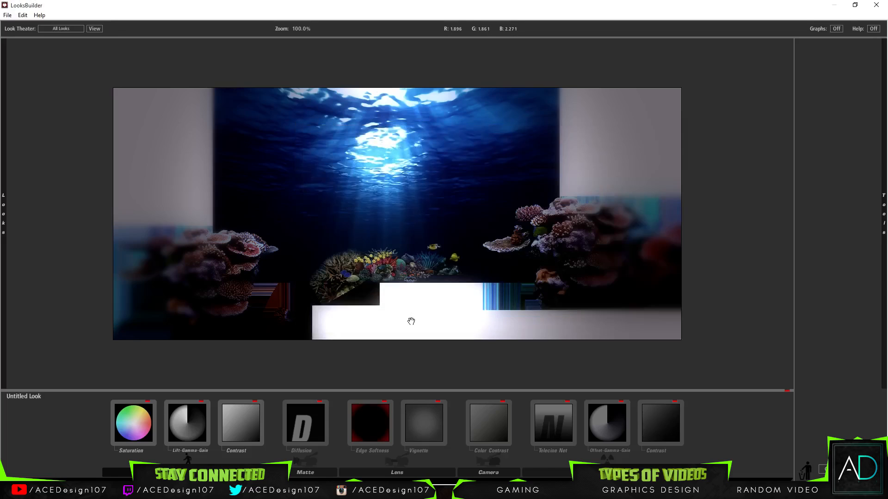
Examine the settings of every effect in the look, from Saturation and Lift-Gamma-Gain through Diffusion and Vignette to the final Contrast
click(174, 428)
click(134, 428)
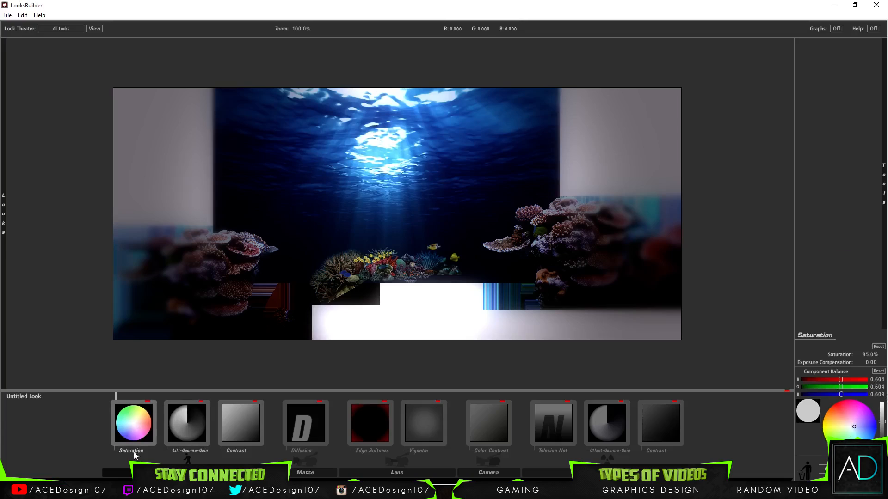
click(176, 444)
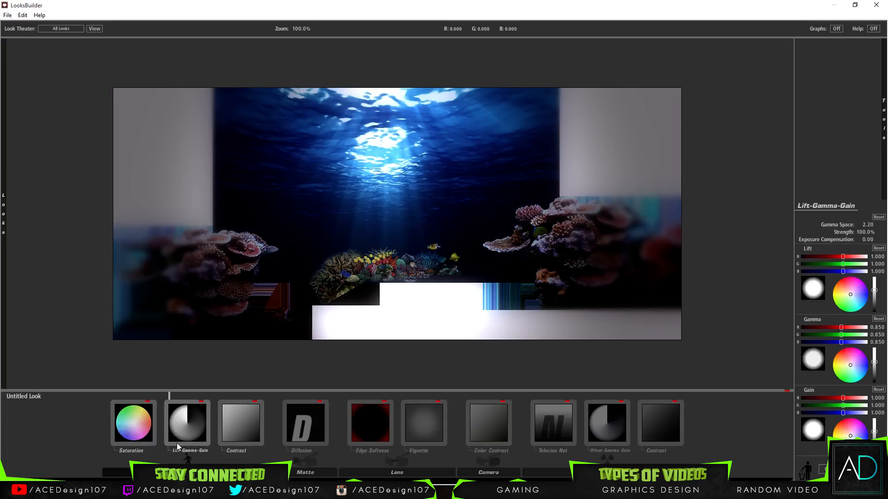
click(241, 428)
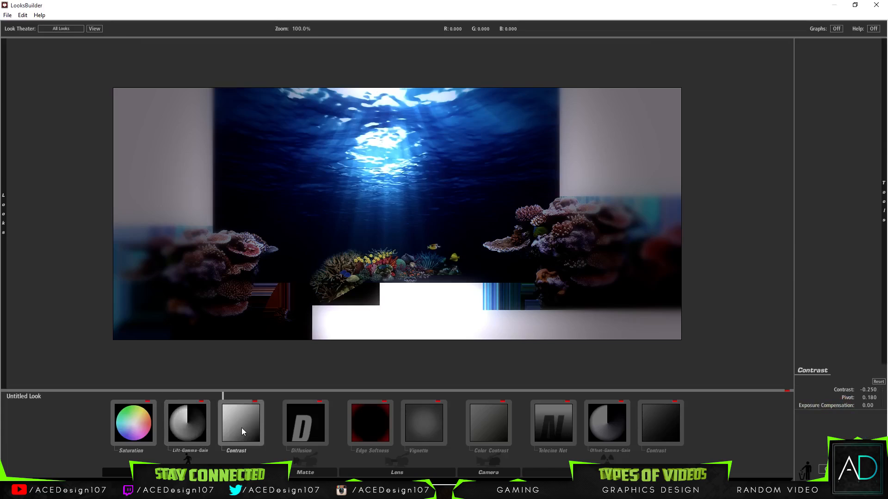
click(302, 421)
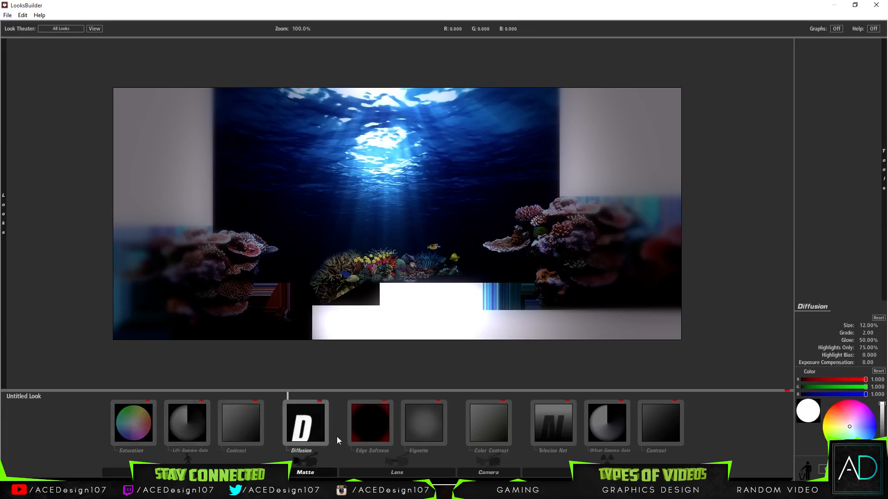
click(359, 429)
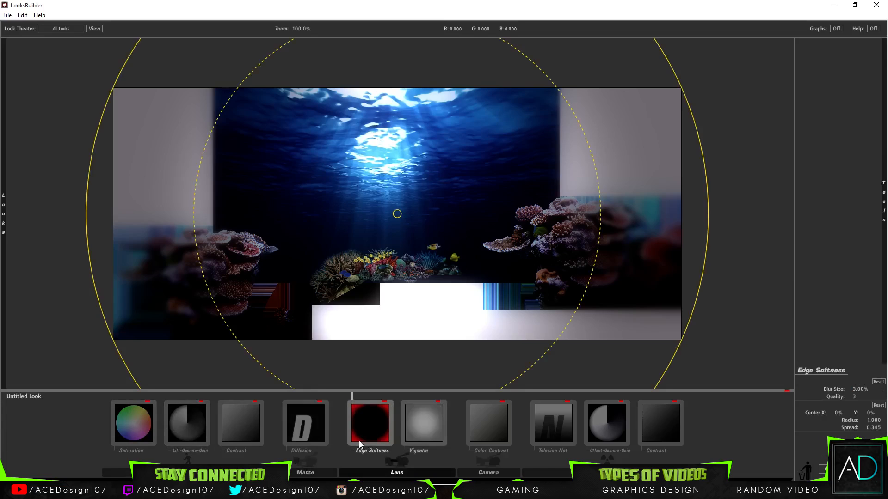
click(426, 432)
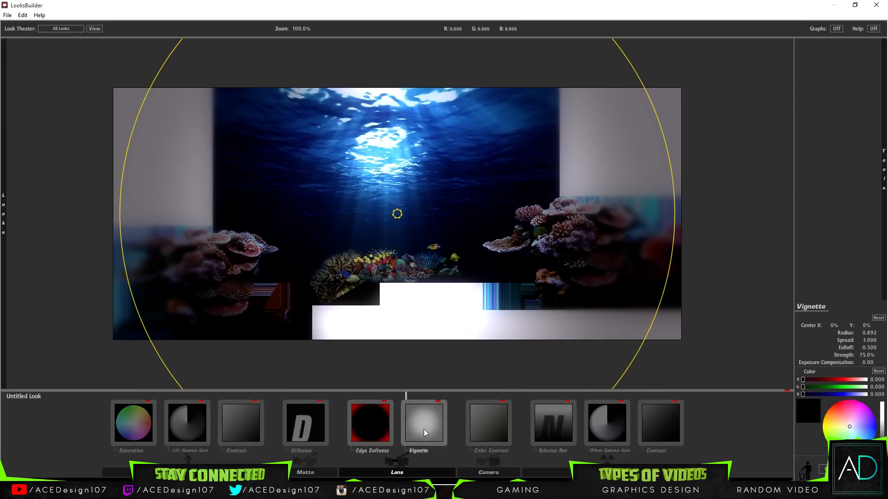
click(483, 437)
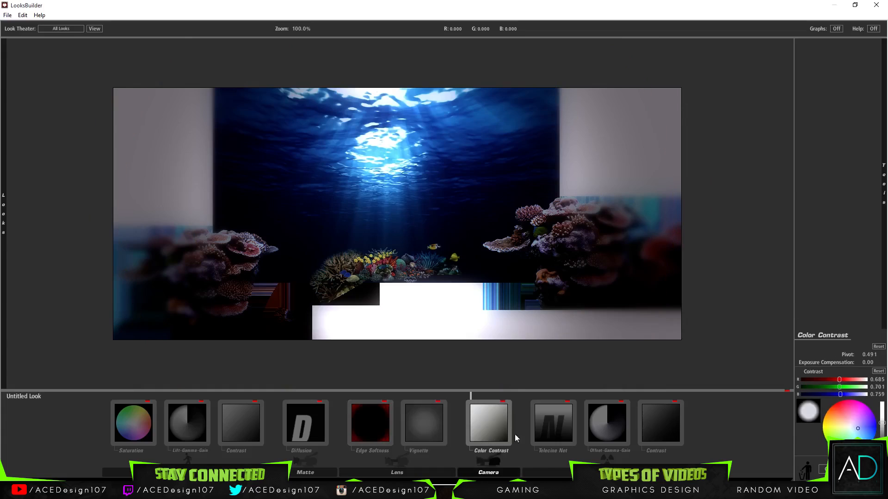
click(573, 427)
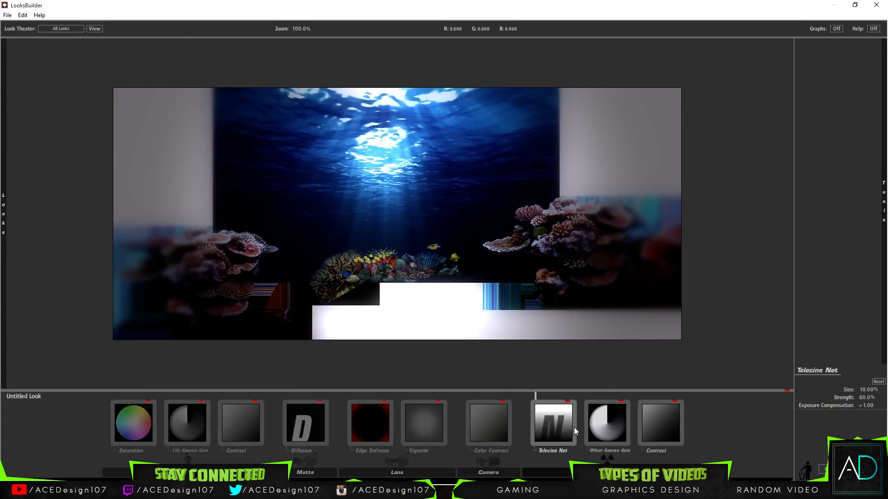
click(592, 429)
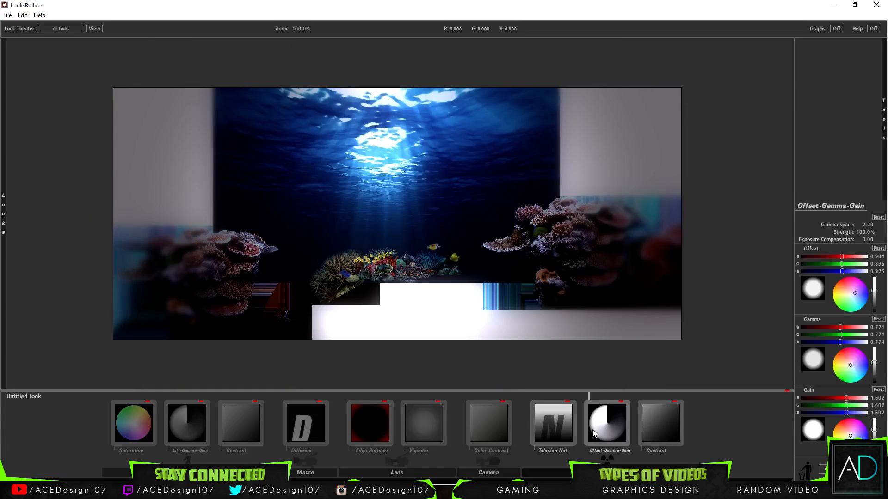
click(651, 435)
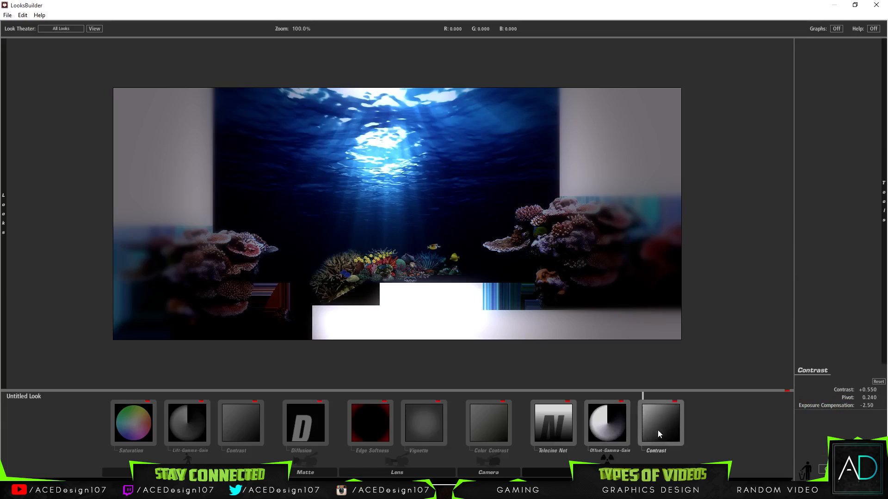
Recheck the Vignette and Color Contrast settings, browse the Camera, Lens, Matte and Subject effects, and close the look builder
click(426, 431)
mouse_move(883, 201)
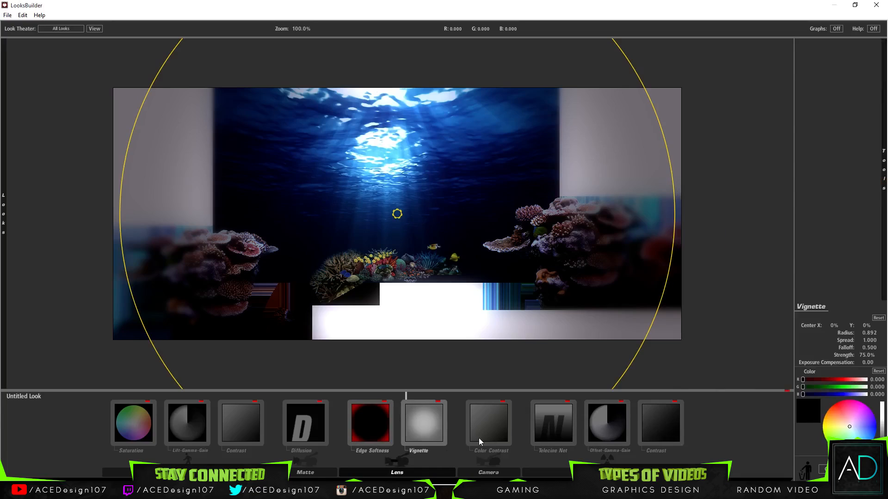
click(479, 437)
mouse_move(862, 198)
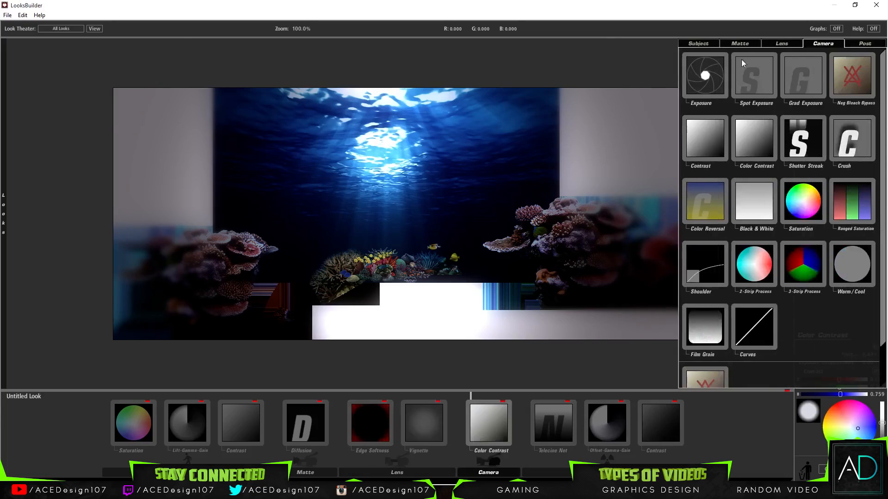
click(780, 43)
click(753, 42)
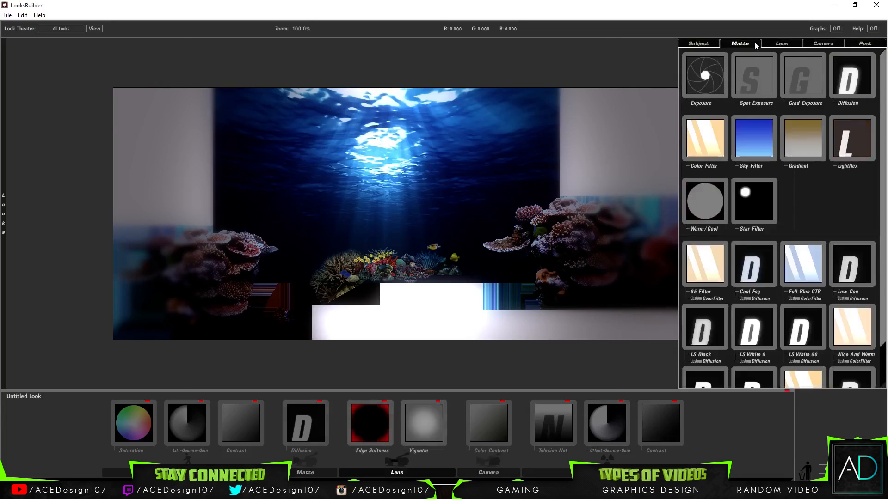
click(705, 43)
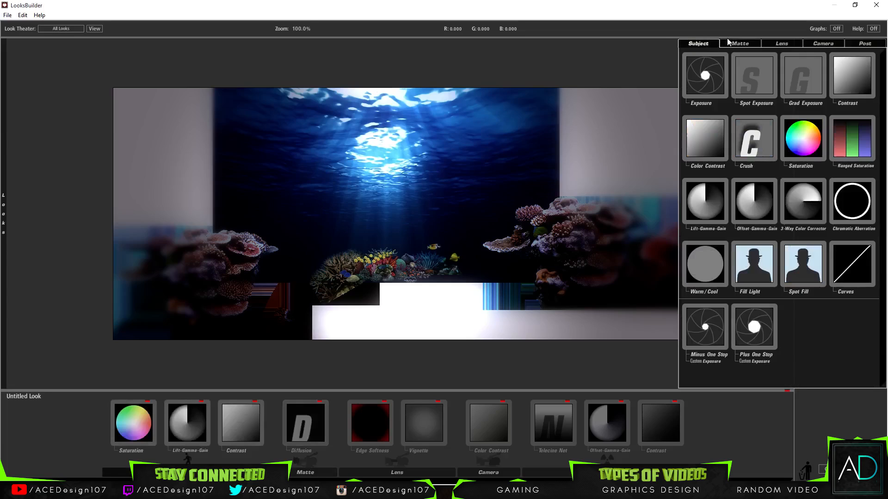
click(748, 44)
click(781, 46)
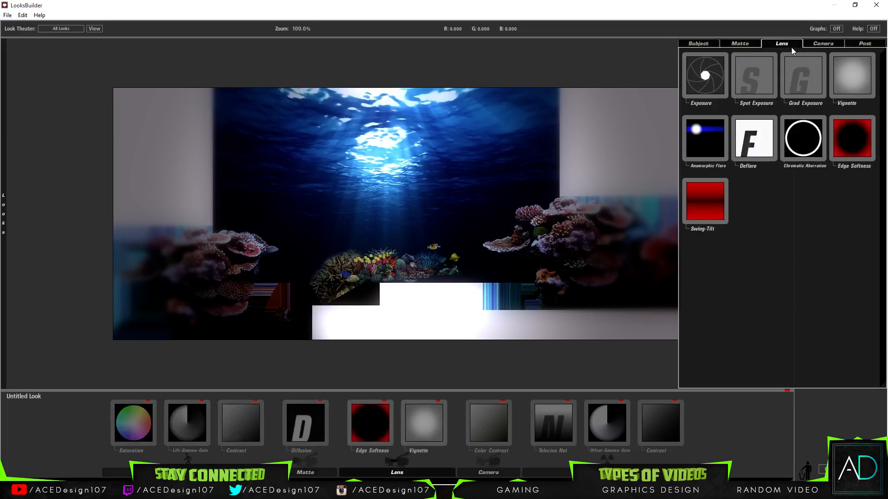
click(822, 469)
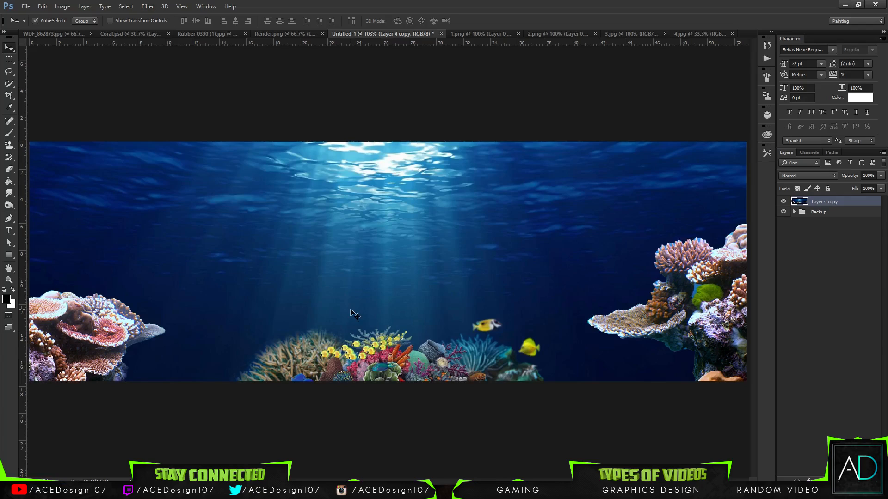
Delete the merged Layer 4 copy, duplicate the Backup group and expand the duplicate to show its layers
click(839, 214)
click(837, 203)
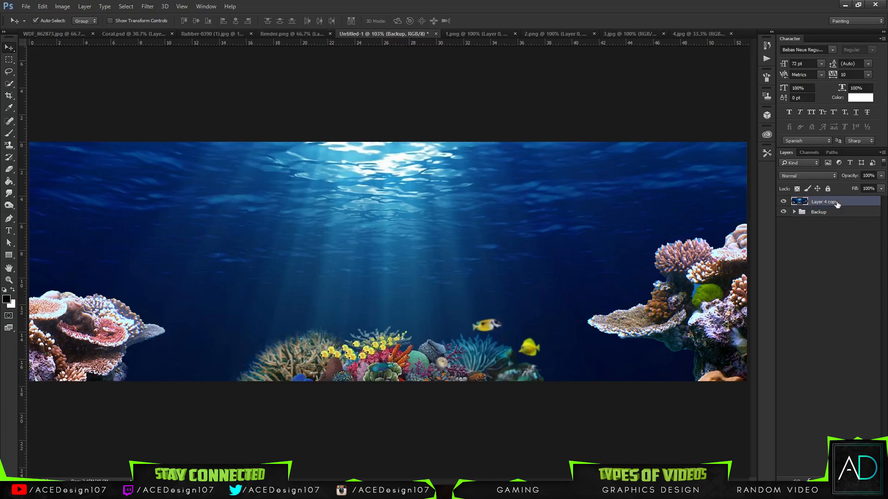
key(Delete)
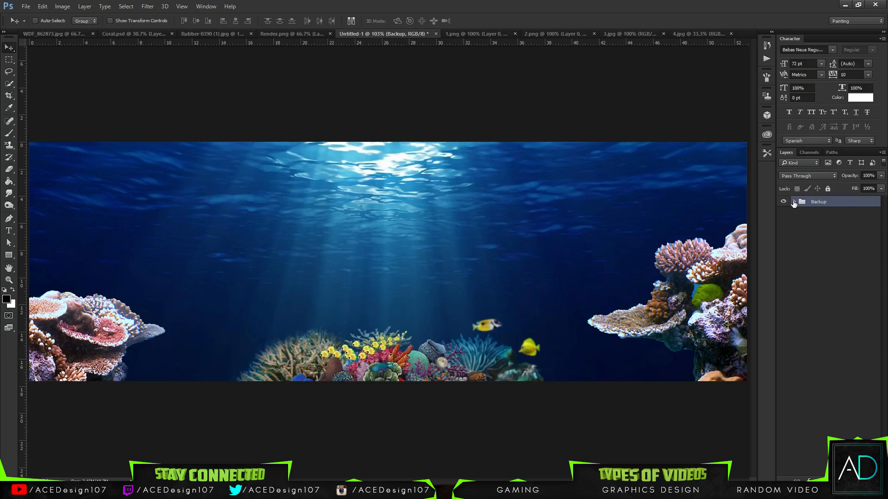
key(ctrl+j)
click(794, 203)
Erase the left edge of the central coral on Layer 5 of the Backup copy group with the soft 117 px Eraser
click(825, 214)
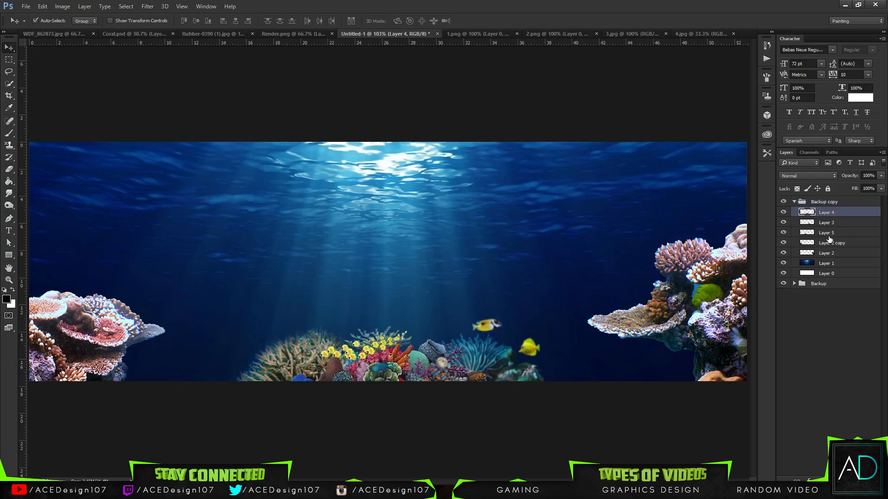
click(834, 232)
click(783, 233)
click(783, 232)
key(e)
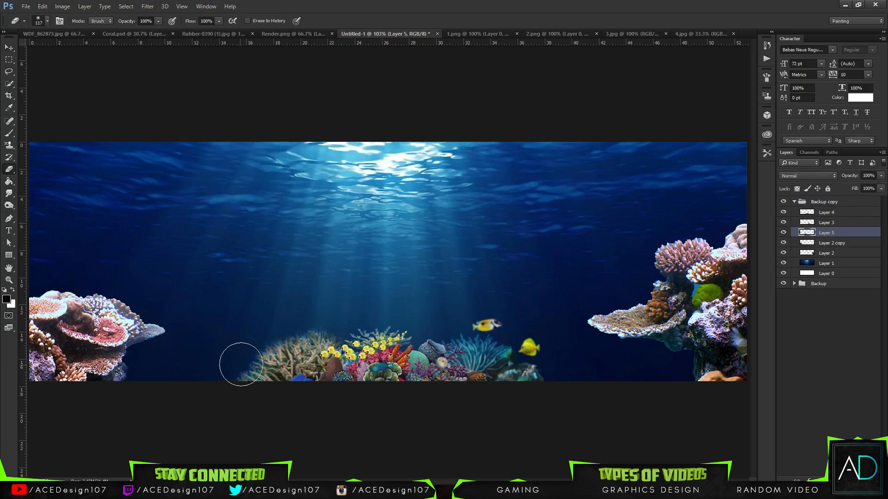
drag(237, 363, 241, 361)
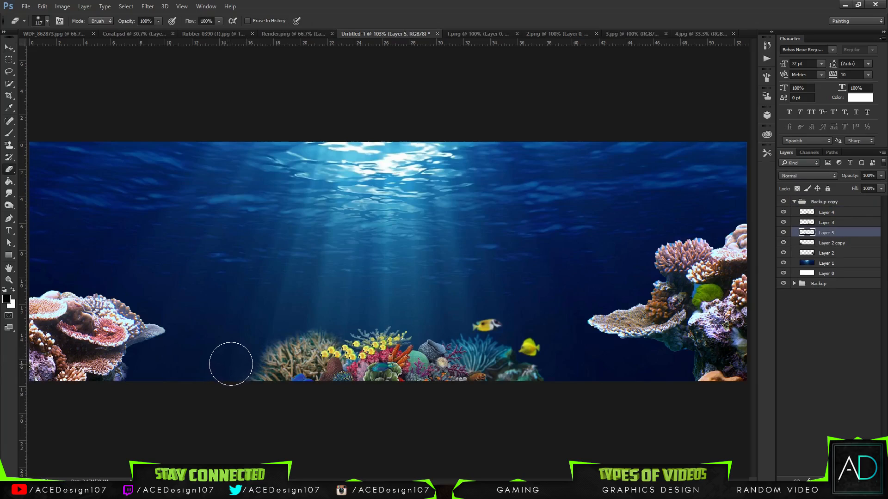
Switch the Eraser to the irregular 75 px brush tip, reduce it to 65 px and roughen the central coral's left edge on Layer 5
click(46, 23)
click(90, 72)
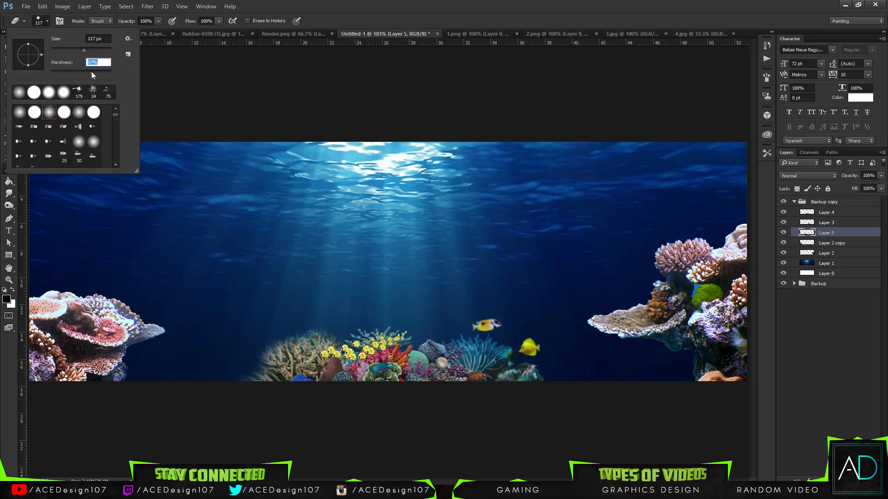
click(108, 95)
click(80, 49)
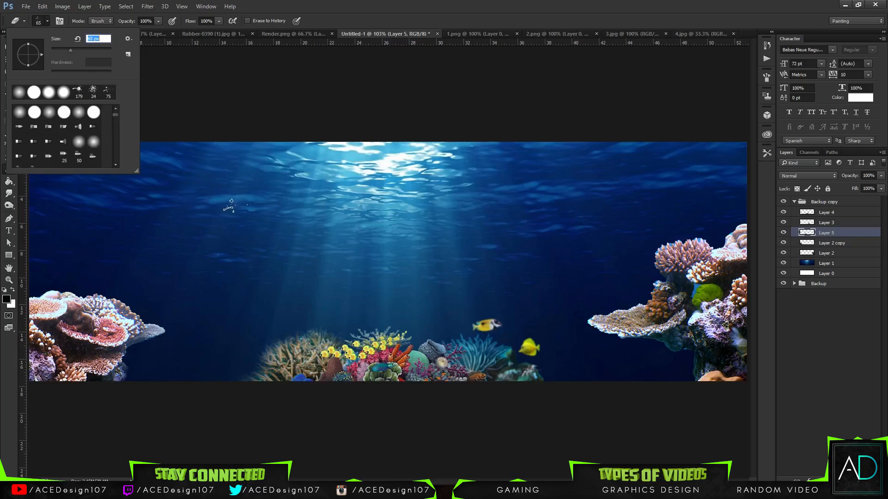
click(270, 349)
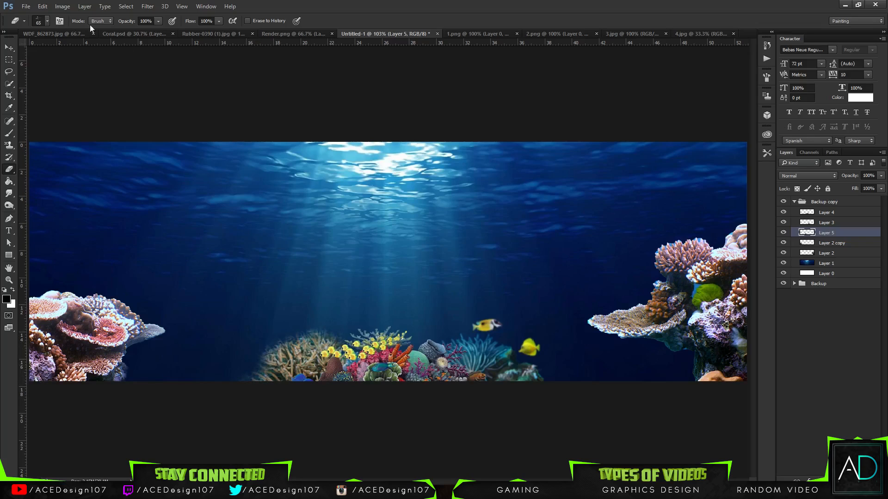
Choose the 2490 px brush tip for the Eraser and reduce its size
click(47, 20)
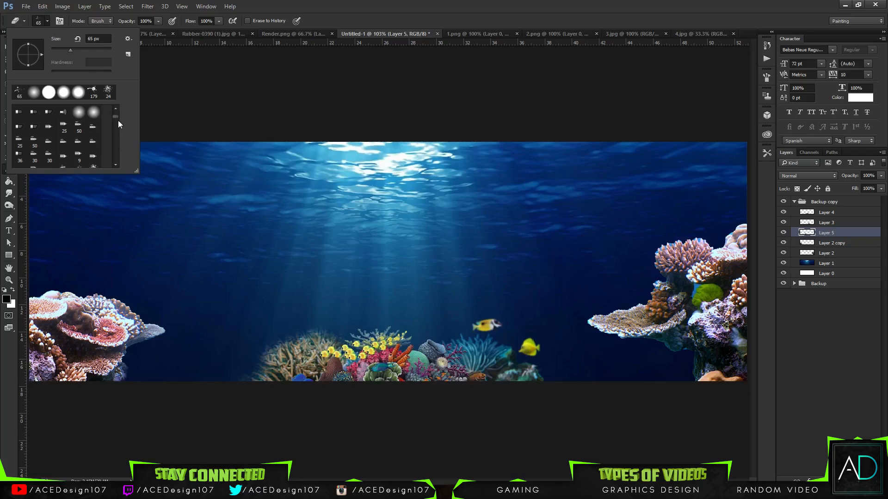
drag(116, 116, 115, 155)
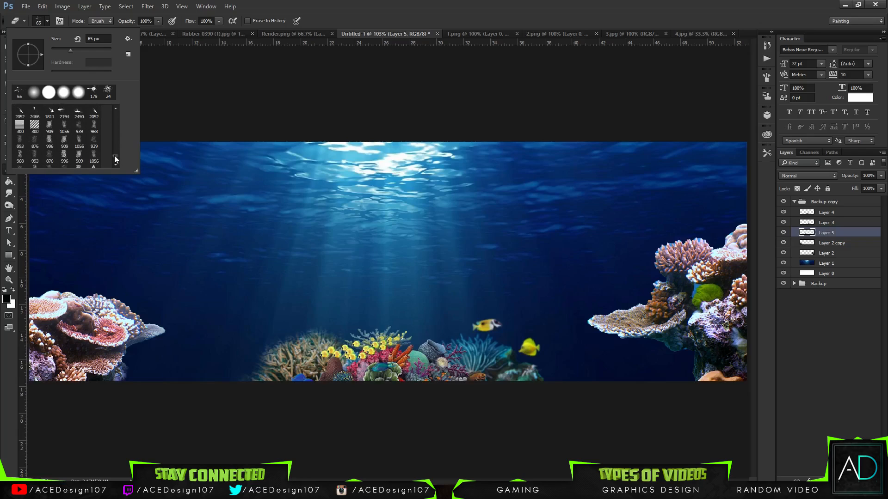
click(80, 113)
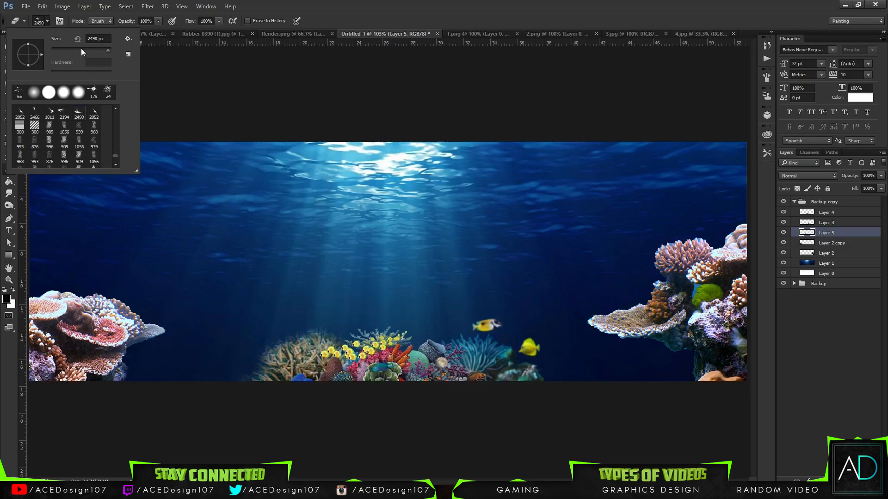
click(365, 4)
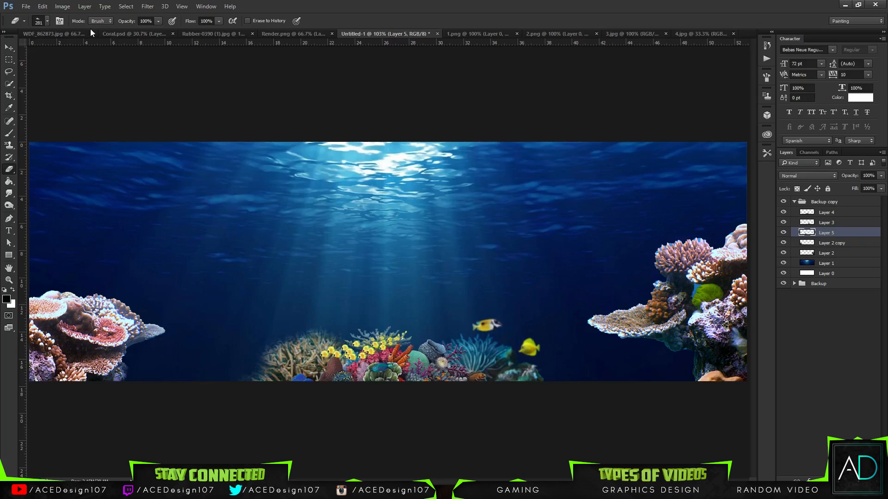
Hide the original Backup group and check which coral Layer 5 of the Backup copy group holds
ctrl+click(830, 243)
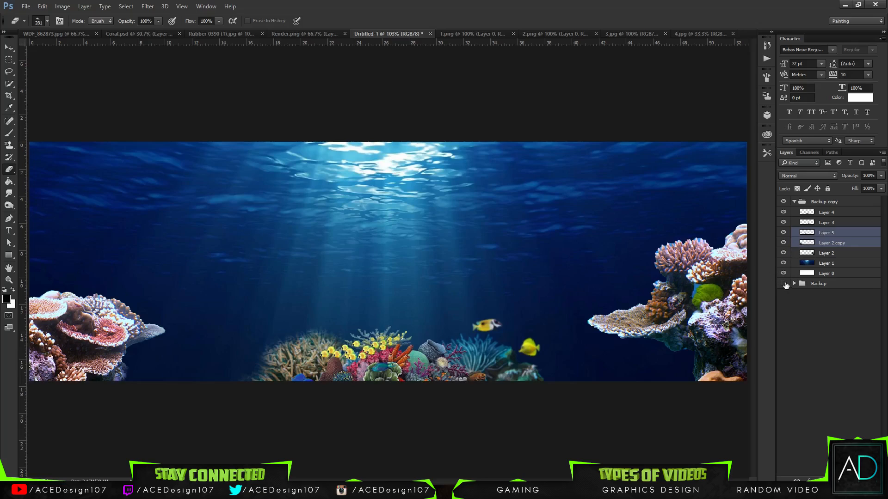
ctrl+click(828, 244)
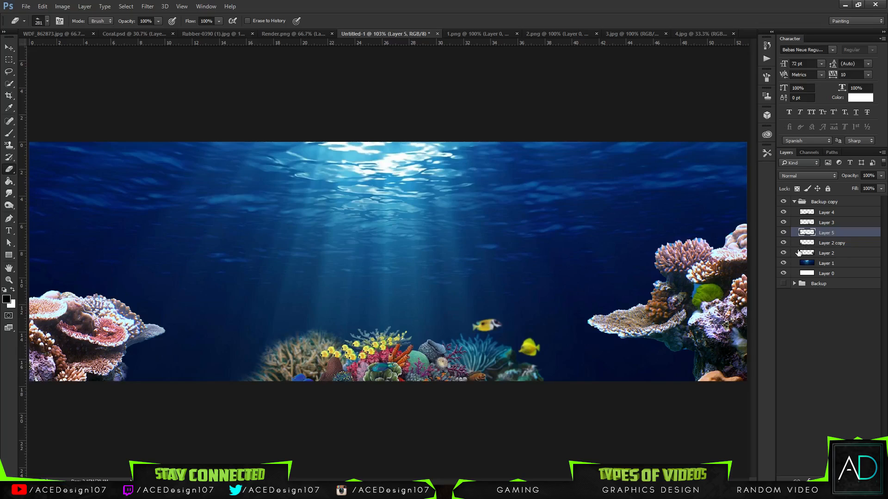
click(822, 242)
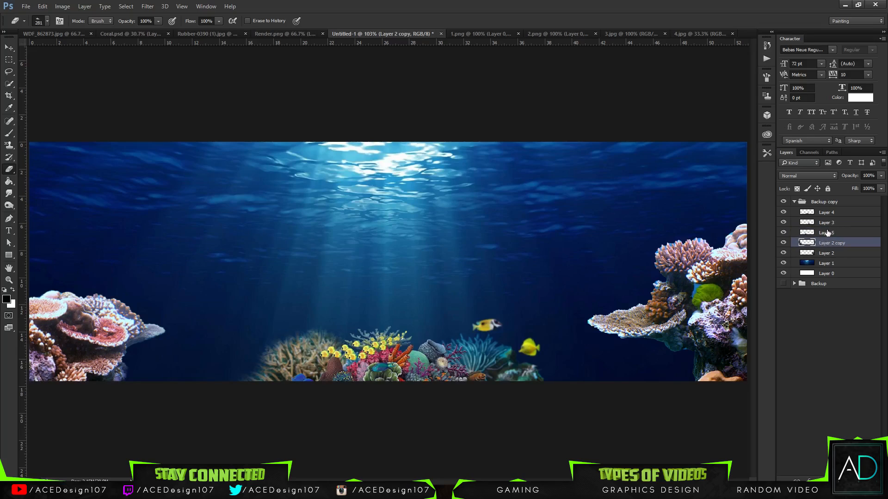
click(826, 233)
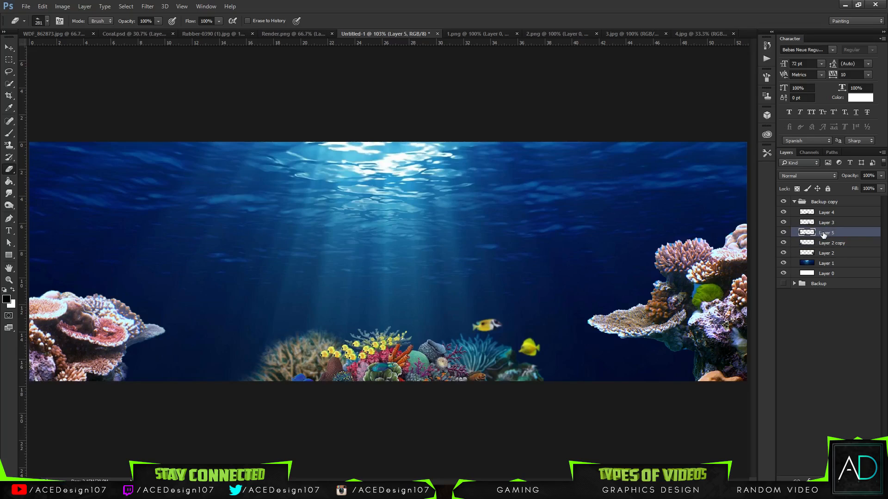
click(784, 232)
click(783, 232)
drag(800, 229, 802, 221)
click(817, 223)
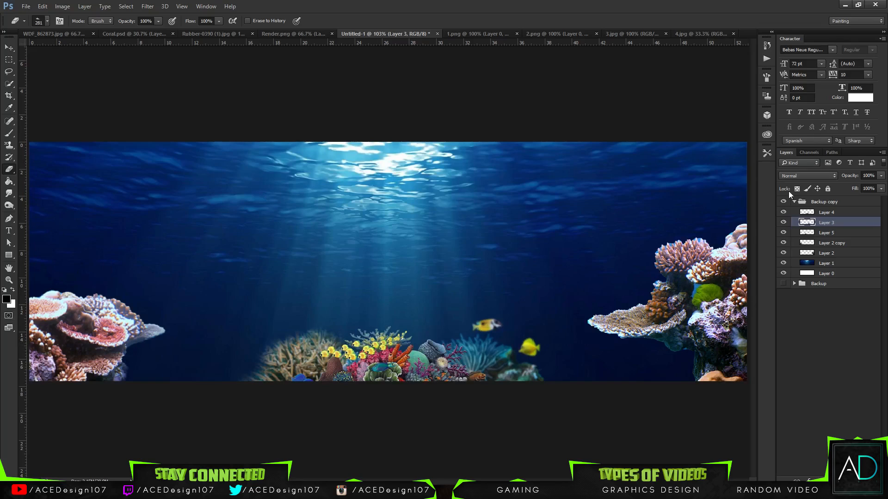
Try a Gaussian Blur with a 1-pixel radius on Layer 4 of the Backup copy group
click(827, 212)
click(126, 7)
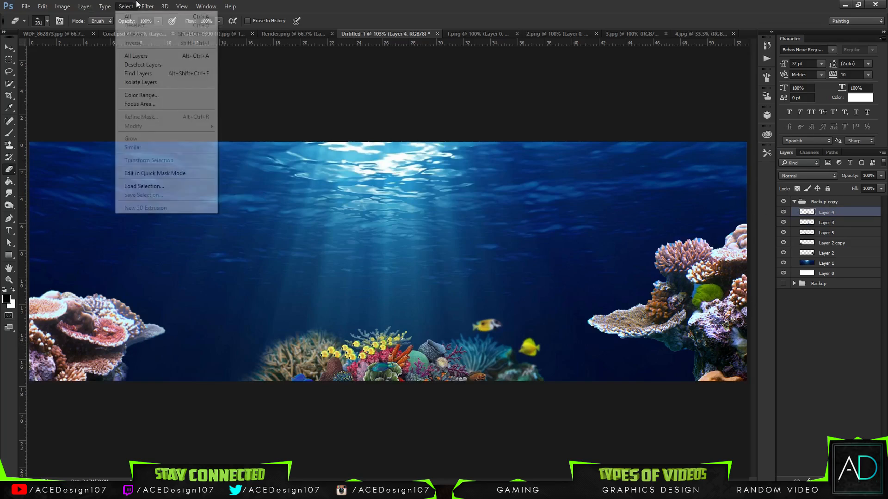
click(125, 6)
click(148, 6)
mouse_move(180, 107)
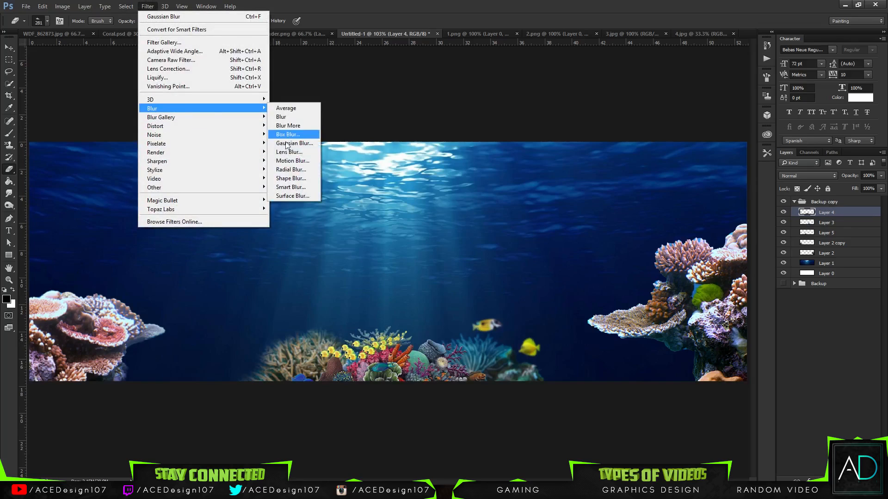
click(292, 143)
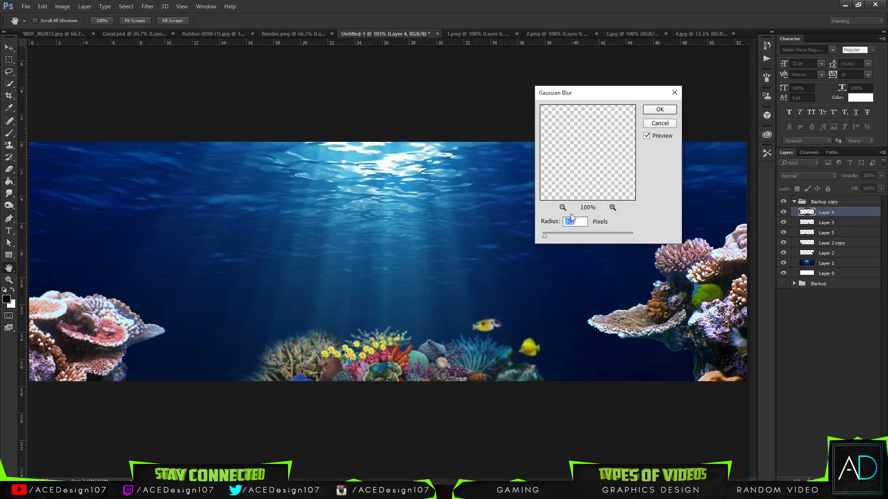
text(1)
key(Return)
key(e)
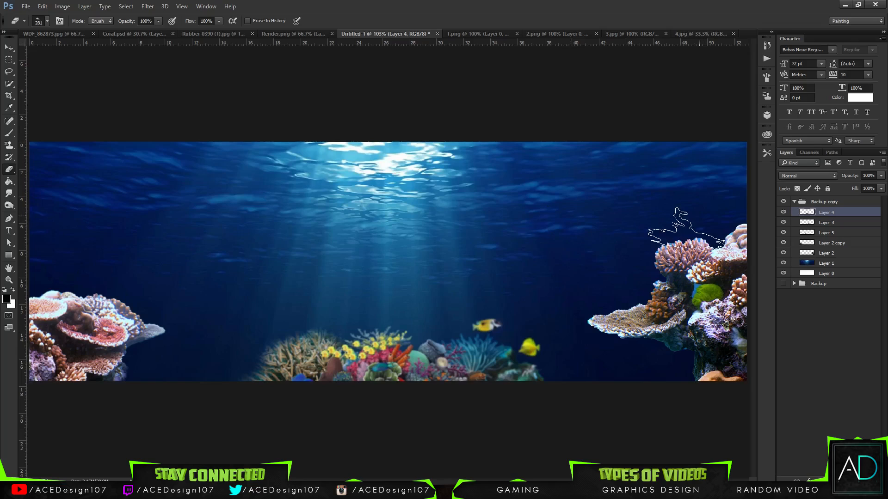
Apply a Gaussian Blur with a 0.5-pixel radius to Layer 3 of the Backup copy group
click(822, 221)
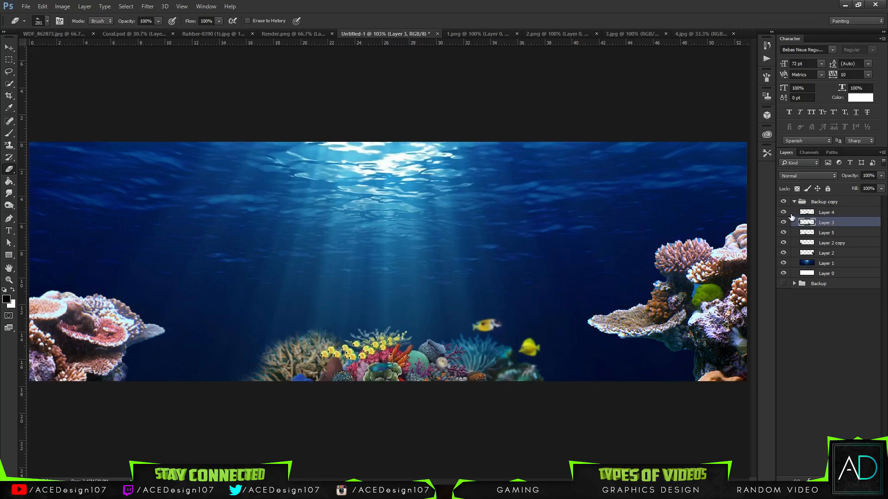
click(147, 6)
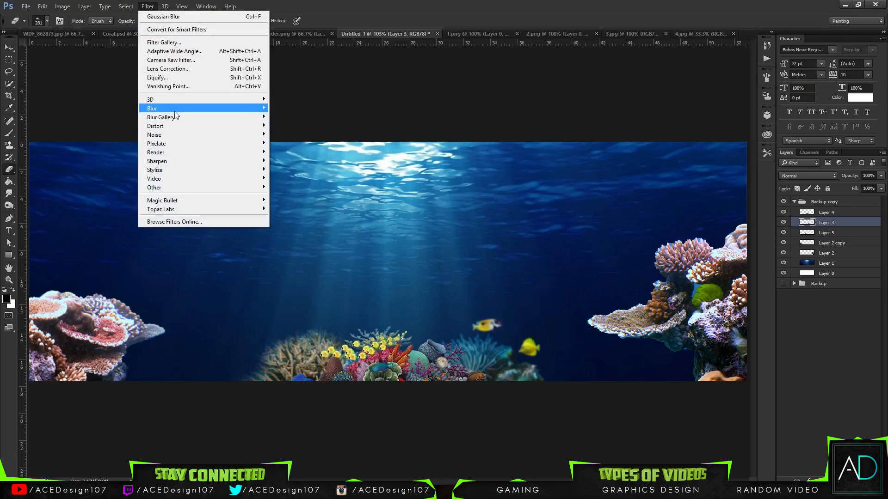
mouse_move(175, 111)
click(291, 143)
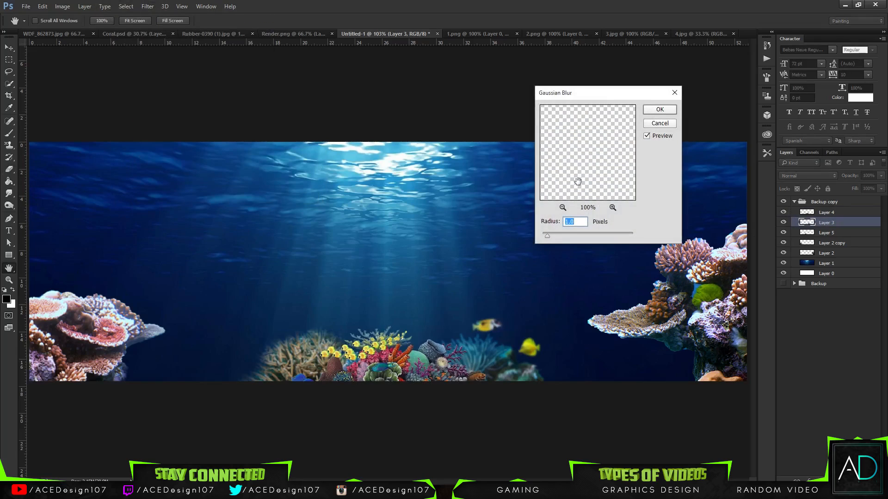
text(0.5)
key(Return)
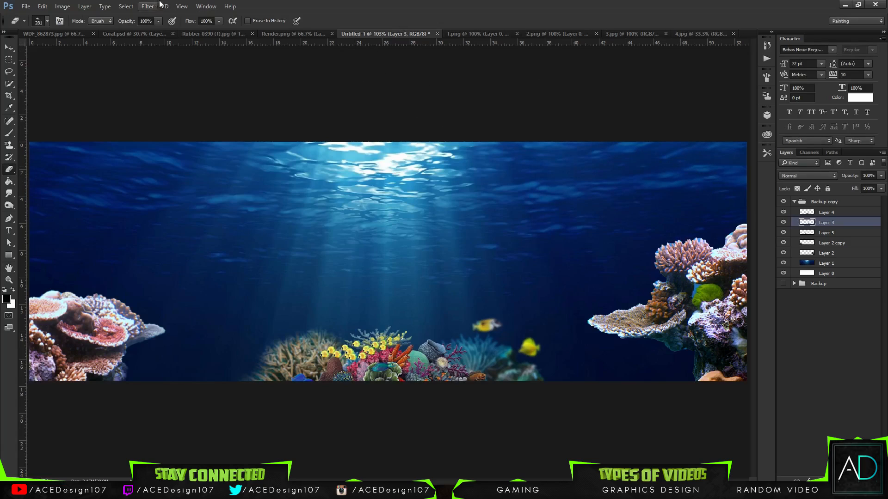
click(146, 6)
mouse_move(157, 109)
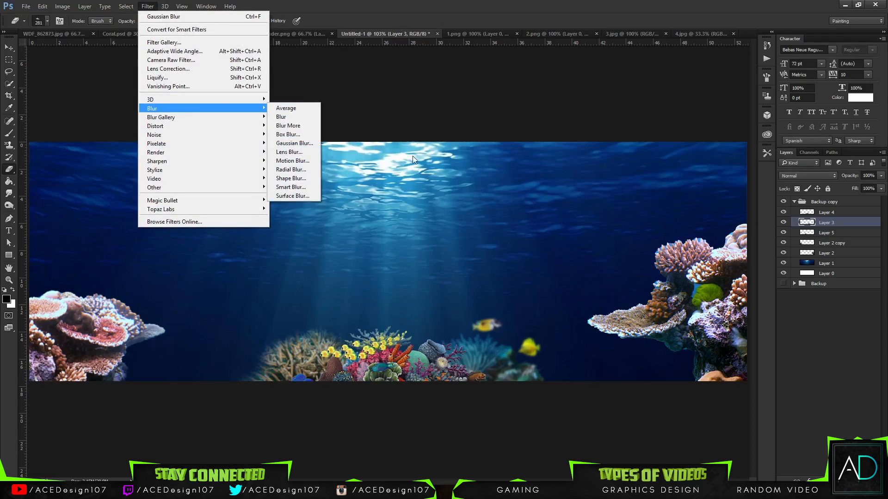
click(283, 144)
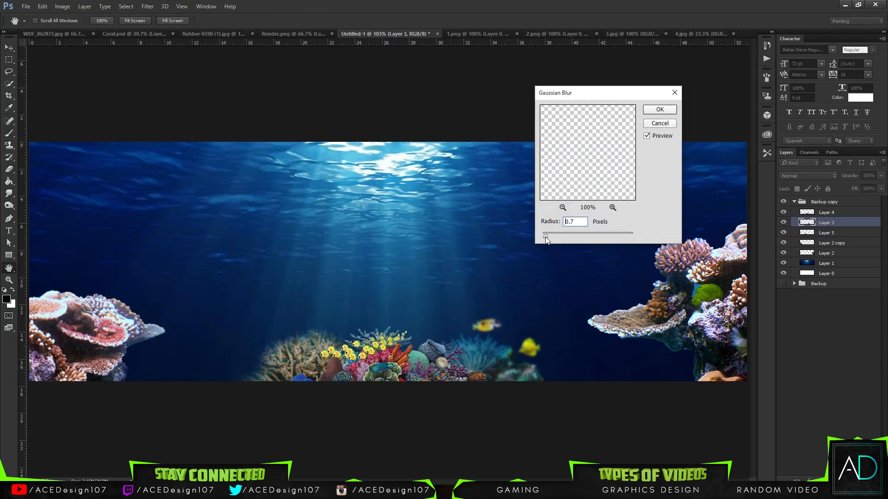
drag(544, 235, 563, 237)
key(Return)
key(e)
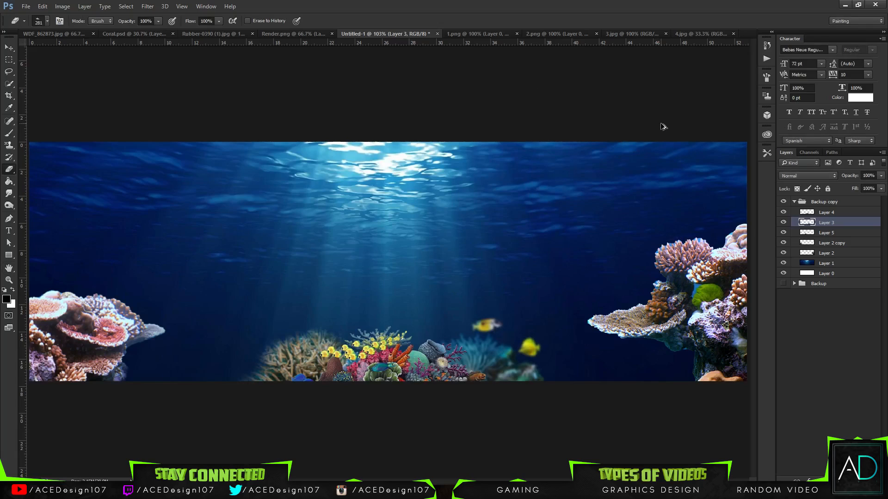
Identify the layer holding the central coral by toggling Layer 4's visibility, and soften Layer 4 with a slight Gaussian Blur
click(827, 232)
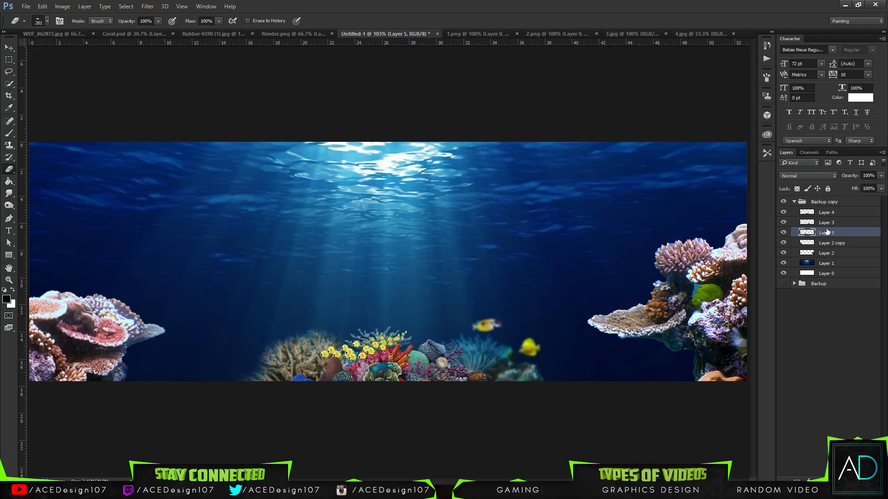
click(830, 222)
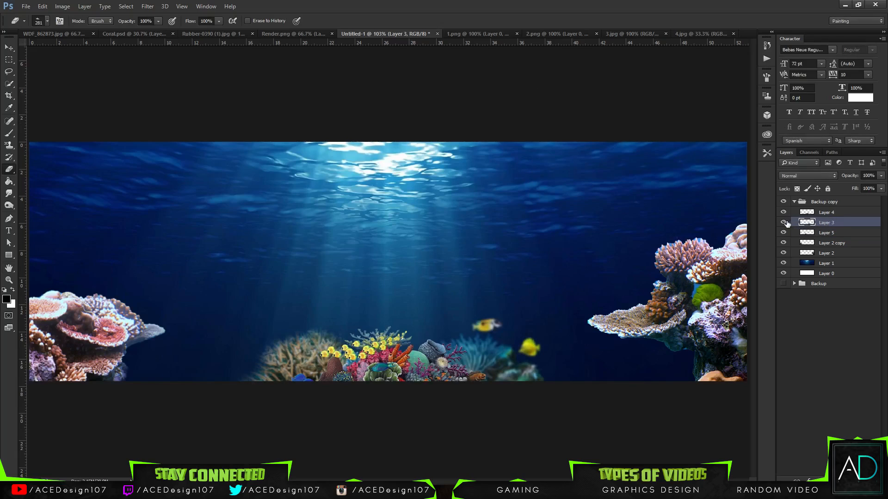
click(783, 212)
click(830, 213)
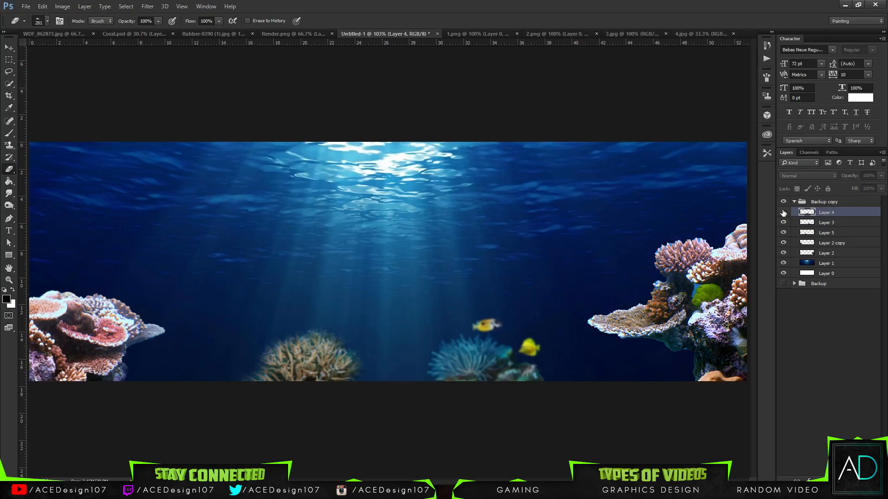
click(783, 212)
click(148, 6)
mouse_move(155, 109)
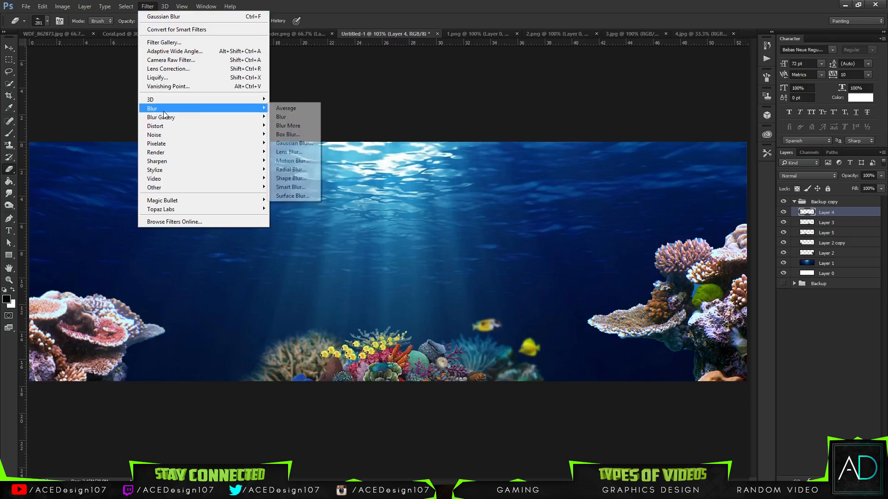
click(284, 143)
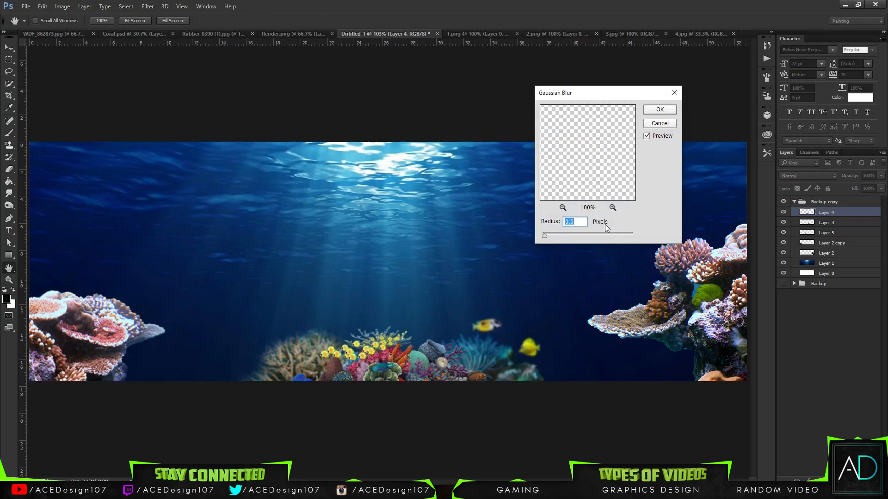
drag(547, 235, 551, 235)
key(Return)
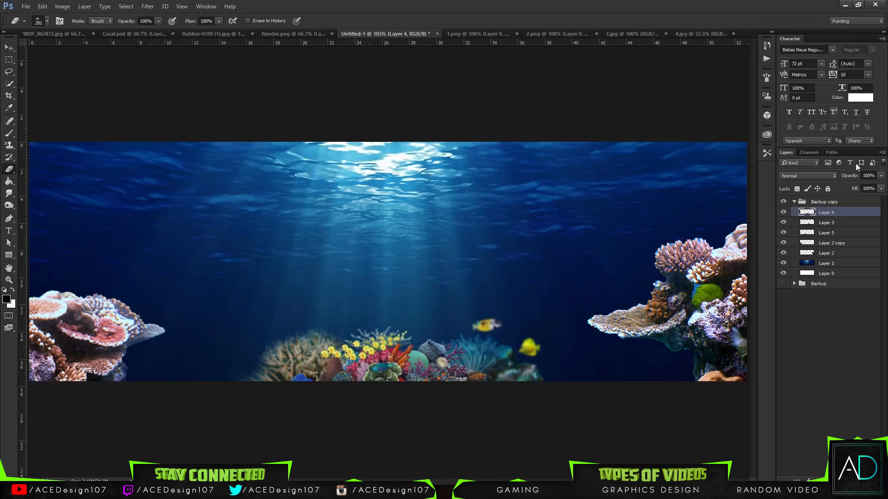
Soften the side corals on Layer 2 and Layer 2 copy with the Gaussian Blur filter
click(825, 244)
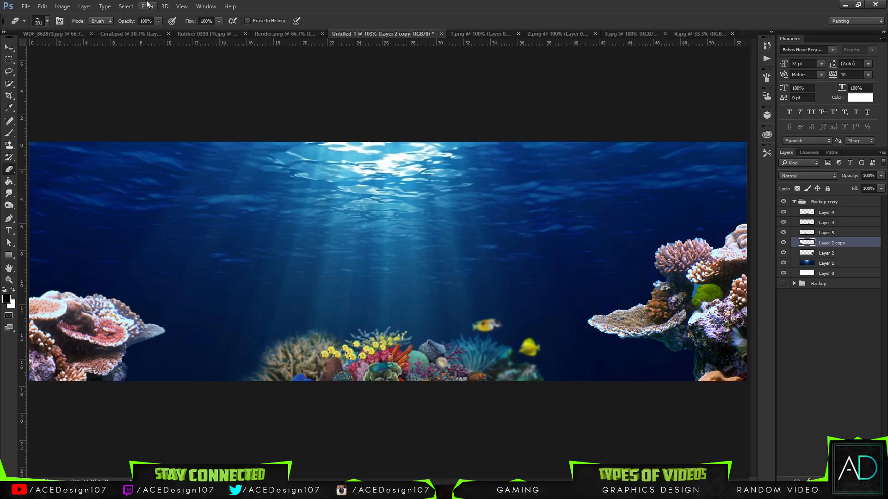
click(820, 255)
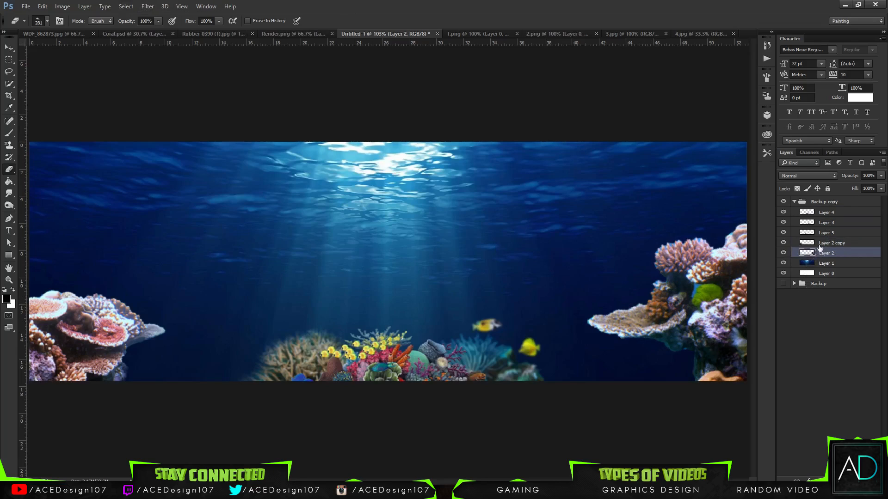
click(823, 244)
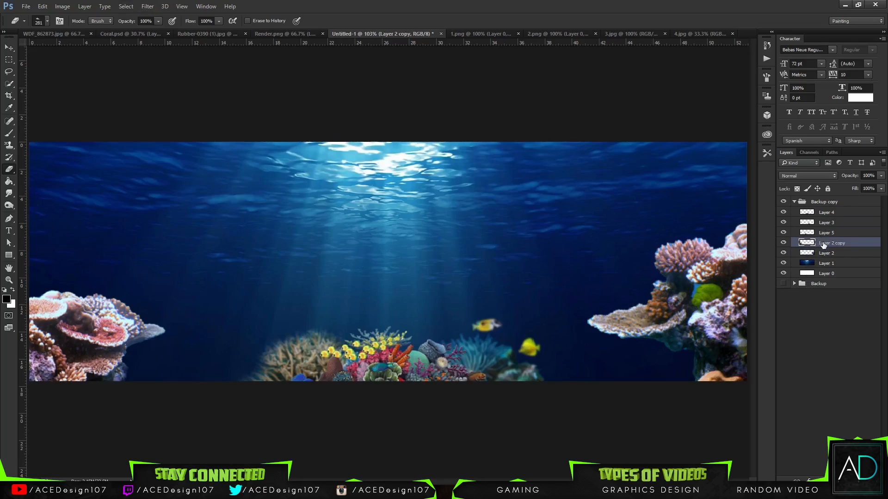
click(148, 6)
mouse_move(165, 6)
Merge the Backup copy group into a single layer and crop it to the canvas bounds
click(833, 274)
click(816, 202)
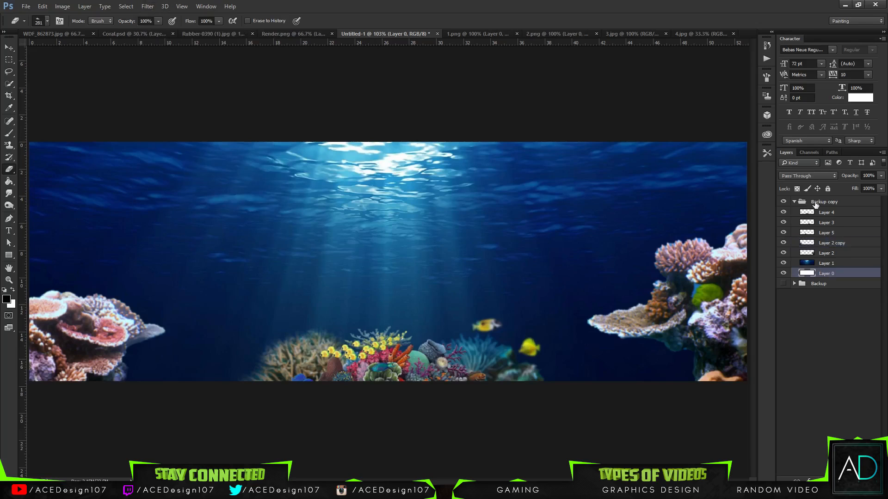
key(ctrl+e)
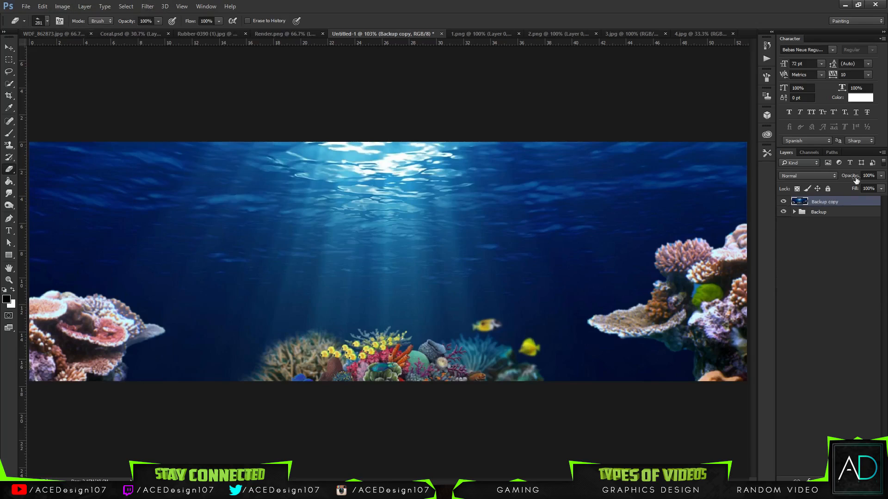
key(c)
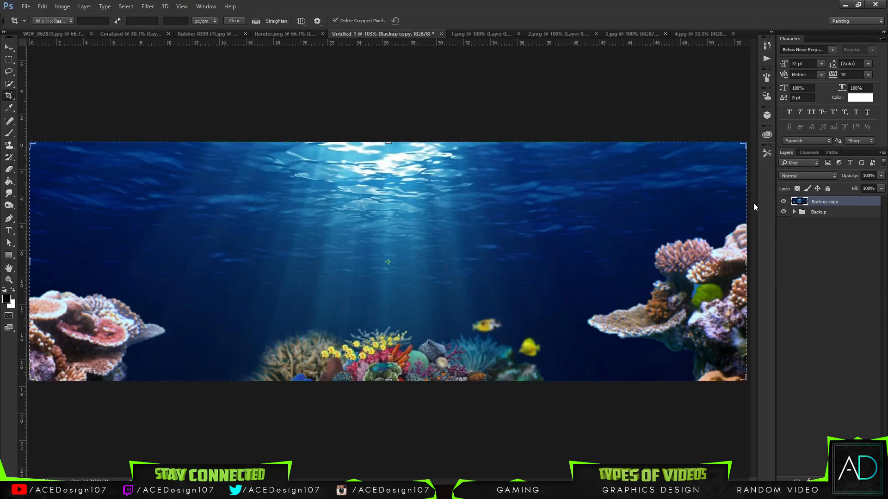
key(Return)
Load the merged Backup copy layer into Magic Bullet PhotoLooks and widen the Edge Softness rings, with the outer radius at 1.073
click(147, 6)
mouse_move(259, 200)
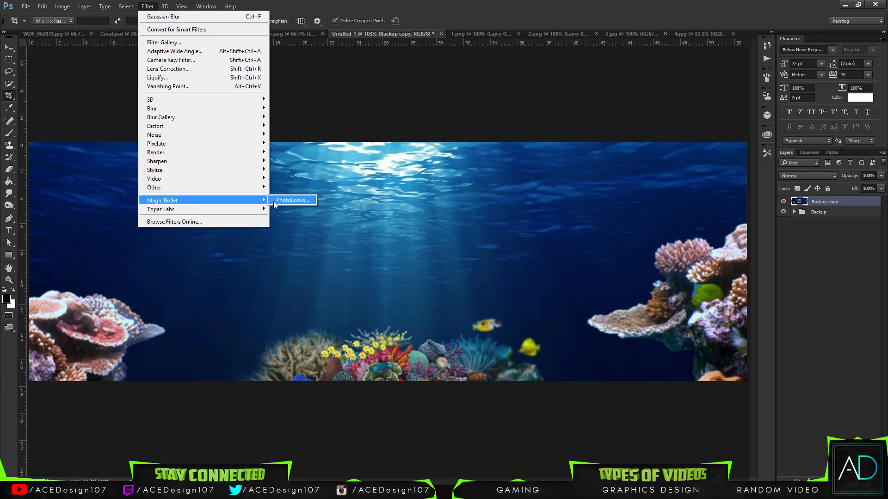
click(287, 200)
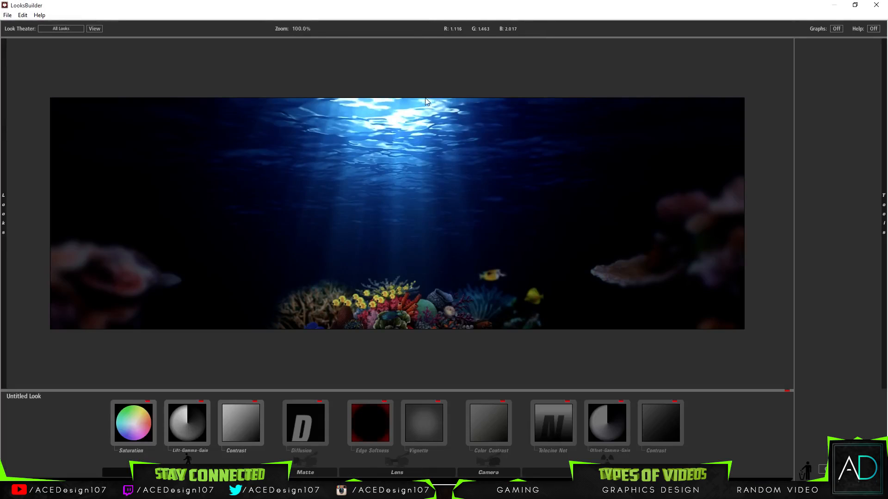
click(386, 428)
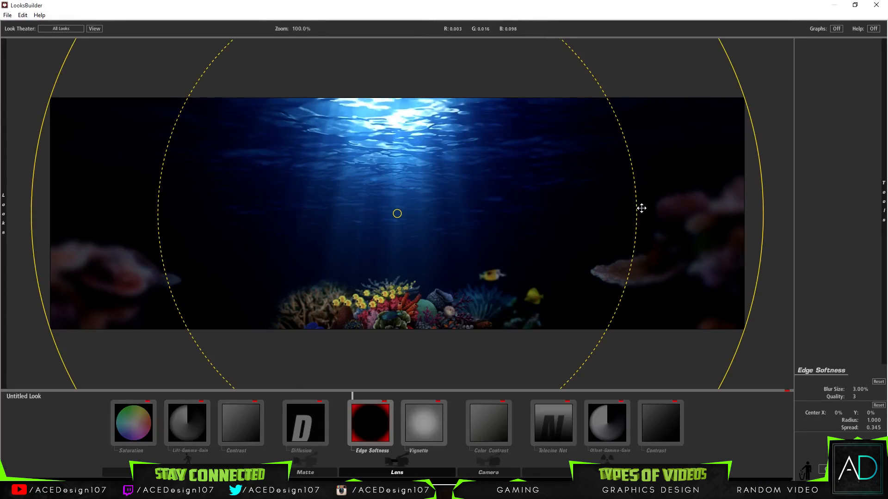
drag(635, 210, 698, 211)
drag(764, 215, 790, 213)
drag(720, 217, 714, 220)
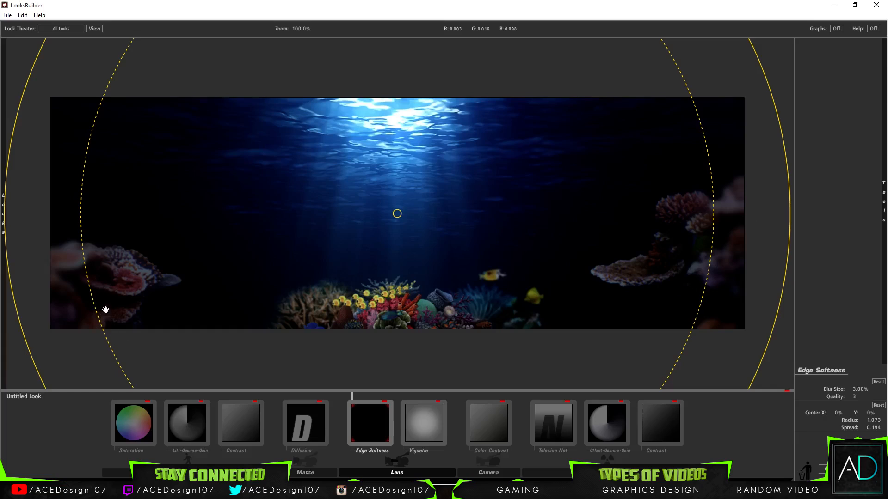
mouse_move(712, 208)
mouse_down()
mouse_move(648, 210)
mouse_move(707, 204)
mouse_up()
Move the Vignette's centre to X -2.1%, Y -0.2% and enlarge its radius to 0.993
click(432, 414)
mouse_move(717, 237)
mouse_down()
mouse_move(632, 250)
mouse_move(743, 240)
mouse_move(668, 245)
mouse_move(706, 243)
mouse_up()
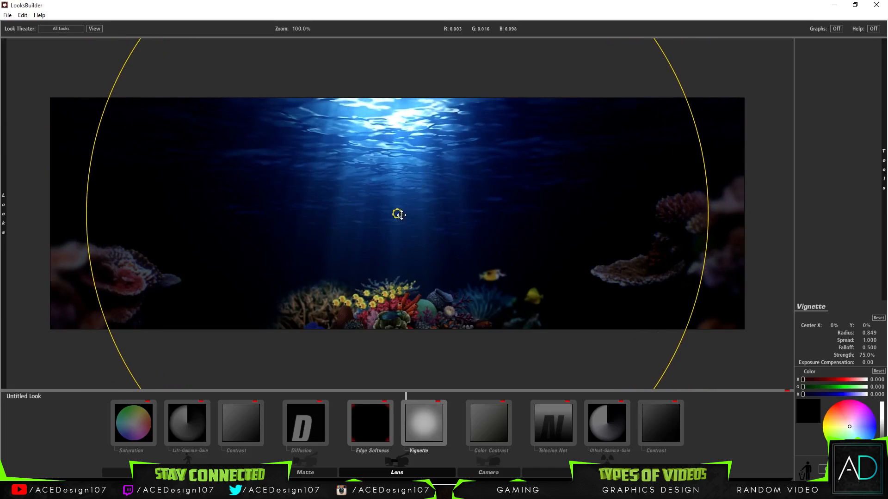
mouse_move(400, 215)
mouse_down()
mouse_move(337, 224)
mouse_move(390, 214)
mouse_up()
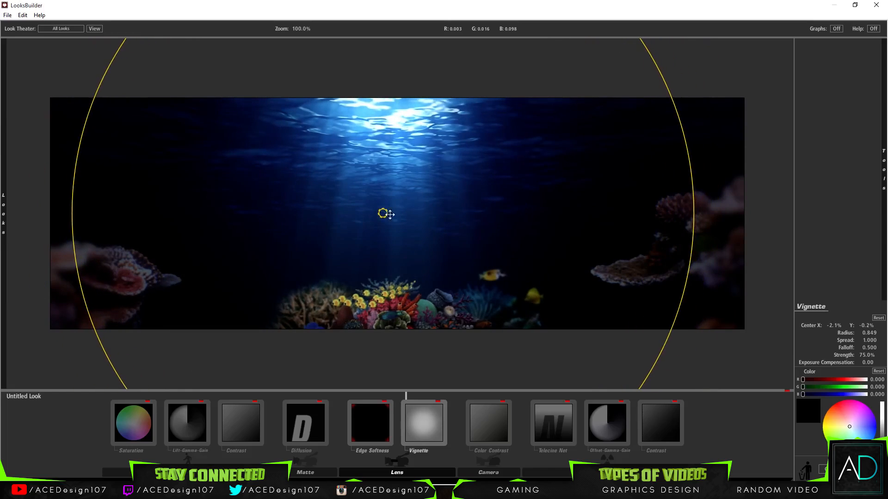
drag(687, 200, 749, 234)
Reduce the Edge Softness blur size to 1.07% while readjusting its inner ring, and shrink the Vignette's radius to 0.942
click(379, 427)
drag(685, 219, 708, 216)
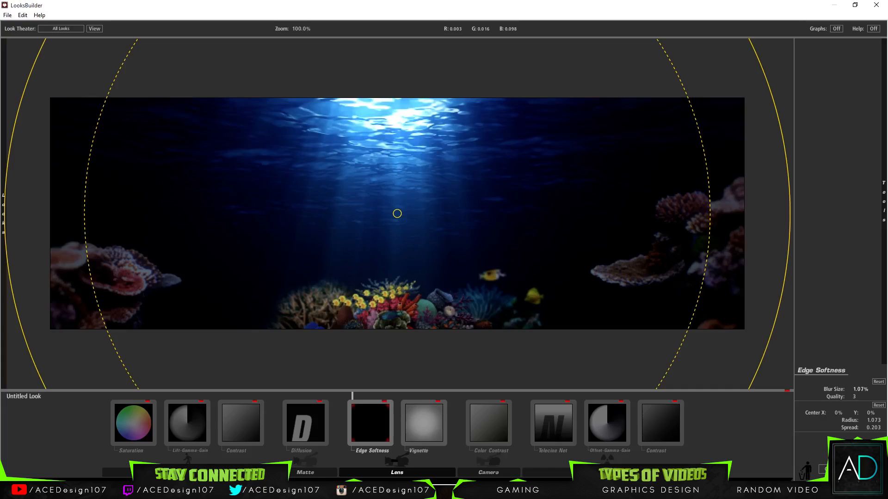
drag(709, 267, 692, 266)
click(416, 430)
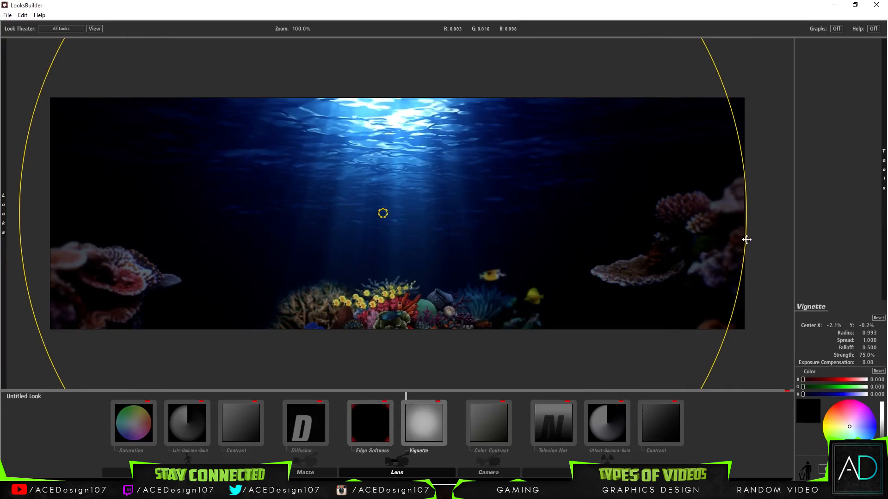
mouse_move(746, 240)
mouse_down()
mouse_move(703, 240)
mouse_move(728, 241)
mouse_up()
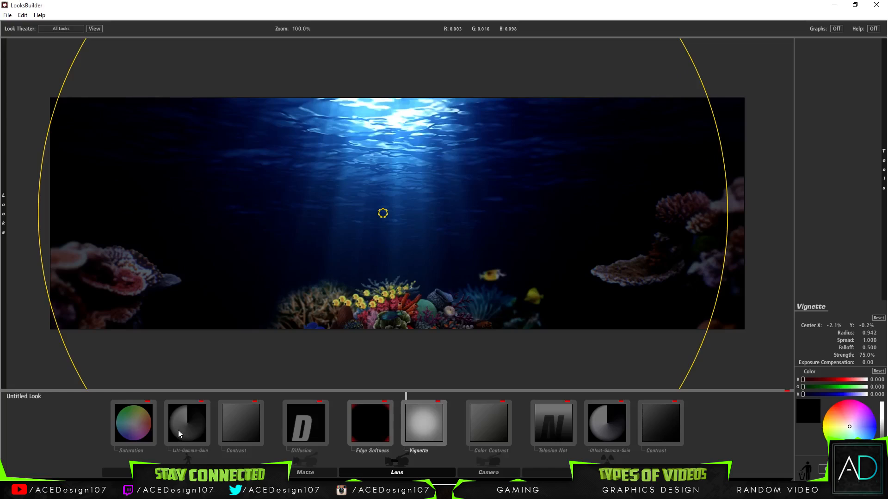
Switch the look's first Contrast effect off and on repeatedly to compare its influence on the banner
click(256, 403)
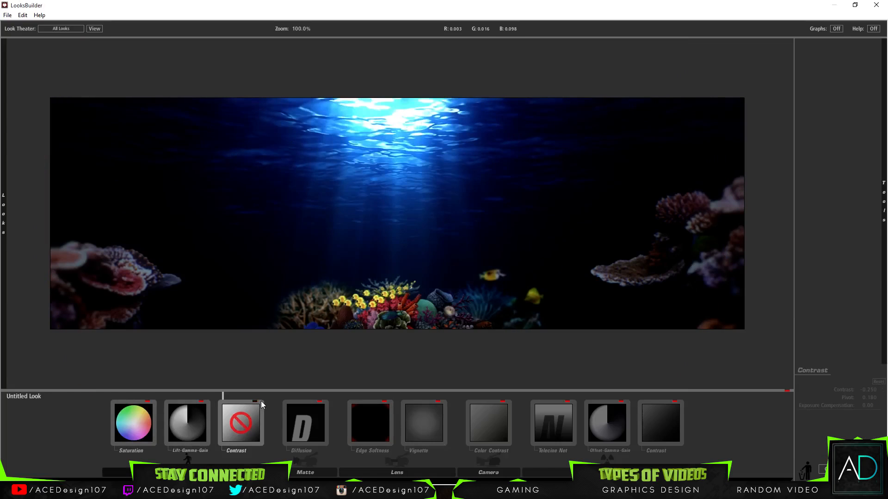
click(254, 403)
click(254, 403)
click(254, 403)
click(255, 401)
click(254, 401)
click(255, 402)
click(254, 401)
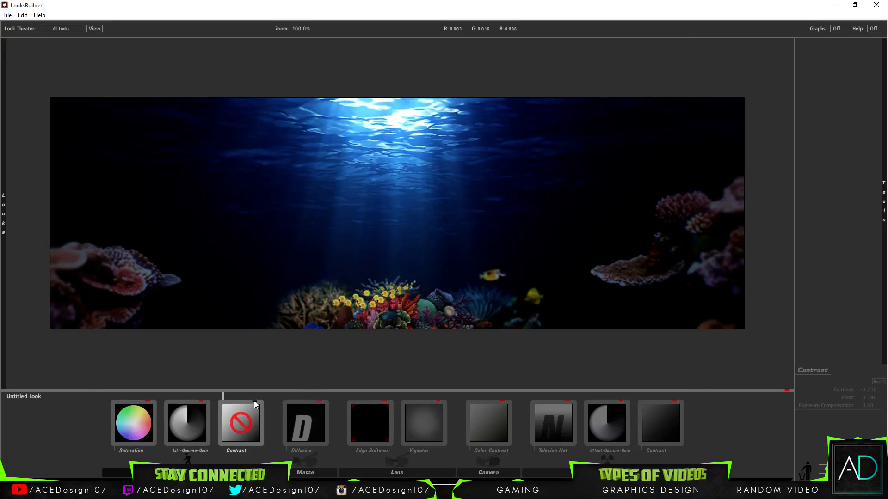
click(254, 401)
click(253, 402)
click(254, 401)
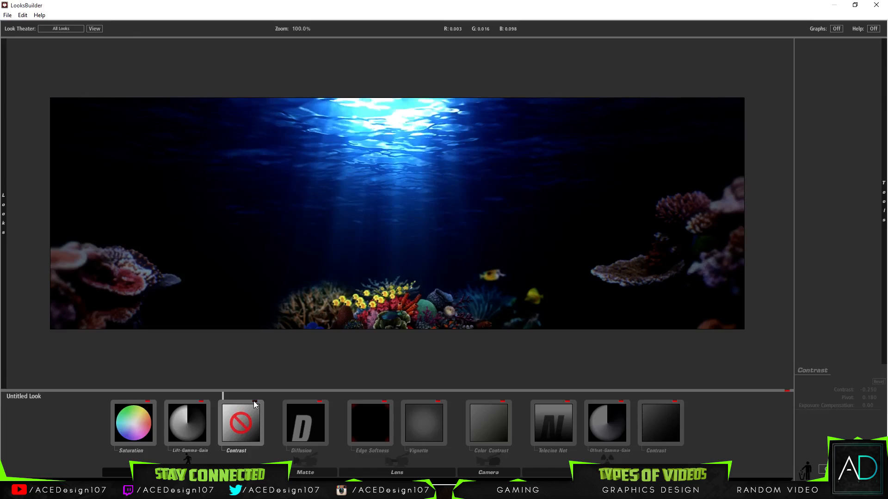
Compare the banner with and without the first Contrast effect once more, leaving that effect disabled
click(254, 401)
click(255, 401)
click(254, 400)
click(254, 401)
Switch the Diffusion effect off and on repeatedly to judge its glow on the banner, leaving it enabled
click(316, 402)
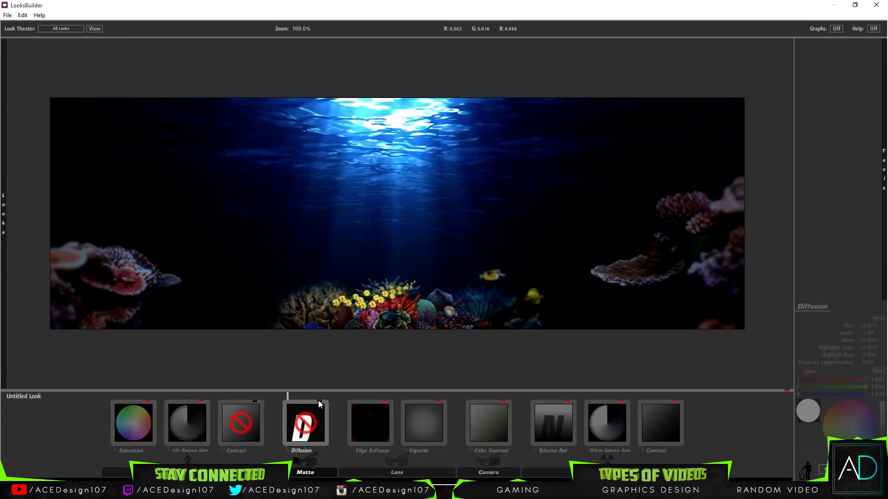
click(317, 401)
click(318, 401)
click(317, 400)
click(317, 401)
click(317, 401)
click(317, 400)
click(316, 401)
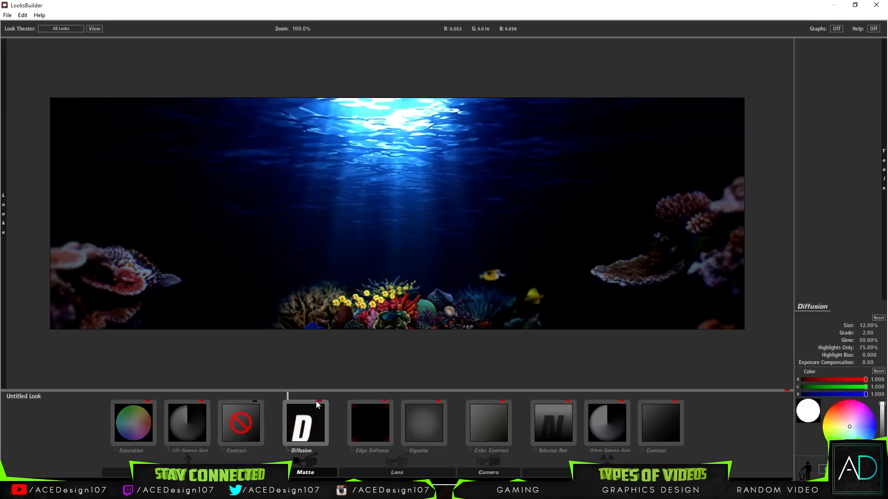
click(318, 401)
click(318, 401)
Toggle the Color Contrast, Telecine Net and Offset-Gamma-Gain effects in turn to compare their influence, leaving all three enabled
click(503, 401)
click(503, 401)
click(503, 401)
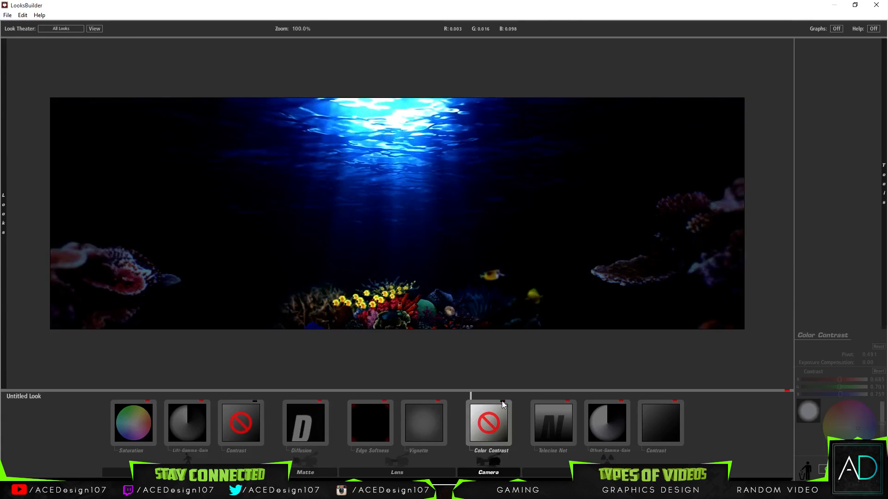
click(503, 401)
click(567, 401)
click(567, 402)
click(568, 402)
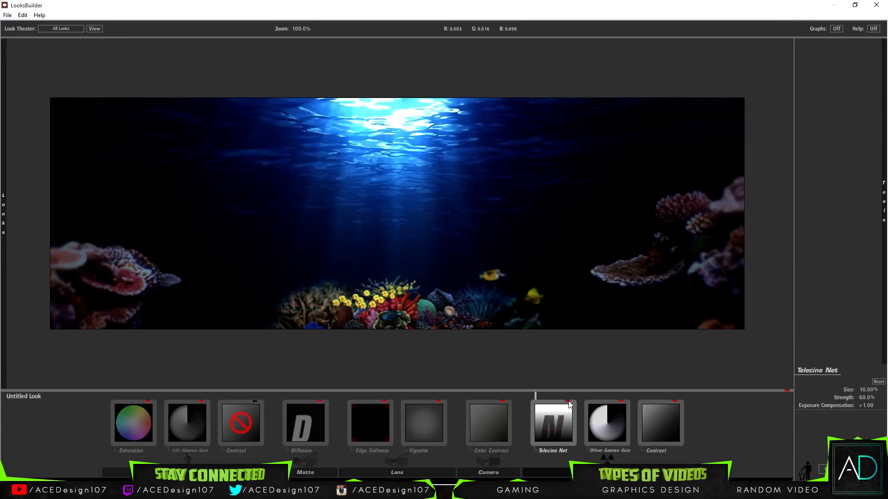
click(568, 402)
click(568, 402)
click(621, 402)
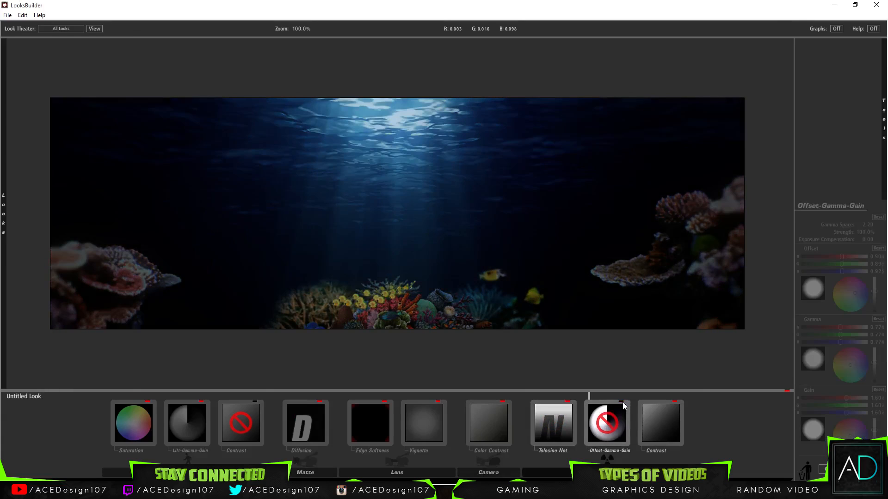
click(623, 402)
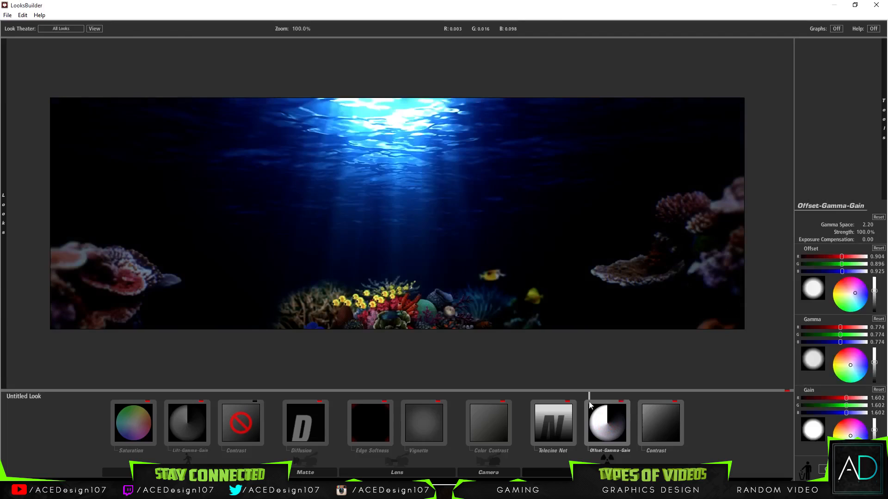
Compare the look with and without Lift-Gamma-Gain, keep it enabled, and apply the finished look to the Backup copy layer
click(201, 402)
click(202, 402)
click(202, 402)
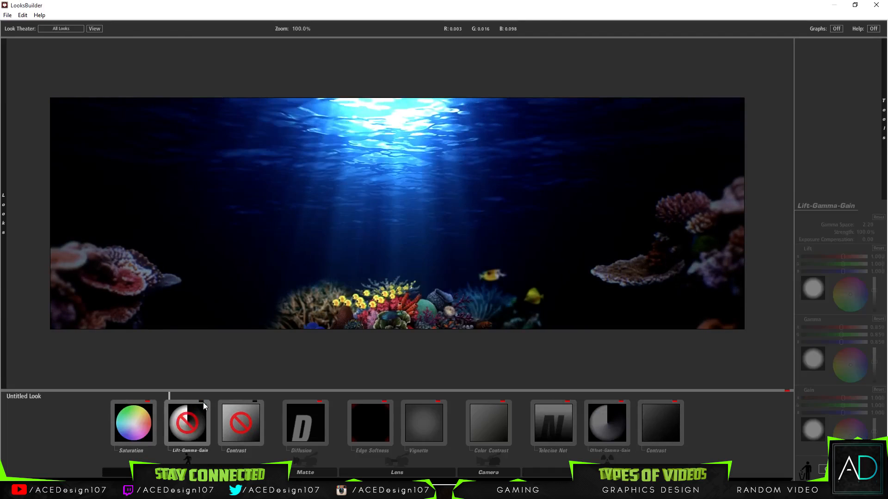
click(202, 402)
click(155, 410)
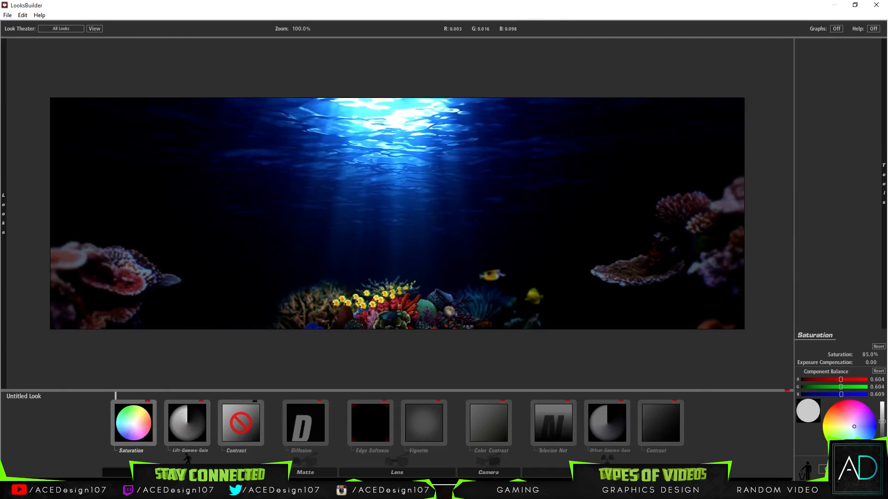
click(863, 469)
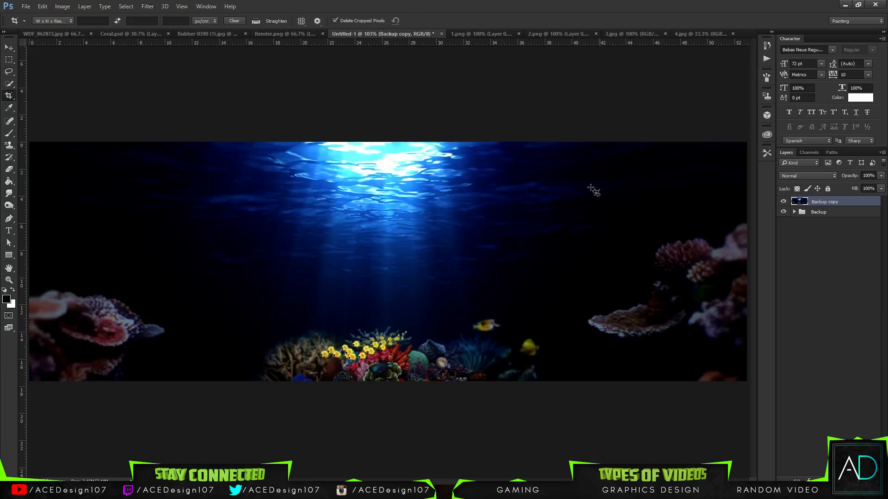
Try a soft round 281 px eraser on the darkened water above the left coral, undoing the trial strokes
key(e)
click(46, 22)
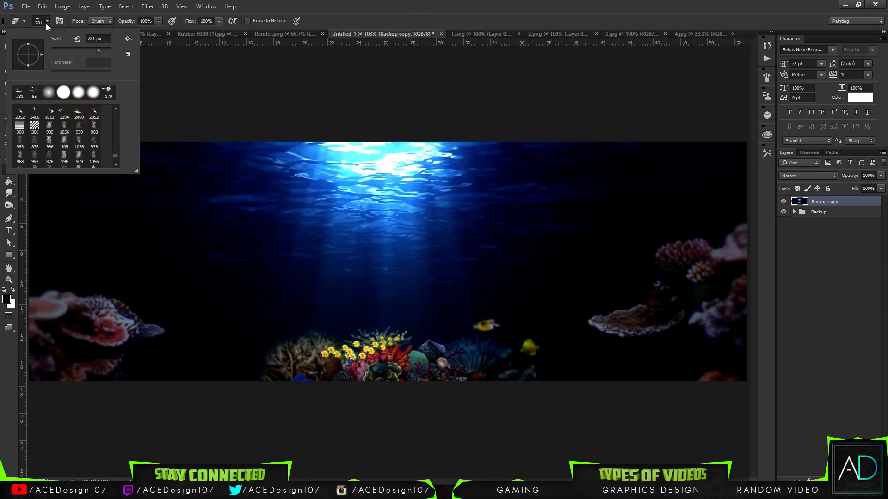
click(80, 93)
key(Return)
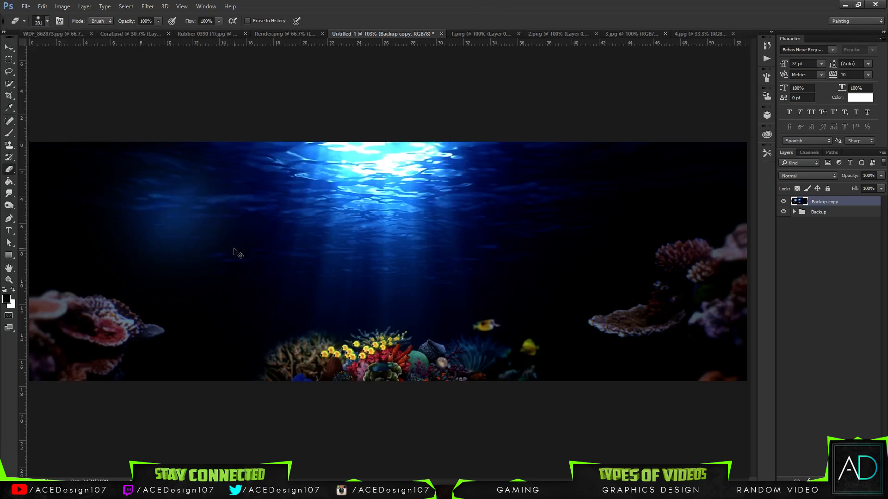
key(ctrl+z)
mouse_move(272, 262)
mouse_down()
mouse_move(197, 192)
mouse_move(147, 109)
mouse_up()
key(ctrl+z)
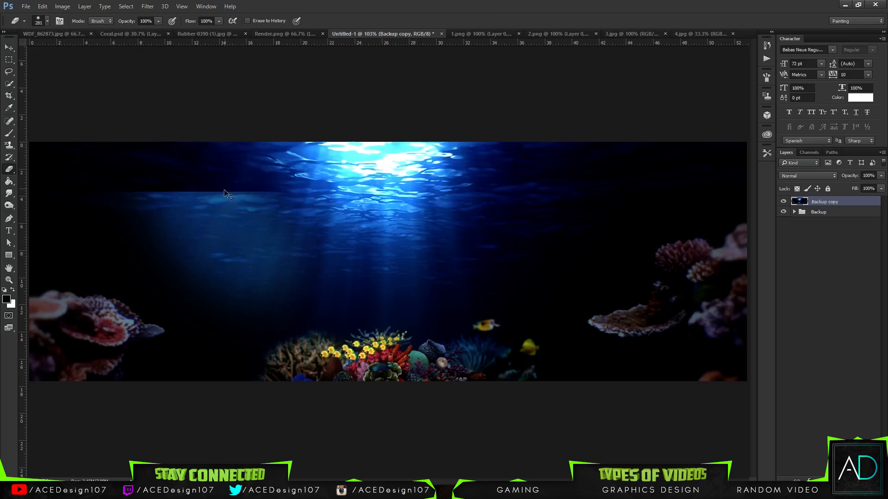
Erase the dark grading from the water across the Backup copy layer with the soft 281 px eraser
mouse_move(218, 273)
mouse_down()
mouse_move(171, 214)
mouse_move(154, 174)
mouse_up()
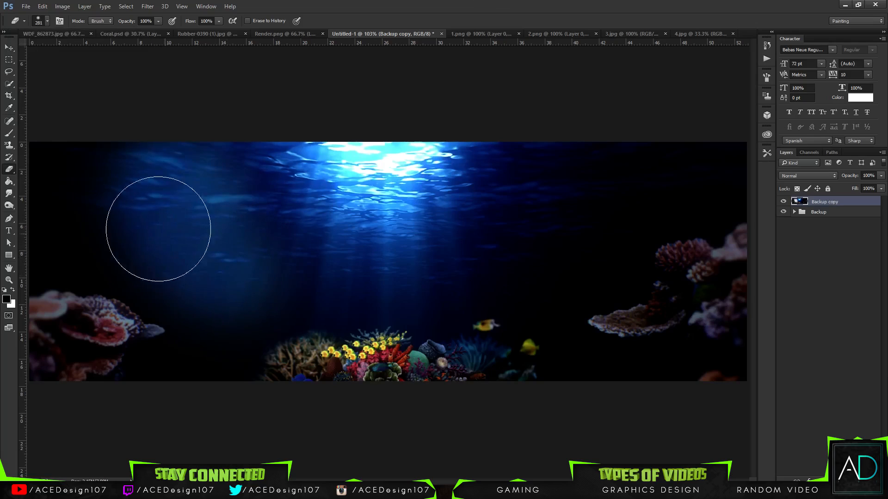
click(106, 182)
click(83, 172)
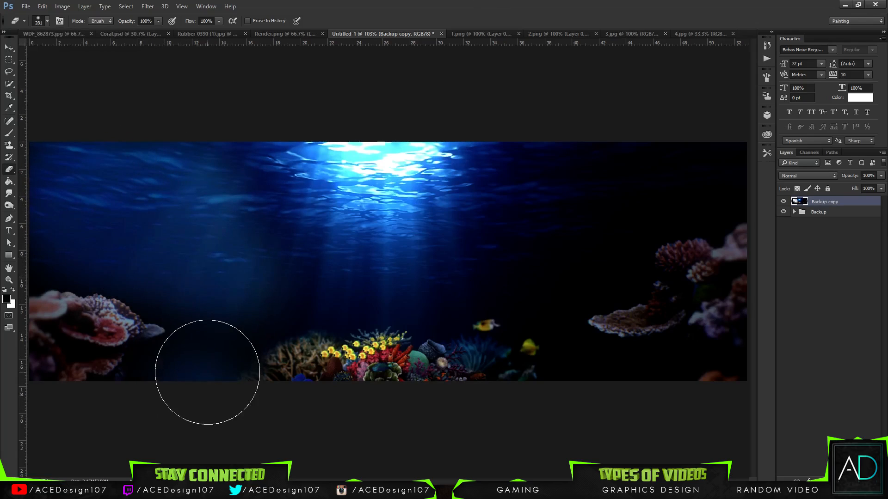
mouse_move(242, 276)
mouse_down()
mouse_move(357, 274)
mouse_move(310, 280)
mouse_move(387, 269)
mouse_move(436, 249)
mouse_move(485, 256)
mouse_move(642, 121)
mouse_move(572, 144)
mouse_move(750, 122)
mouse_move(648, 174)
mouse_move(714, 159)
mouse_move(580, 193)
mouse_move(538, 264)
mouse_up()
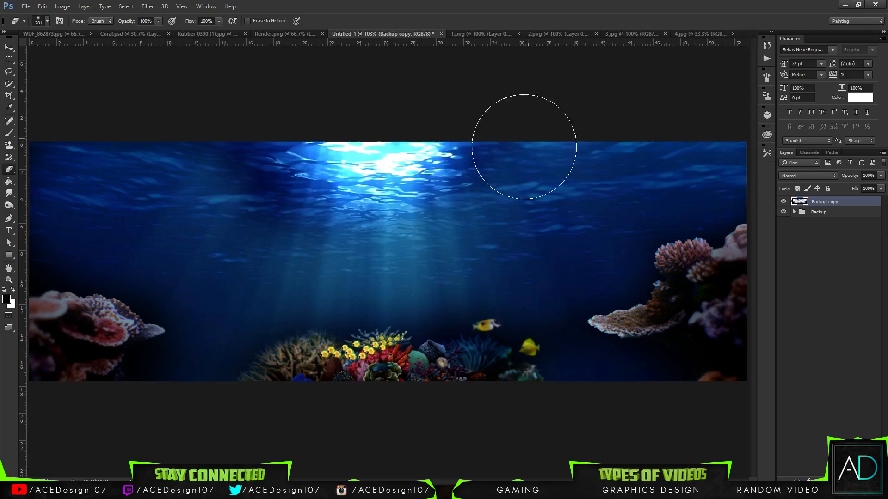
Reduce the eraser to 44 px and erase the dark grading near the yellow fish and right coral
click(38, 25)
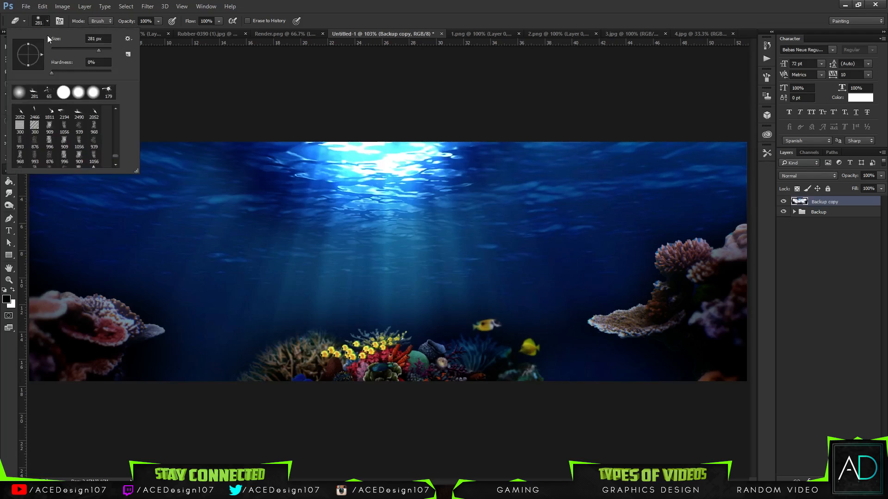
click(59, 48)
click(560, 340)
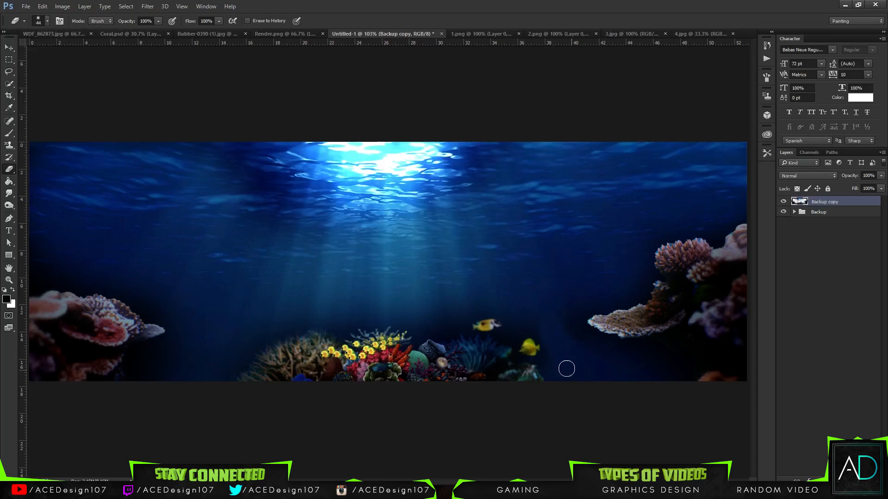
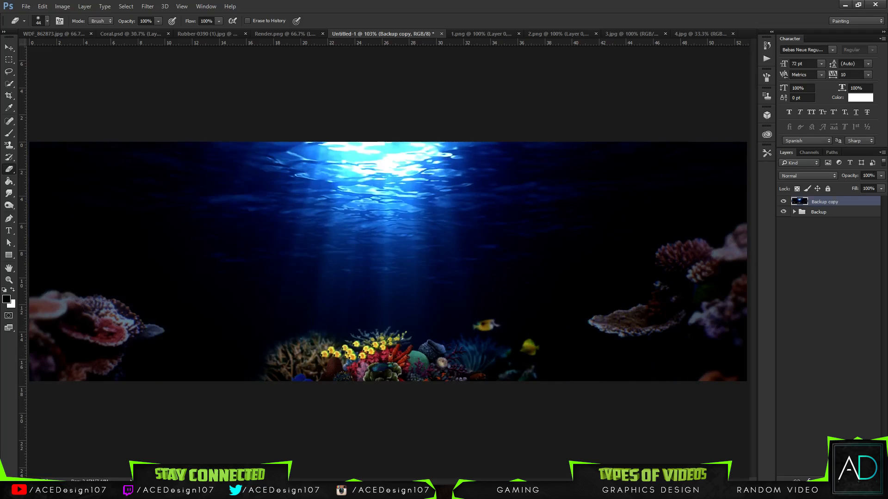
Try a different opacity on the Backup copy layer and return it to 100%
click(879, 176)
drag(858, 186, 880, 189)
Duplicate the Backup group and merge the duplicate into a single layer beneath the Backup copy layer
click(828, 212)
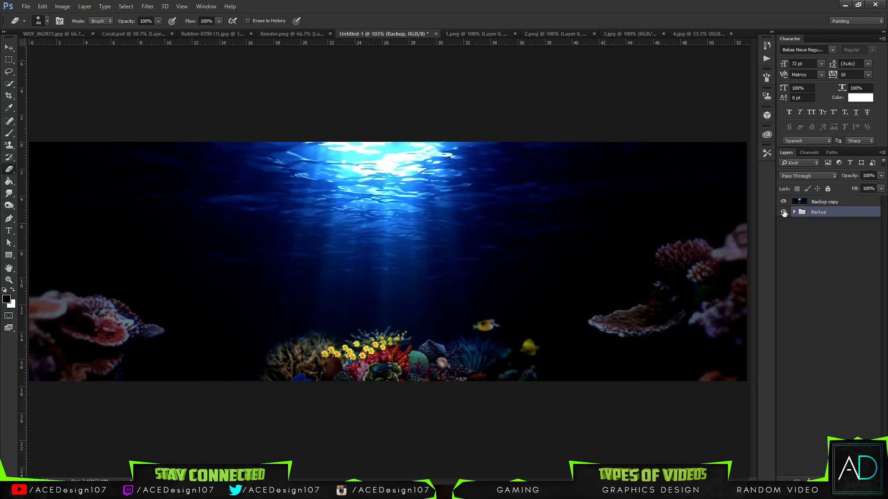
key(ctrl+j)
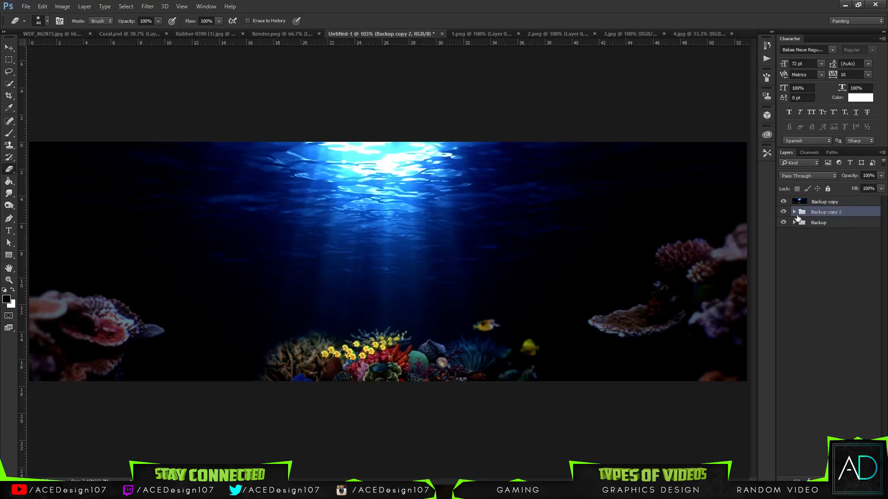
Try the Soft Light and Overlay blend modes on the Backup copy layer, returning it to Normal
click(824, 201)
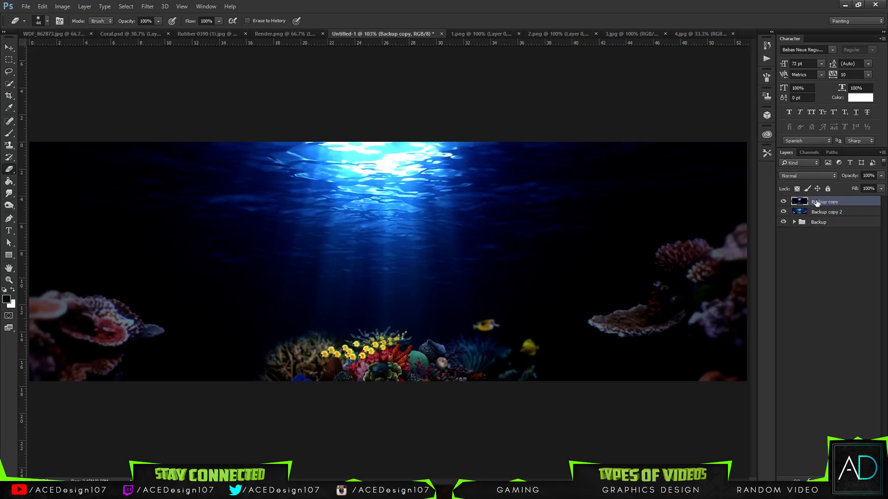
click(795, 176)
click(789, 273)
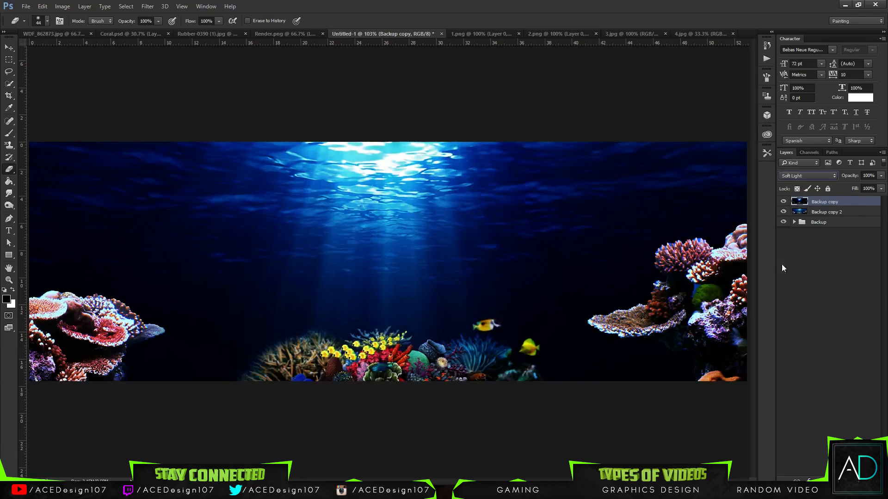
click(804, 267)
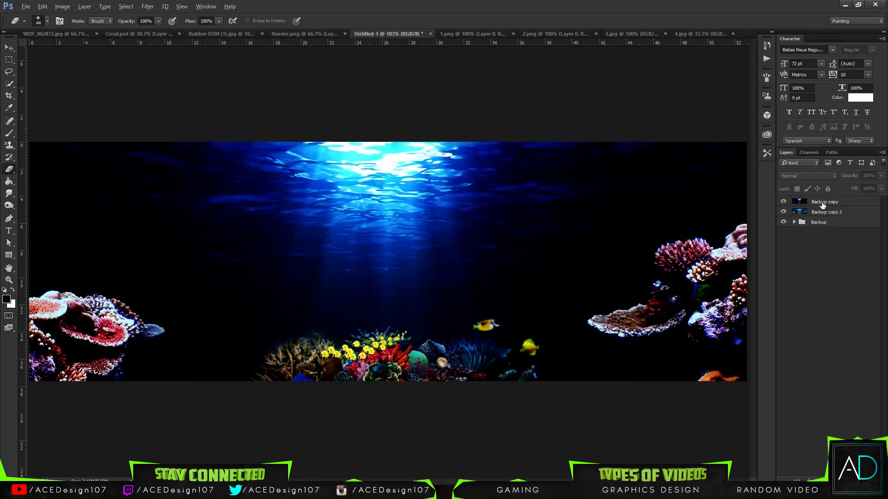
click(822, 205)
click(800, 176)
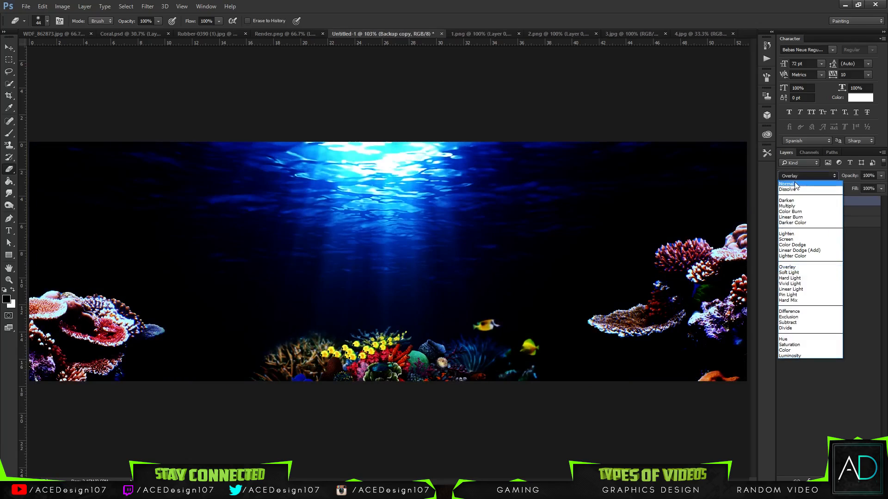
click(796, 179)
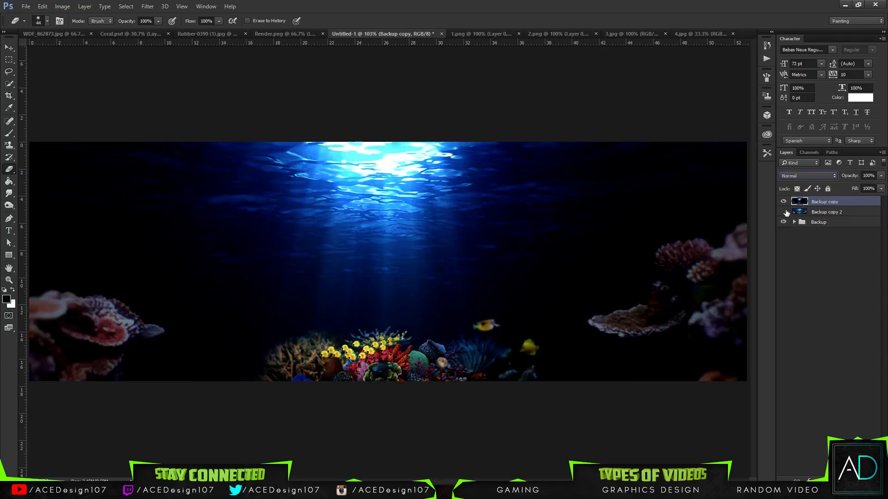
click(806, 212)
click(806, 176)
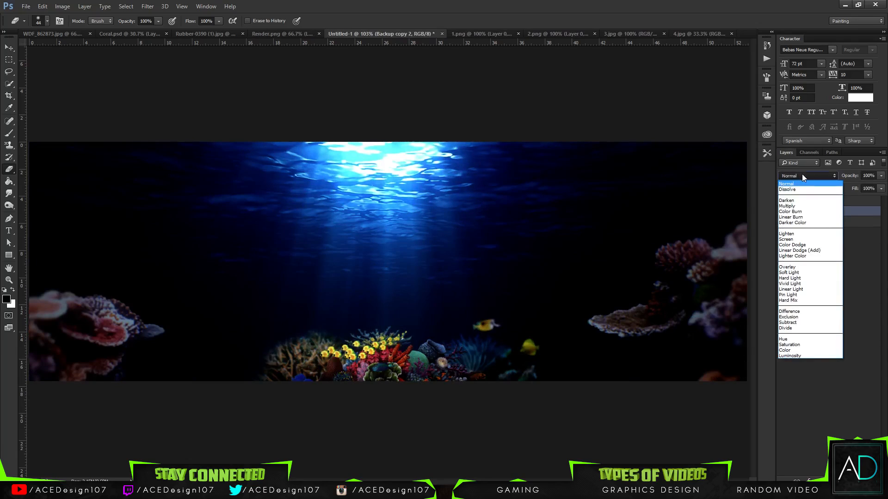
click(802, 176)
Compare Soft Light with Overlay on the Backup copy layer and set its blend mode to Soft Light
click(823, 204)
click(798, 177)
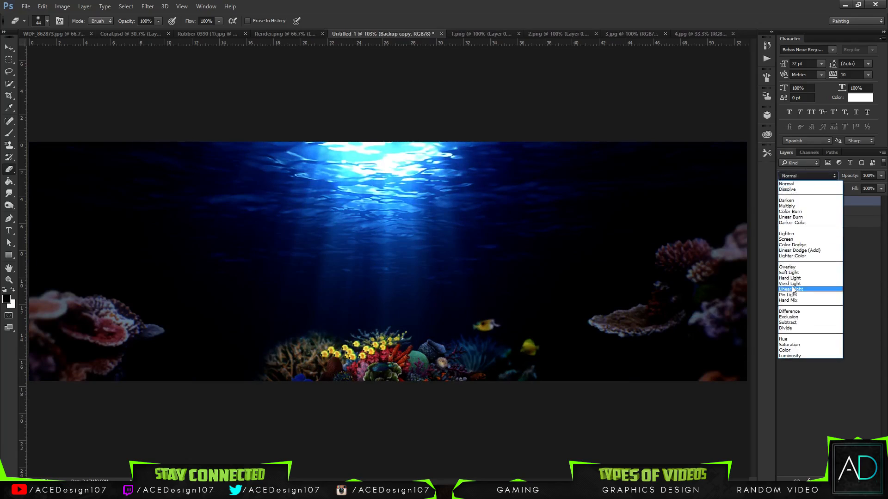
click(794, 274)
key(Up)
key(Down)
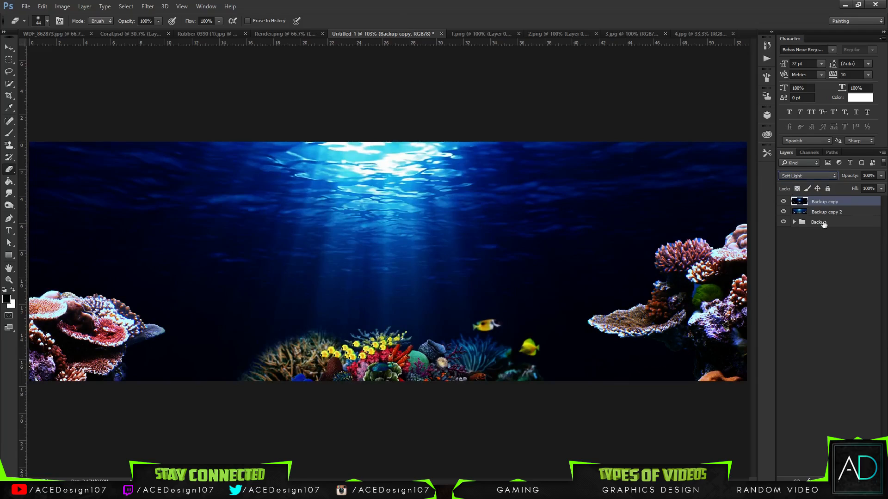
Apply a Gaussian Blur with a radius of about 2.8 pixels to the Soft Light Backup copy layer
click(148, 6)
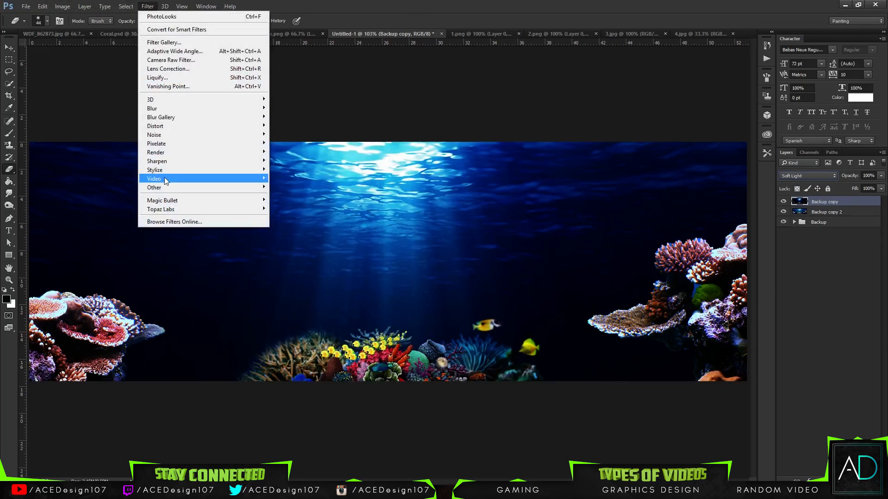
mouse_move(157, 109)
click(283, 143)
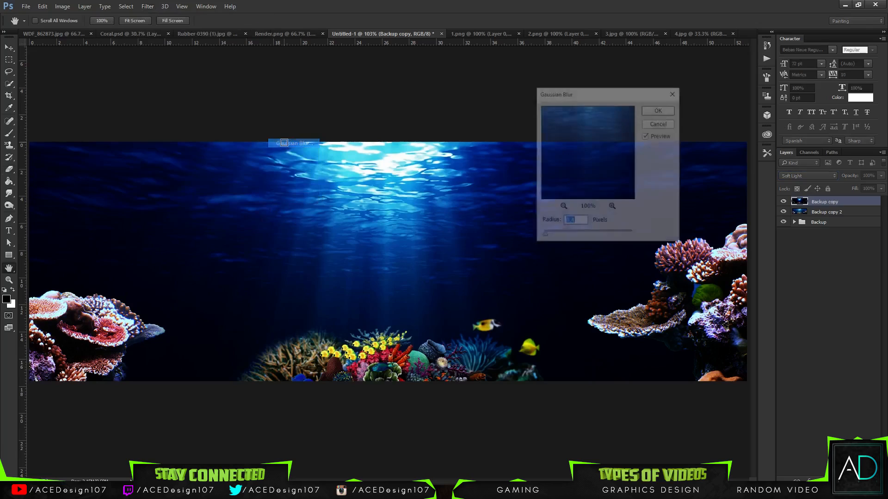
drag(566, 233, 555, 235)
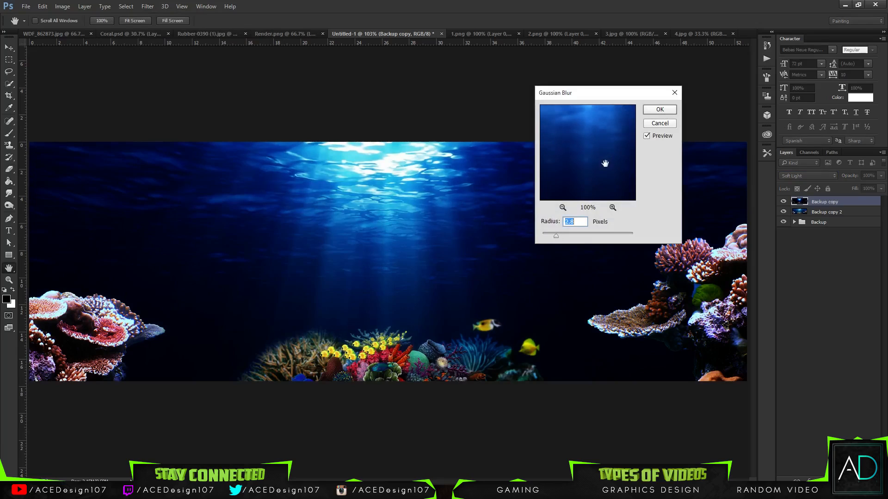
mouse_move(604, 163)
mouse_down()
mouse_move(590, 172)
mouse_move(589, 160)
mouse_up()
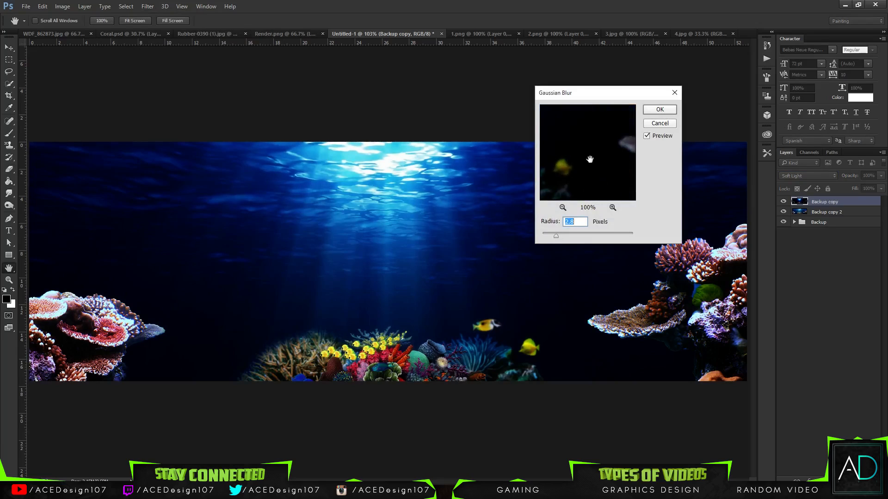
click(662, 112)
key(e)
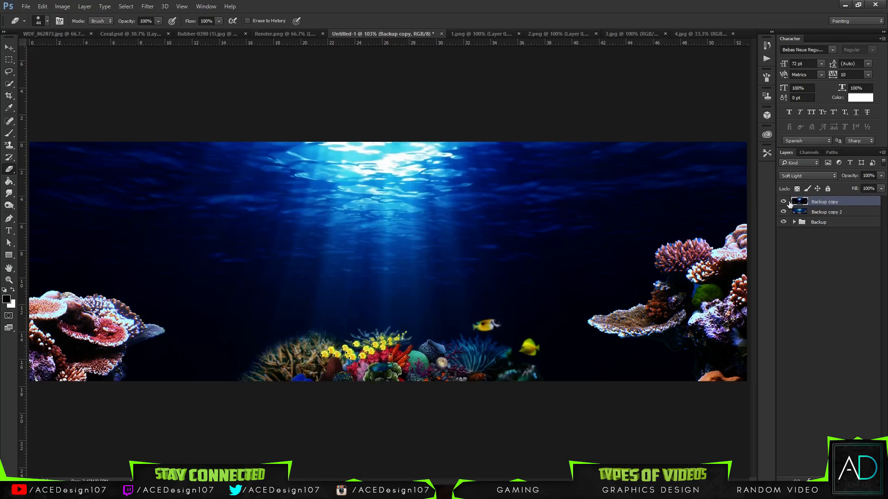
click(834, 177)
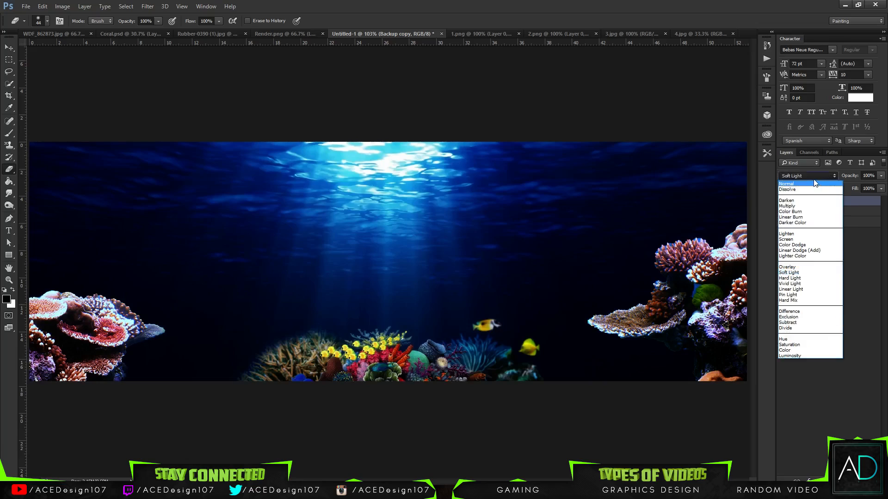
click(858, 204)
click(147, 6)
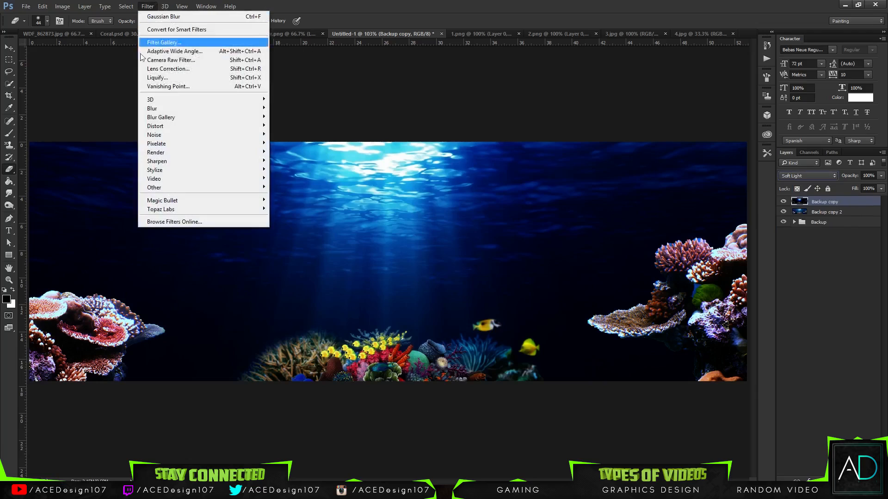
mouse_move(165, 108)
click(303, 143)
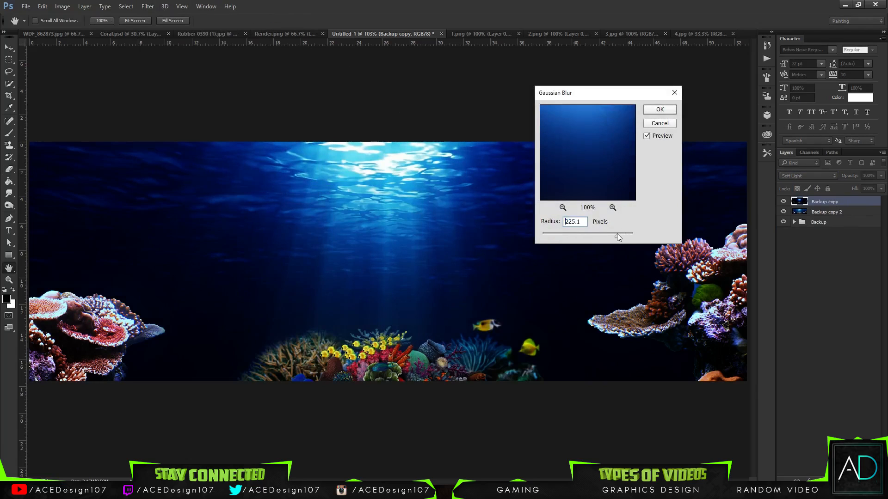
drag(616, 235, 558, 236)
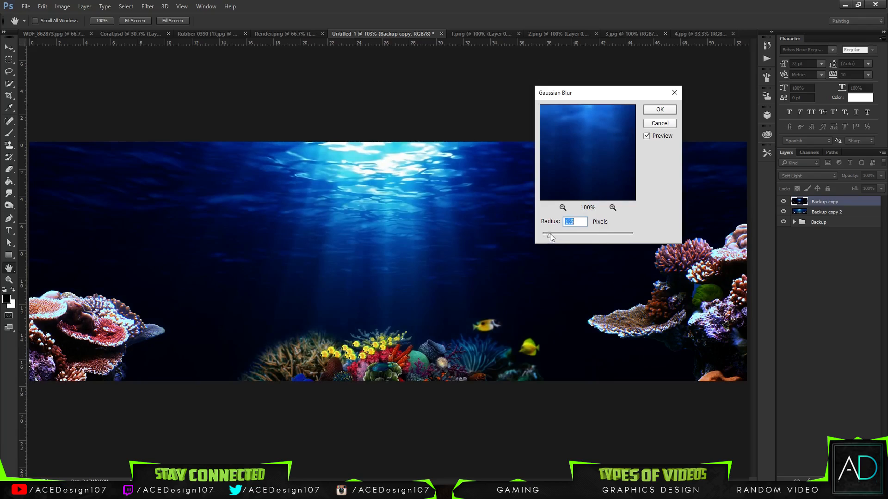
click(659, 123)
Compare the Normal and Soft Light blend modes on the Backup copy layer, keeping Soft Light at 100% opacity
key(e)
click(817, 178)
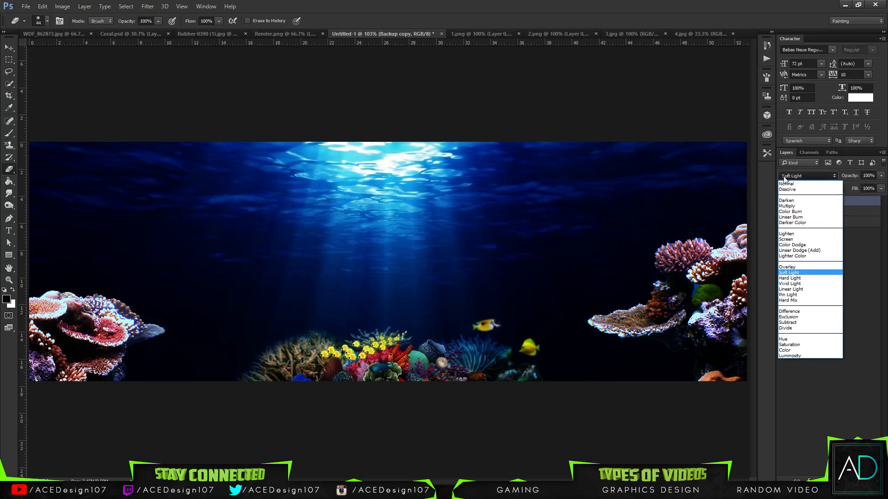
click(785, 182)
click(794, 178)
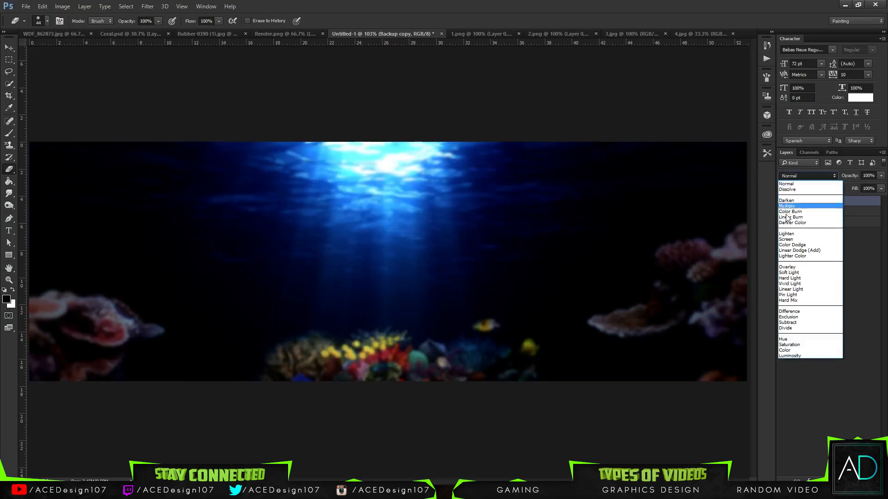
click(789, 272)
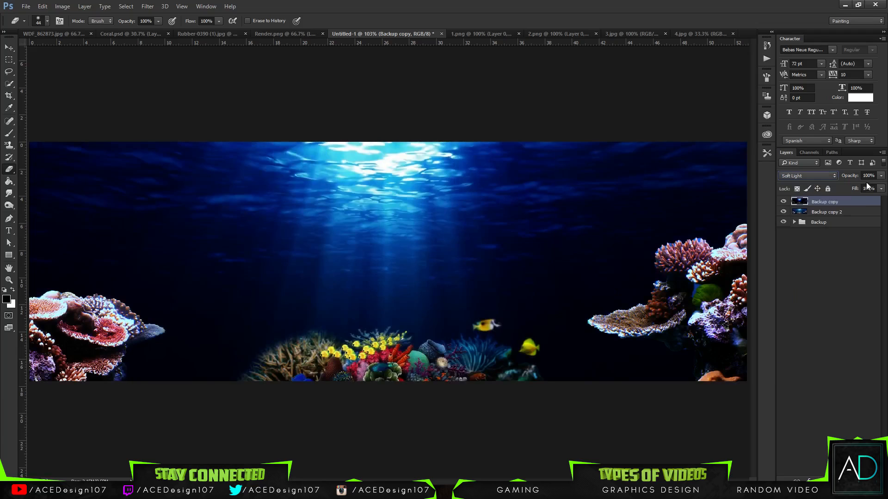
click(880, 176)
mouse_move(880, 186)
mouse_down()
mouse_move(861, 189)
mouse_move(881, 186)
mouse_up()
Merge the Backup copy and Backup copy 2 layers into a single layer above the Backup group
click(859, 203)
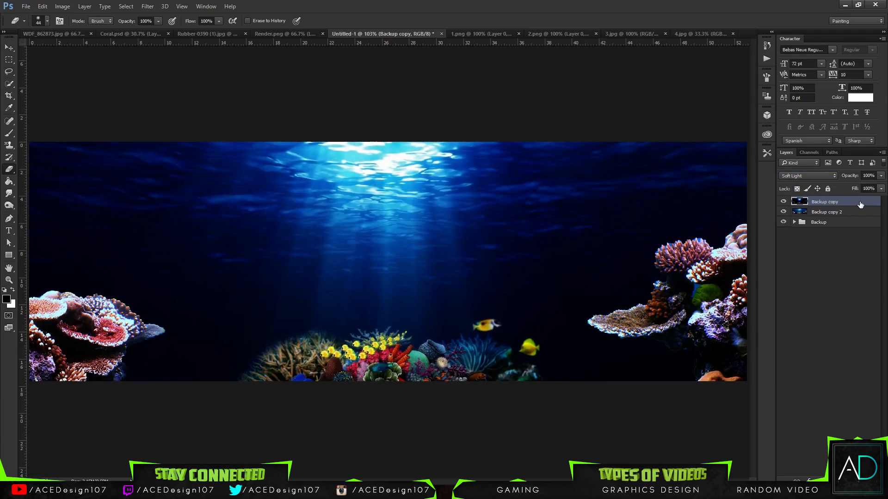
shift+click(833, 212)
key(ctrl+e)
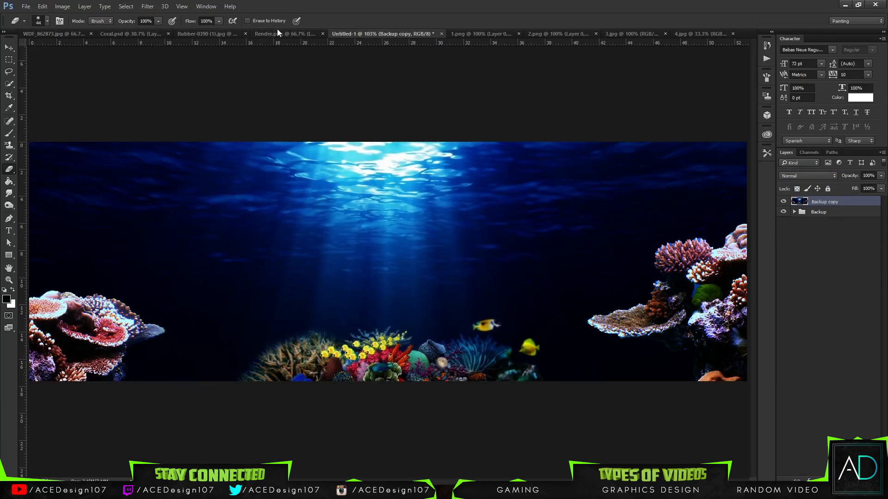
Close the 1.png, 2.png, 3.jpg and 4.jpg source image documents
click(465, 36)
click(526, 34)
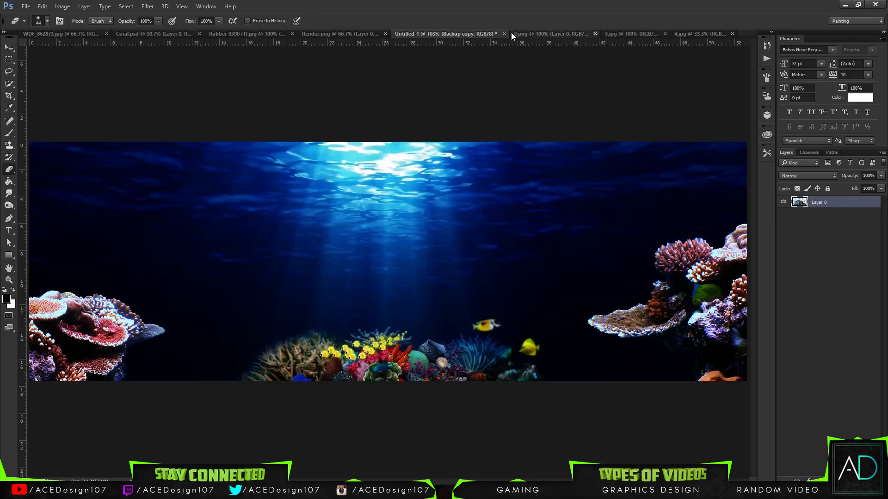
click(596, 34)
click(630, 33)
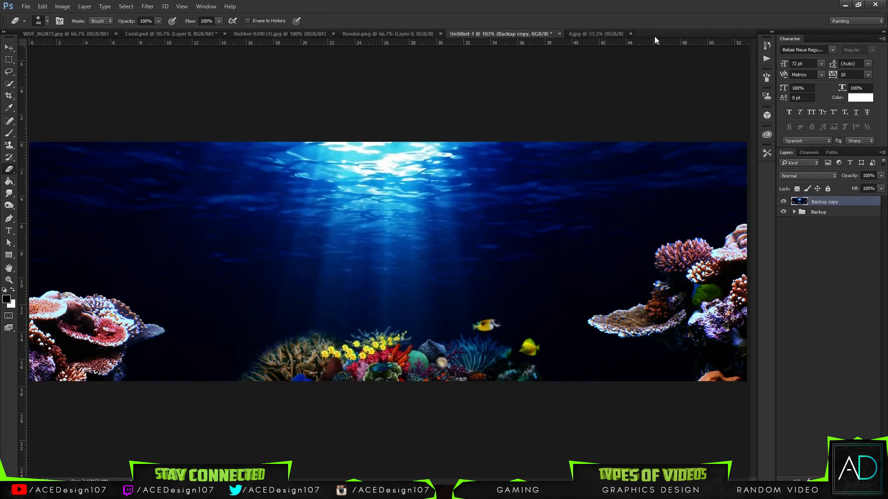
click(630, 34)
Bring the 3D ACE text from Render.png into the underwater banner document as a new layer
click(373, 34)
key(v)
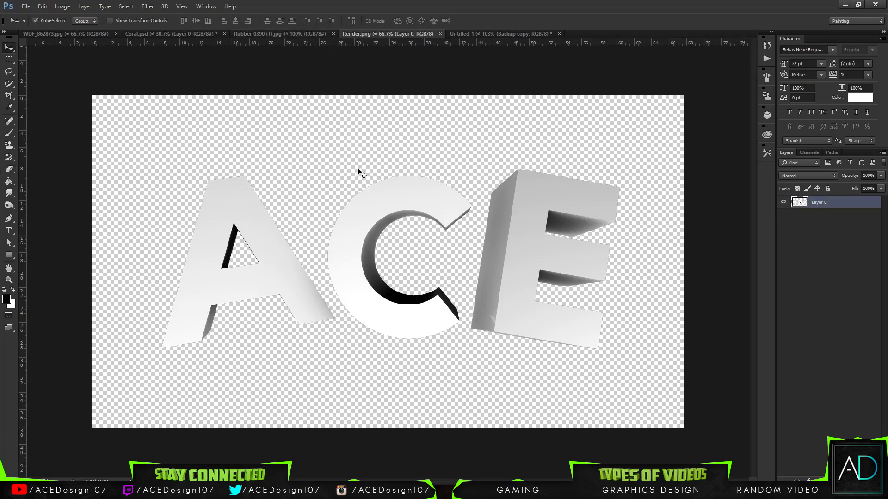
drag(368, 214, 396, 180)
Scale the ACE text layer down to about 33% and position it centrally above the middle coral
key(ctrl+t)
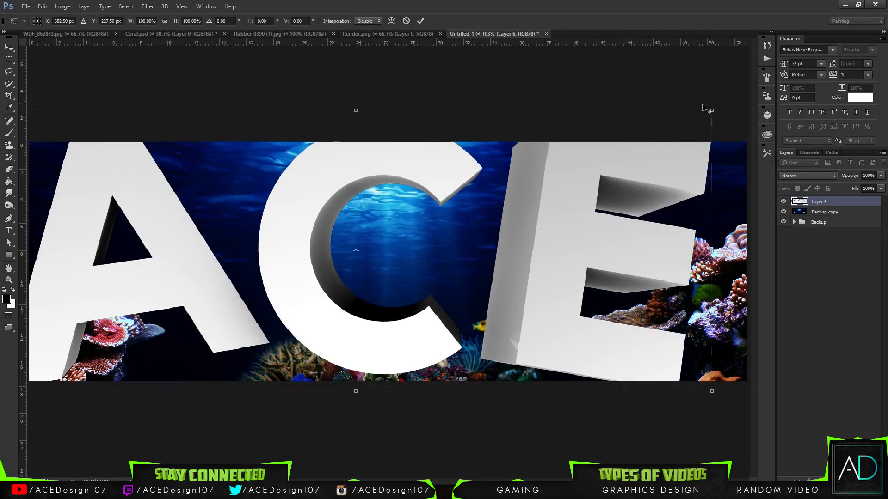
drag(711, 111, 505, 206)
drag(467, 233, 521, 213)
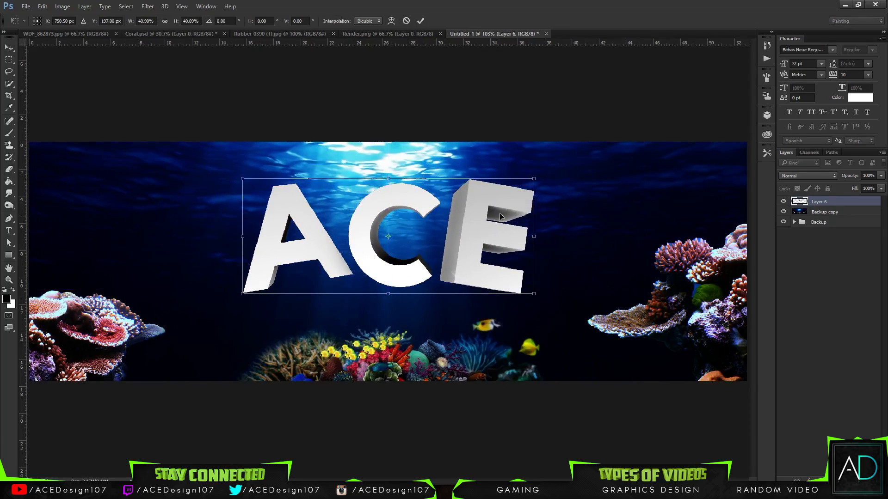
drag(528, 176, 512, 190)
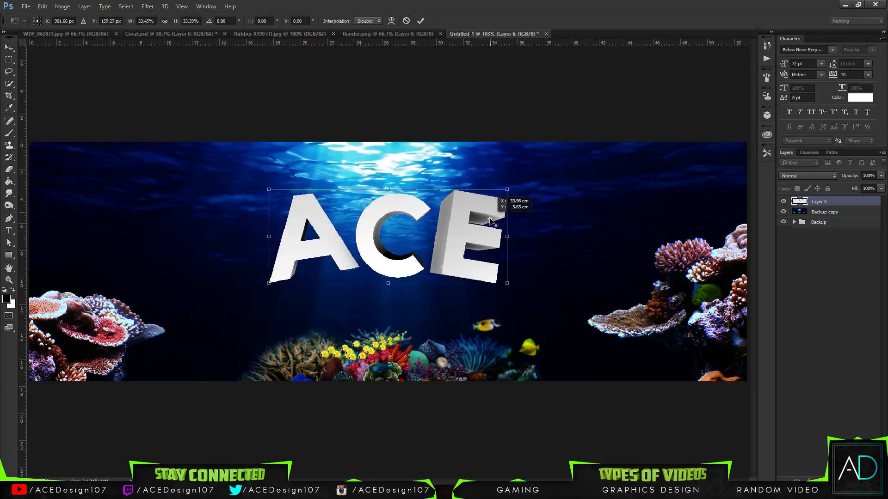
drag(456, 216, 459, 222)
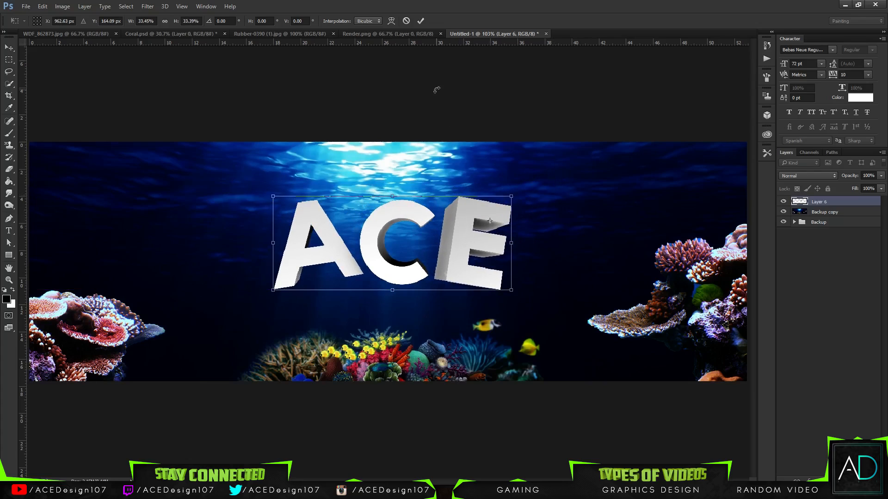
key(Return)
Enlarge the ACE text layer to about 114% around its centre
key(ctrl+t)
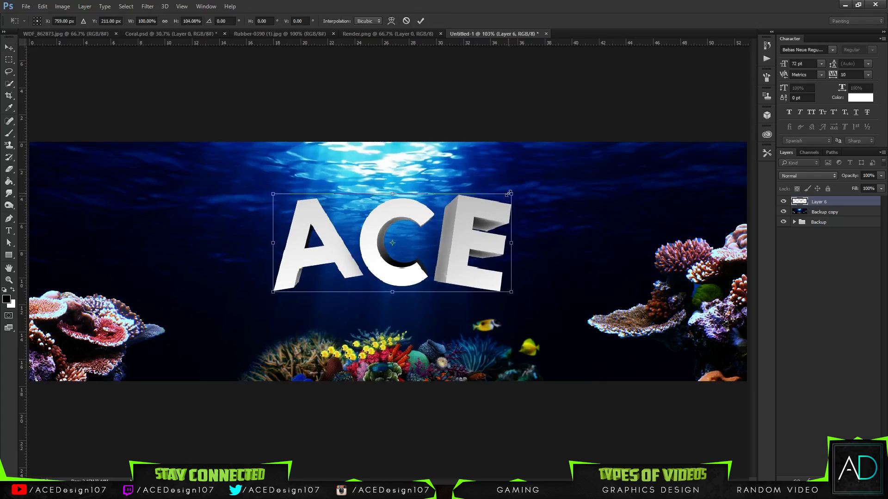
drag(511, 195, 527, 187)
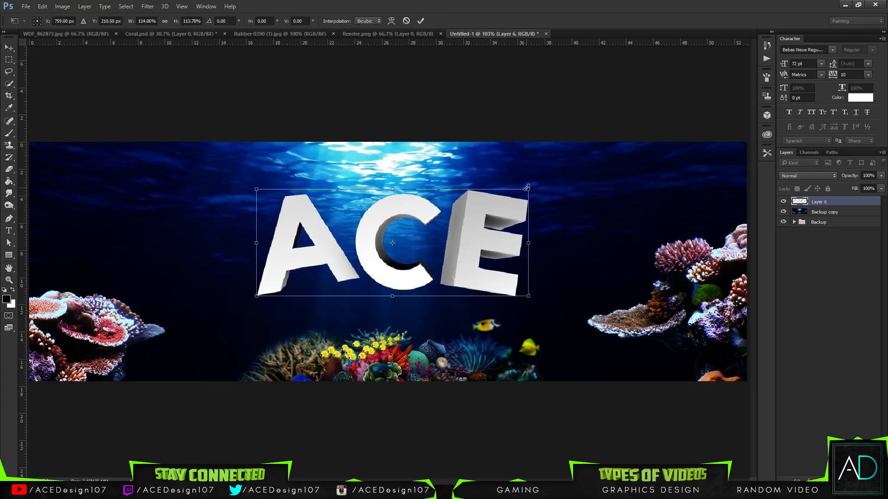
key(Return)
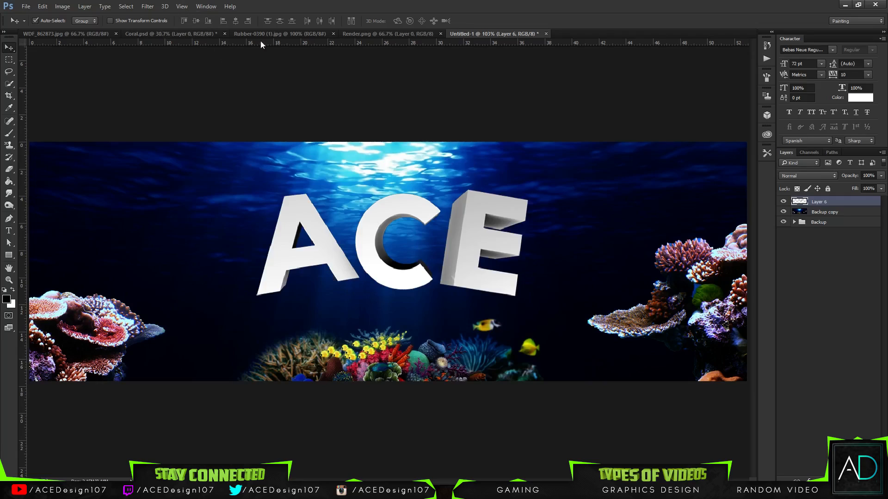
Close the Render.png and Rubber-0390 (1).jpg documents, returning to the banner
click(370, 33)
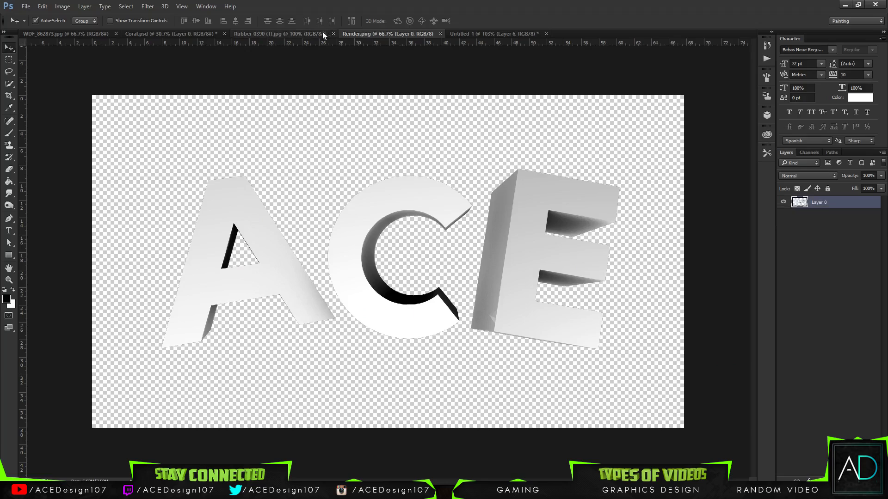
click(440, 34)
Start saving the banner under a new name and create a Final PSD folder inside the Assets folder
click(26, 6)
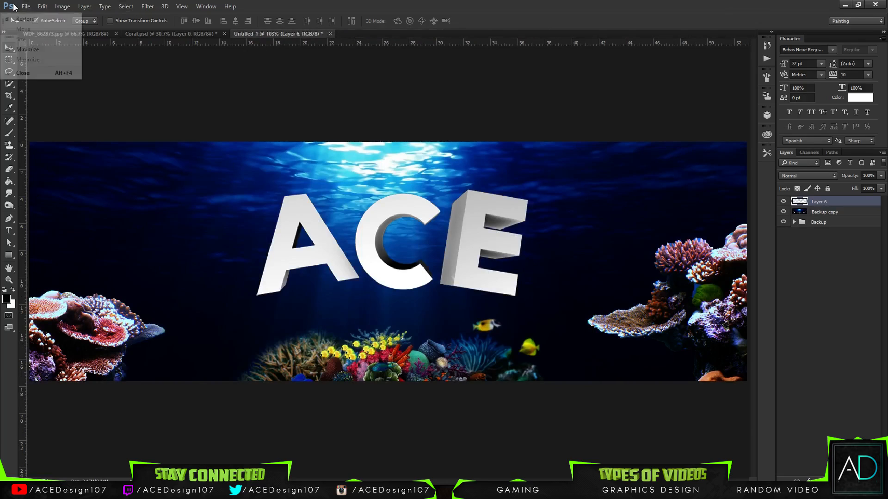
click(50, 109)
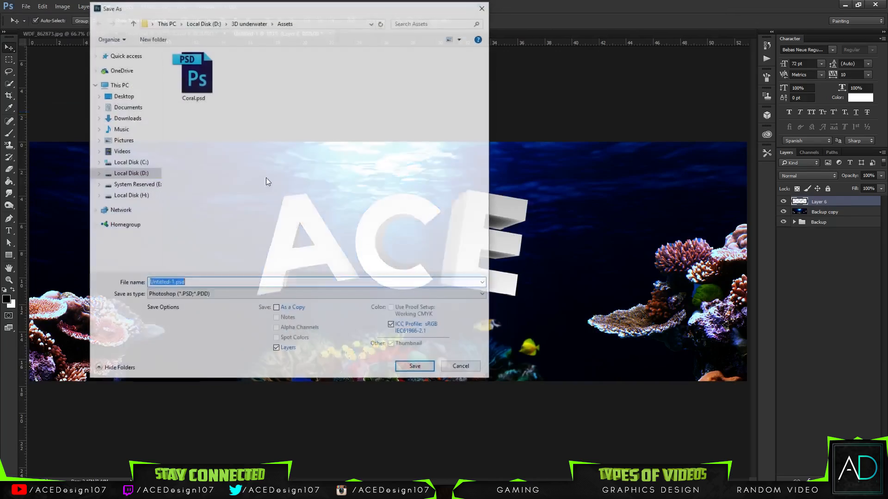
click(162, 35)
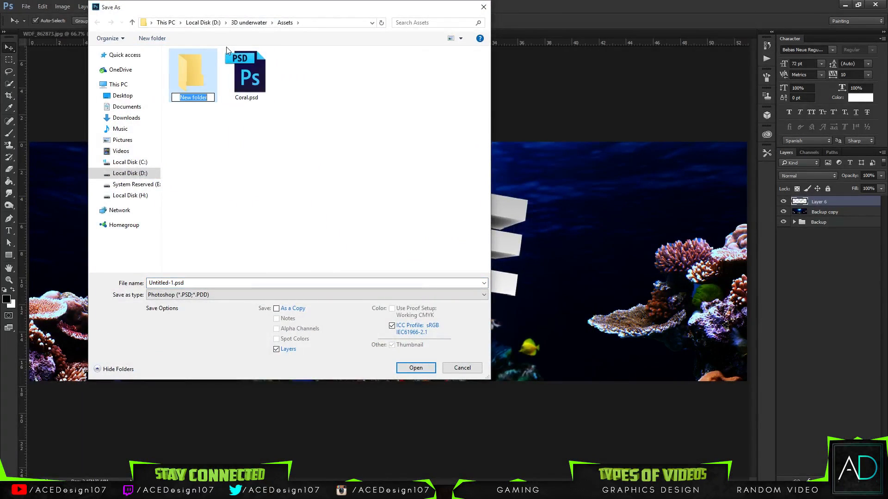
text(Final PSD)
key(Return)
key(Return)
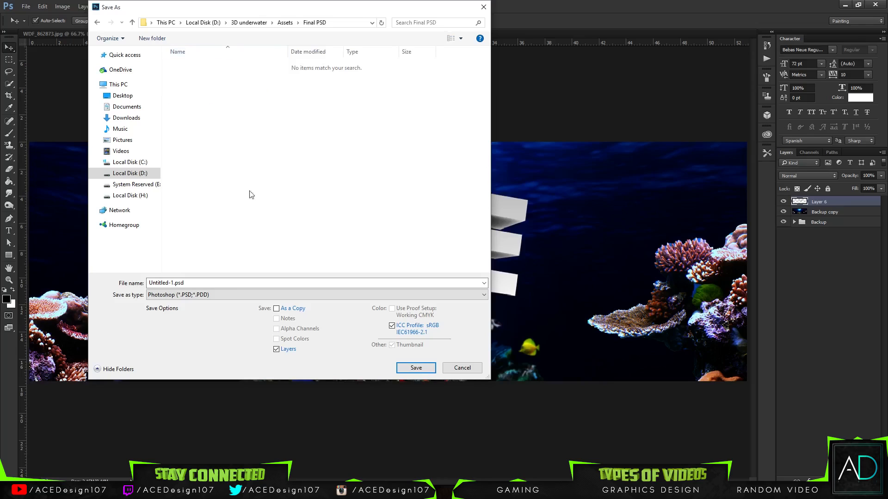
Save the banner in the Final PSD folder as Final PSD in Photoshop format with Maximize Compatibility enabled
click(209, 288)
text(Final PSD)
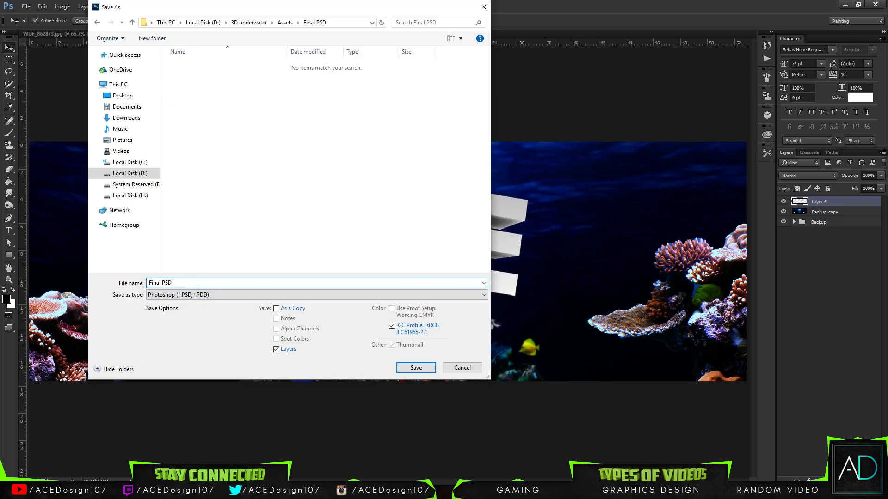
key(Return)
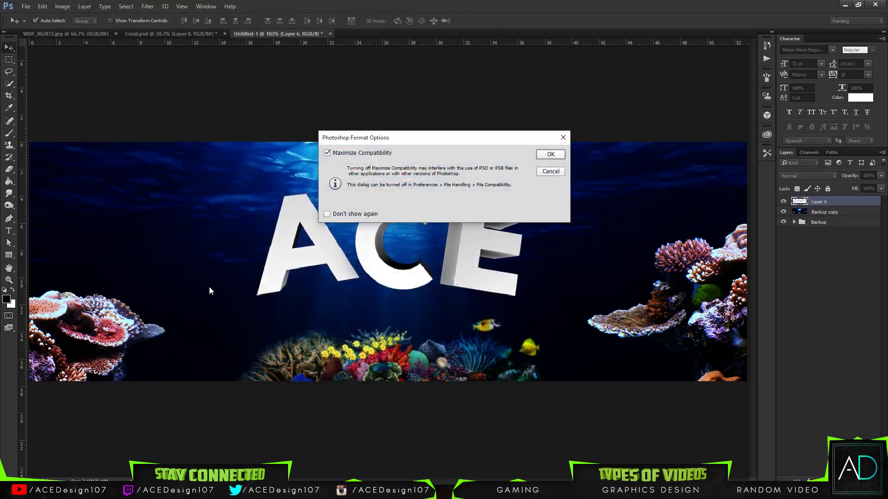
key(Return)
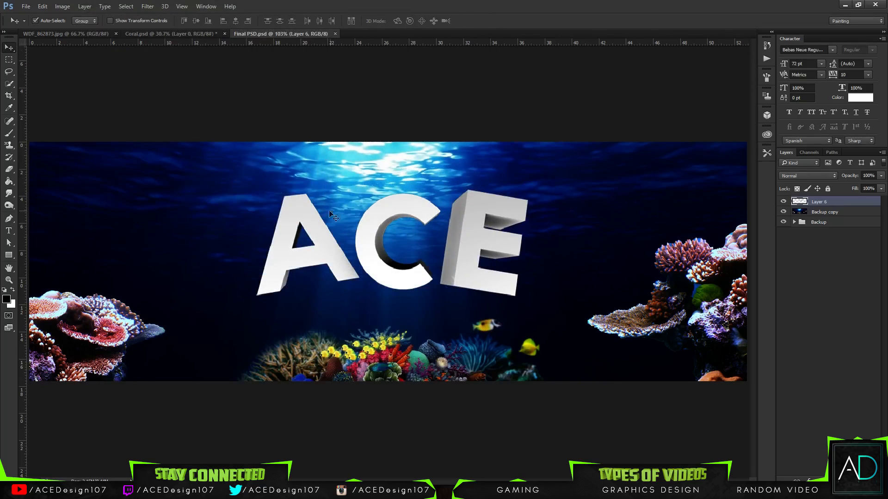
Start opening an image and browse to the Assets folder inside 3D underwater
click(26, 7)
click(37, 22)
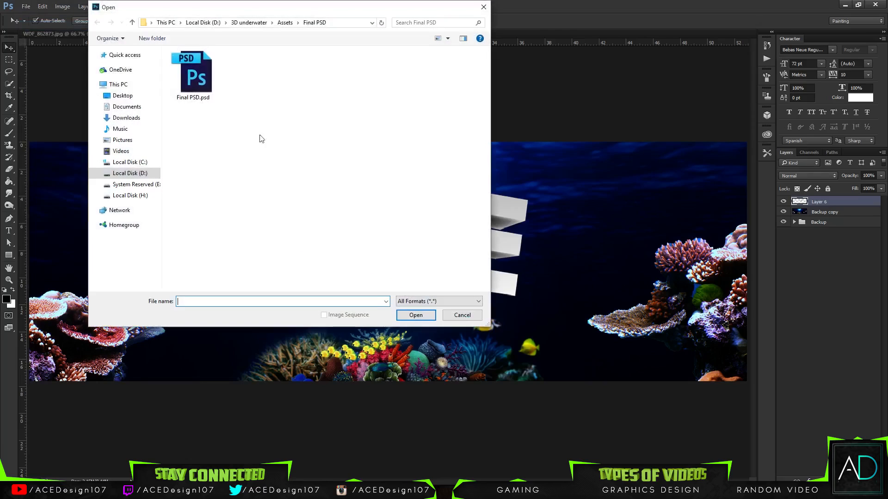
click(284, 23)
double_click(190, 82)
click(190, 82)
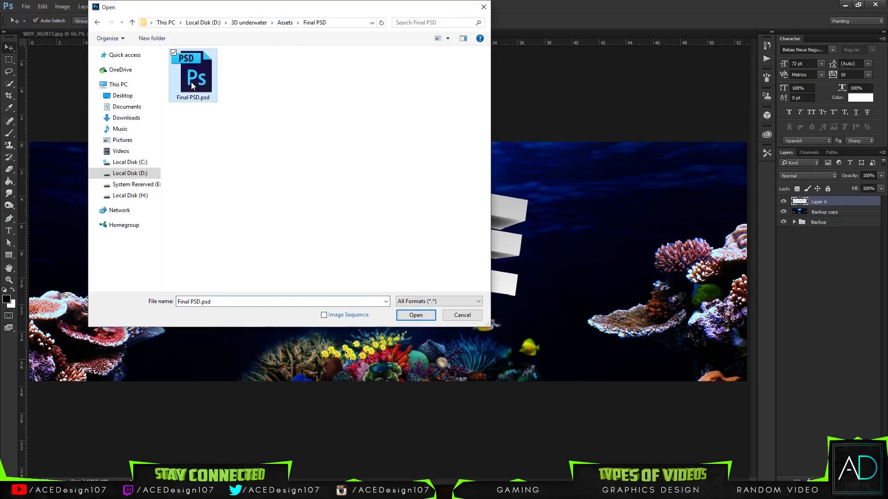
click(261, 23)
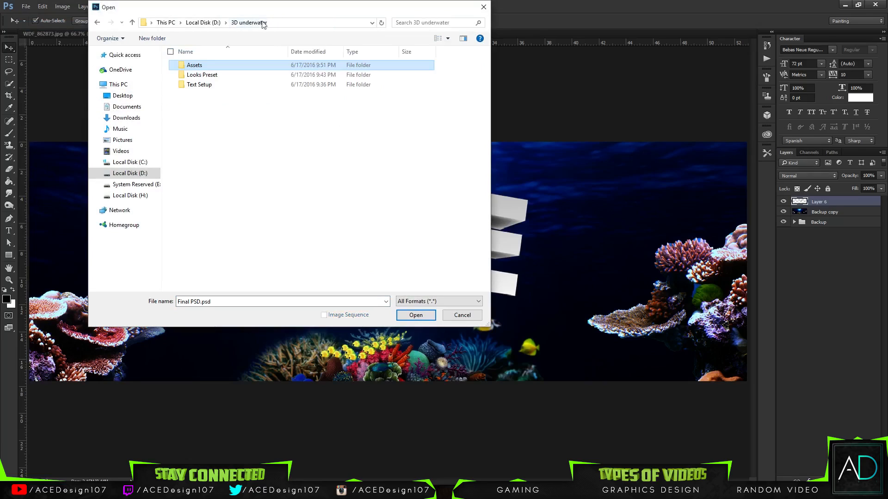
double_click(211, 66)
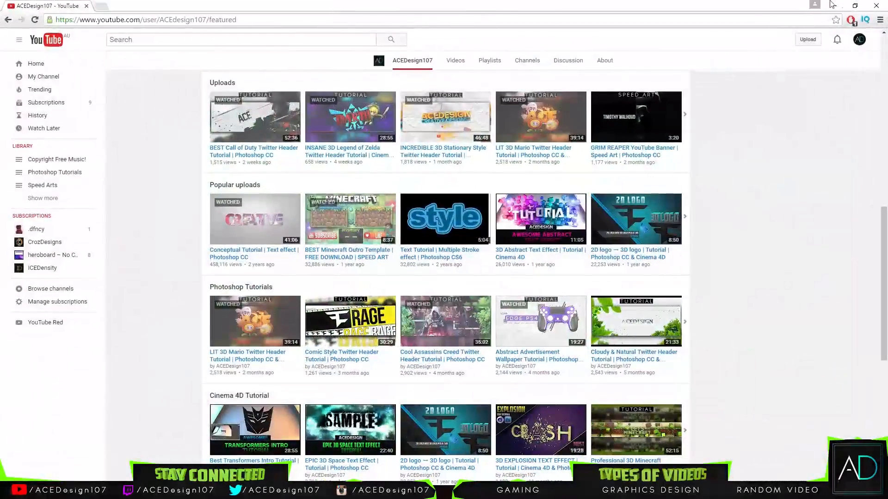
Check the browser's rubber texture results, paste Rubber-0390 (2).jpg into the Assets folder and open it in Photoshop
click(833, 5)
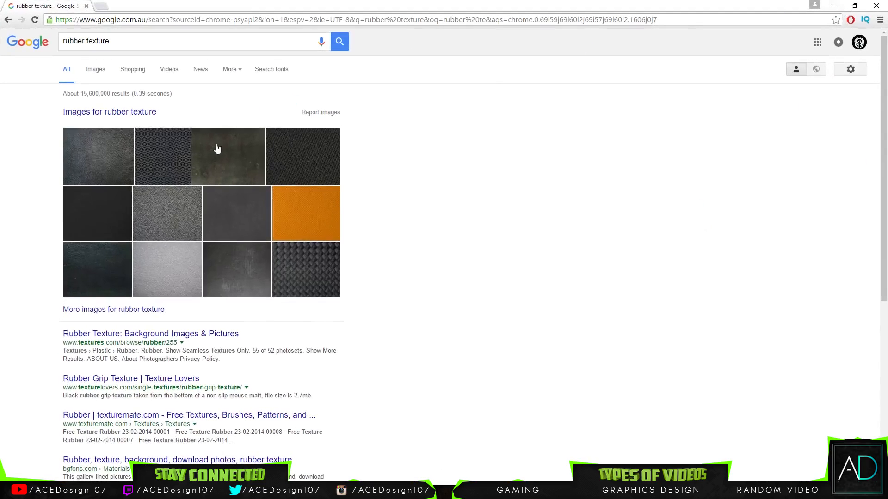
click(183, 161)
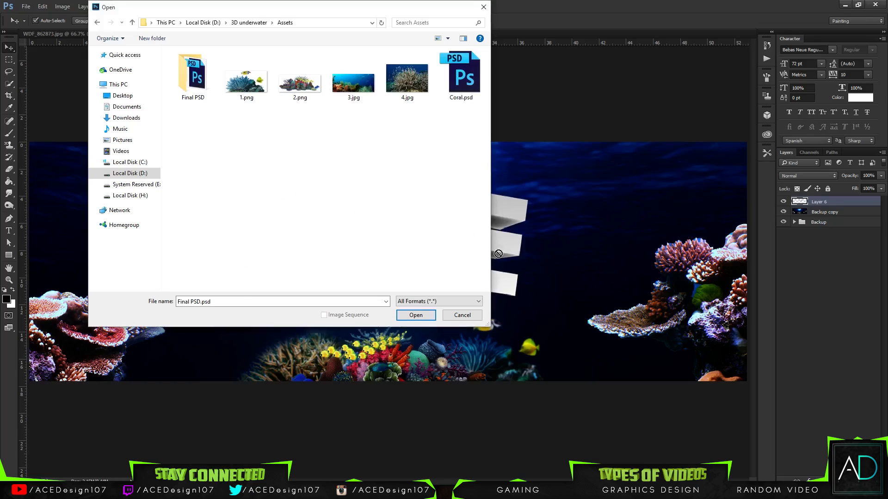
key(ctrl+v)
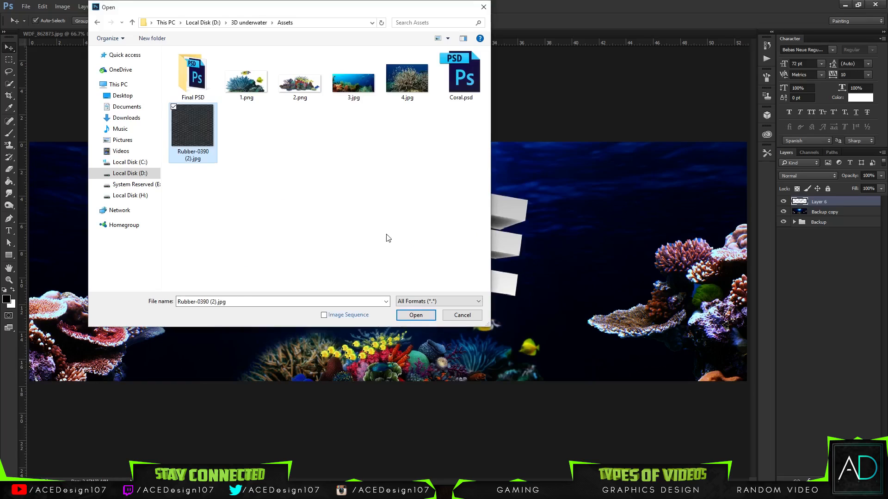
click(416, 315)
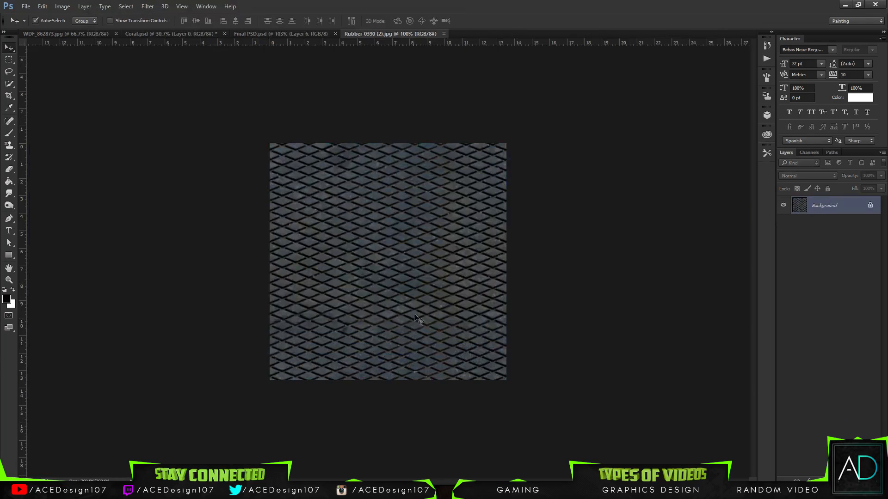
Bring the rubber texture from Rubber-0390 (2).jpg into the Final PSD banner as a layer above the ACE text
click(282, 35)
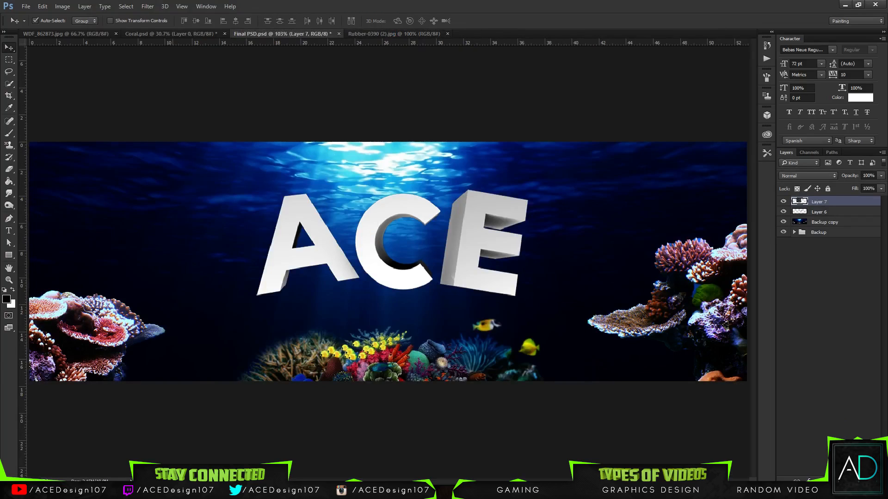
click(128, 490)
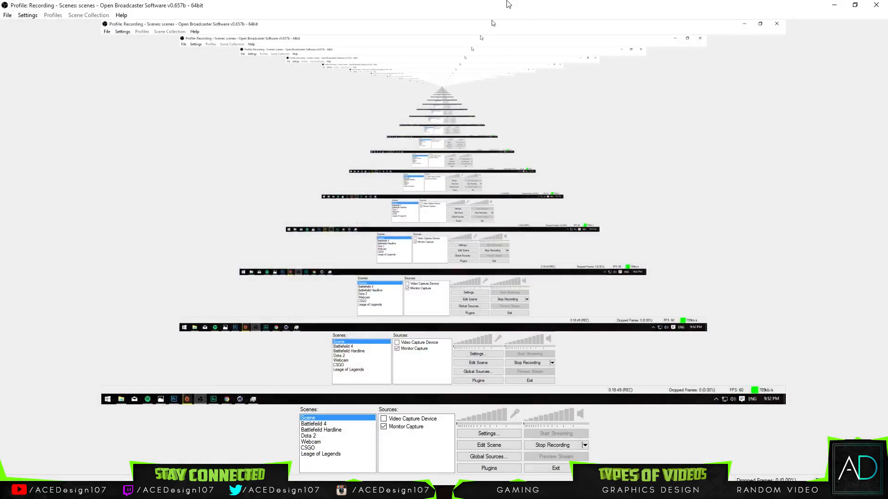
click(834, 5)
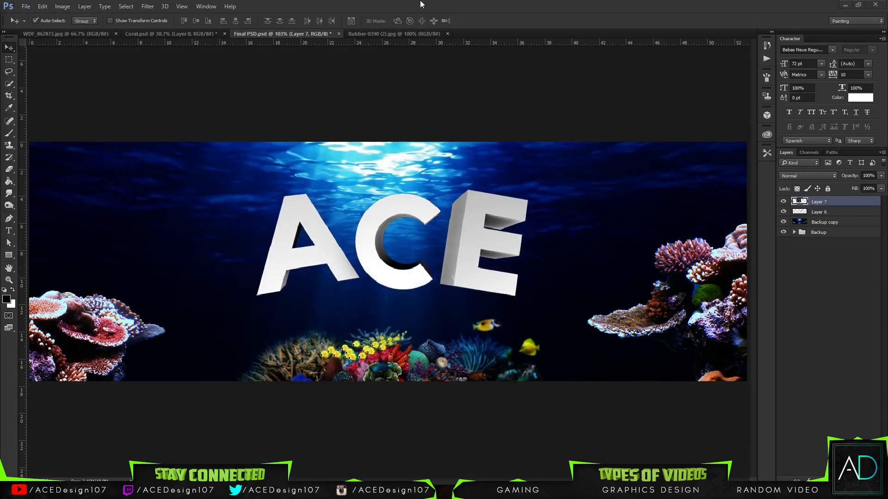
click(384, 33)
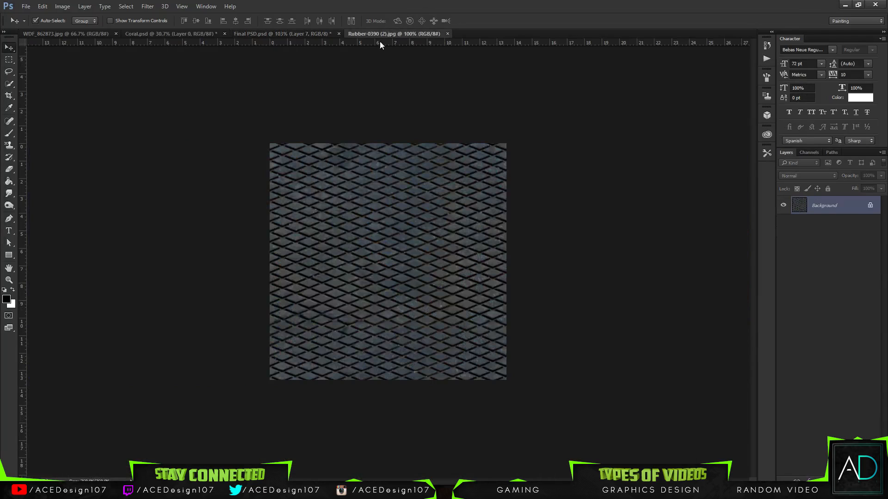
click(275, 35)
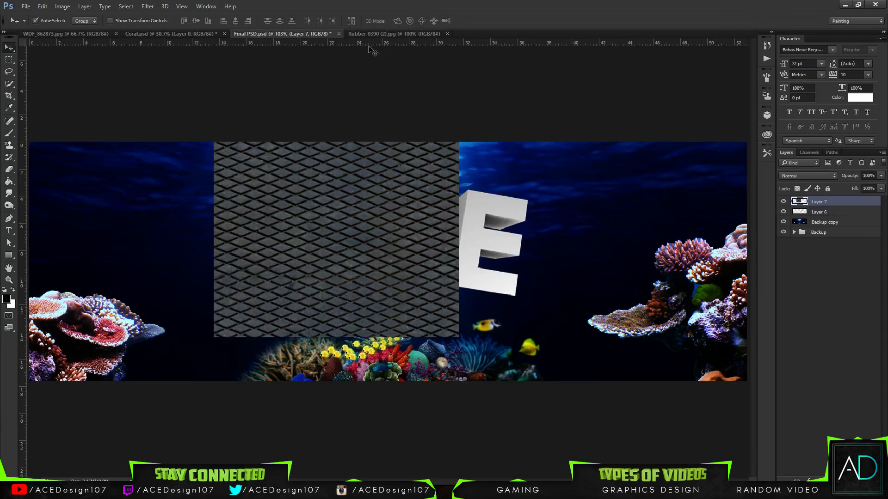
Scale the rubber texture down to a small square over the upper part of the A and blend it with Soft Light
key(ctrl+t)
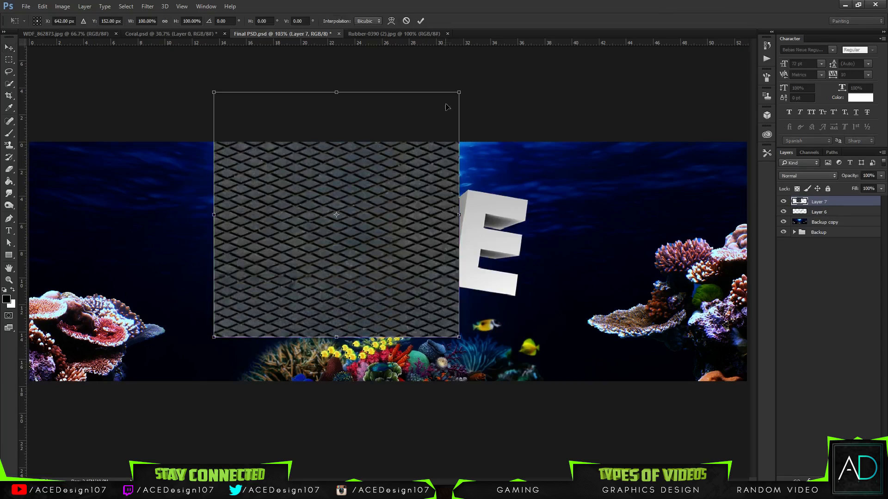
drag(459, 93, 369, 182)
drag(335, 270, 345, 252)
drag(380, 164, 320, 201)
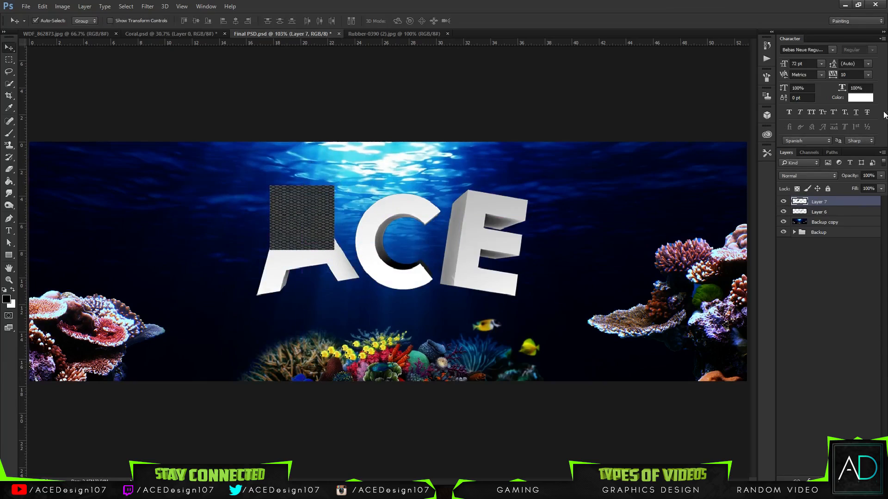
click(812, 176)
click(794, 267)
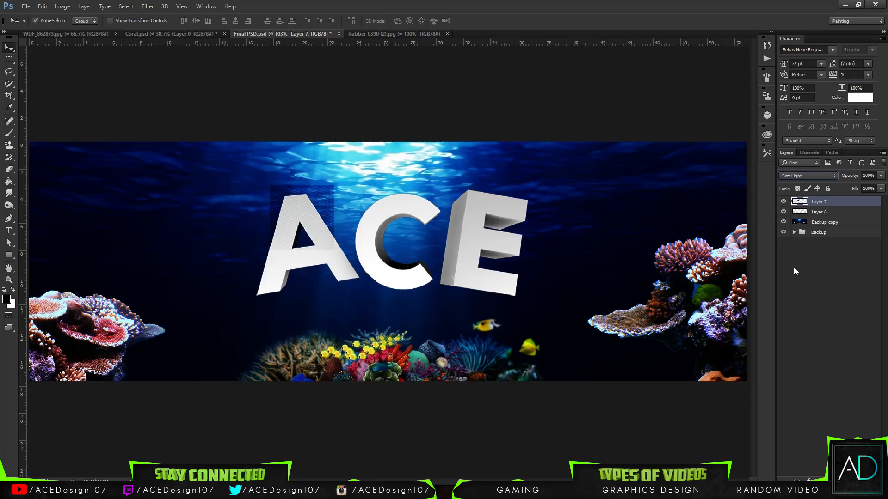
Shrink the rubber texture further and fit it closely over the top of the letter A
key(ctrl+plus)
key(ctrl+plus)
key(ctrl+plus)
key(ctrl+t)
drag(183, 163, 193, 170)
drag(215, 240, 163, 209)
drag(143, 176, 157, 185)
key(Return)
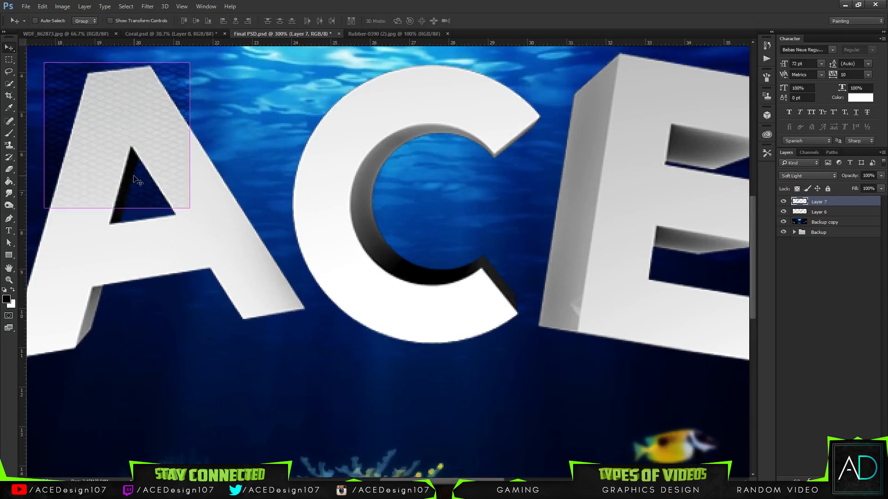
Set the rubber texture layer's blend mode to Overlay and clip it to the ACE text layer
click(808, 176)
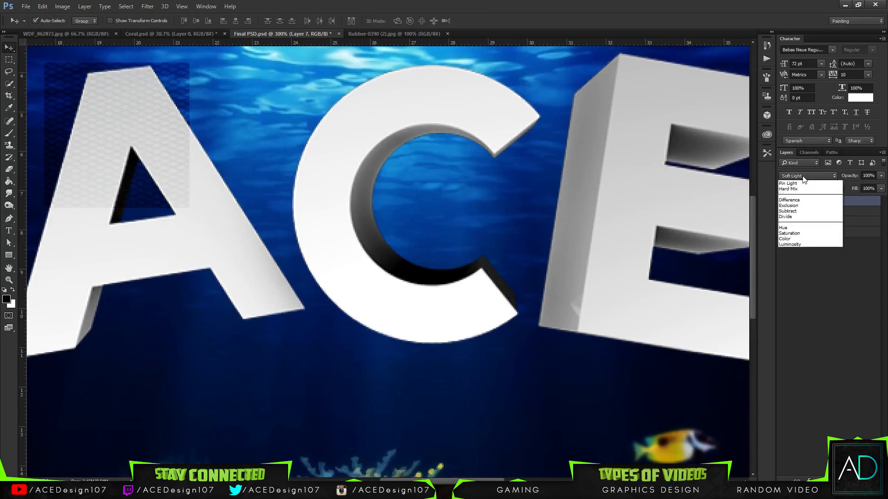
click(782, 265)
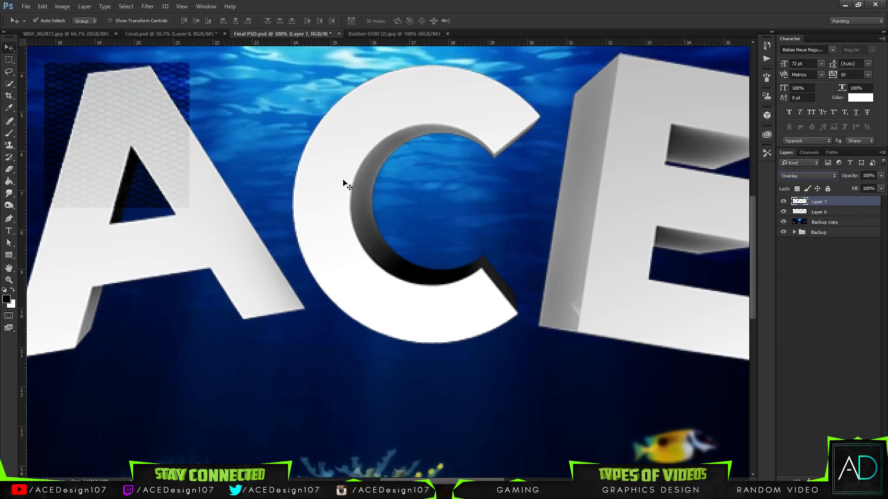
right_click(814, 206)
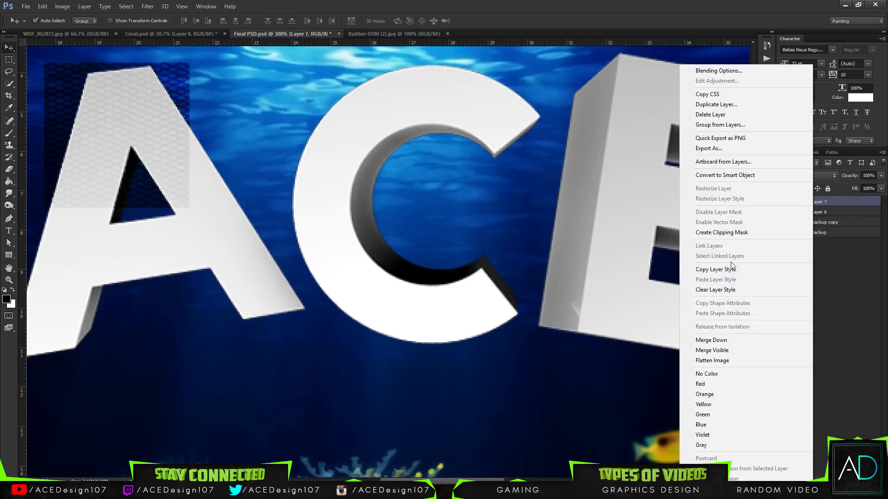
click(735, 234)
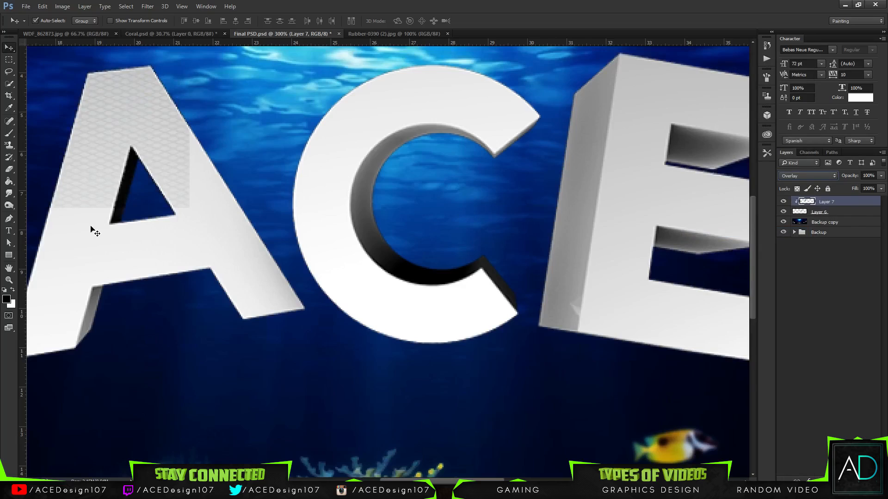
click(49, 19)
key(ctrl+0)
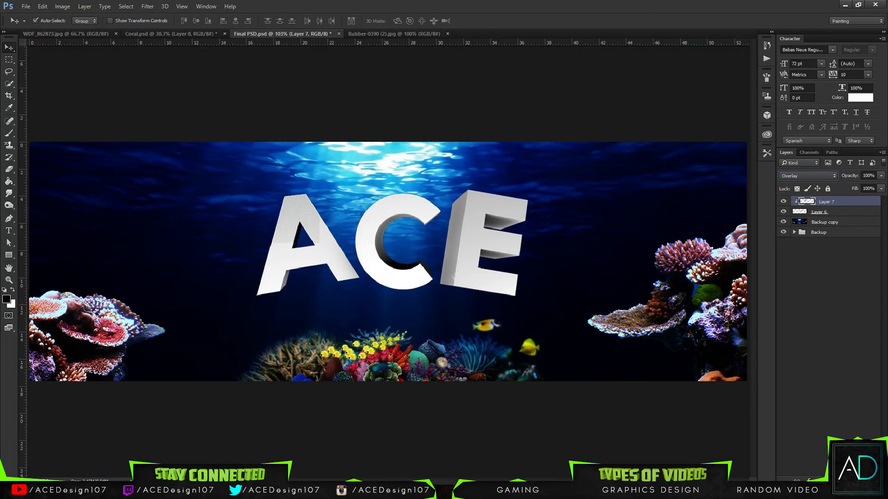
Erase the hard edges of the rubber texture on the A with a soft 37 px eraser
click(13, 170)
click(47, 22)
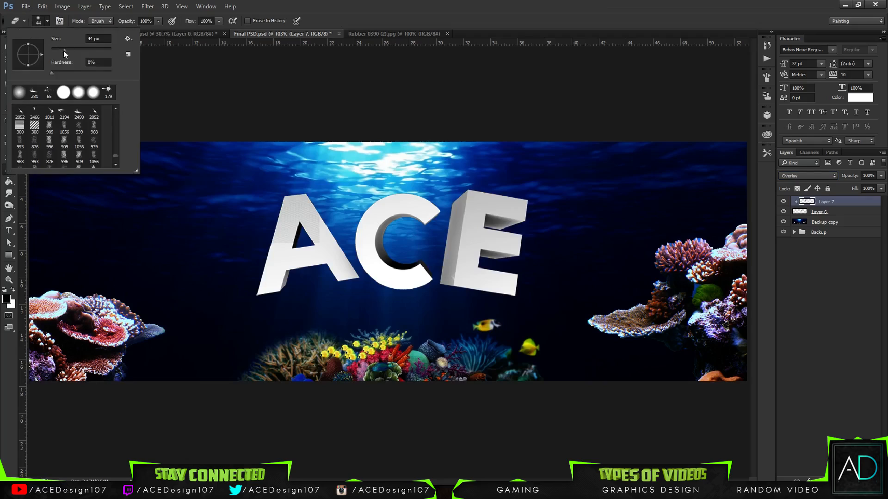
drag(64, 50, 61, 50)
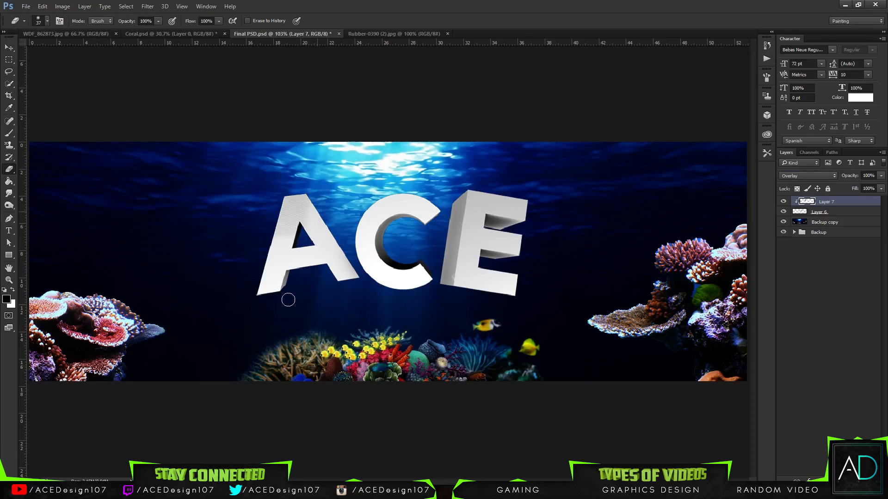
Duplicate the rubber texture layer as another layer clipped to the ACE text and set the copy's opacity to 68%
key(ctrl+j)
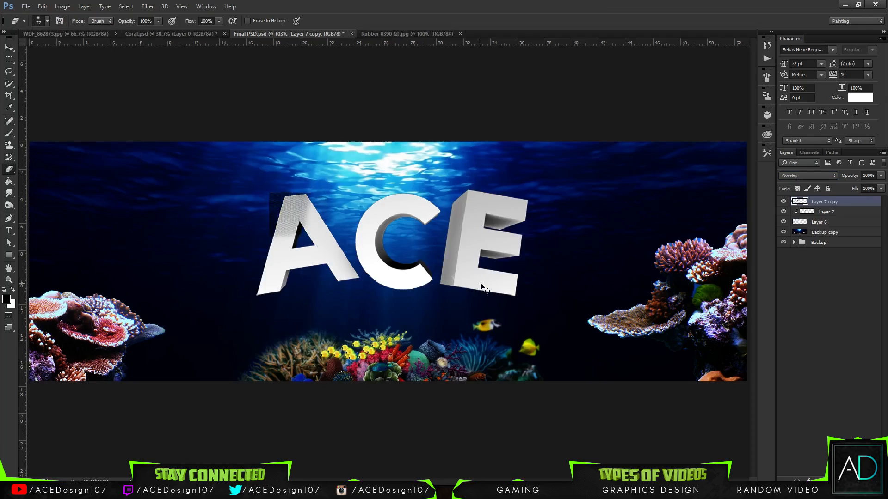
right_click(826, 202)
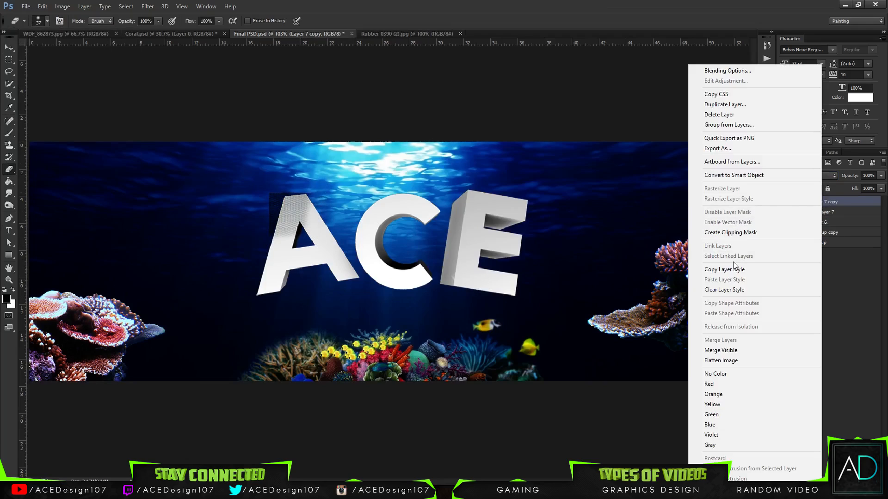
click(740, 233)
click(881, 176)
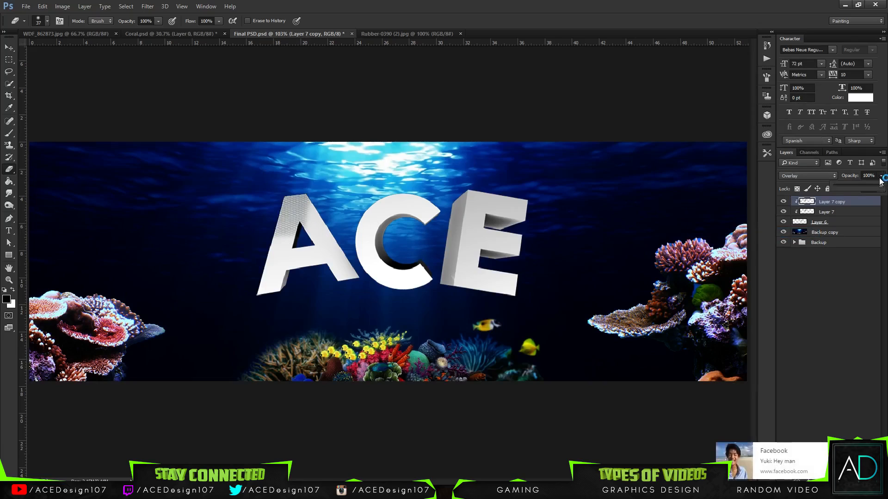
drag(880, 185, 865, 185)
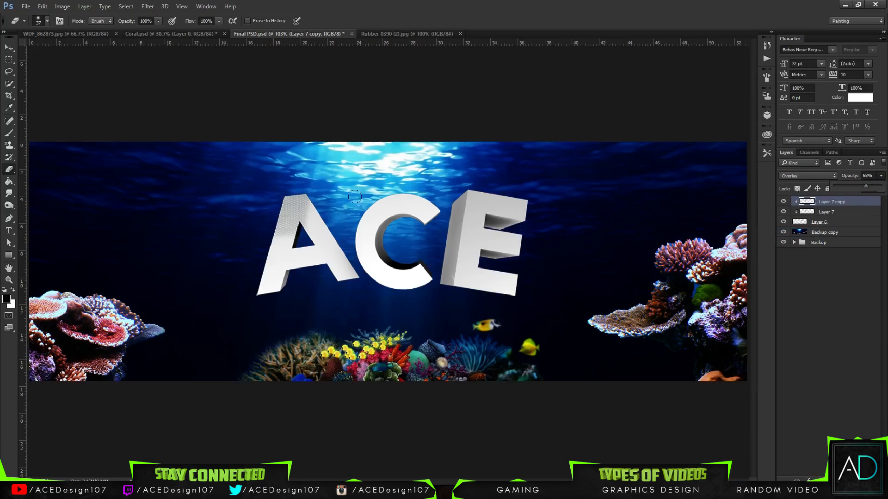
Lower Layer 7 copy's opacity to 5% and soften its texture across the A with a 133 px eraser
drag(857, 187, 835, 185)
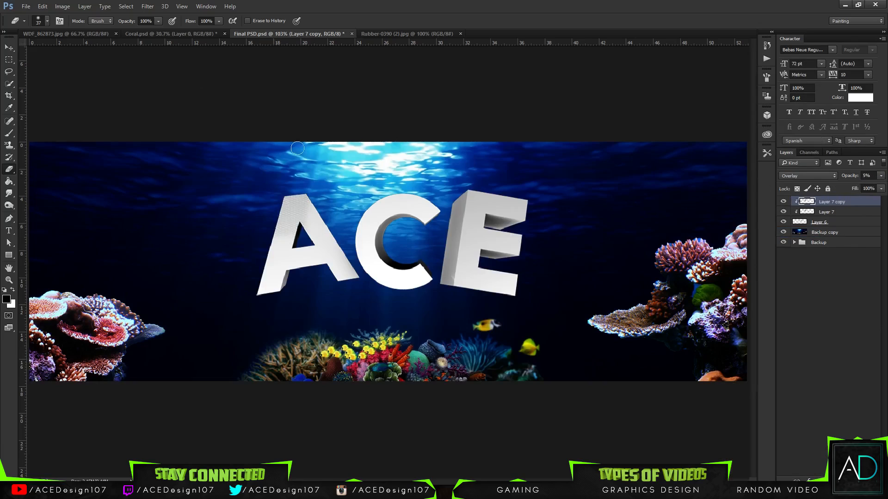
click(43, 21)
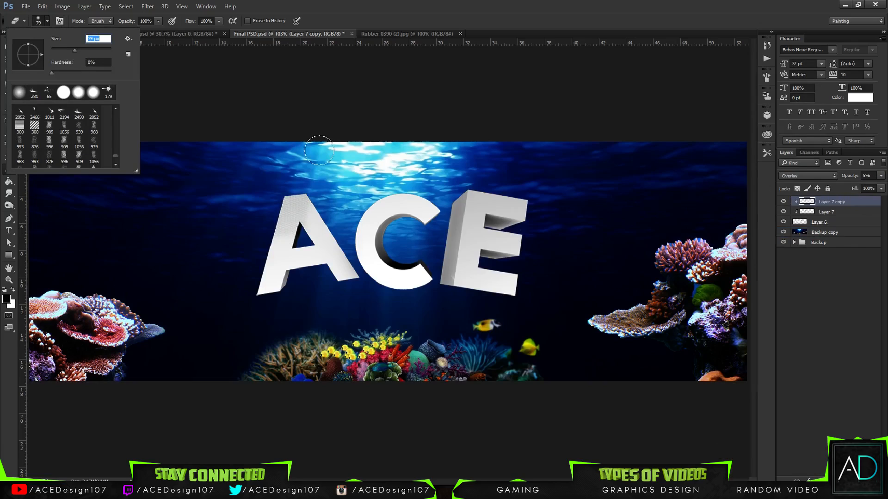
click(43, 21)
click(43, 21)
drag(74, 50, 88, 51)
mouse_move(278, 232)
mouse_down()
mouse_move(318, 249)
mouse_move(309, 228)
mouse_move(359, 205)
mouse_move(310, 236)
mouse_move(334, 226)
mouse_up()
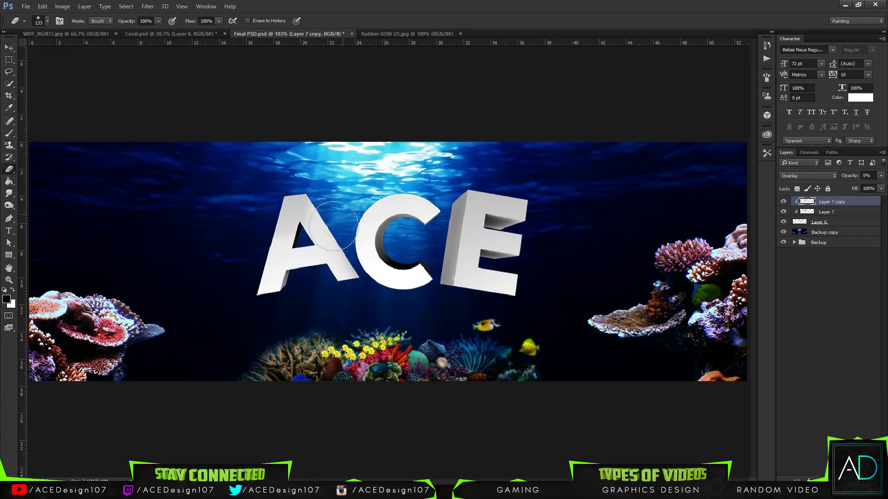
Create a new layer directly above Layer 7 and switch to the Brush tool
click(840, 213)
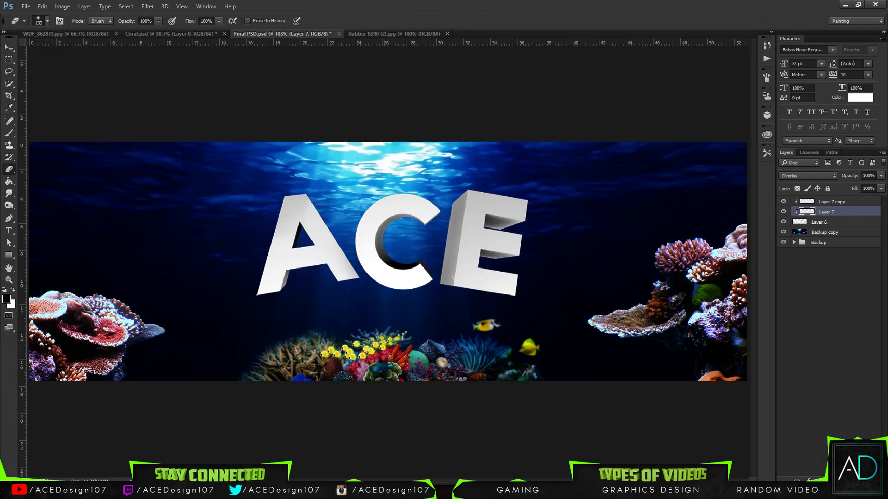
key(ctrl+shift+alt+n)
key(b)
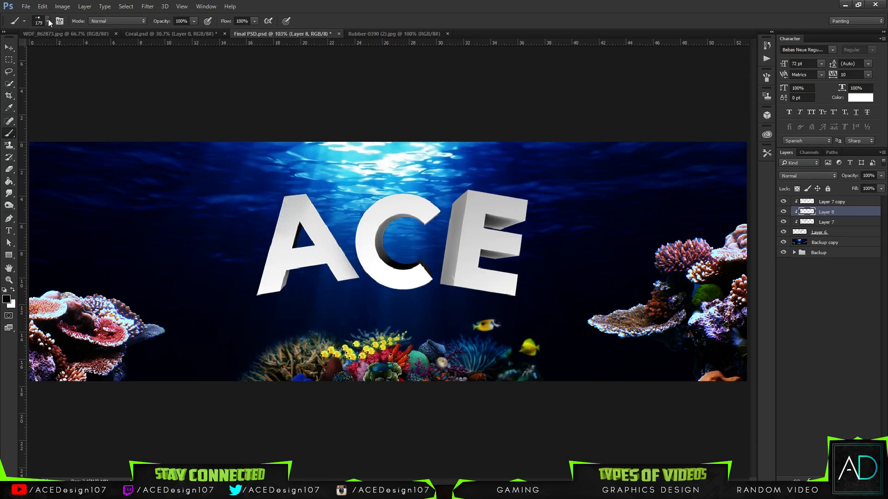
Stamp a black 85 px splatter on the upper part of the A and set the layer's opacity to 8%
click(48, 21)
click(426, 4)
key(ctrl+plus)
key(ctrl+plus)
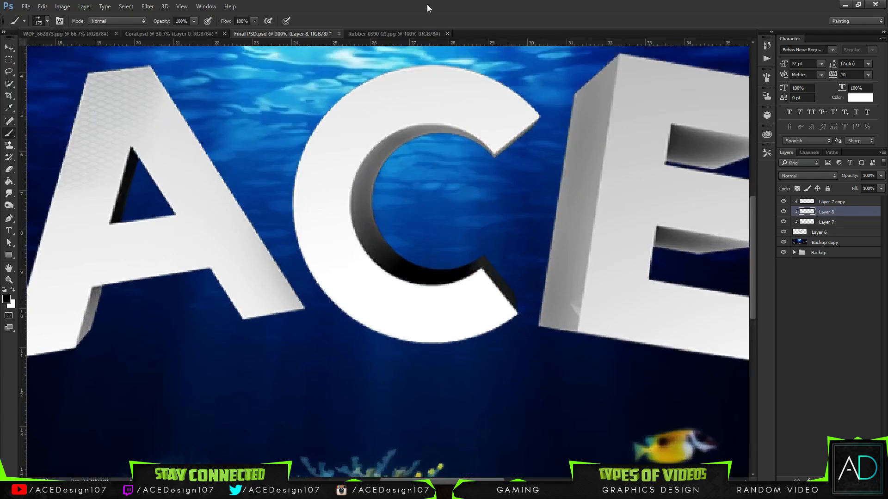
click(49, 23)
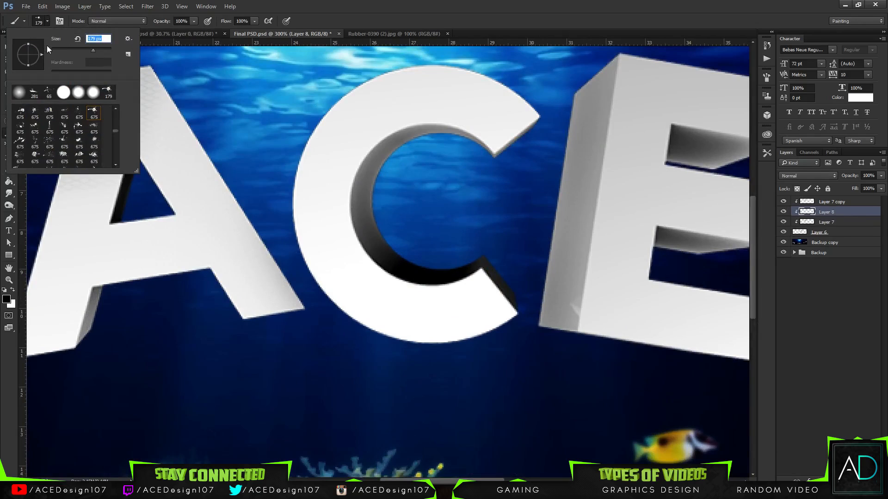
text(185)
key(Return)
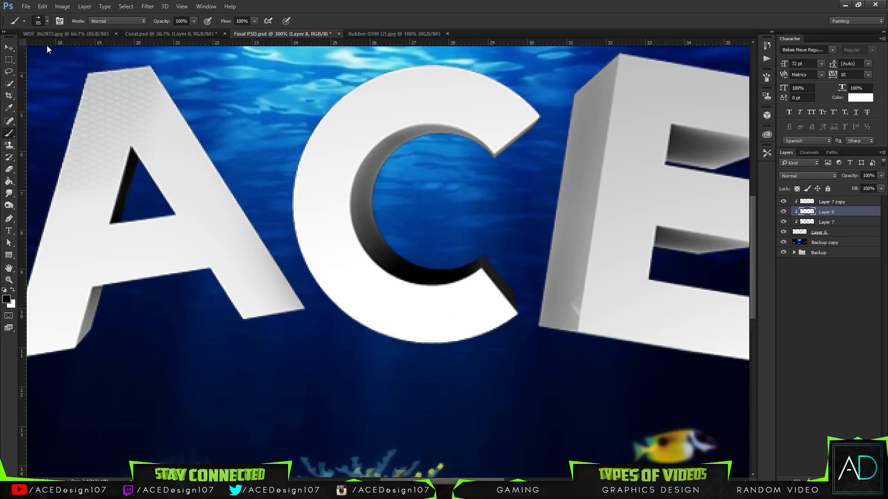
click(109, 113)
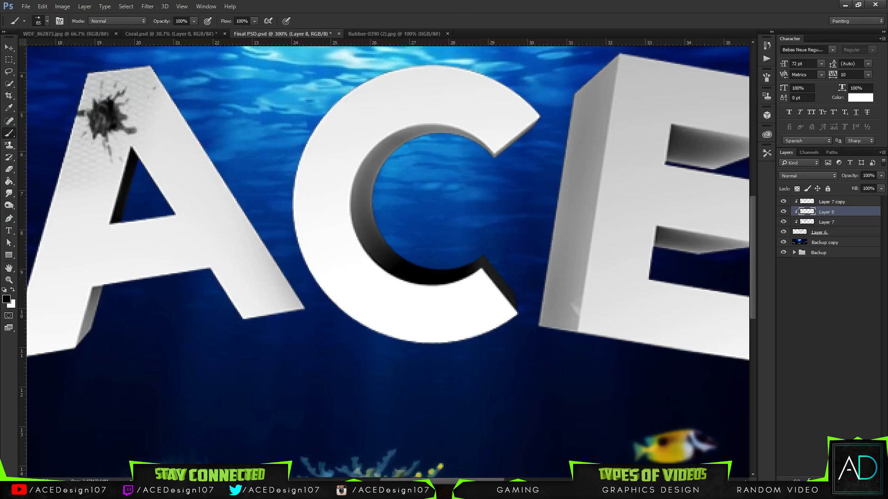
drag(879, 178, 836, 185)
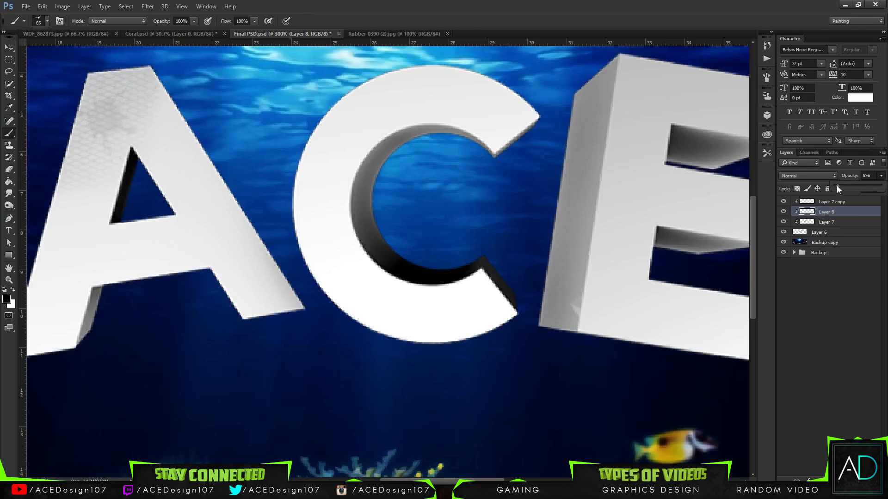
Add more black grunge marks to the A on Layer 8 using a different splatter brush sized to 129 px
click(47, 21)
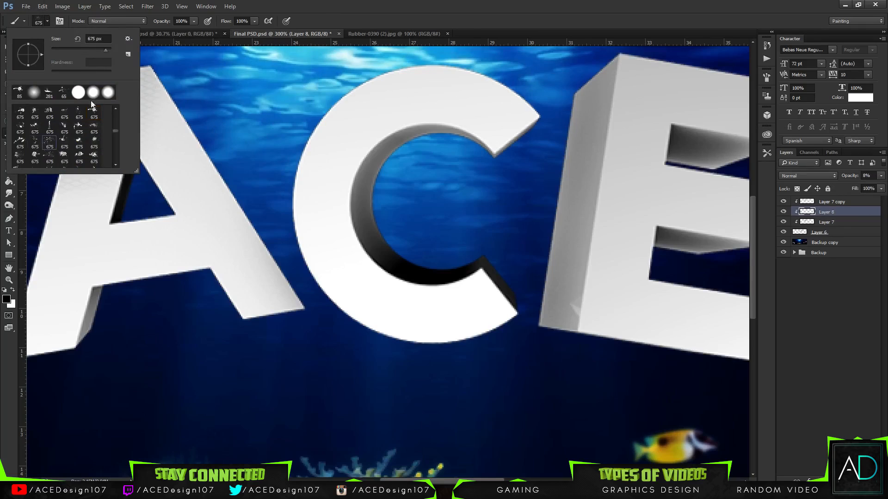
double_click(111, 102)
click(47, 21)
double_click(85, 47)
click(206, 6)
click(266, 4)
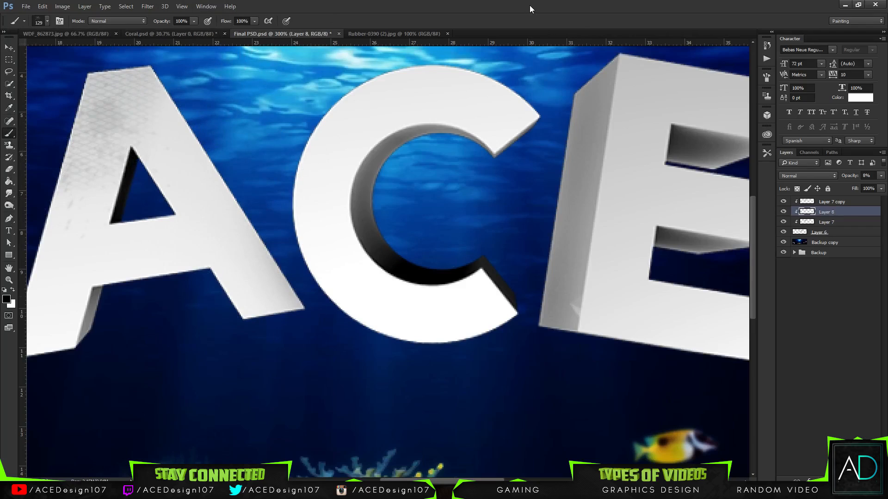
key(ctrl+0)
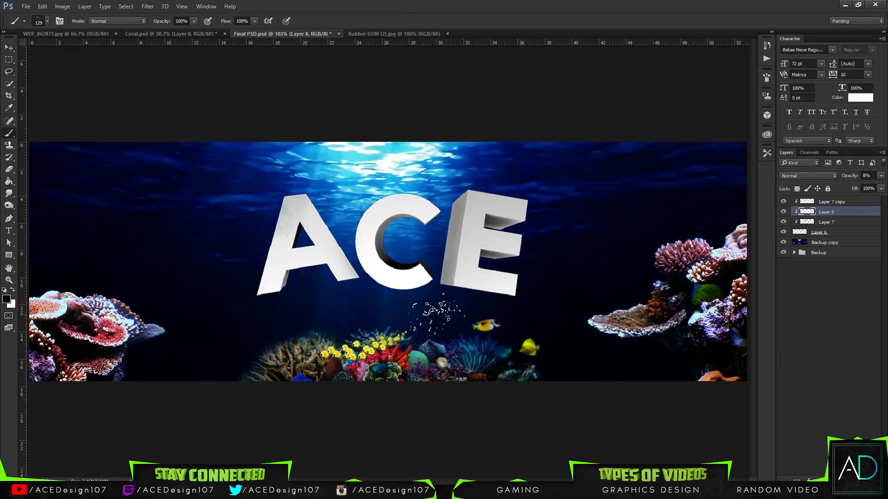
Duplicate Layer 7, Layer 8 and Layer 7 copy together and move the copies about 4.1 cm right and 3.7 cm down onto the A's right leg
click(839, 230)
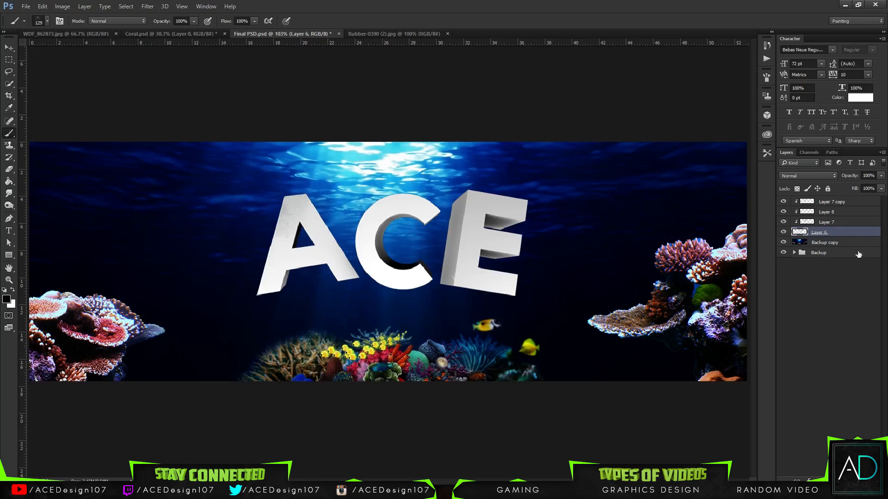
click(843, 223)
ctrl+click(854, 202)
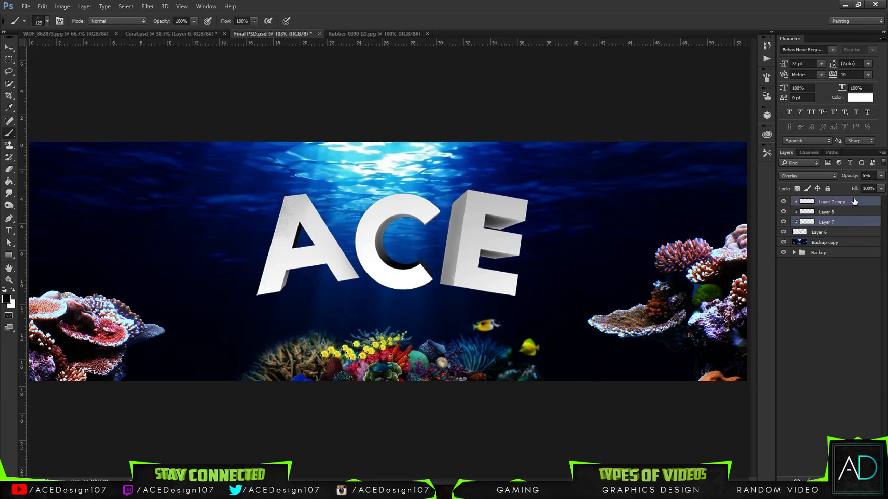
ctrl+click(835, 212)
key(ctrl+j)
key(ctrl+t)
drag(296, 203, 349, 259)
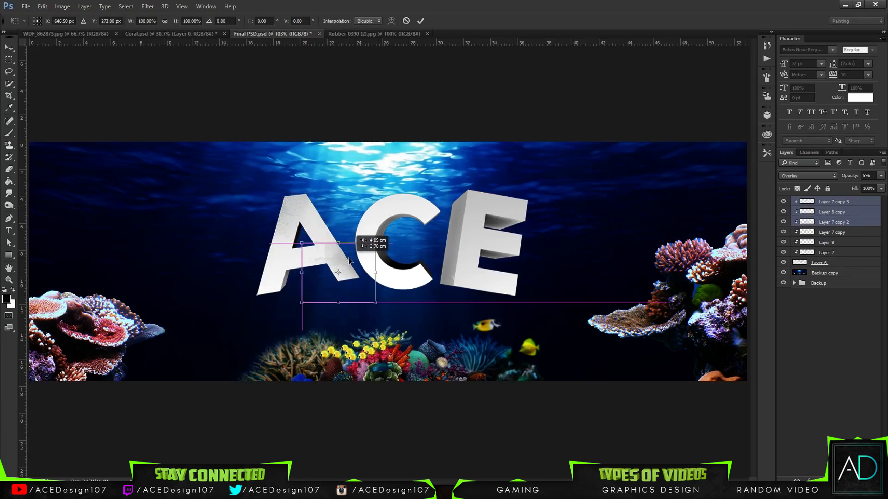
key(Return)
key(b)
key(e)
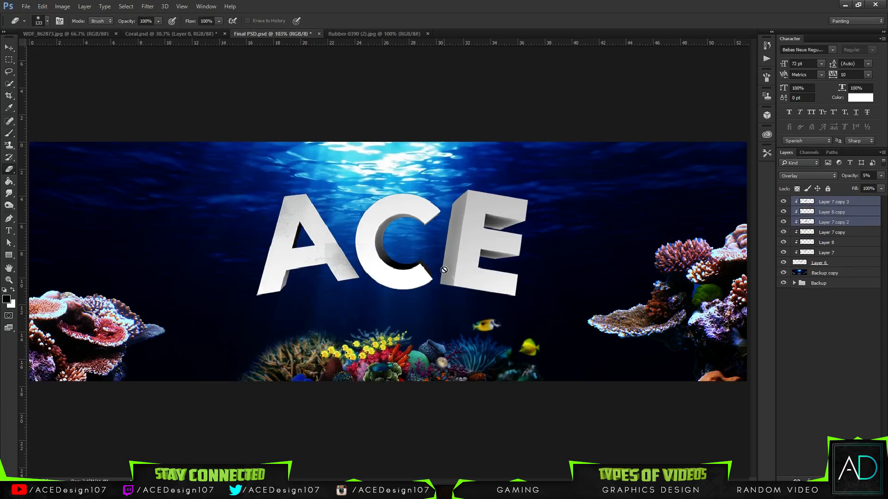
Duplicate the three texture layers twice more, placing one set over the upper E and the other over the lower E
key(ctrl+j)
key(ctrl+t)
mouse_move(357, 256)
mouse_down()
mouse_move(493, 258)
mouse_move(499, 194)
mouse_move(551, 205)
mouse_move(535, 208)
mouse_up()
key(Return)
key(ctrl+j)
key(ctrl+t)
key(Return)
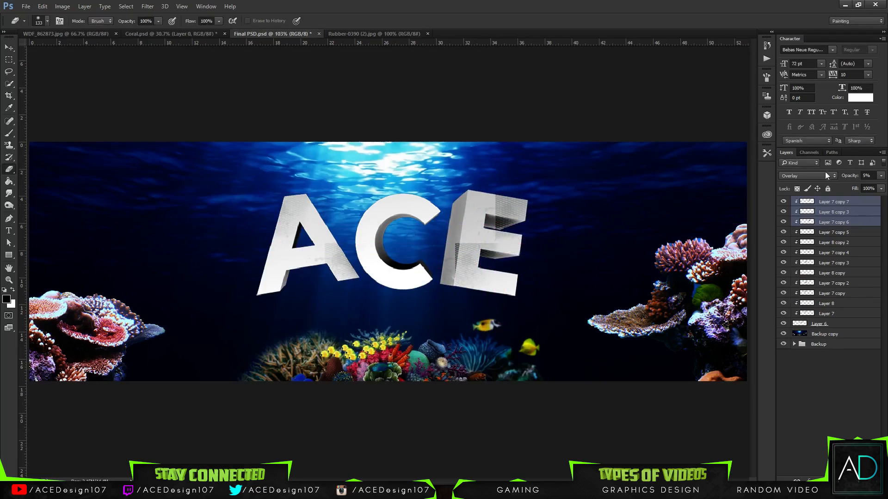
Try to merge all texture layers from Layer 7 up to Layer 7 copy 7 into one
click(844, 203)
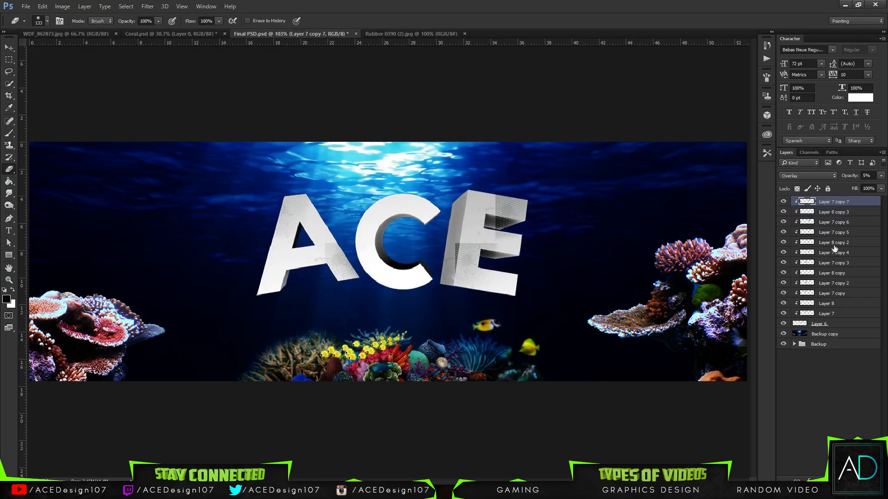
shift+click(827, 314)
key(ctrl+e)
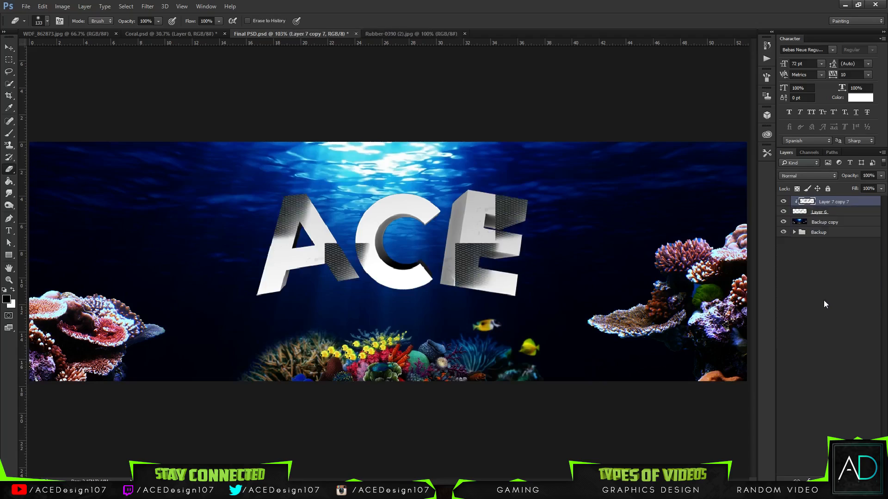
key(ctrl+z)
Toggle the visibility of Layer 8 copy 3 and Layer 7 copy 6 to check which texture each one holds
click(850, 203)
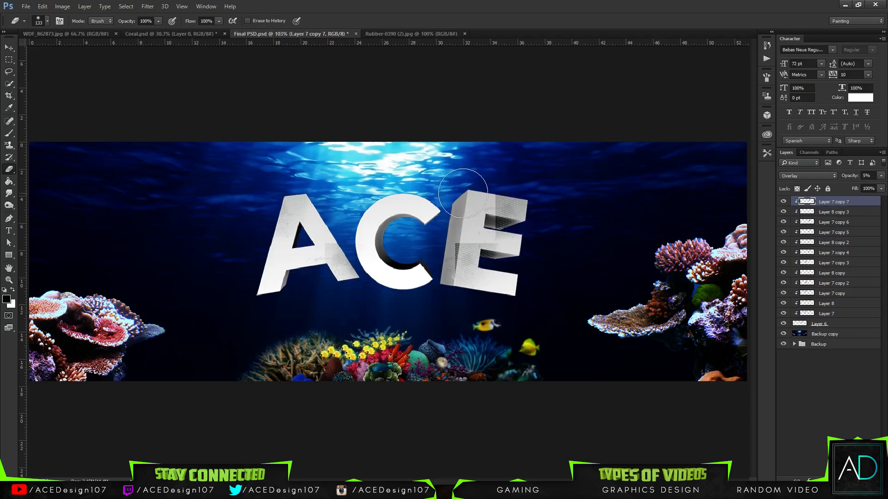
click(824, 212)
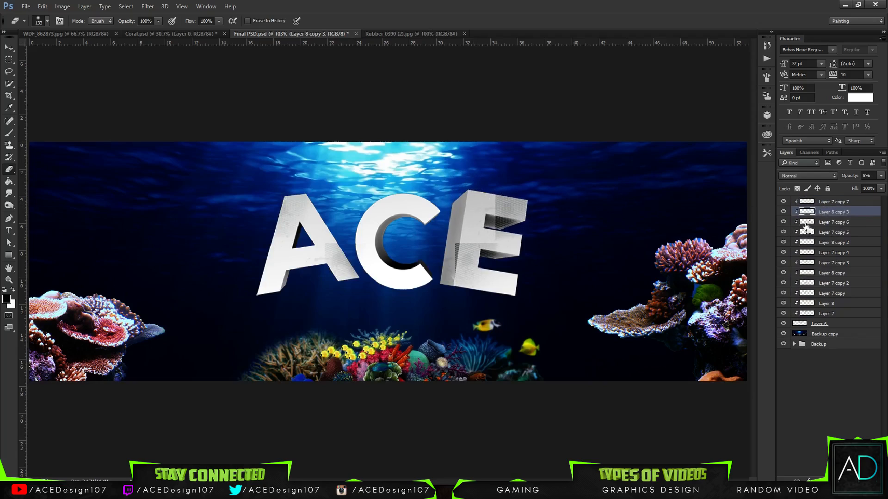
click(837, 224)
click(831, 214)
click(781, 214)
click(783, 213)
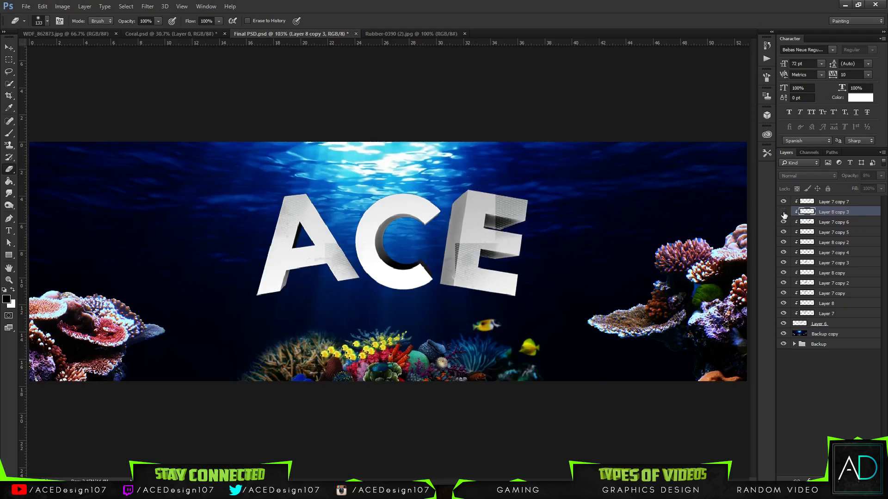
click(782, 213)
right_click(846, 215)
click(864, 215)
click(783, 212)
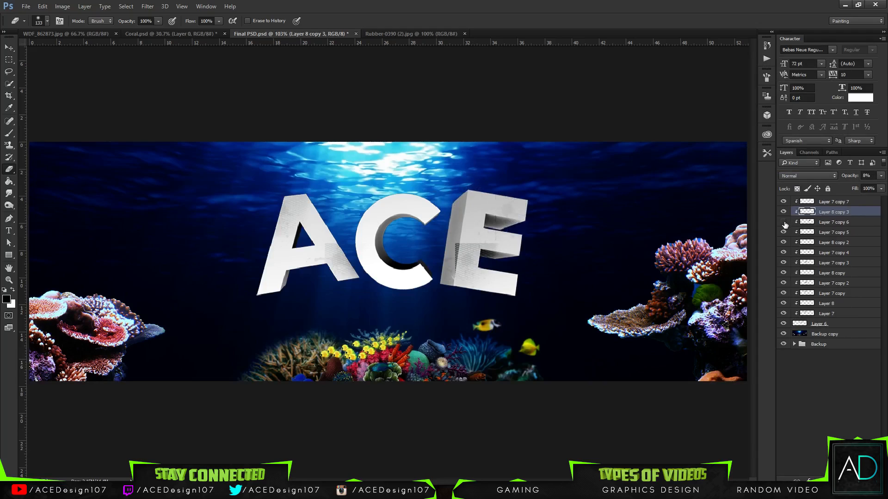
click(784, 212)
Color-label the splatter layer Layer 8 copy 3 violet and check Layer 7 copy 6 by toggling its visibility
right_click(852, 212)
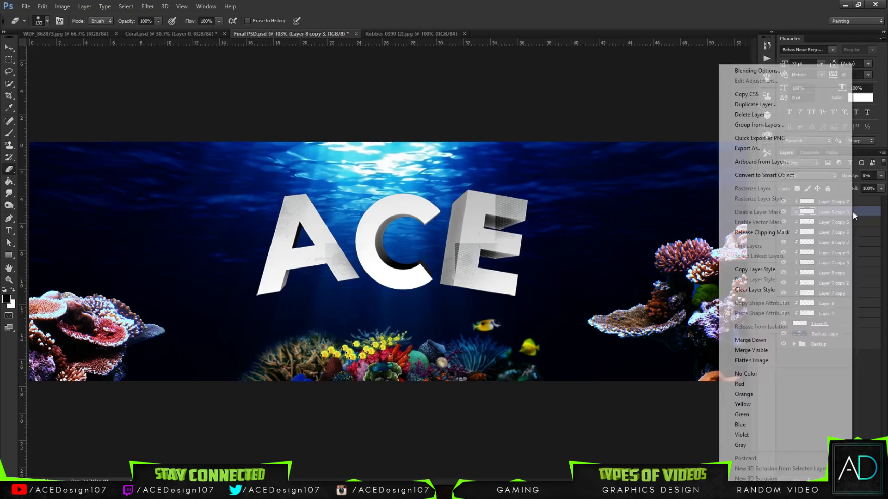
click(741, 435)
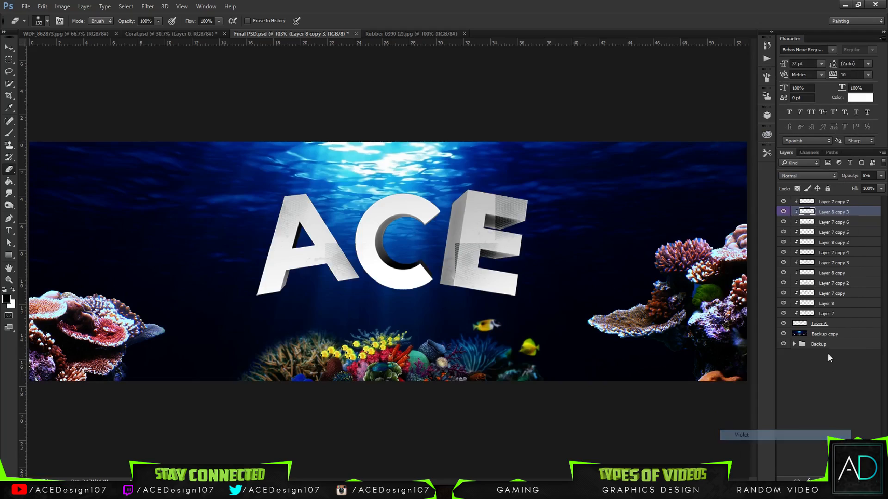
click(783, 221)
click(783, 222)
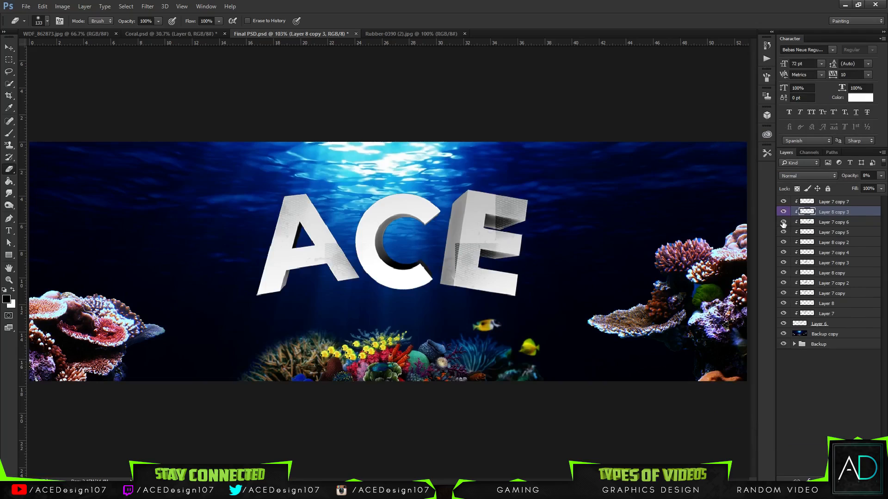
Color-label the splatter layers Layer 8 copy 2 and Layer 8 copy violet
click(783, 243)
right_click(782, 243)
click(735, 435)
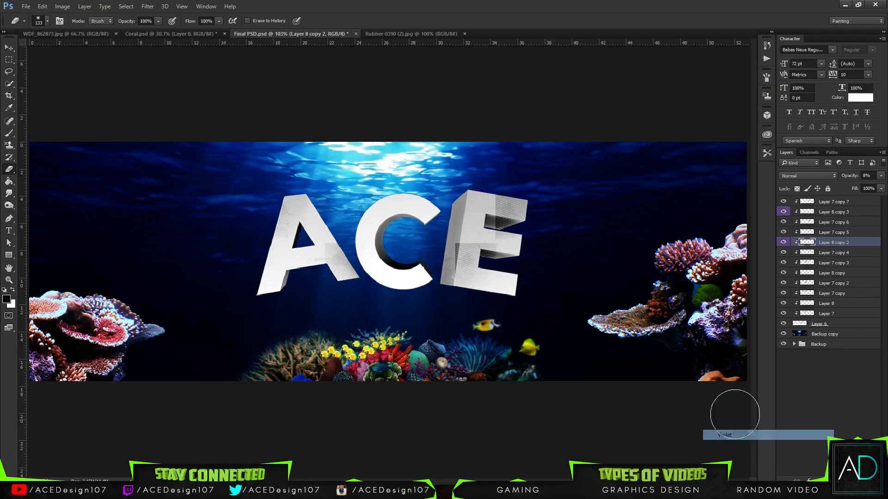
click(784, 272)
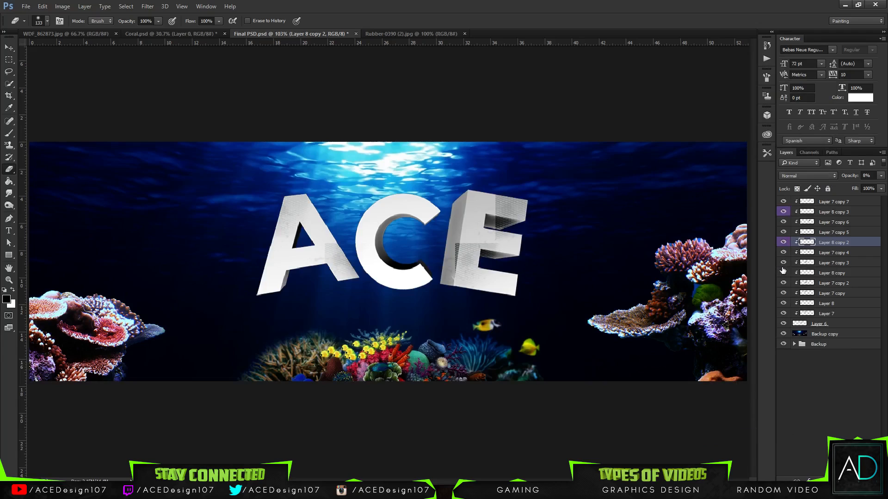
right_click(783, 273)
click(730, 435)
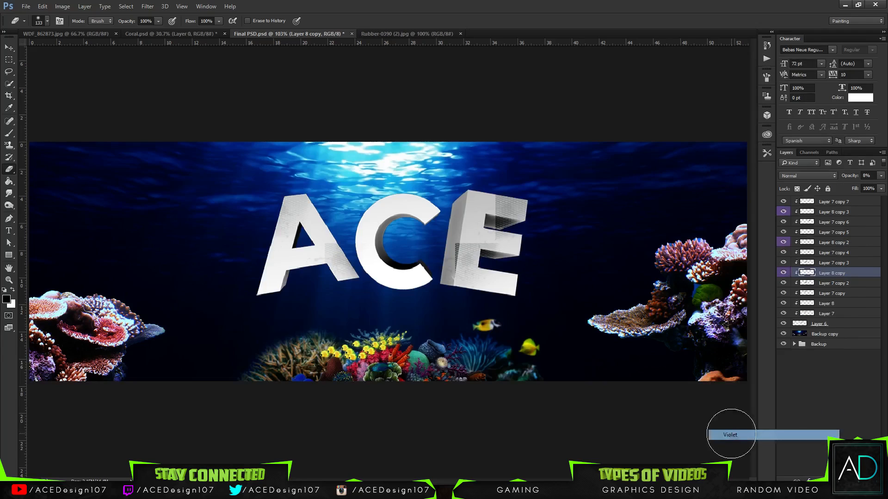
Color-label the original splatter layer, Layer 8, violet and select Layer 7
click(783, 314)
click(783, 314)
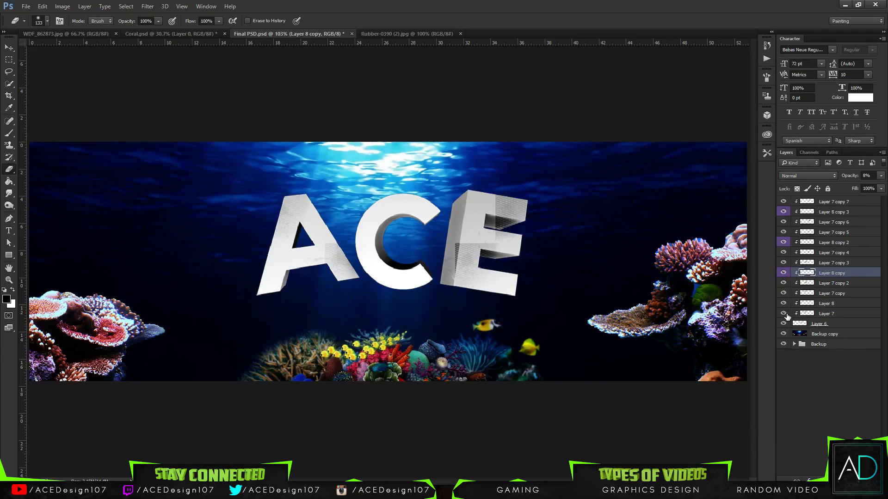
right_click(826, 294)
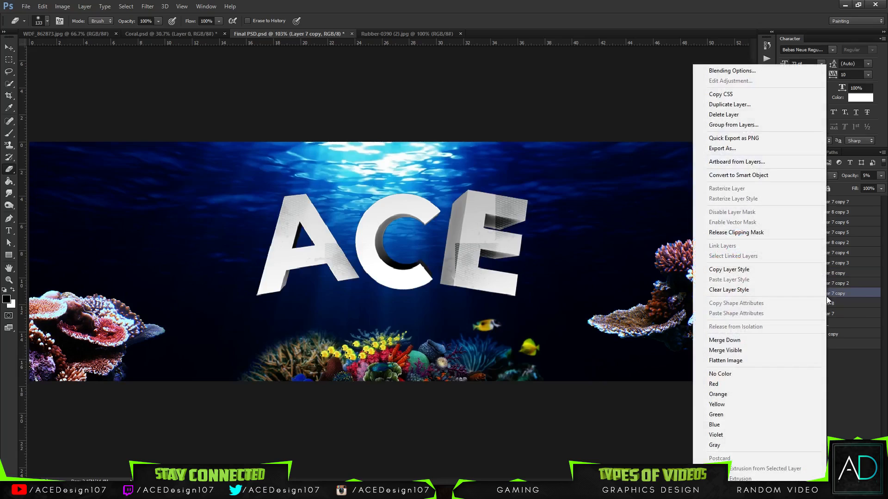
key(Escape)
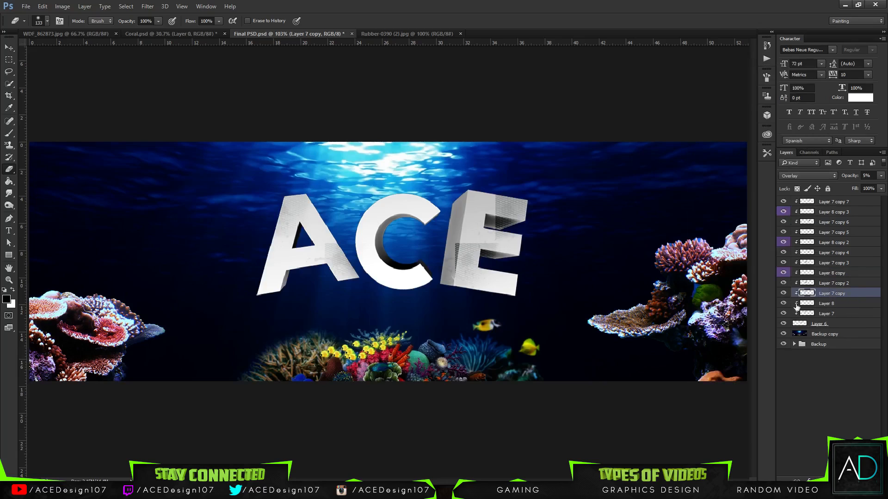
right_click(827, 308)
click(719, 435)
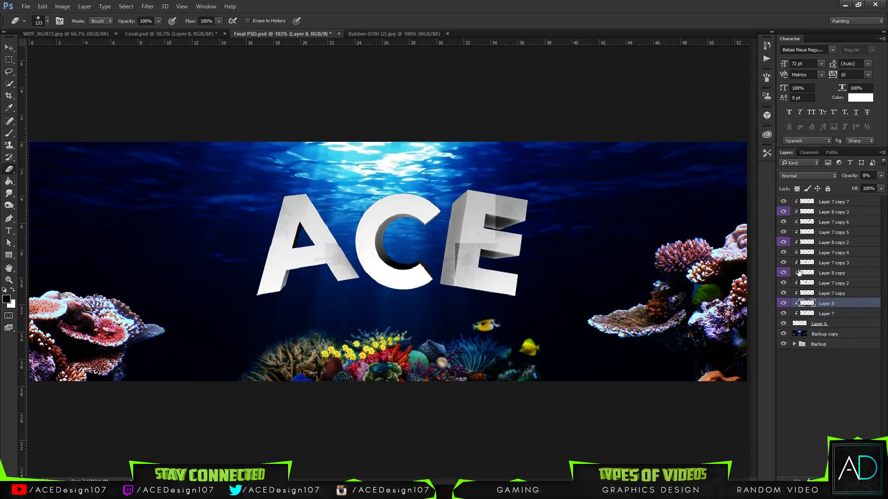
click(811, 314)
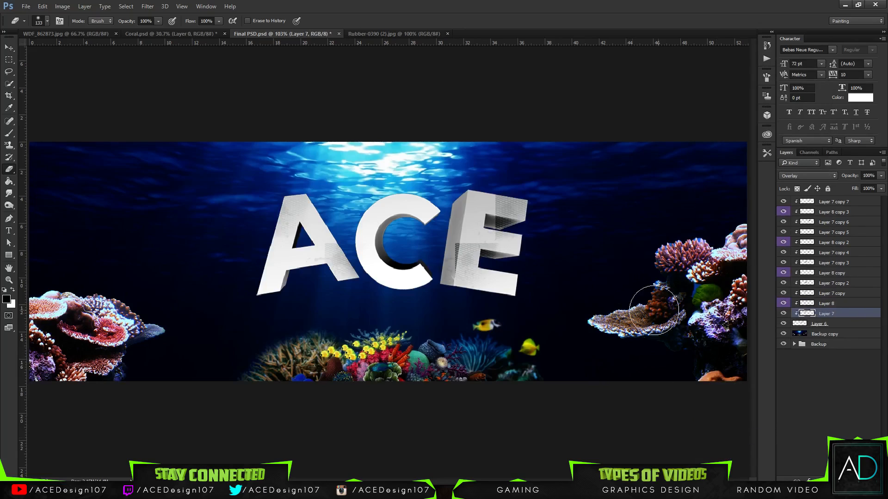
Erase the hard texture edge of Layer 7 copy 2 on the crossbar of the A
click(831, 293)
click(836, 284)
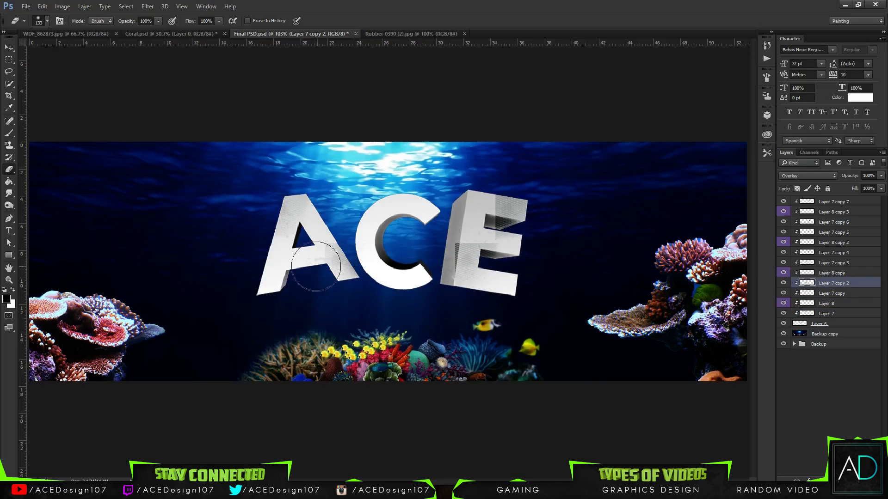
mouse_move(301, 262)
mouse_down()
mouse_move(297, 280)
mouse_move(307, 241)
mouse_move(301, 269)
mouse_up()
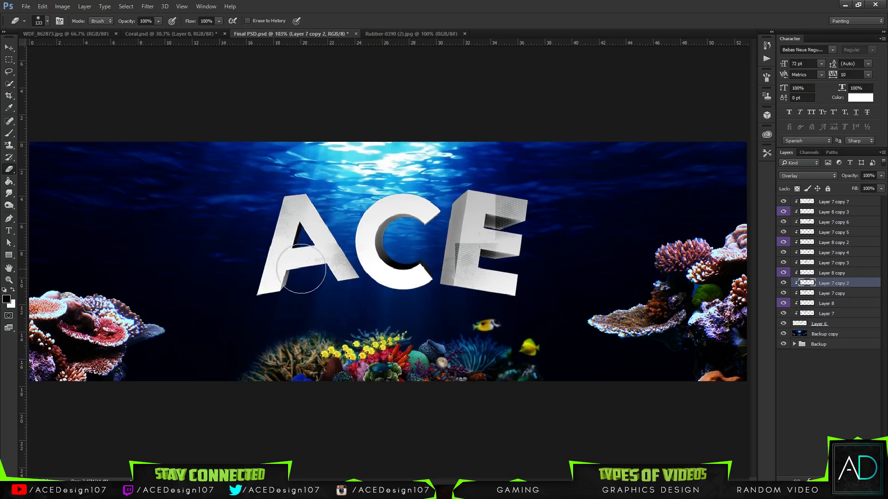
Erase the hard texture edges of Layer 7 copy 4 and Layer 7 copy 5 on the stem of the E
click(834, 265)
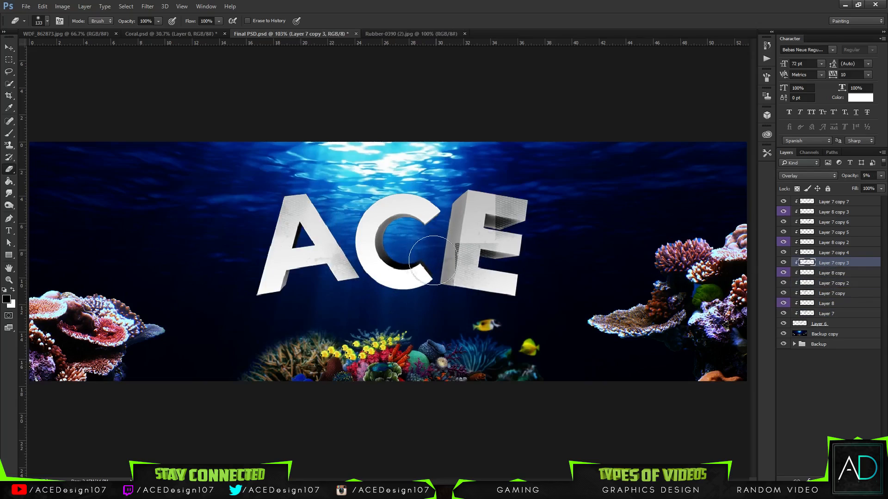
click(818, 252)
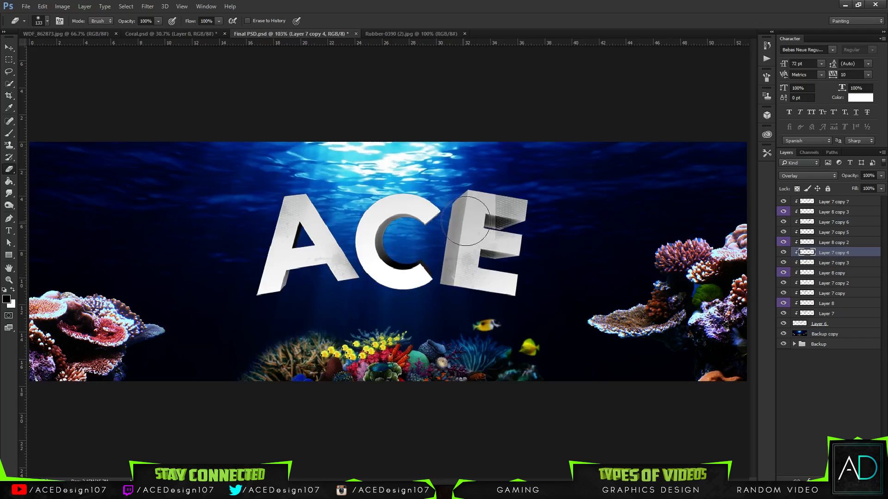
click(827, 262)
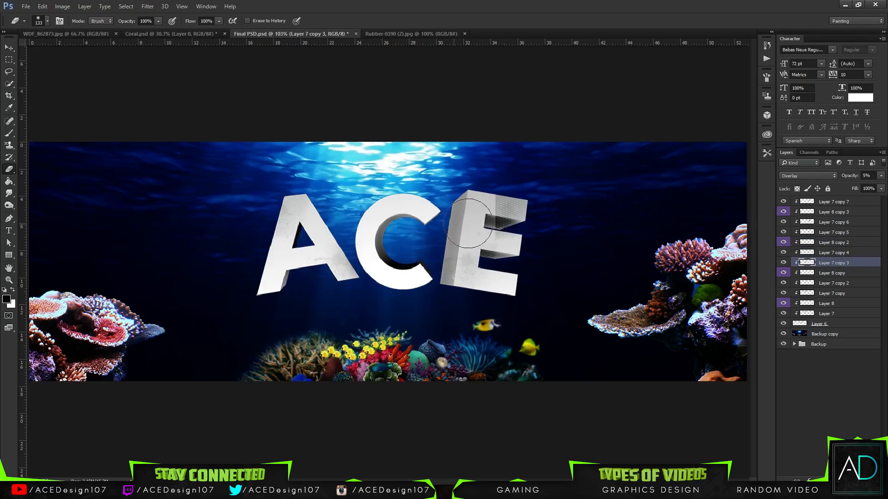
click(828, 234)
mouse_move(463, 240)
mouse_down()
mouse_move(474, 203)
mouse_move(473, 222)
mouse_move(501, 201)
mouse_up()
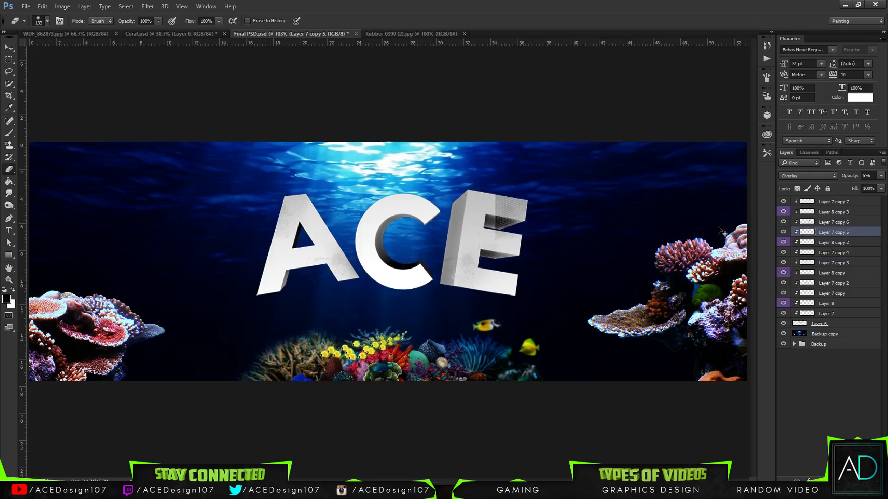
Erase the hard texture edge of Layer 7 copy 6 on the upper arm of the E and select Layer 7 copy 7
click(821, 221)
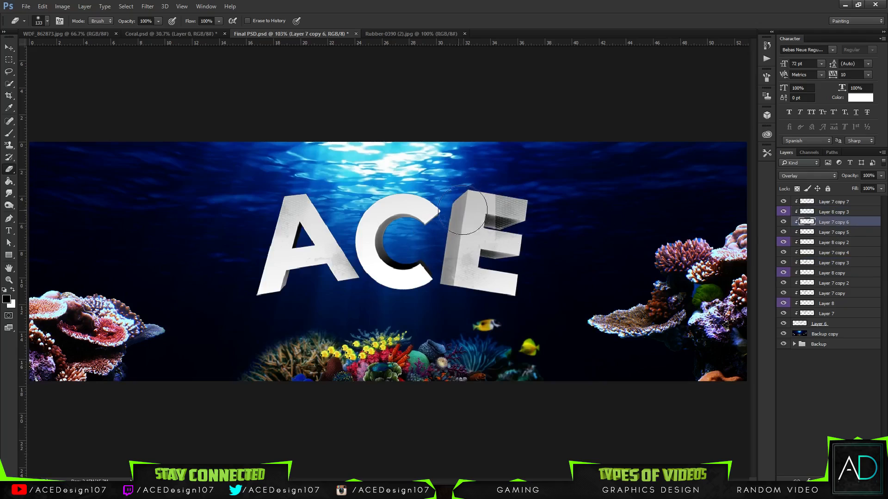
mouse_move(465, 214)
mouse_down()
mouse_move(481, 241)
mouse_move(470, 180)
mouse_move(500, 176)
mouse_up()
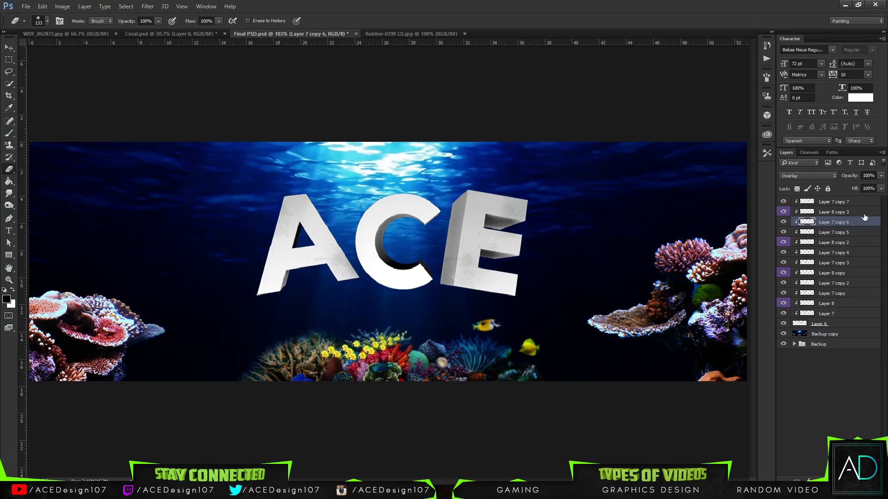
click(863, 212)
click(841, 199)
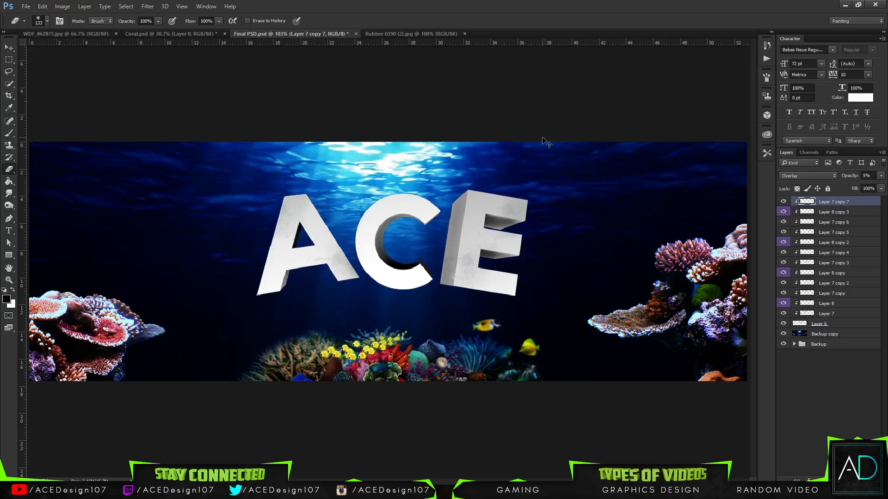
Examine the letter textures close up, selecting the splatter layers Layer 8 copy and Layer 8 copy 2
key(ctrl+plus)
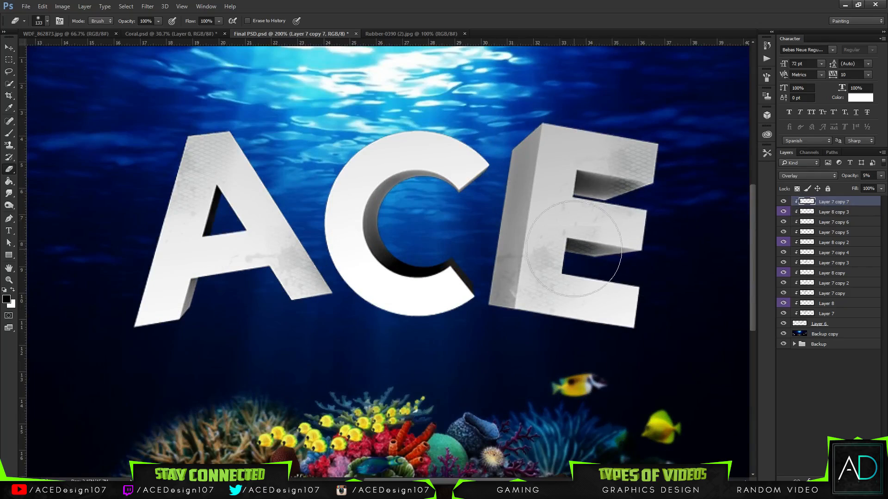
click(835, 274)
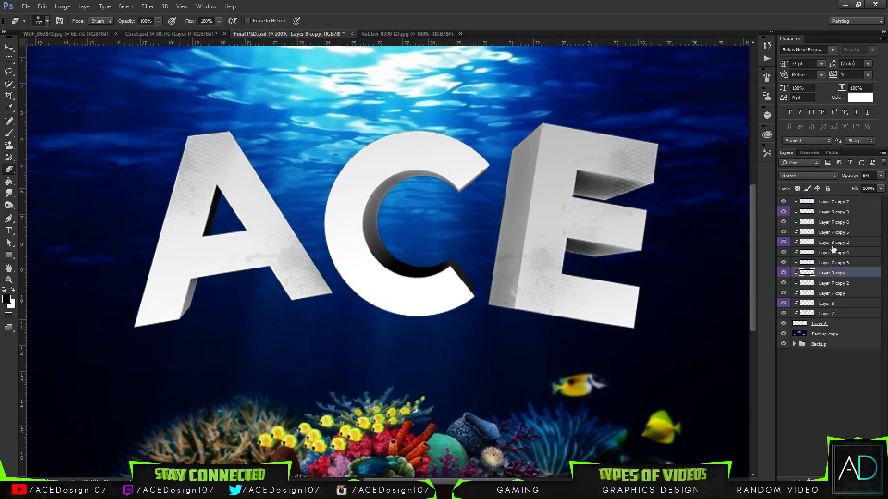
click(838, 243)
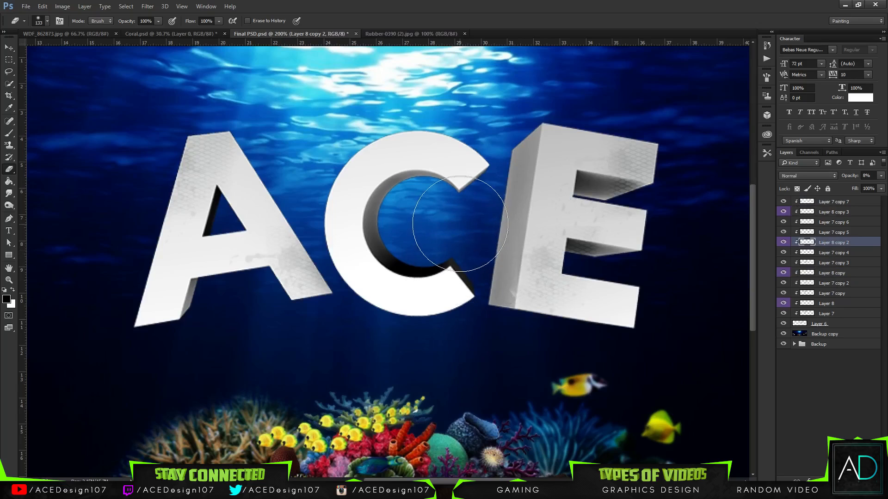
key(ctrl+0)
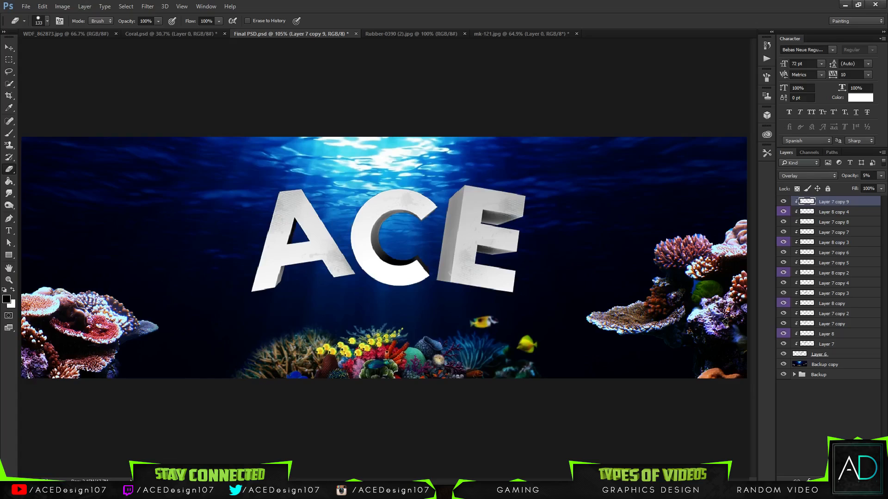
Place the perfect_bubble image at the centre of the banner above the letters and rasterize its layer
click(9, 47)
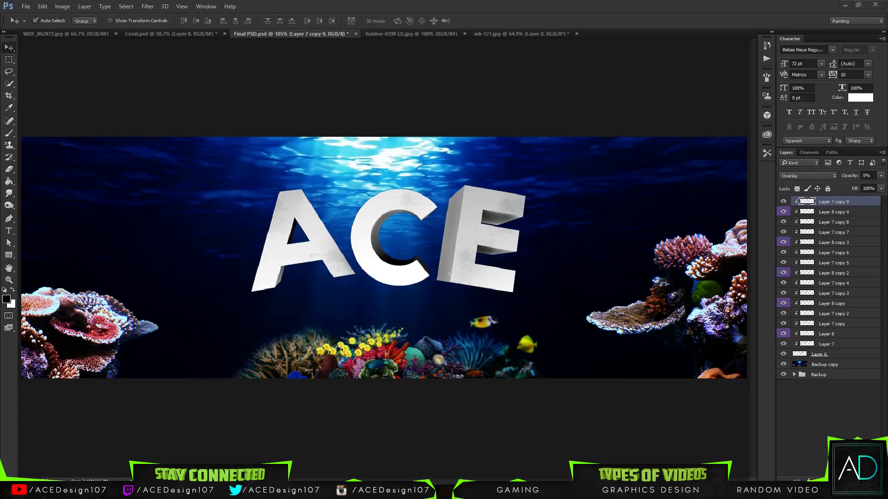
drag(1, 264, 287, 225)
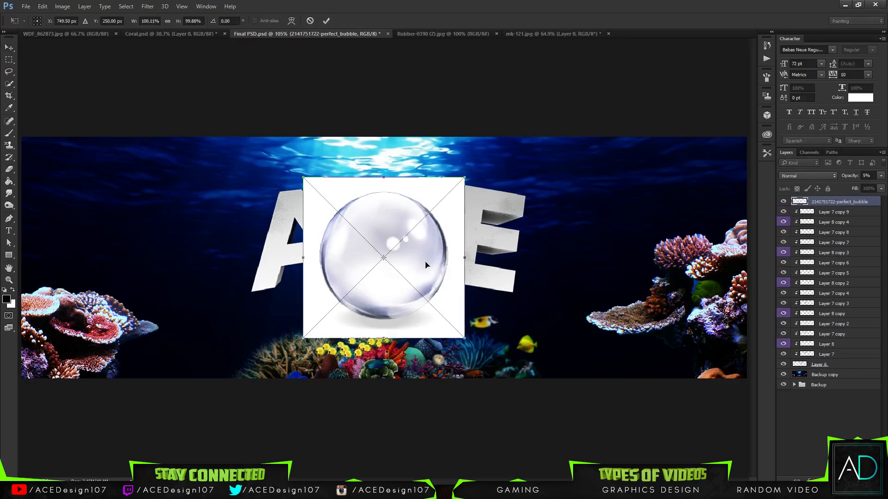
key(Return)
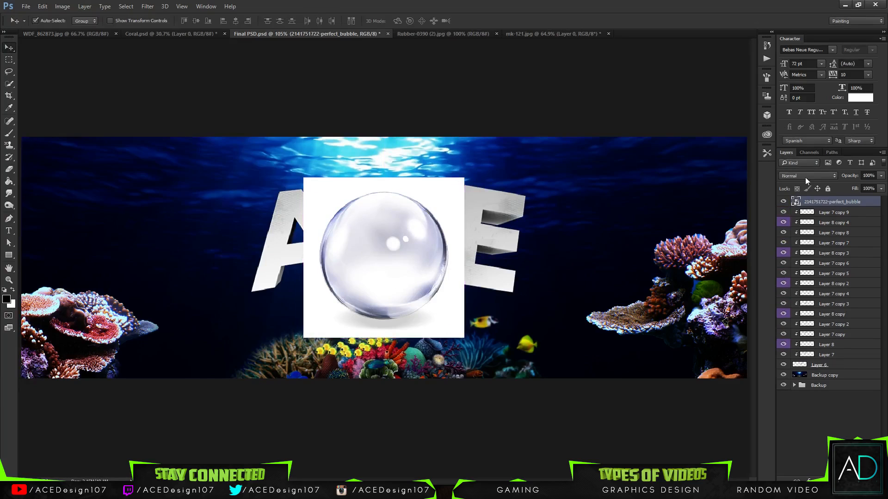
right_click(843, 202)
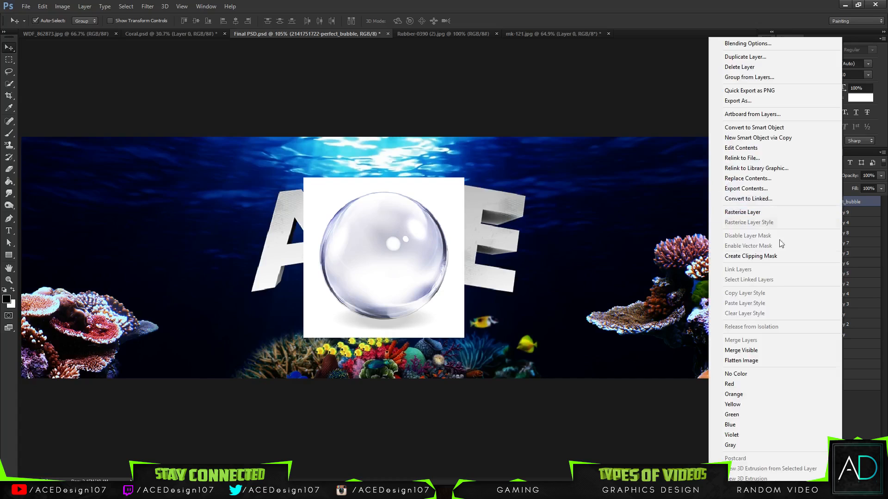
click(758, 213)
Try different blend modes on the bubble layer, from Linear Dodge (Add) through Linear Burn and Soft Light to Divide
click(795, 178)
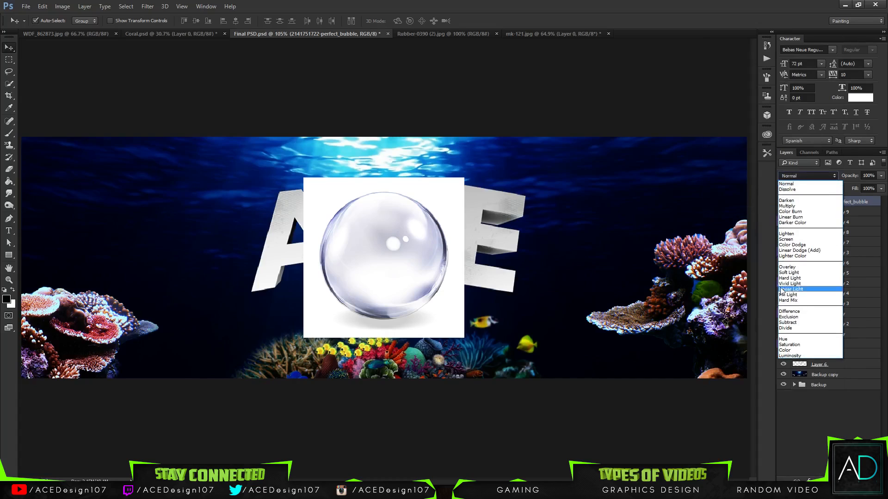
click(793, 250)
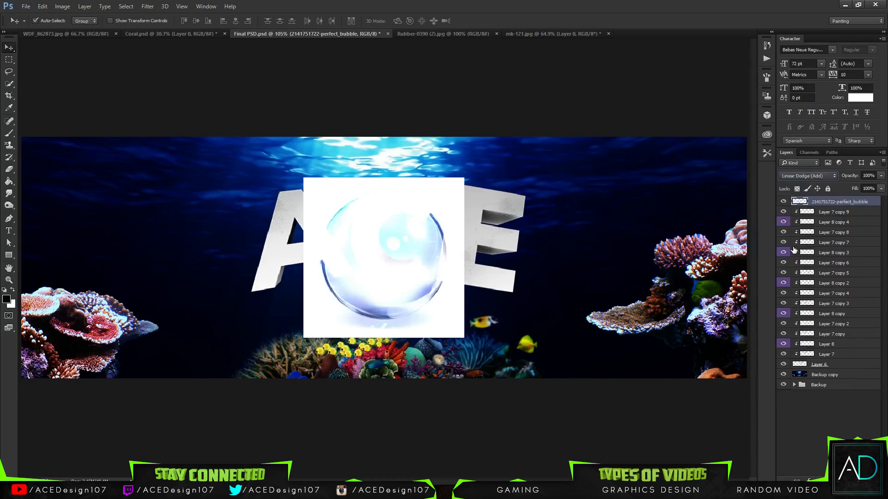
key(shift+minus)
key(shift+minus)
key(shift+minus)
key(shift+minus)
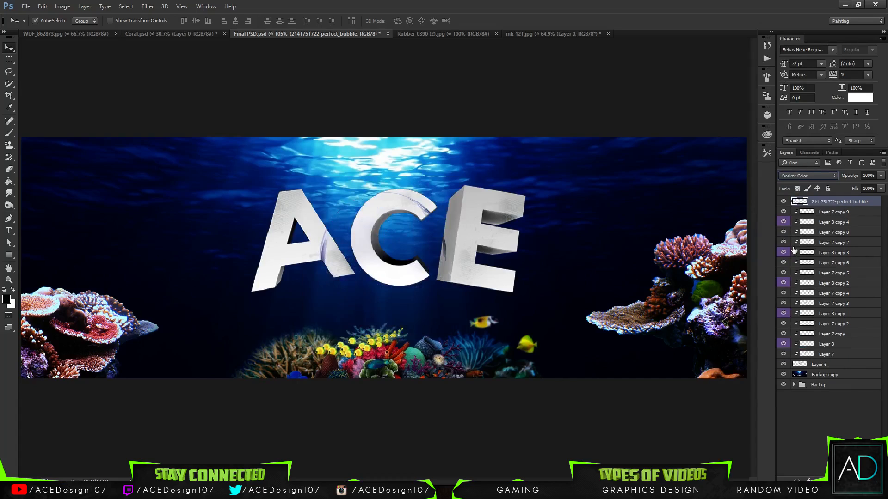
key(shift+minus)
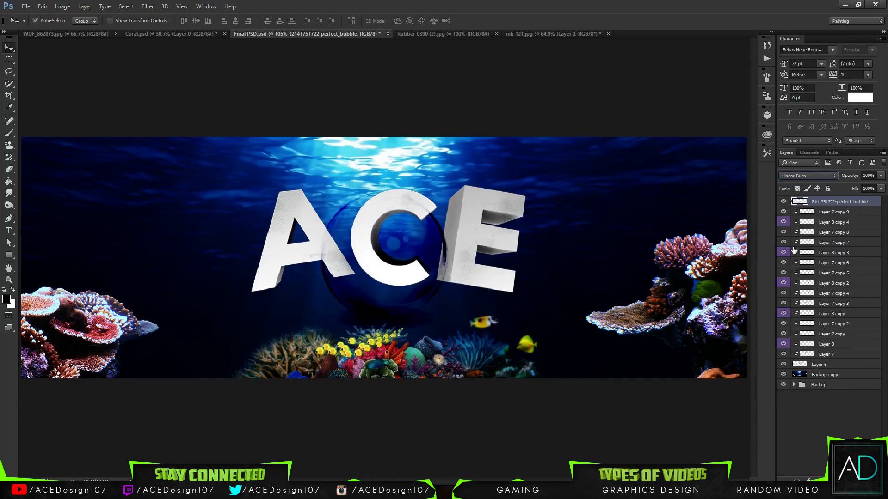
key(shift+plus)
key(shift+plus)
key(shift+plus)
key(shift+plus)
key(shift+plus)
key(shift+plus)
key(shift+plus)
key(shift+plus)
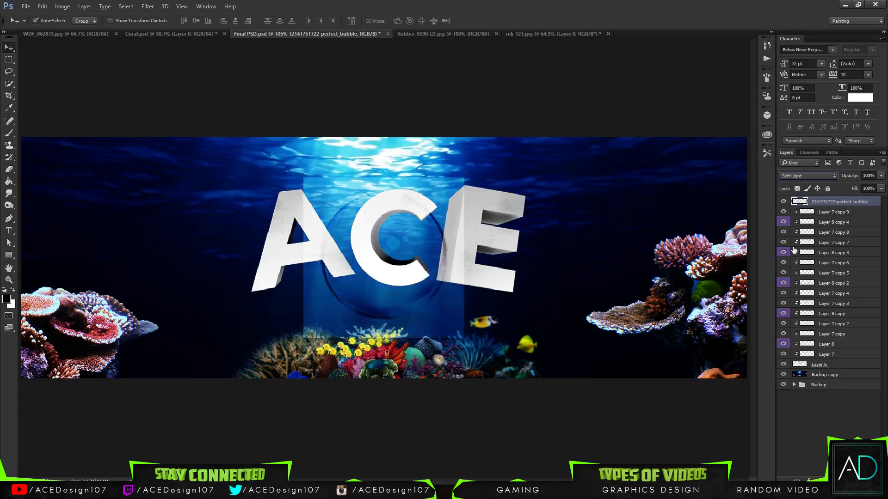
key(shift+plus)
key(shift+plus)
key(shift+plus)
key(shift+plus)
key(shift+plus)
key(shift+plus)
key(shift+plus)
key(shift+plus)
key(shift+plus)
key(shift+plus)
key(shift+plus)
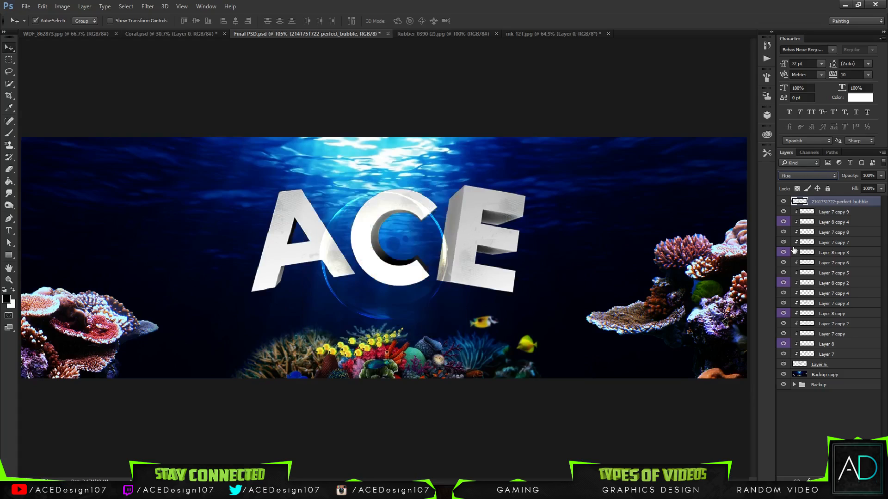
key(Up)
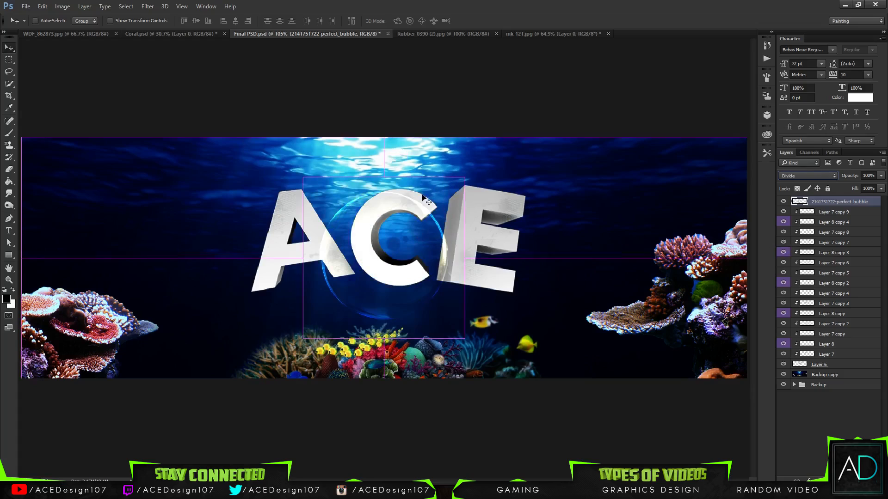
Scale the bubble down to about 33% and move it onto the upper arm of the E
key(ctrl+t)
drag(449, 226, 467, 193)
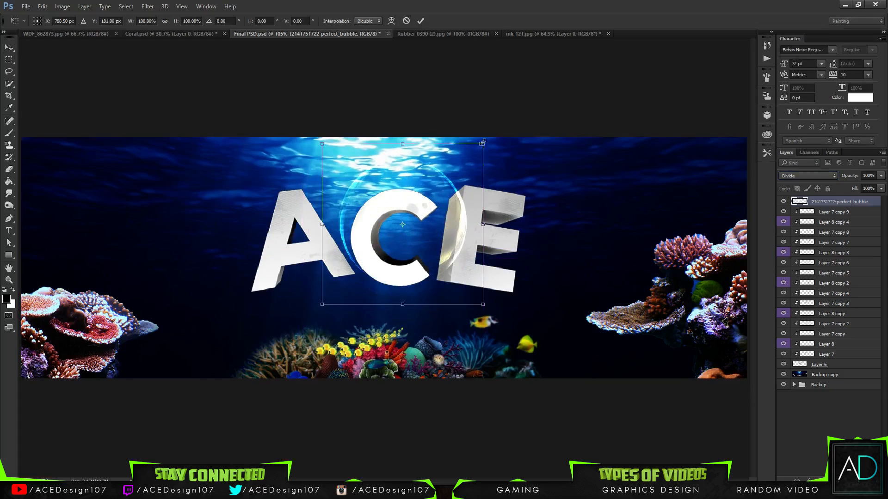
drag(482, 142, 421, 190)
drag(416, 229, 521, 194)
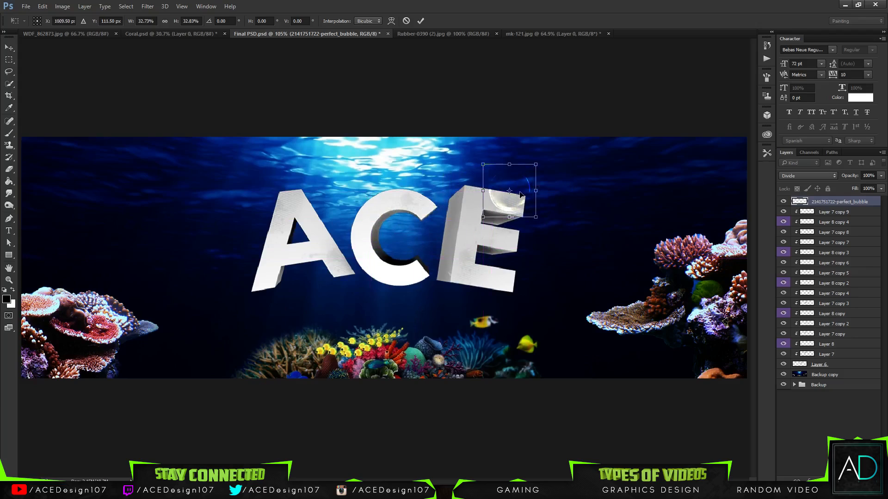
key(Return)
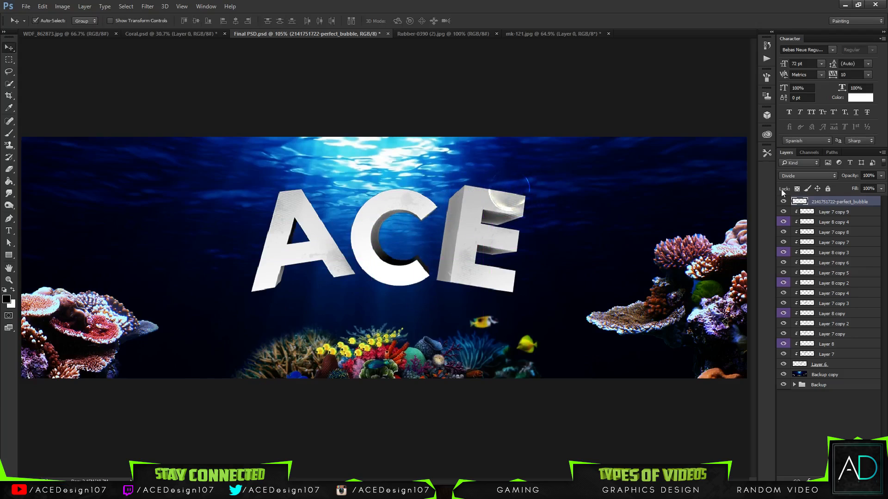
Set the bubble layer's blend mode to Linear Burn
click(803, 178)
click(786, 287)
key(Up)
key(Up)
key(Up)
key(Up)
key(Up)
key(Up)
key(Up)
key(Up)
key(Up)
key(Up)
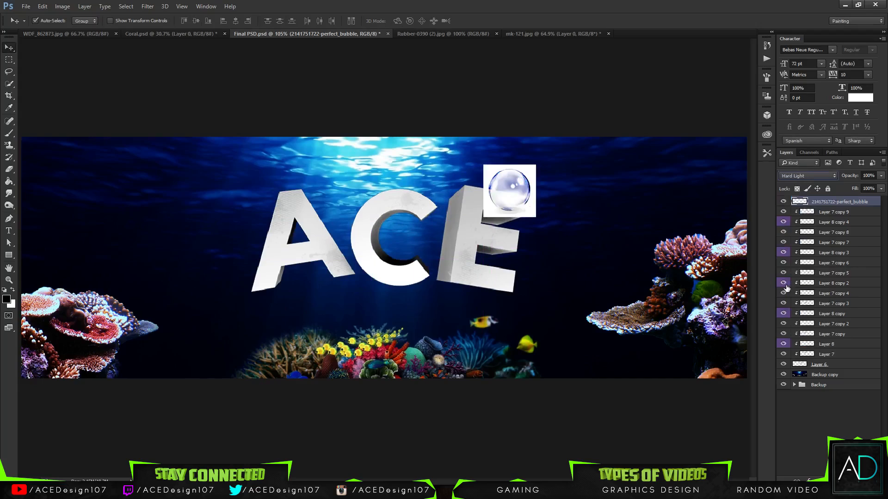
key(Up)
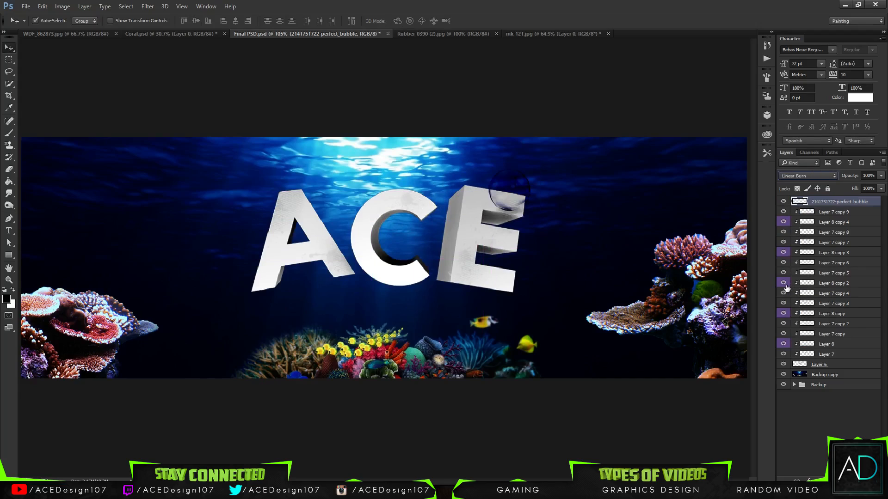
Shrink the bubble to about 54% and position it at the tip of the E's upper arm
key(ctrl+t)
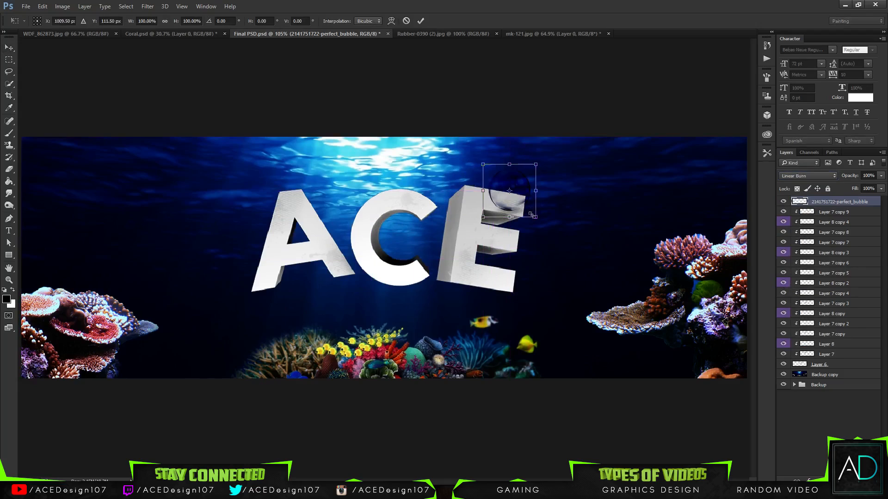
mouse_move(535, 217)
mouse_down()
mouse_move(512, 192)
mouse_move(521, 208)
mouse_up()
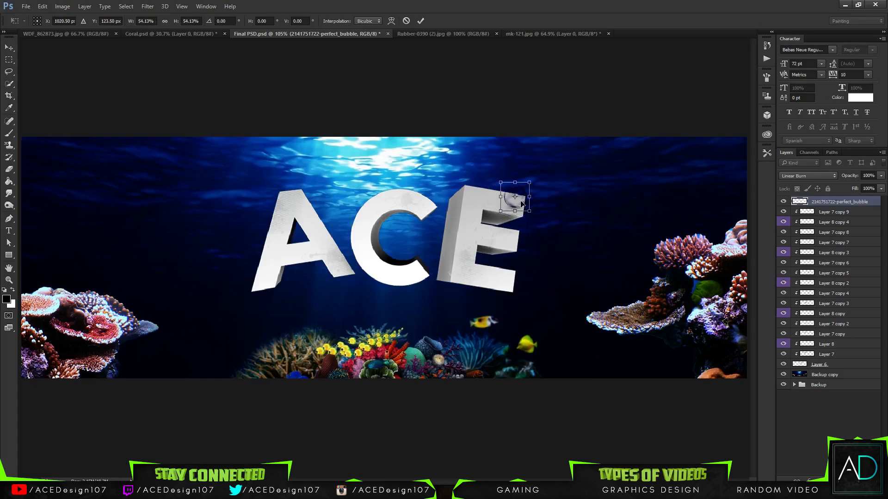
key(Return)
Duplicate the bubble layer and move the copy between the lower parts of the A and the C
key(ctrl+j)
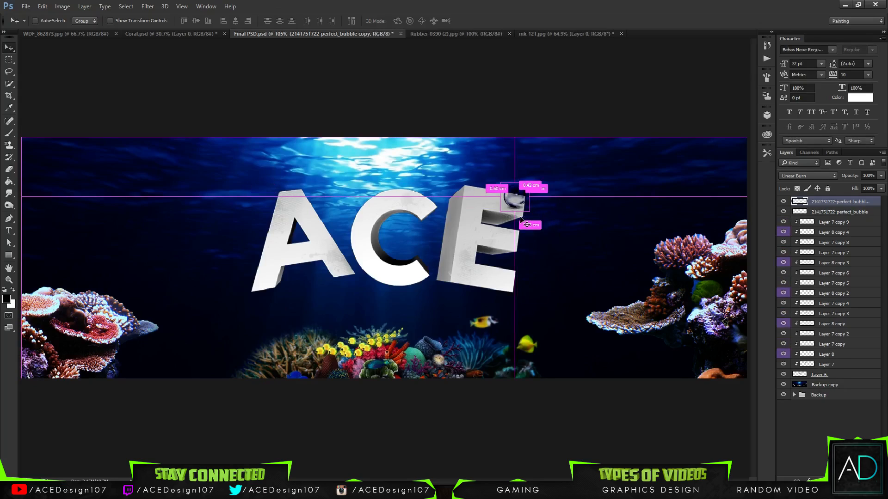
key(ctrl+t)
drag(526, 208, 361, 276)
key(Return)
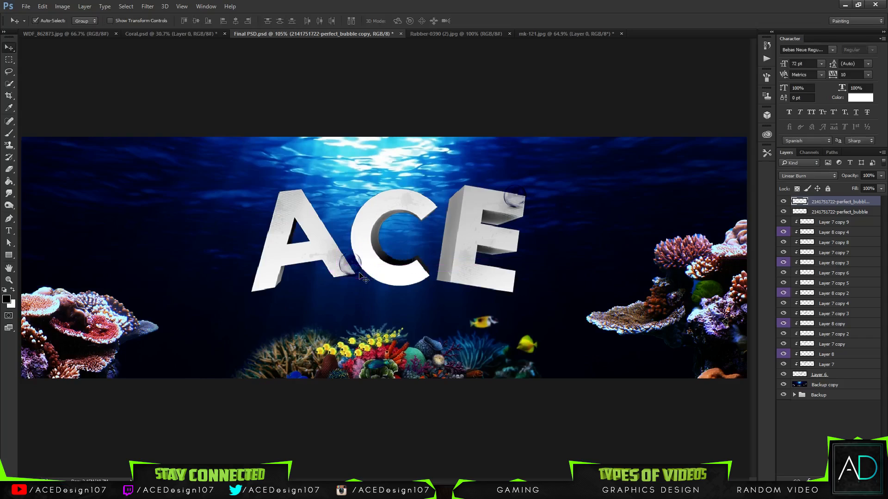
Add a new layer directly beneath the copied bubble's layer for work around the bubble between the A and C
key(e)
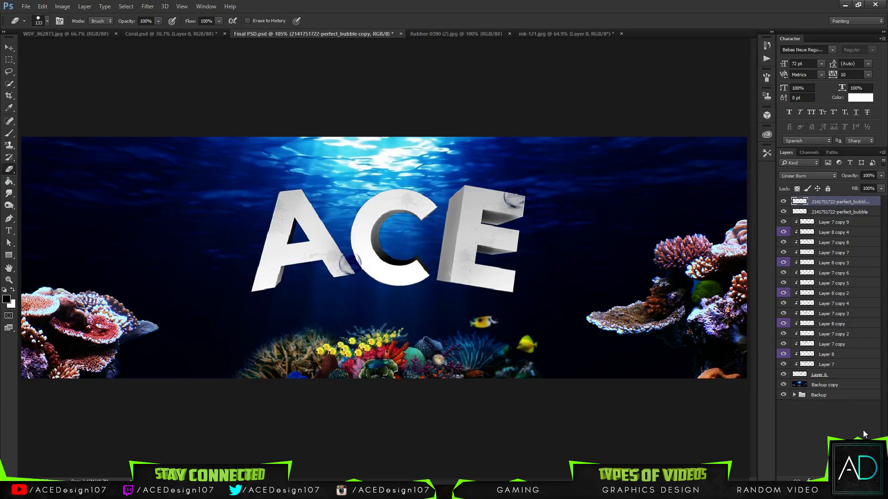
key(ctrl+shift+alt+n)
drag(836, 205, 834, 216)
key(ctrl+plus)
key(ctrl+plus)
key(ctrl+plus)
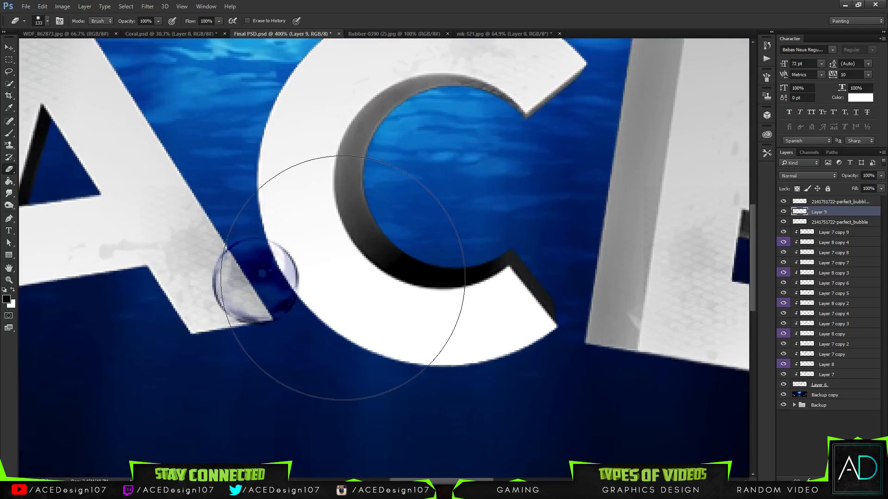
Paint a black shadow along the lower edge of the bubble between the A and C with a 25 px soft brush
key(b)
click(44, 24)
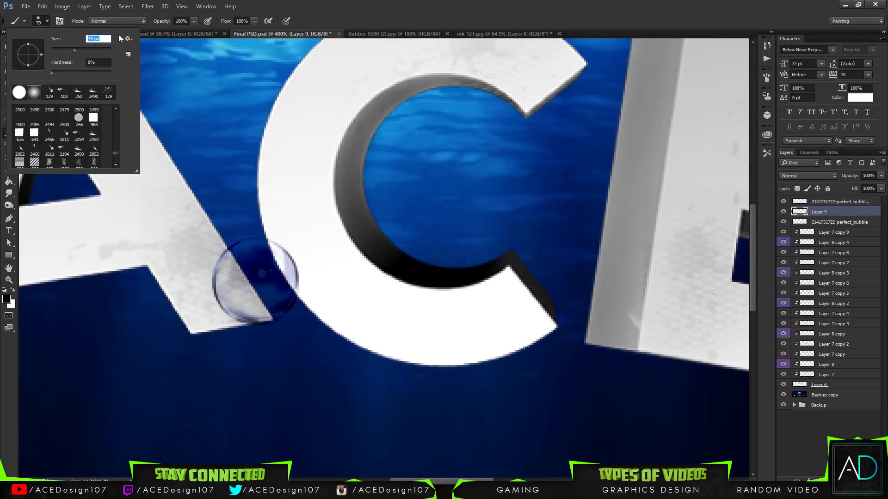
text(25)
key(Return)
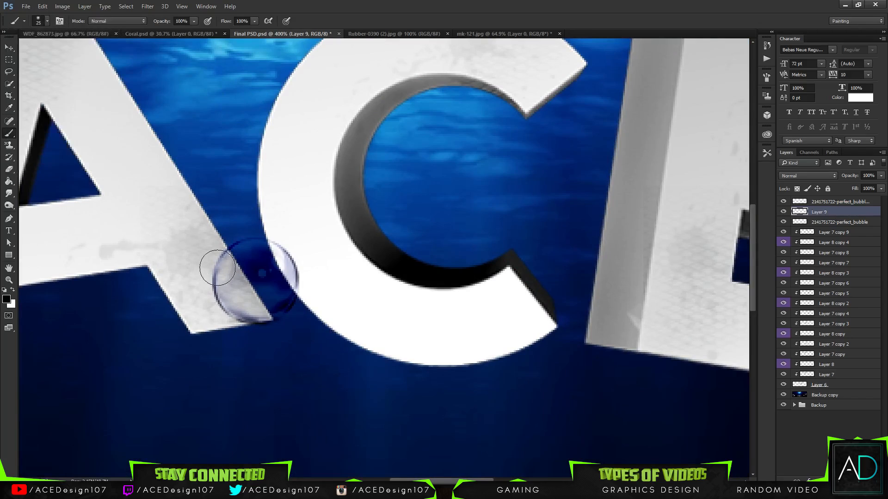
mouse_move(218, 268)
mouse_down()
mouse_move(216, 302)
mouse_move(225, 308)
mouse_move(221, 270)
mouse_move(243, 322)
mouse_up()
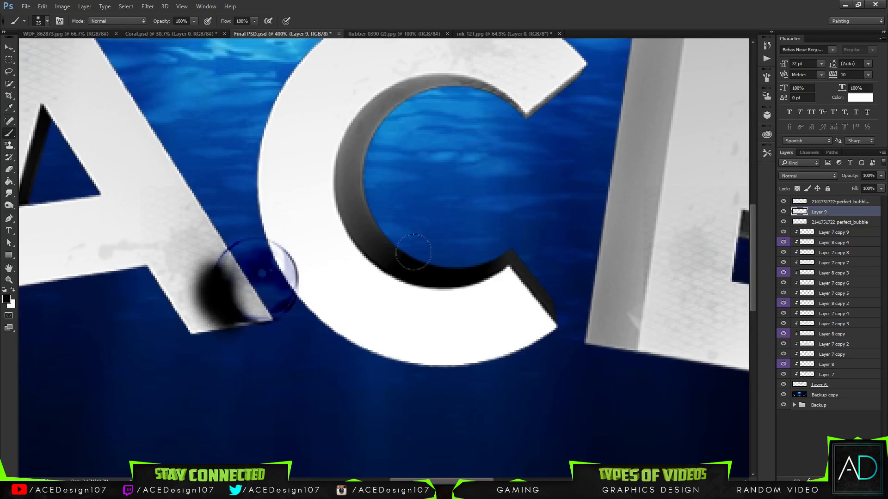
Try the Soft Light and Overlay blend modes on the shadow layer and return it to Normal
click(808, 176)
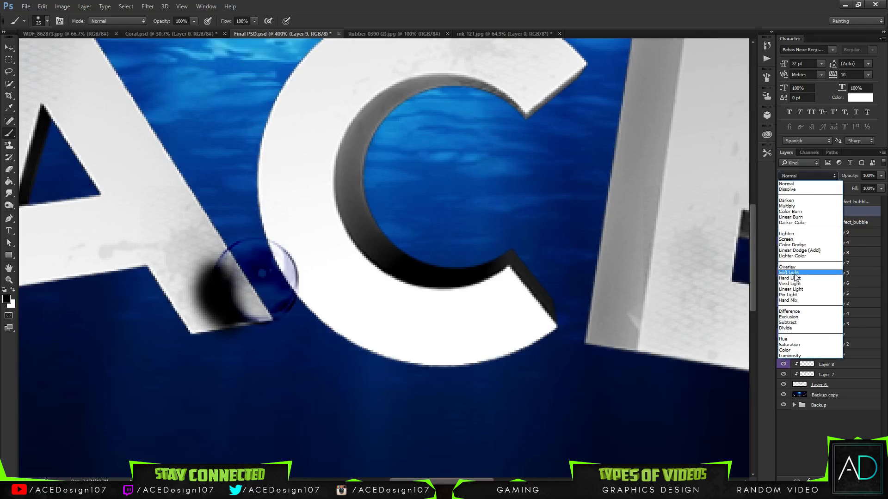
click(793, 274)
key(Up)
key(Up)
key(Down)
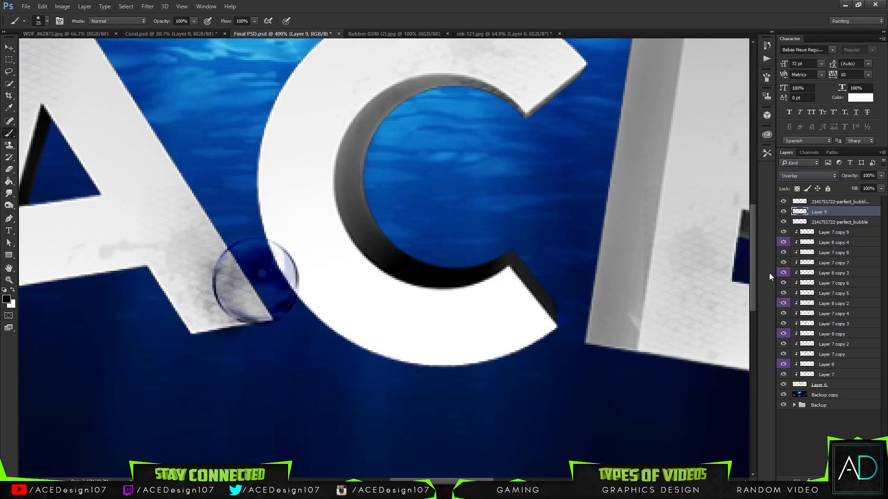
key(Down)
key(Down)
key(Up)
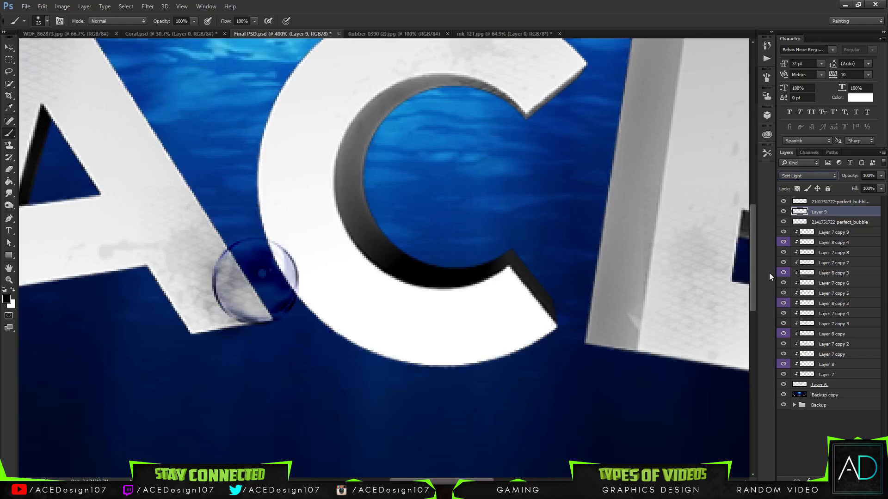
click(808, 176)
click(806, 183)
click(807, 177)
click(806, 179)
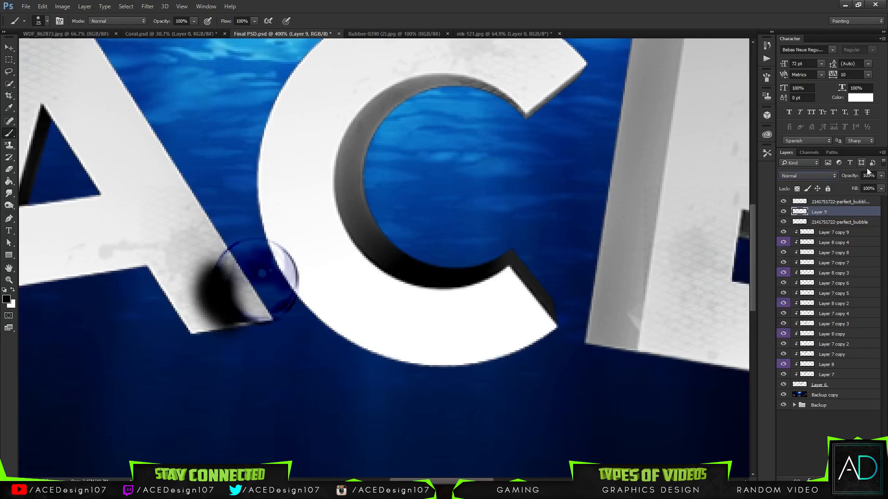
Lower the opacity of the shadow layer beneath the bubble between the A and C to 21%
click(880, 176)
drag(881, 185, 852, 185)
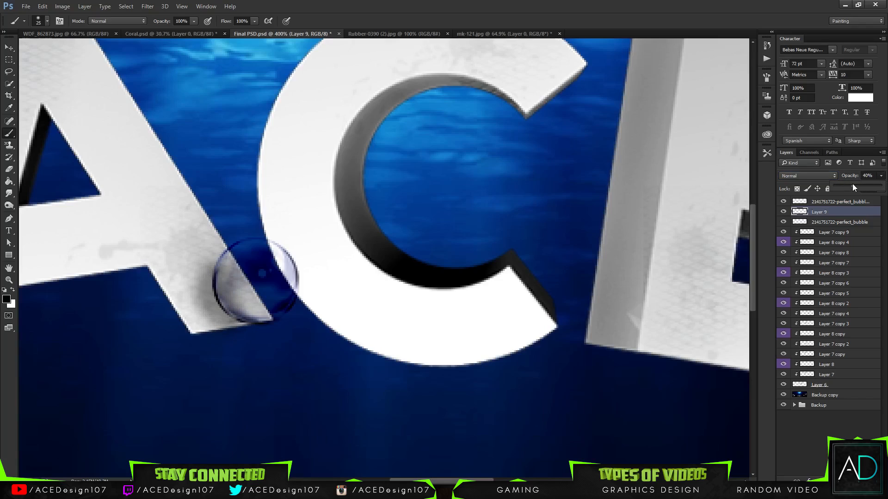
key(ctrl+minus)
key(ctrl+minus)
key(ctrl+minus)
key(ctrl+minus)
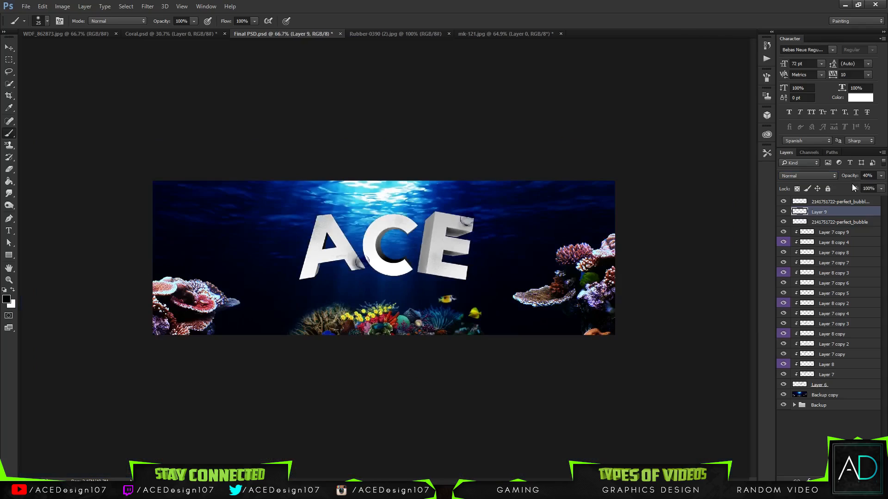
click(881, 176)
key(ctrl+plus)
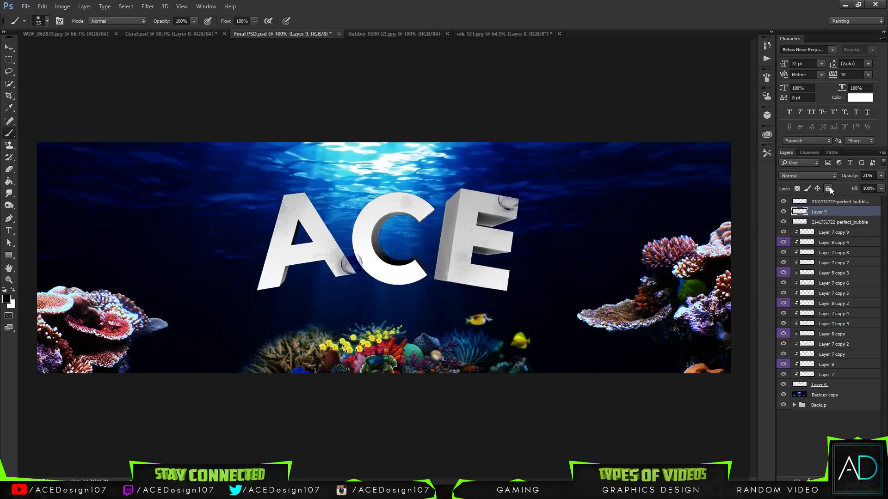
key(ctrl+j)
key(ctrl+t)
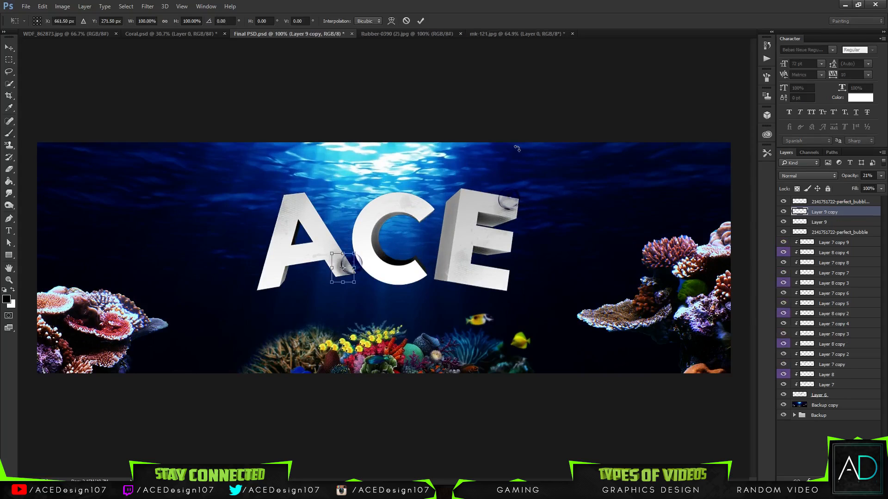
key(Escape)
key(ctrl+z)
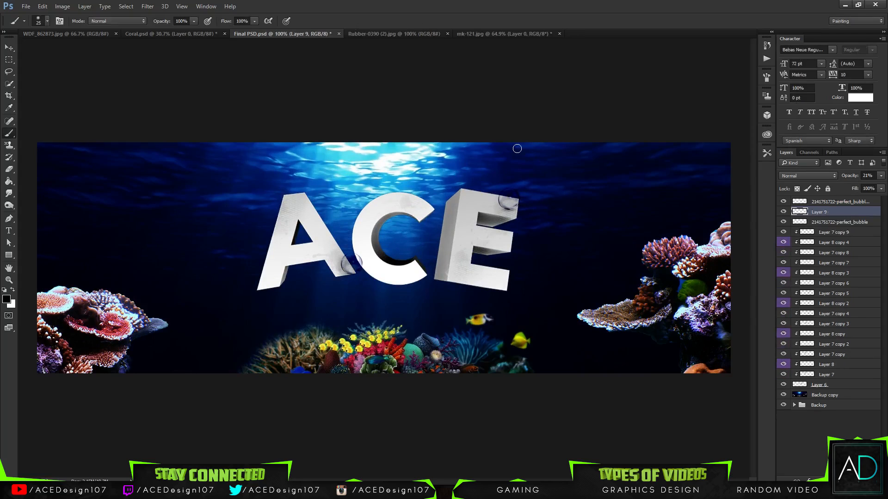
Duplicate the bubble between the A and C, shrink the copy and place it at the inner right corner above the A's crossbar
click(831, 203)
key(ctrl+j)
key(ctrl+t)
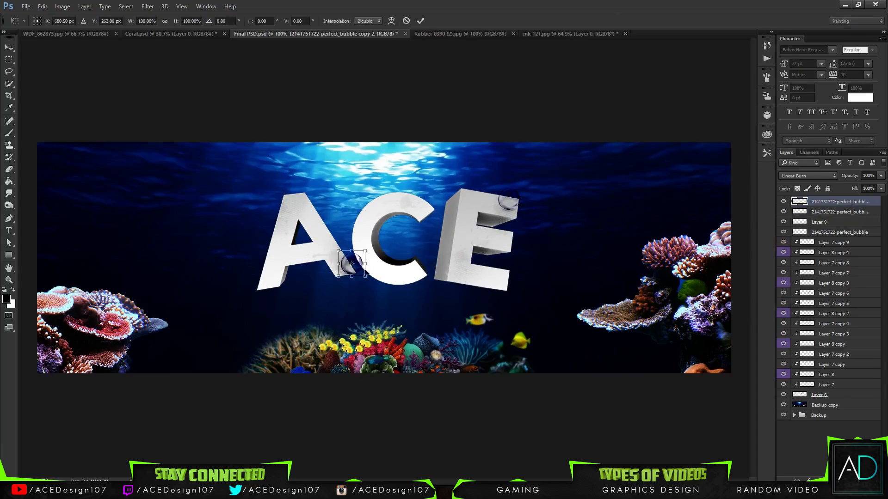
mouse_move(357, 271)
mouse_down()
mouse_move(384, 245)
mouse_move(388, 208)
mouse_move(278, 202)
mouse_move(304, 227)
mouse_move(424, 222)
mouse_move(314, 246)
mouse_up()
key(Return)
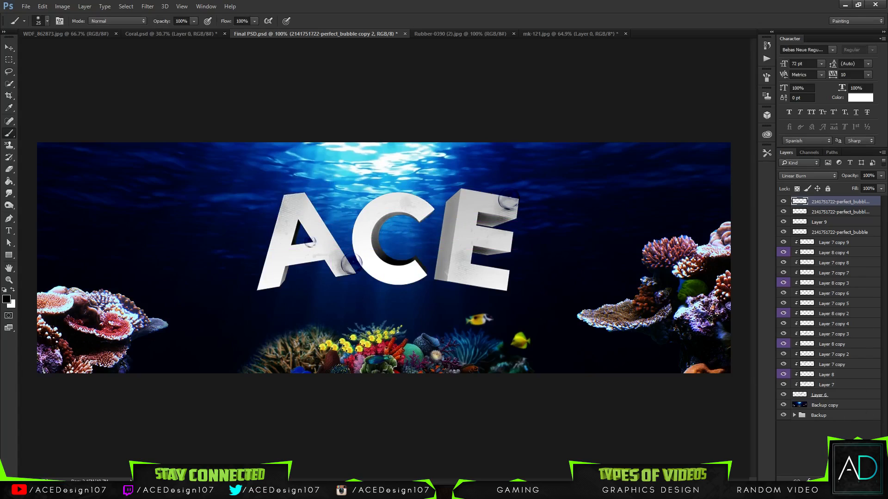
Add a new layer beneath the A's small bubble and paint a black shadow under the bubble with a 10 px soft brush
key(ctrl+shift+alt+n)
drag(825, 202, 824, 219)
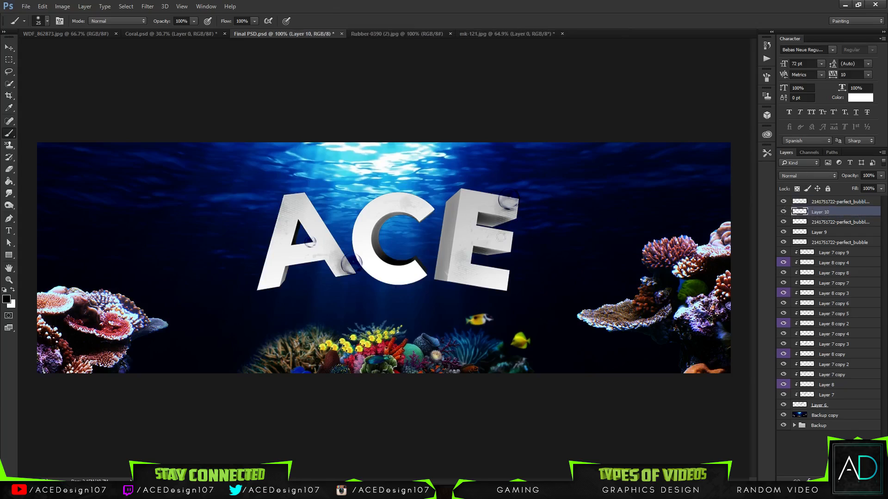
key(ctrl+plus)
key(ctrl+plus)
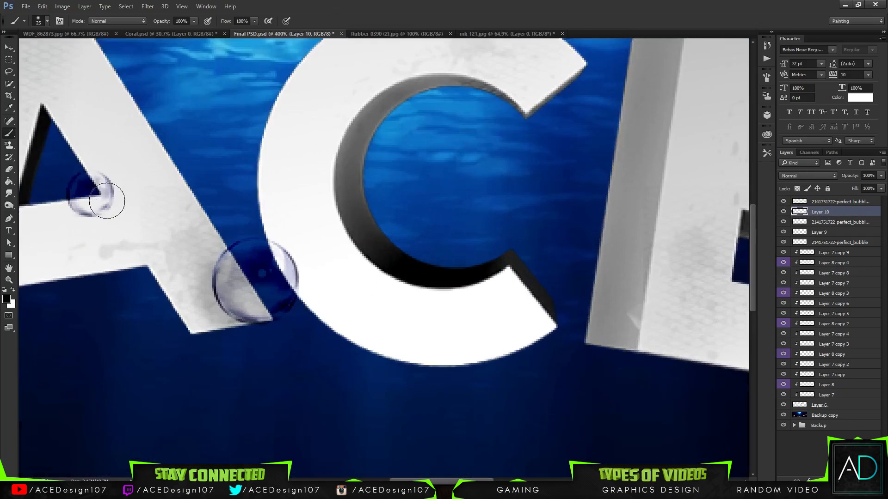
click(47, 21)
click(98, 41)
key(Return)
mouse_move(91, 216)
mouse_down()
mouse_move(114, 206)
mouse_move(93, 220)
mouse_move(77, 217)
mouse_up()
Lower the opacity of the small bubble's shadow layer on the A to 15%
drag(881, 176, 839, 185)
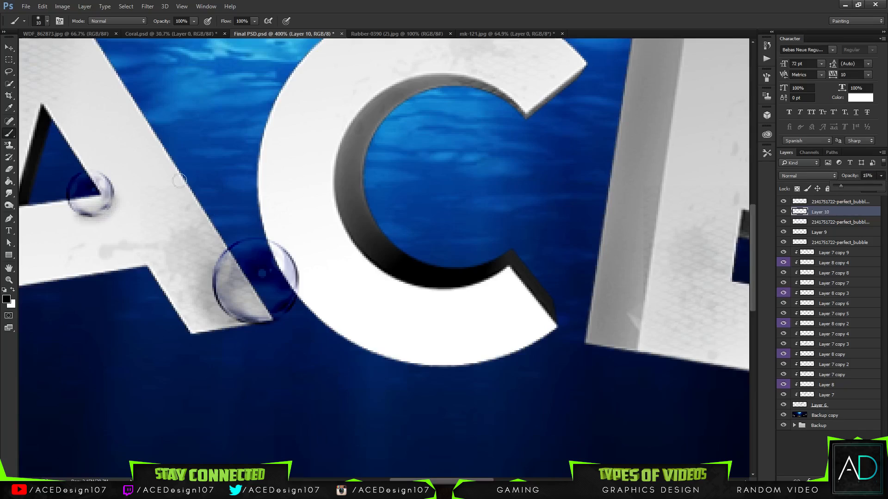
click(103, 198)
key(ctrl+0)
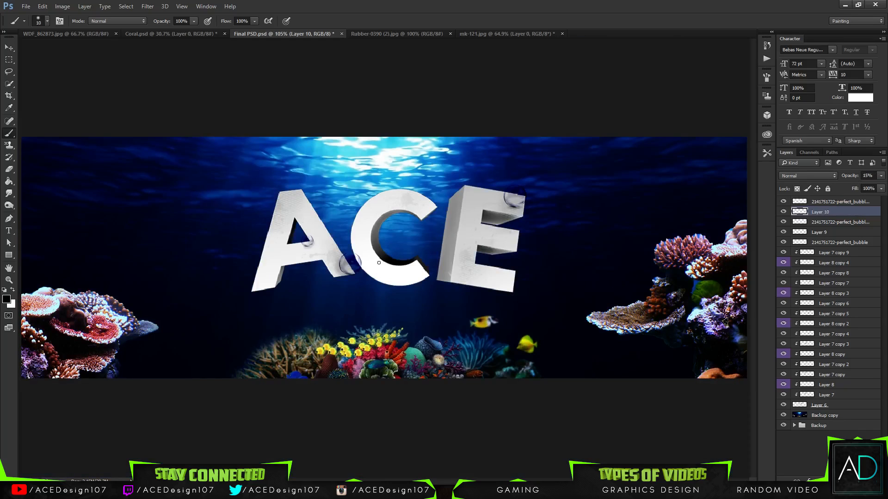
Duplicate the A's small bubble and position the copy on the inner edge of the C's upper curve
click(831, 202)
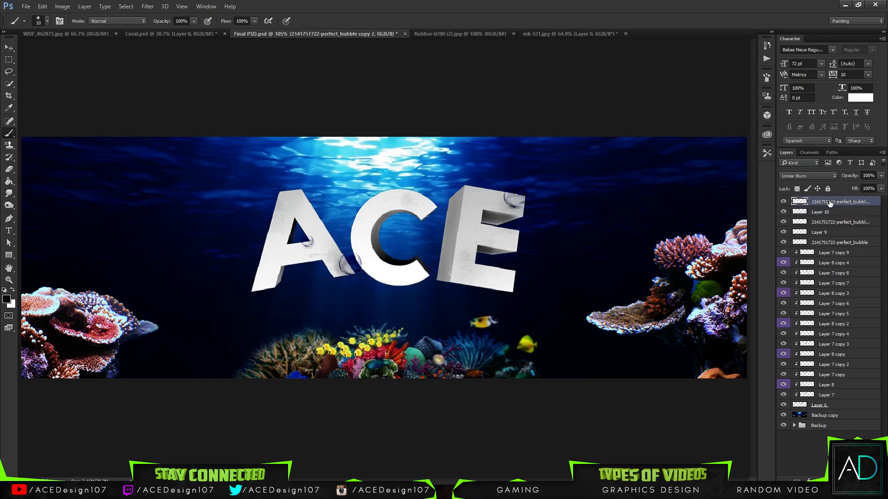
key(ctrl+j)
key(ctrl+t)
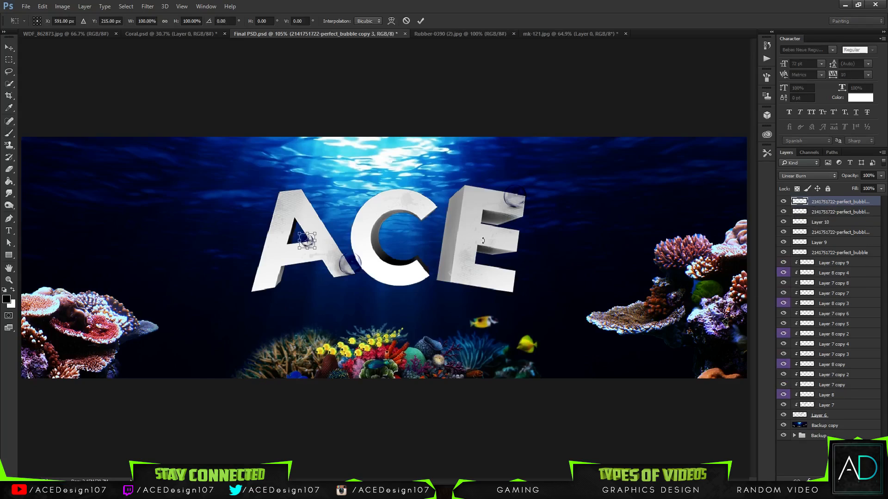
mouse_move(309, 246)
mouse_down()
mouse_move(278, 273)
mouse_move(301, 181)
mouse_move(280, 198)
mouse_move(394, 194)
mouse_move(391, 212)
mouse_move(381, 205)
mouse_up()
key(Return)
key(b)
key(ctrl+t)
key(Return)
key(b)
key(ctrl+t)
key(Return)
key(b)
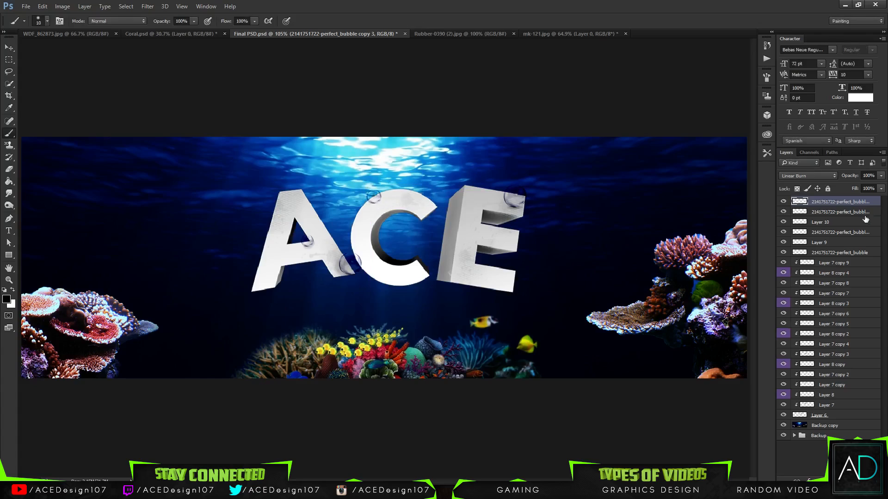
Add a layer beneath the C's bubble, paint a black shadow on it and set the layer's opacity to 30%
click(856, 481)
drag(832, 203, 832, 218)
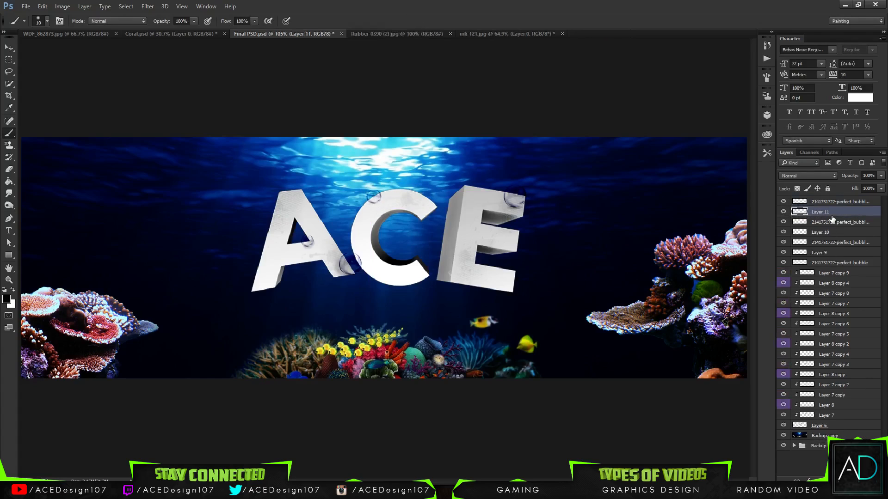
key(ctrl+shift+n)
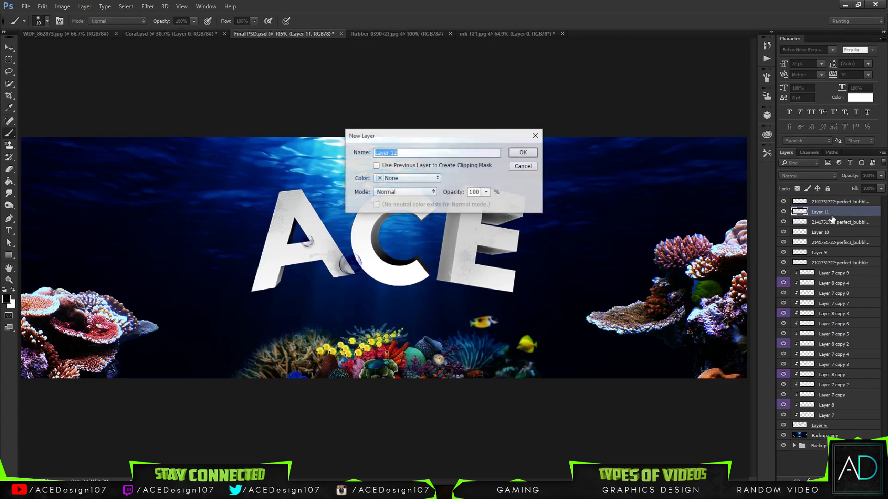
key(Escape)
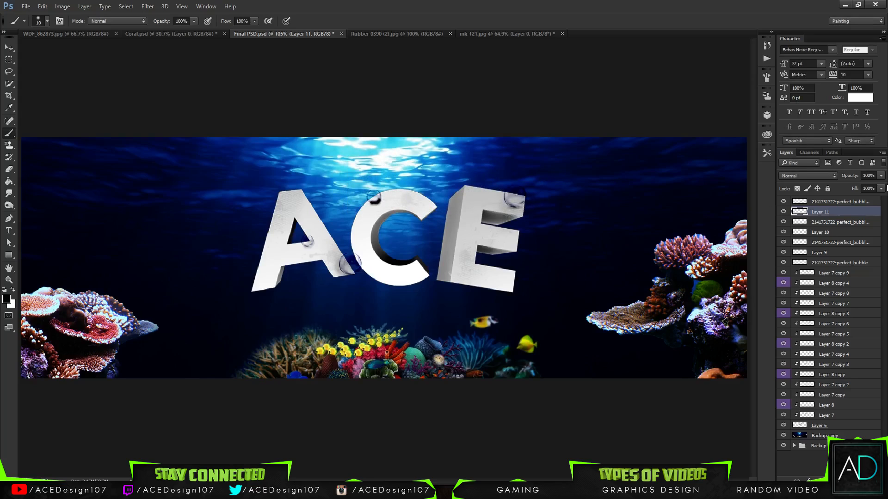
click(879, 177)
drag(854, 185, 848, 185)
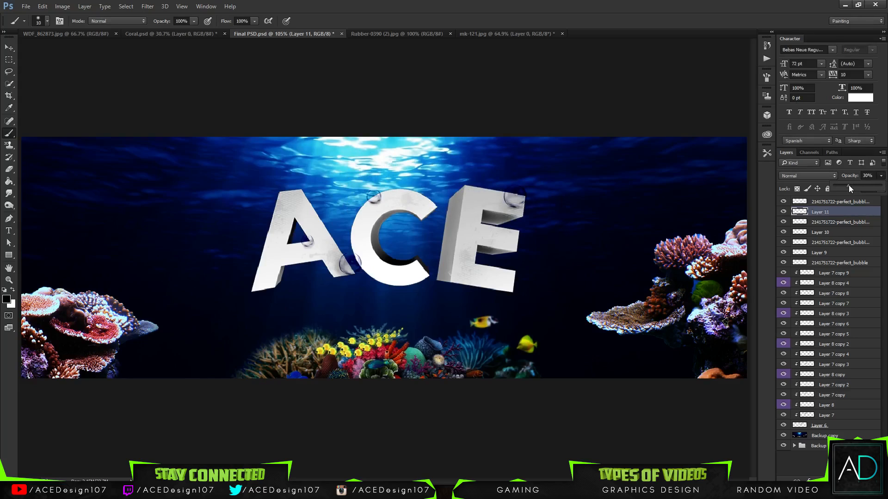
Try adjusting the opacity of all bubble and shadow layers together
click(832, 202)
shift+click(817, 262)
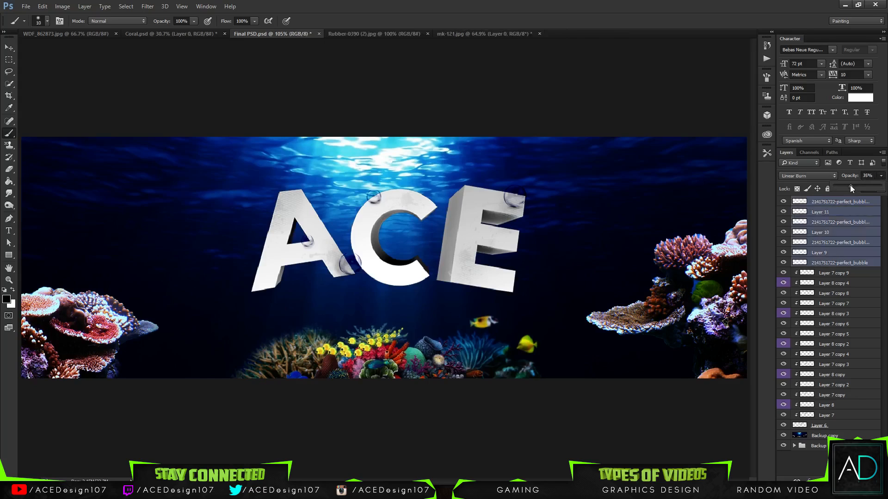
drag(850, 185, 875, 183)
click(832, 212)
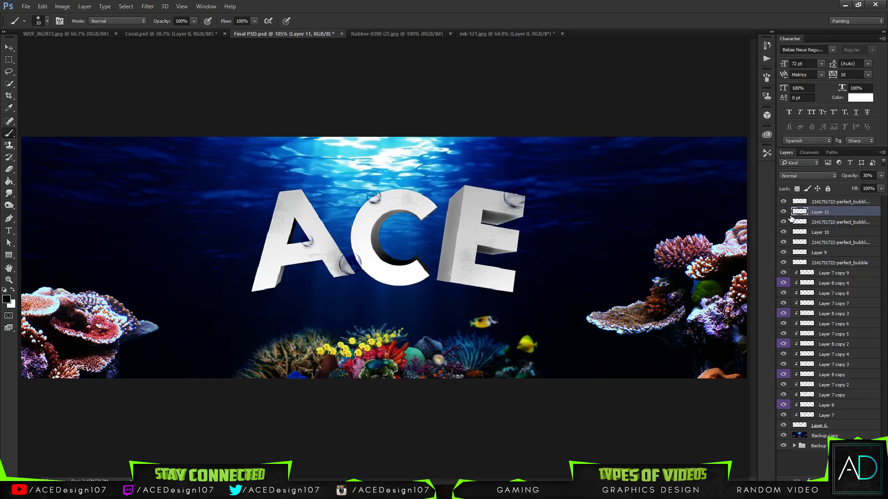
mouse_move(783, 201)
mouse_down()
mouse_move(782, 242)
mouse_move(782, 201)
mouse_up()
Group all bubble and shadow layers and name the group Blubbles
click(826, 263)
shift+click(822, 202)
key(ctrl+g)
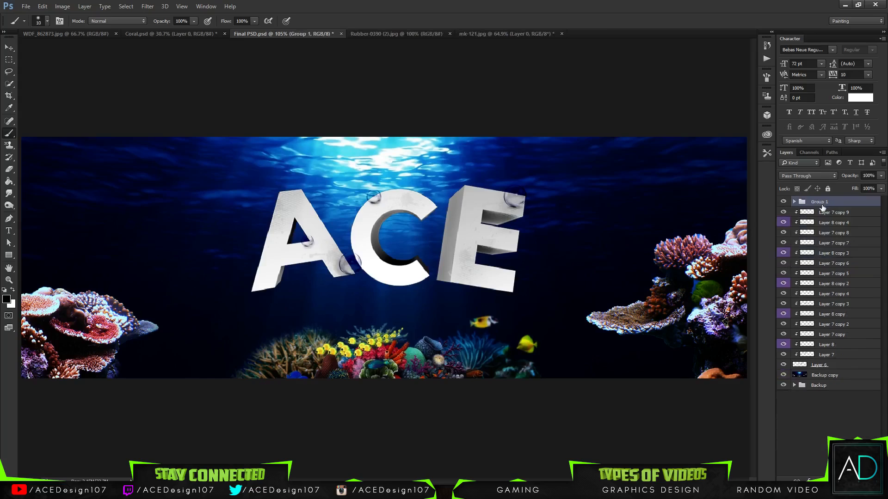
double_click(817, 202)
text(Blubbles)
key(Return)
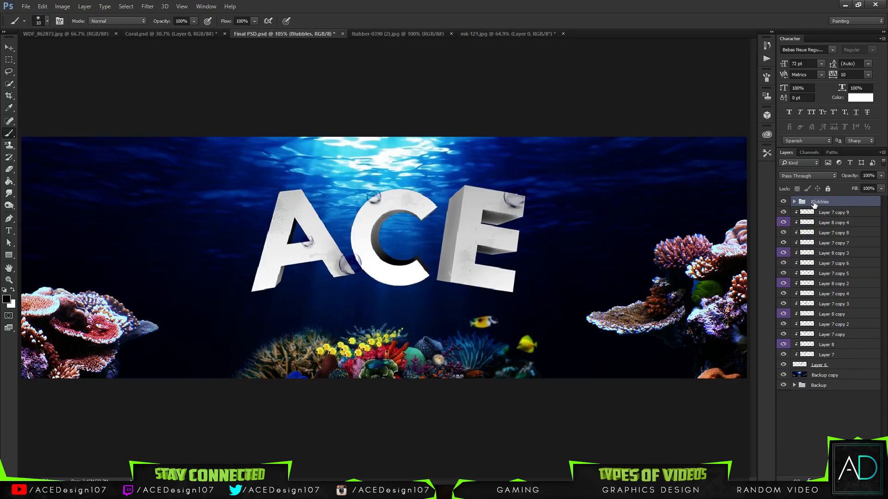
Create a merged copy of all layers and groups as a single layer on top of the stack
shift+click(816, 384)
key(ctrl+alt+e)
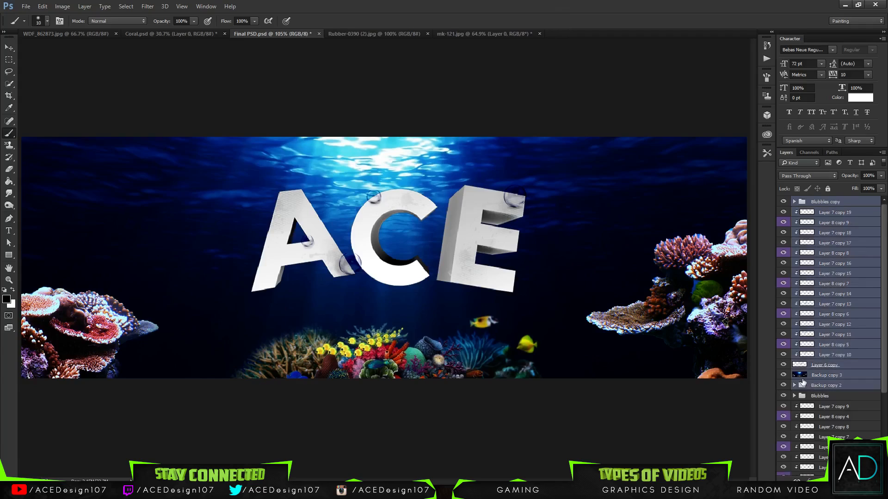
key(c)
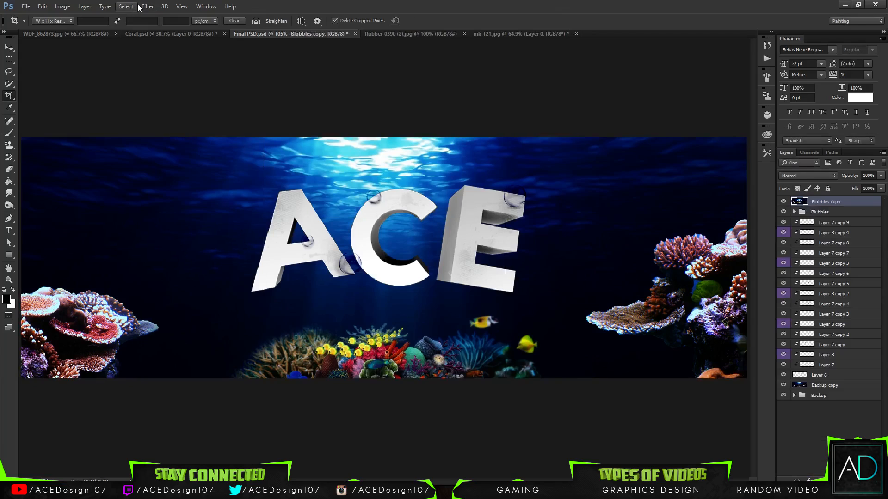
Try the Basic Cool Max look on the merged banner layer with the LooksBuilder filter
click(138, 4)
mouse_move(214, 200)
click(284, 201)
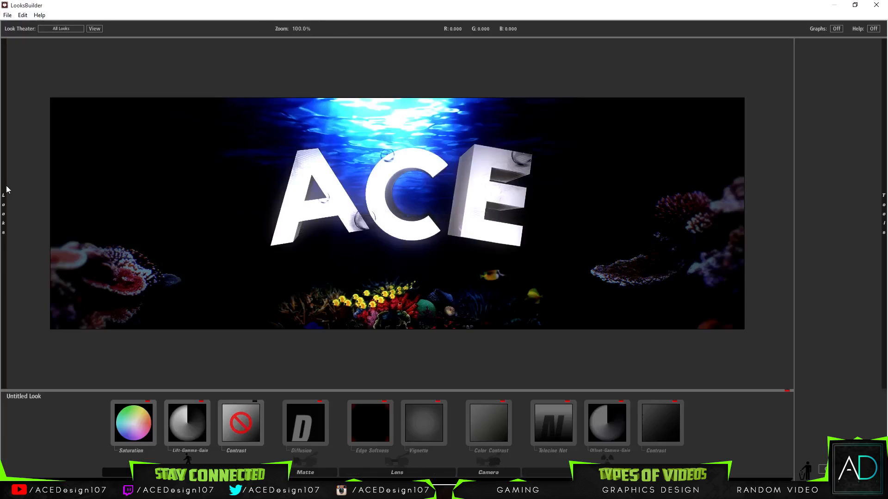
mouse_move(4, 188)
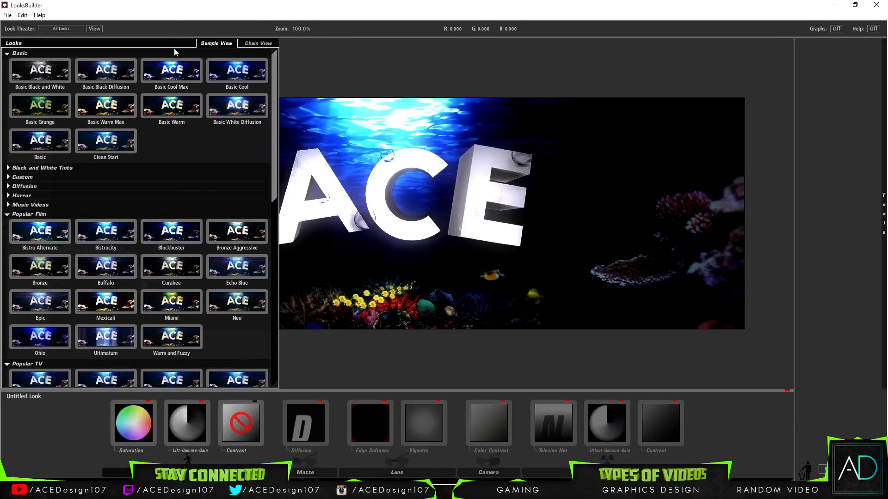
click(164, 86)
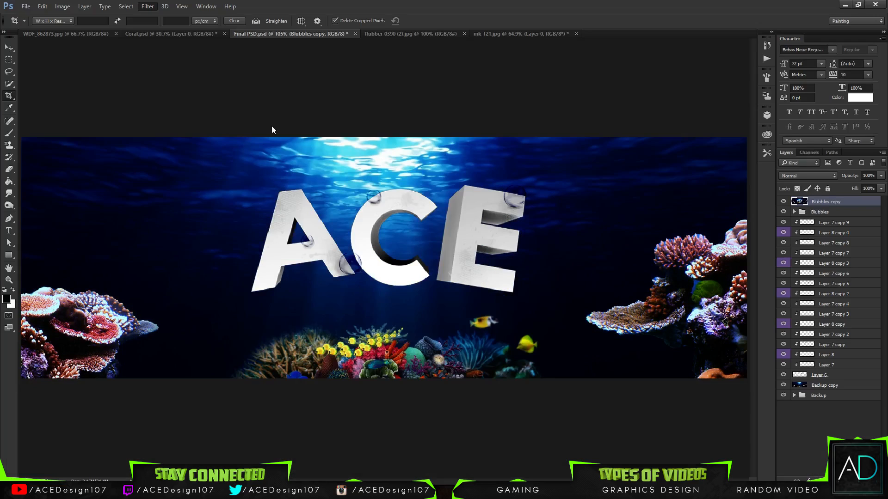
click(9, 48)
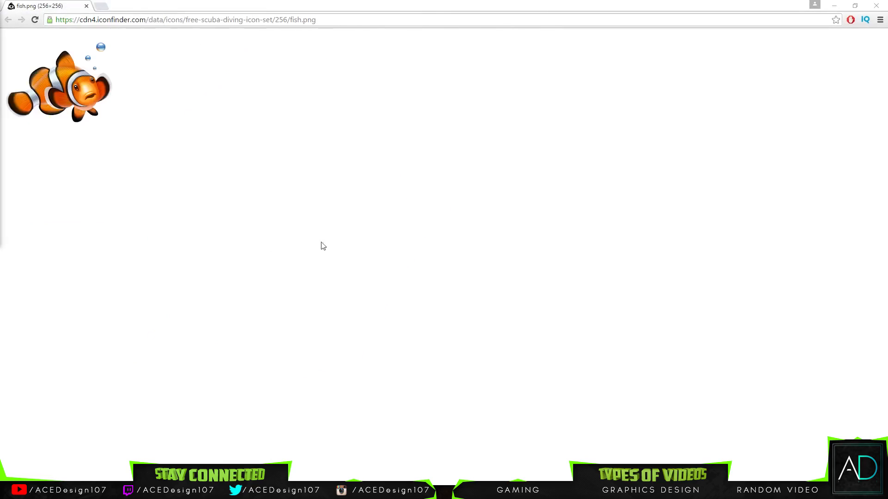
Save the clownfish image as fish.png in the Assets folder of 3D underwater
right_click(63, 55)
click(88, 117)
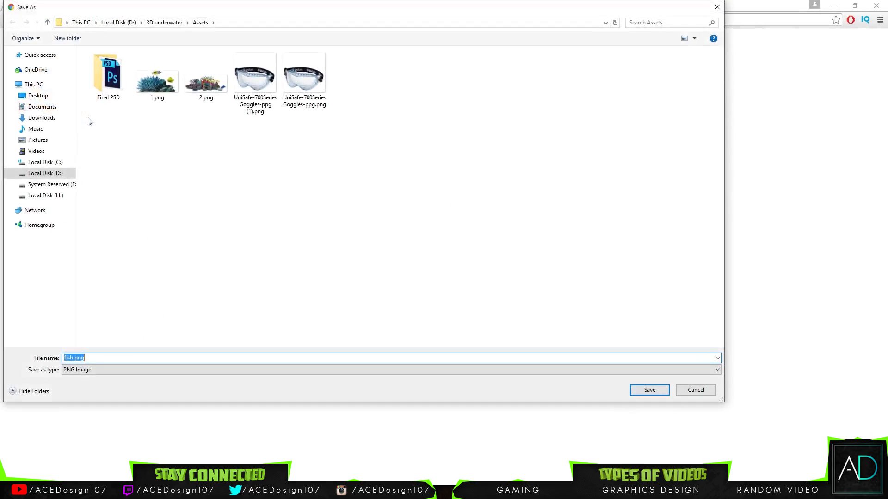
key(Return)
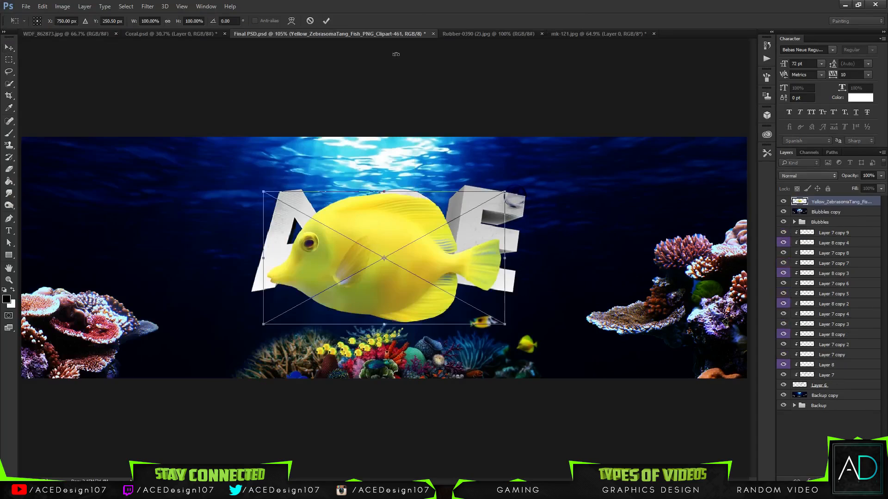
Scale the placed yellow tang fish to about 12.8%, flip it horizontally and position it on the letter E
drag(504, 193, 496, 269)
key(Return)
key(ctrl+t)
right_click(469, 253)
click(503, 381)
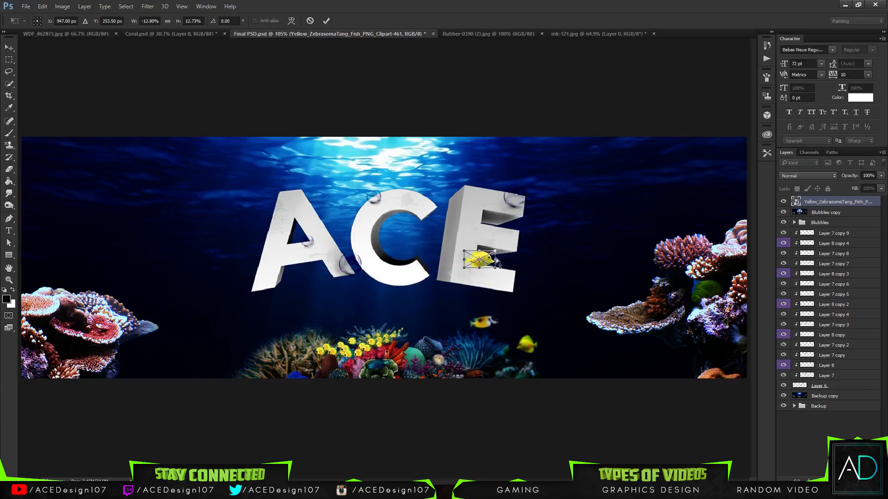
key(Return)
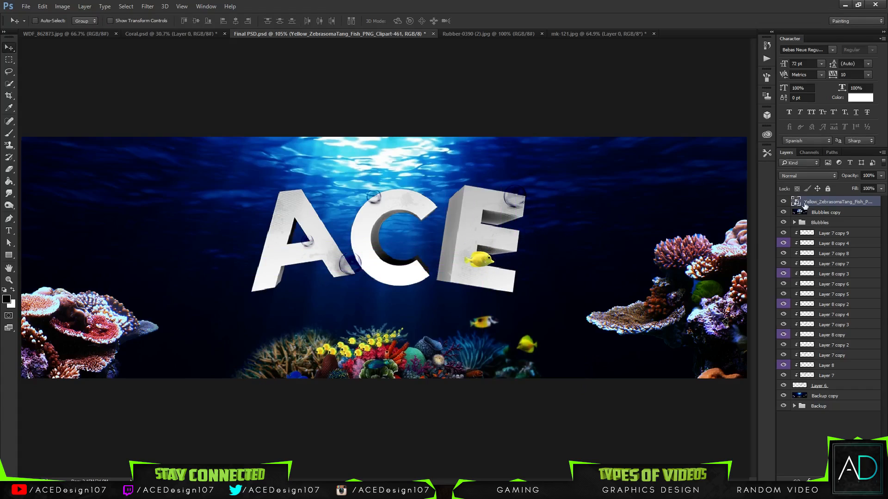
right_click(840, 204)
click(761, 255)
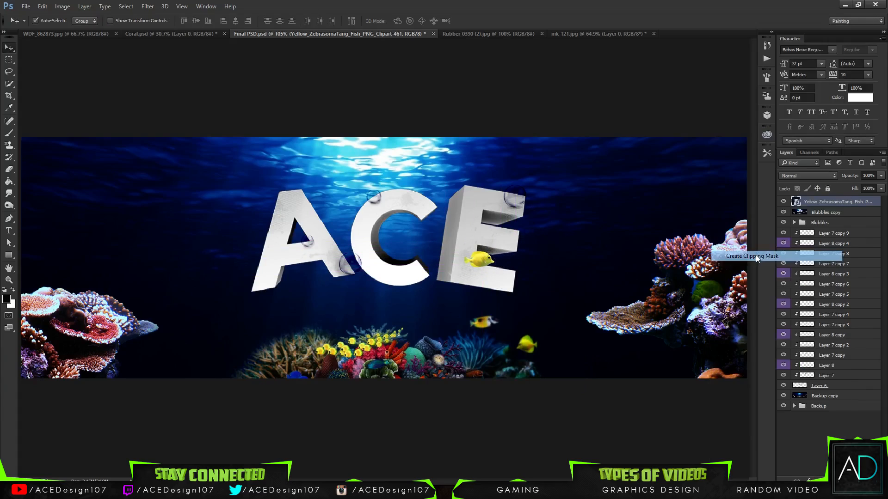
right_click(821, 203)
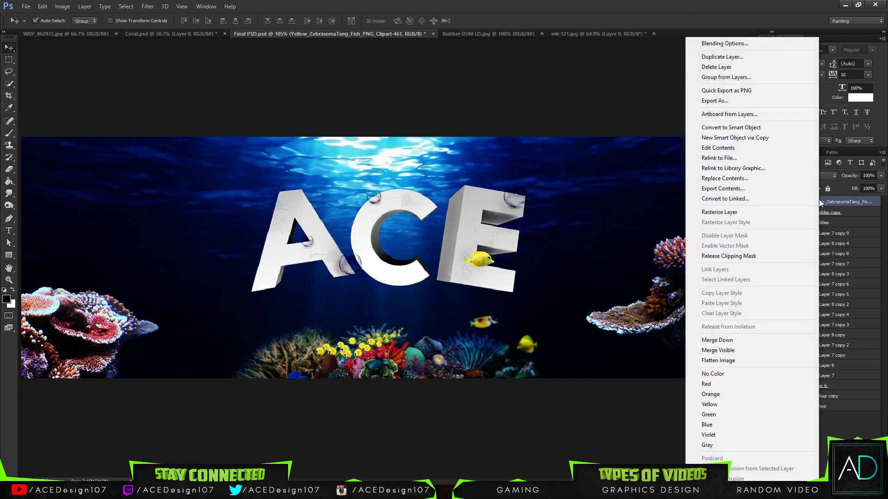
click(739, 256)
Rasterize the yellow fish layer and load the fish's outline as a selection
right_click(847, 202)
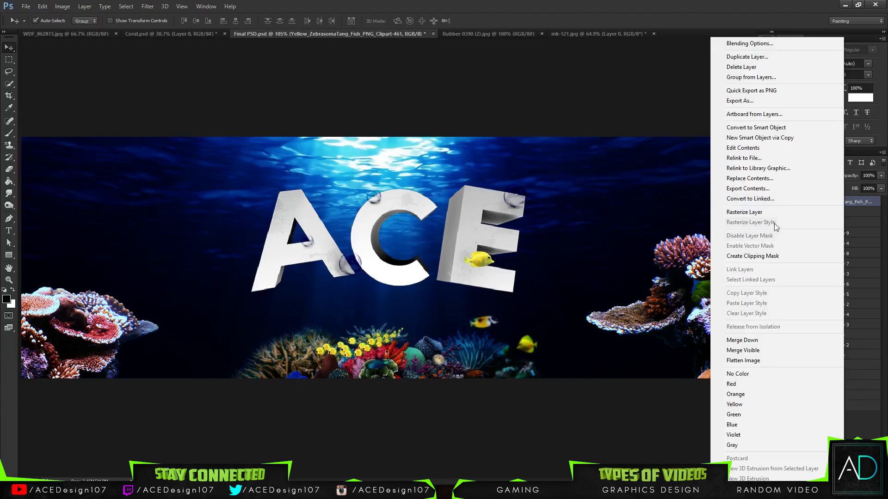
click(796, 212)
ctrl+click(799, 202)
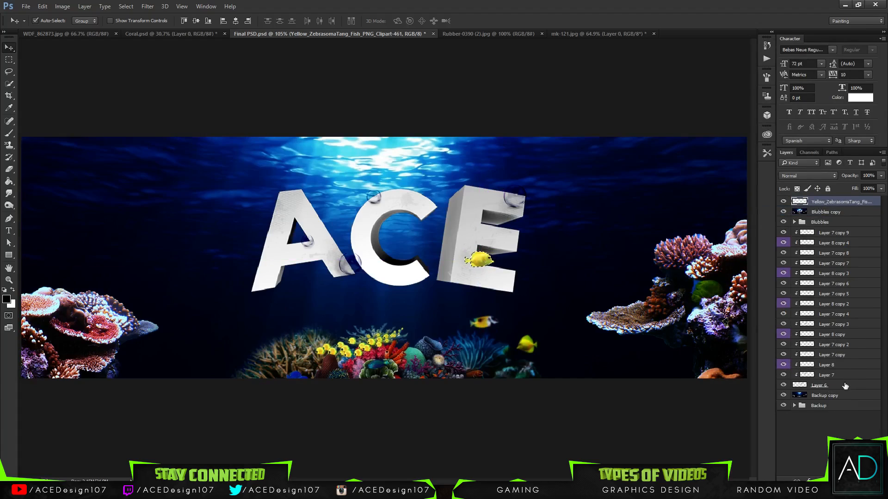
Erase the yellow fish's tail with a 133 px eraser so the fish emerges from behind the E's edge
key(e)
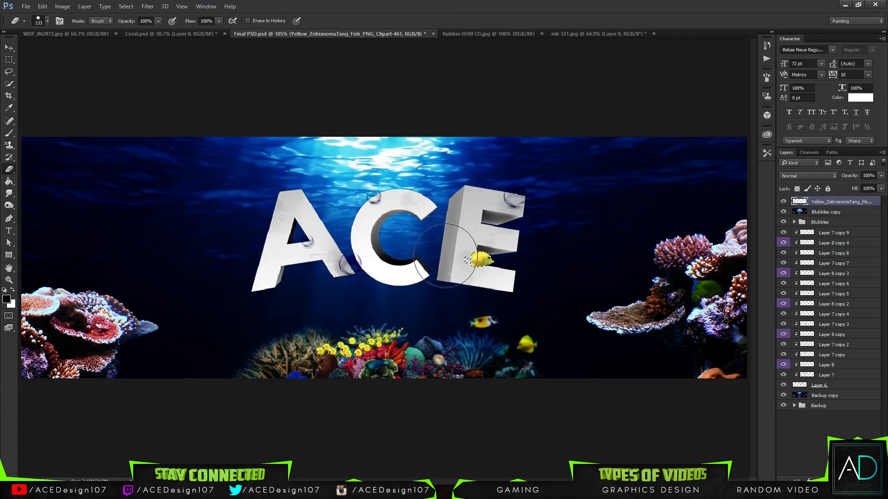
drag(445, 256, 440, 264)
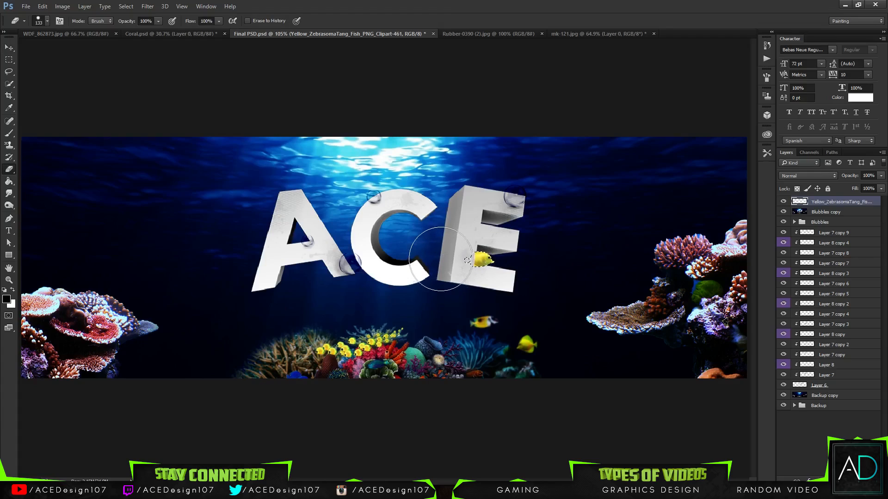
click(46, 21)
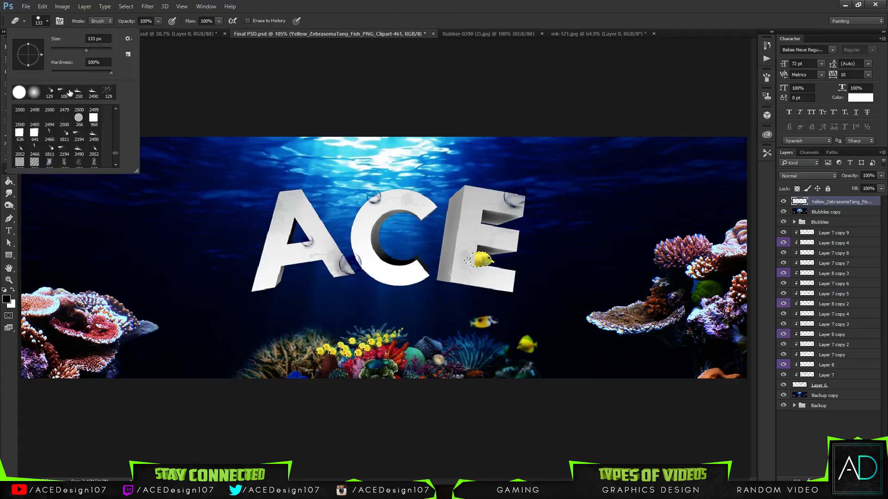
click(75, 73)
click(582, 3)
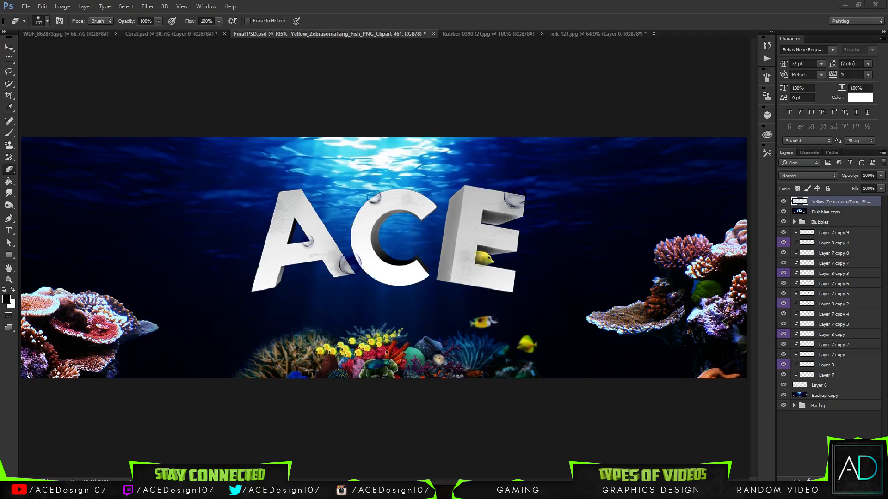
Place the Dory-FN image on the banner and try to delete its white background using the Magic Wand
drag(1, 240, 519, 240)
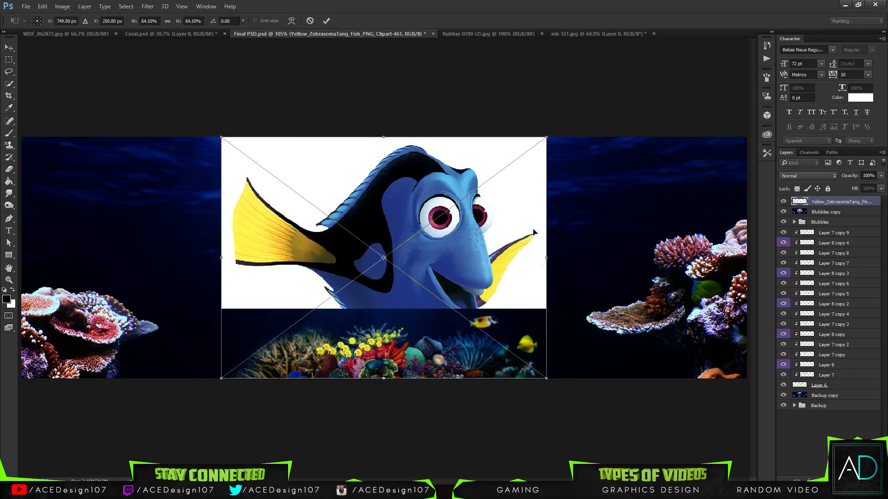
key(Return)
key(w)
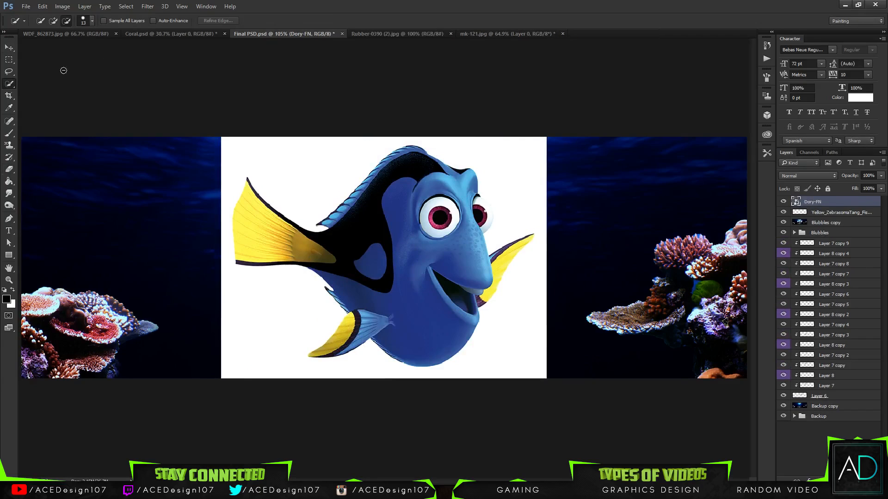
right_click(14, 87)
click(51, 91)
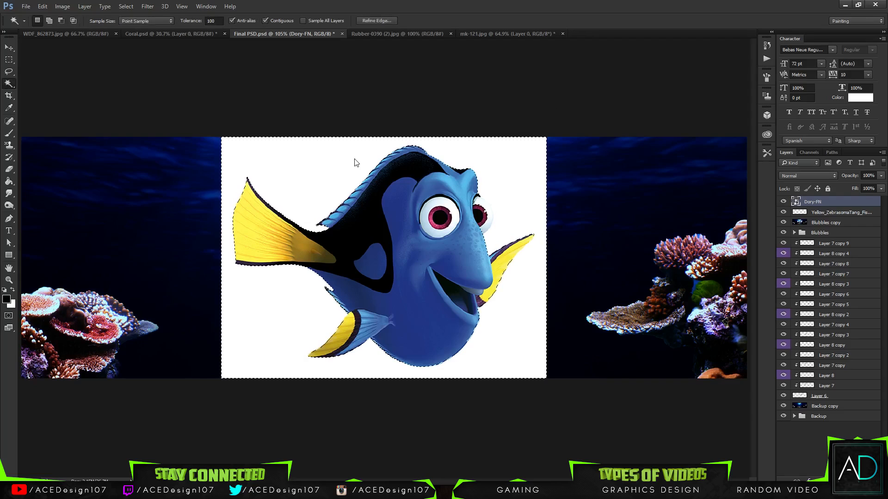
click(356, 162)
key(Delete)
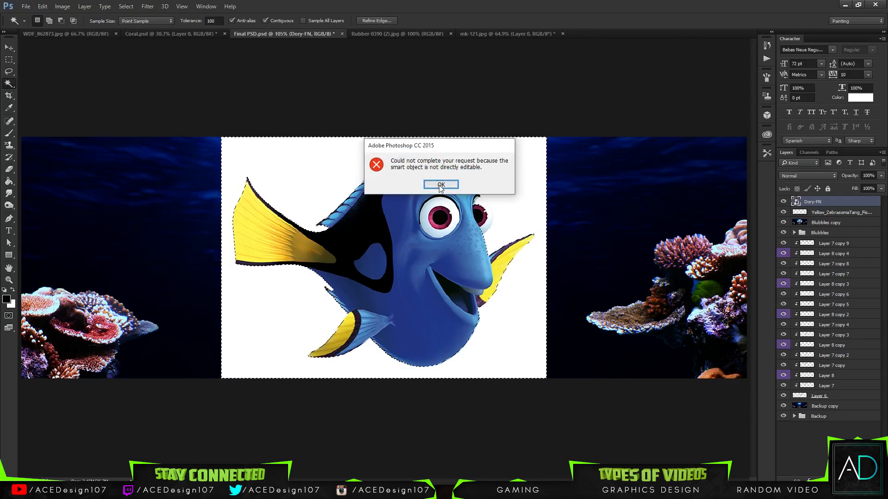
click(456, 238)
Rasterize the Dory-FN layer, then select and delete the white background around the blue fish
right_click(853, 204)
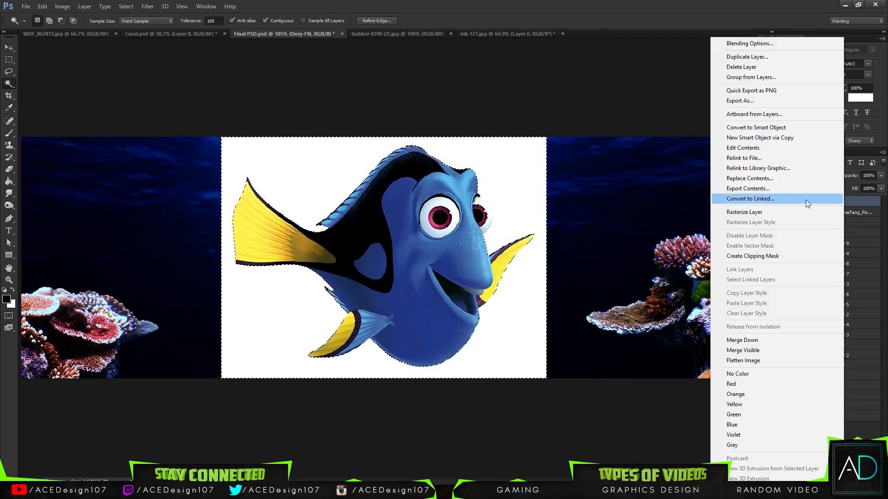
click(754, 212)
key(Return)
key(BackSpace)
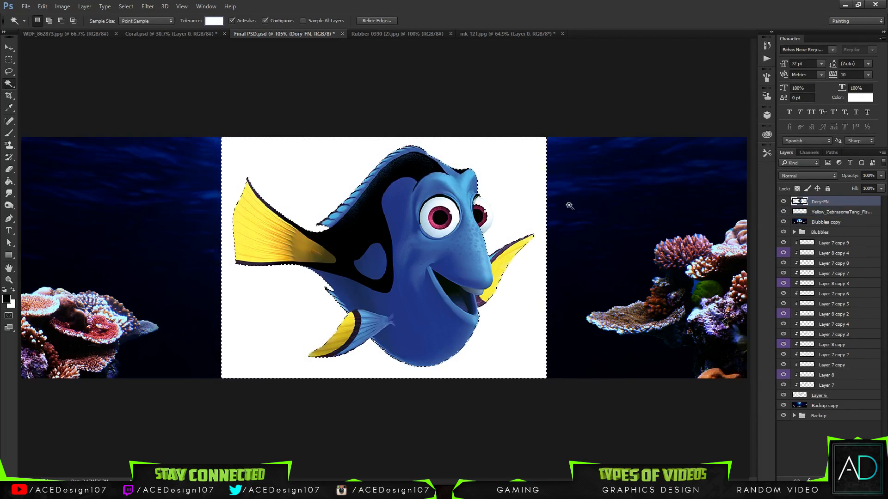
key(Return)
key(Return)
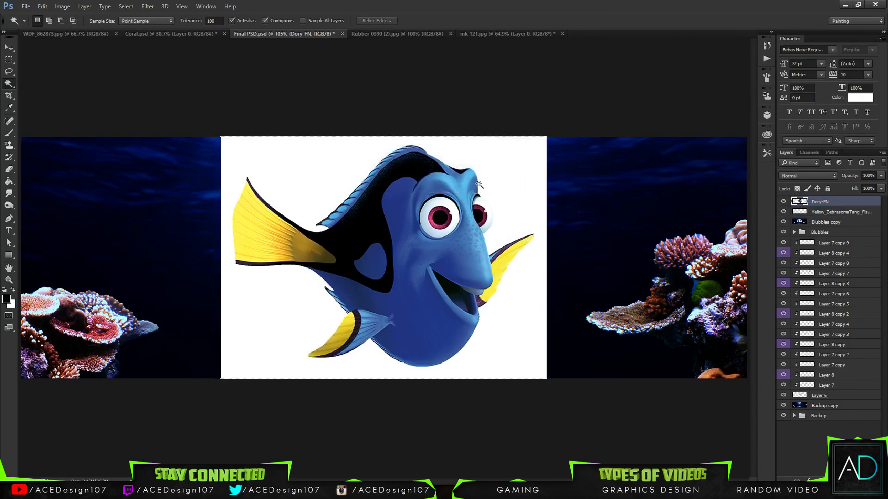
click(515, 174)
key(Delete)
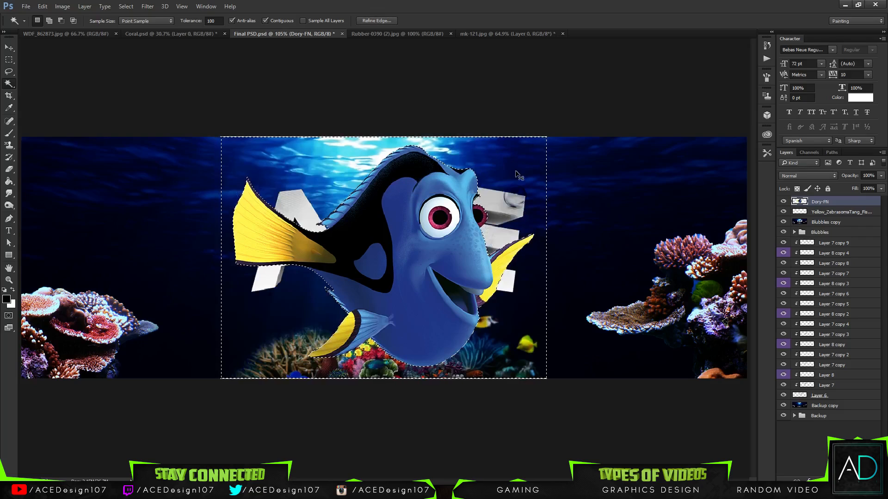
Scale the Dory fish down to a small detail and position it at the lower left foot of the letter A
key(ctrl+t)
drag(531, 153, 315, 309)
key(Return)
key(ctrl+t)
drag(296, 349, 309, 306)
drag(345, 336, 274, 291)
key(Return)
key(w)
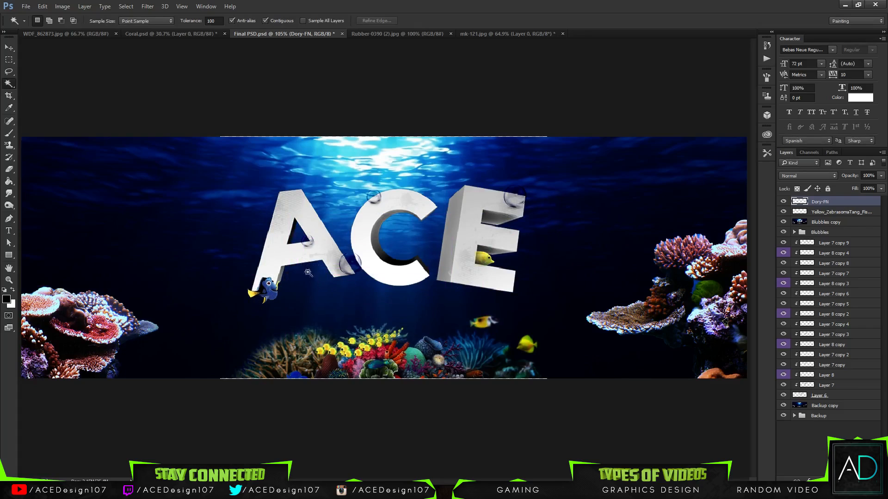
Add a drop shadow to the Dory-FN layer with a size of 27 px and a reduced opacity
right_click(825, 201)
click(740, 70)
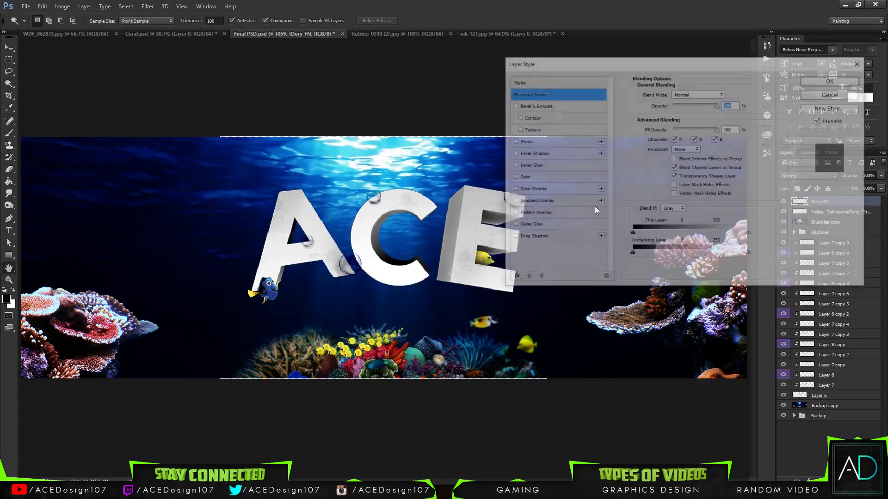
click(536, 236)
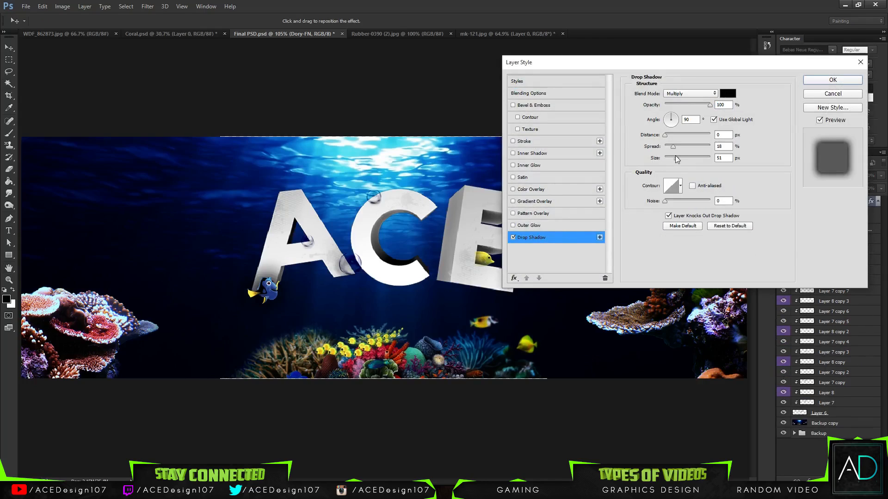
drag(675, 156, 671, 157)
drag(700, 107, 698, 106)
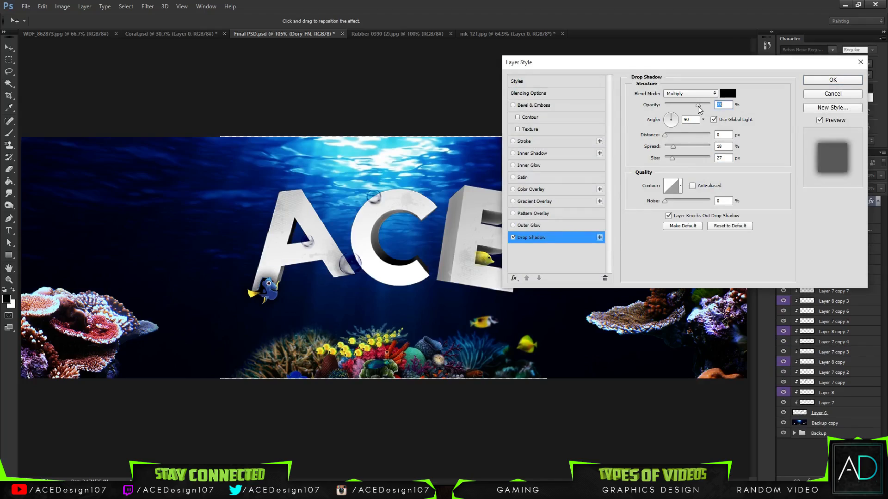
click(832, 79)
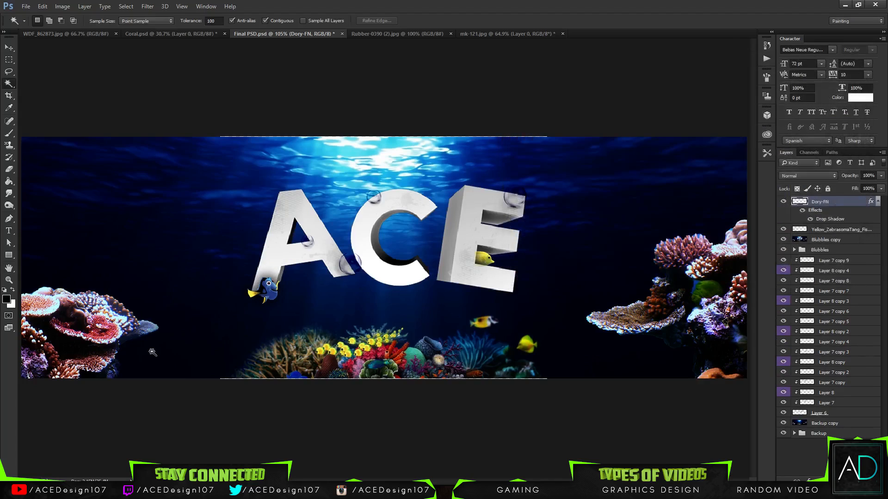
Try moving the Dory fish into the triangular opening of the letter A
click(881, 187)
click(10, 47)
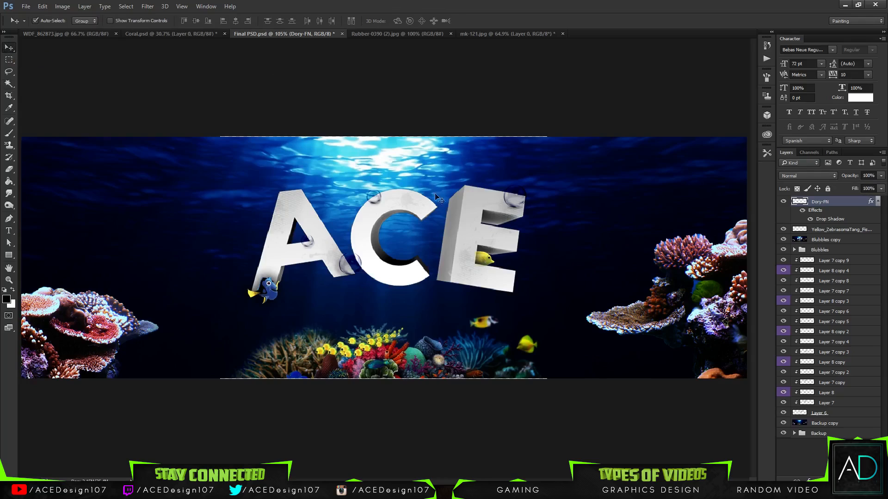
key(ctrl)
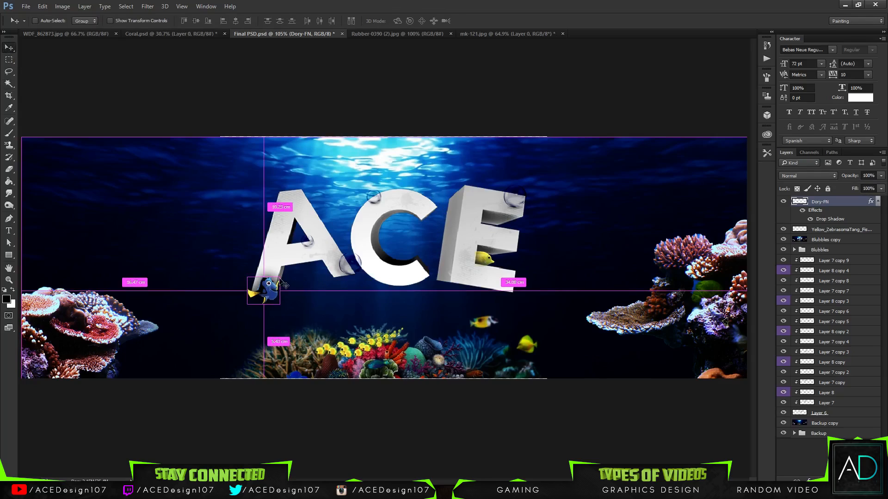
key(ctrl+t)
drag(279, 277, 298, 236)
key(Return)
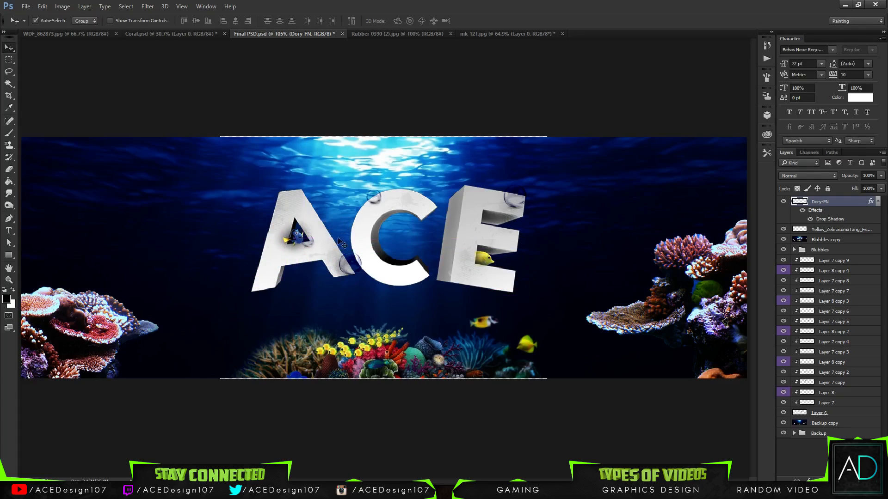
Try erasing the Dory fish's tail along the inner edge of the A, then undo the erasing and the move
key(e)
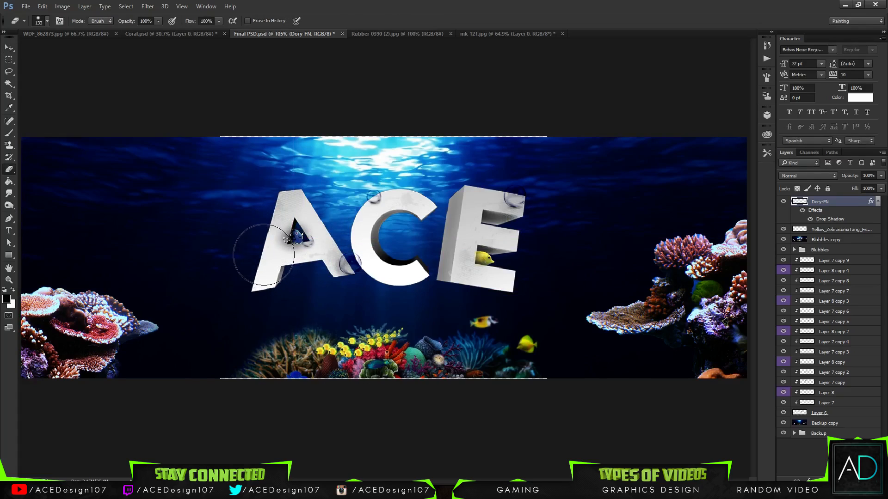
key(ctrl+d)
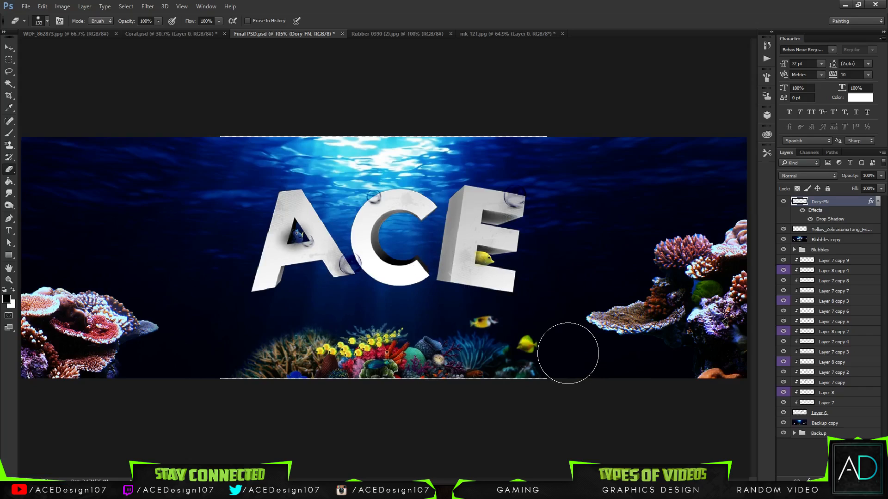
key(Delete)
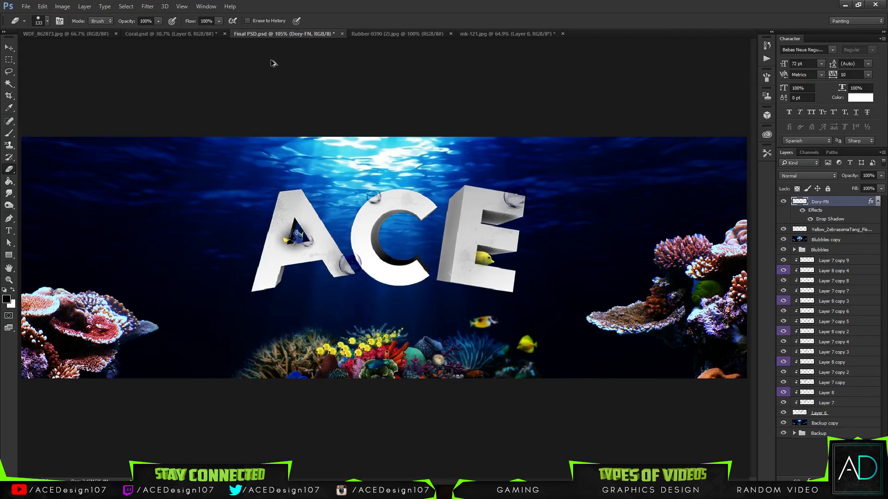
key(ctrl+alt+z)
key(ctrl+alt+z)
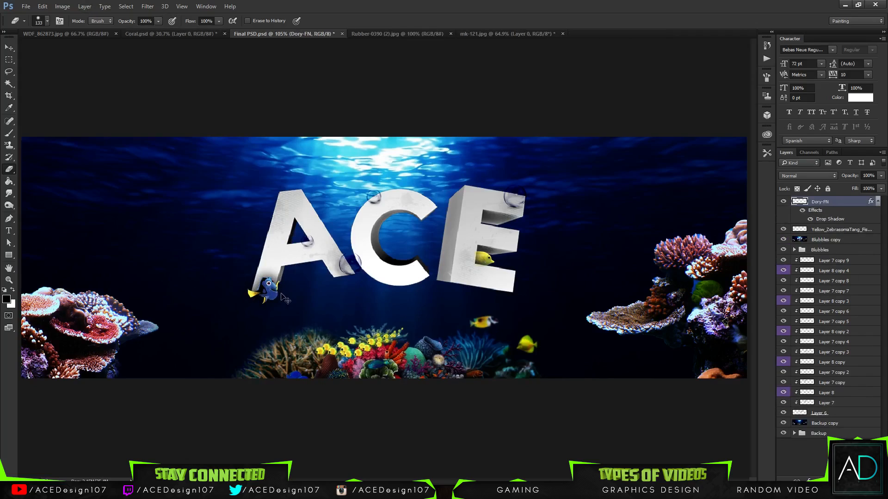
Scale the Dory fish down slightly at the lower left foot of the letter A
key(ctrl+t)
drag(280, 305, 276, 301)
key(Return)
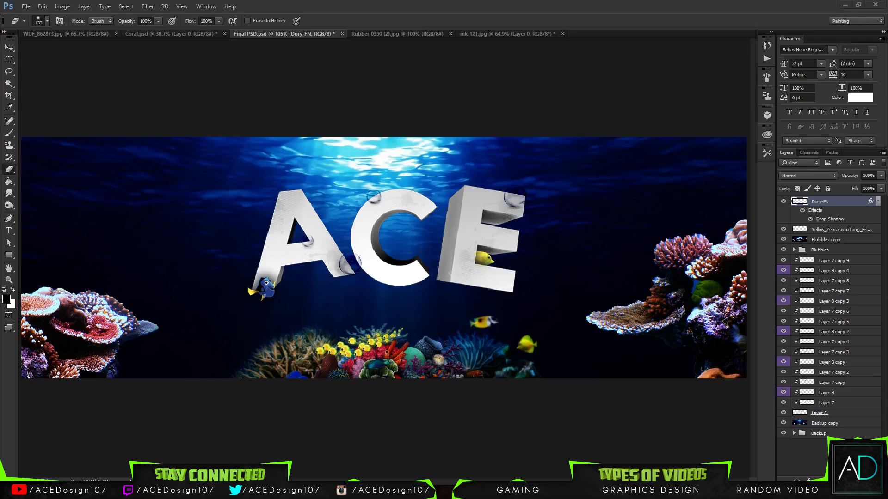
Bring the clownfish from fish.png into the banner and scale it down to about 47% over the letter C
key(ctrl+o)
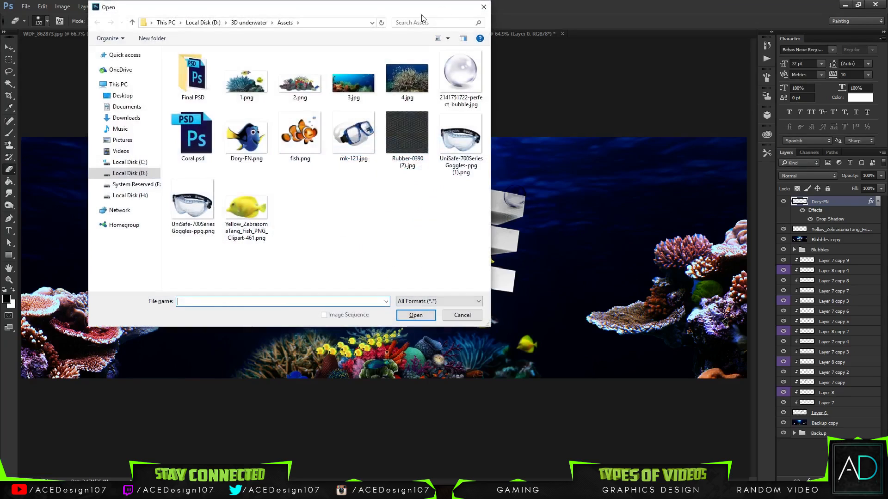
double_click(304, 144)
key(v)
drag(395, 261, 396, 217)
key(ctrl+t)
drag(458, 275, 394, 239)
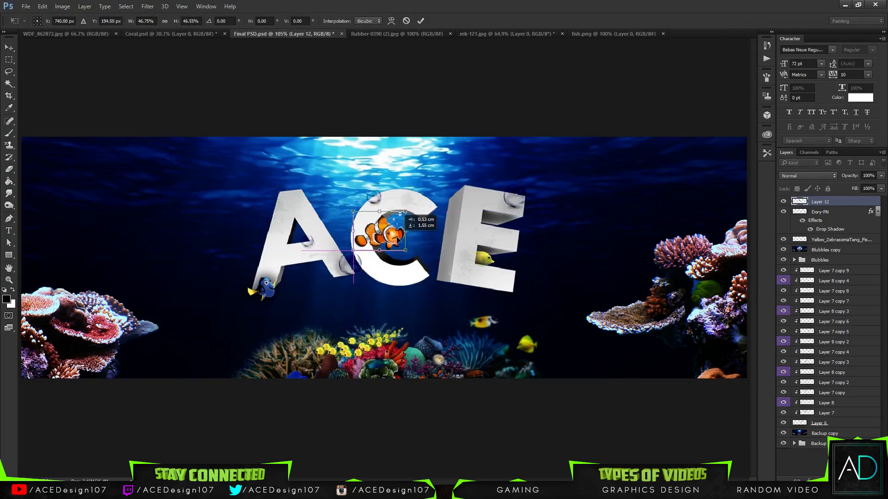
key(Return)
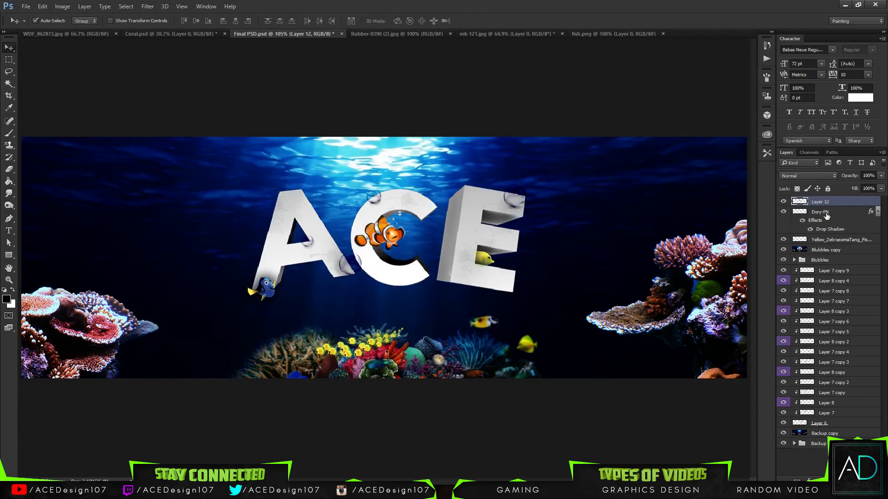
Transform the clownfish so it sits at the lower edge of the C, overlapping the A's foot
key(ctrl+t)
drag(396, 238, 376, 271)
key(Return)
Try placing the clownfish layer beneath the Blubbles group, then move it directly above the Blubbles copy layer
drag(830, 206, 821, 263)
key(ctrl+z)
drag(836, 202, 825, 265)
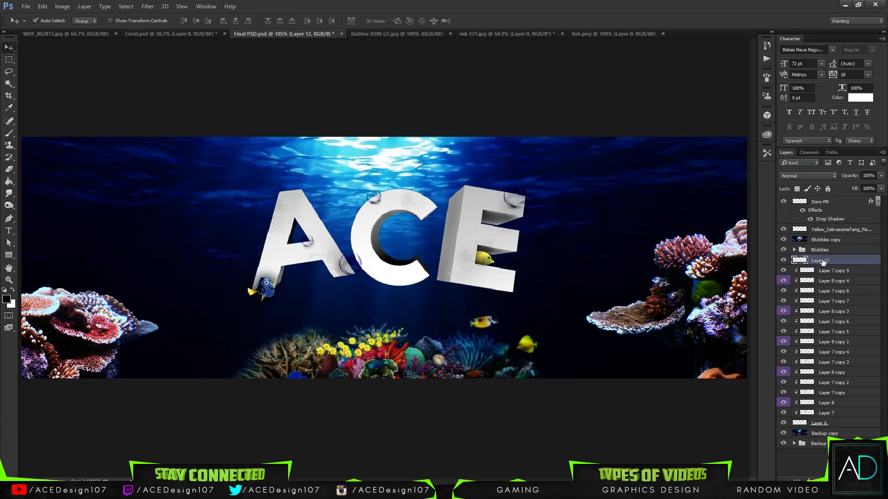
click(794, 250)
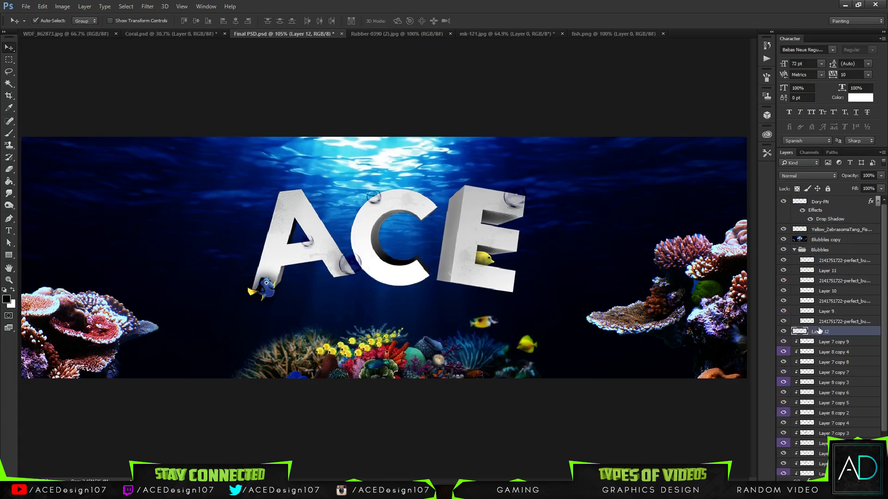
drag(828, 327, 831, 240)
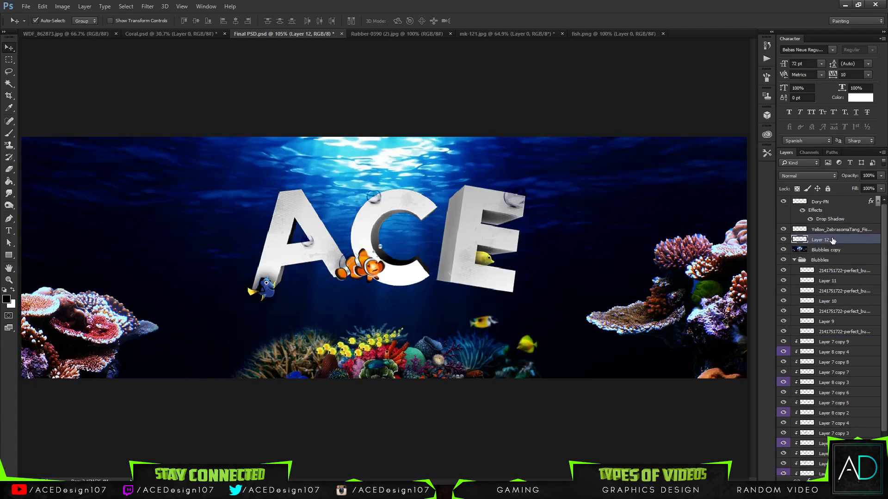
Delete the merged Blubbles copy layer
click(826, 251)
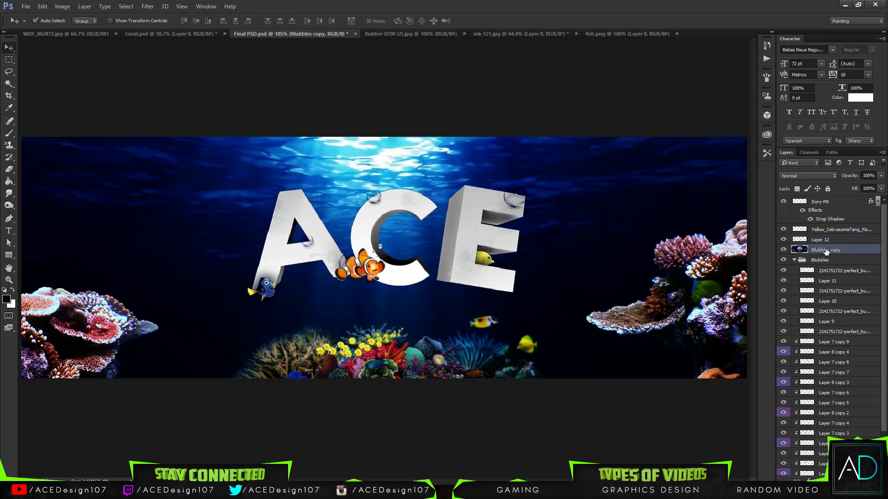
key(Delete)
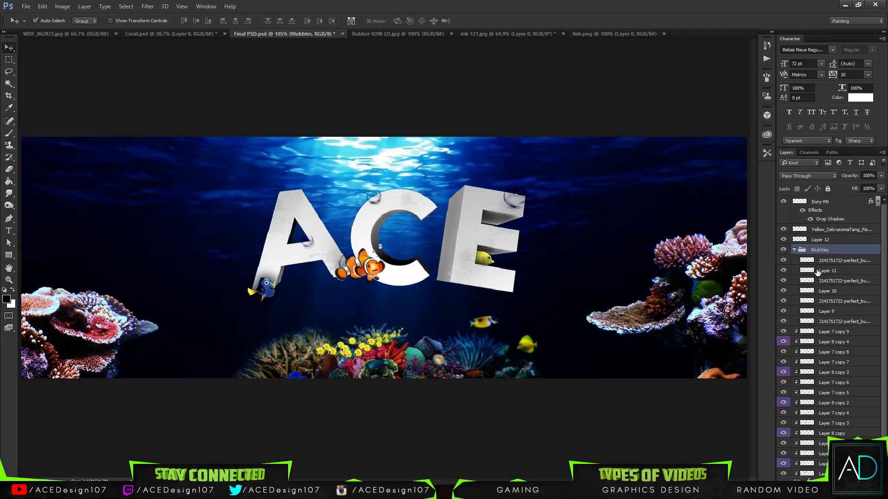
Move the clownfish layer to the bottom of the Blubbles group and erase its tail where it overlaps the A's foot
click(822, 239)
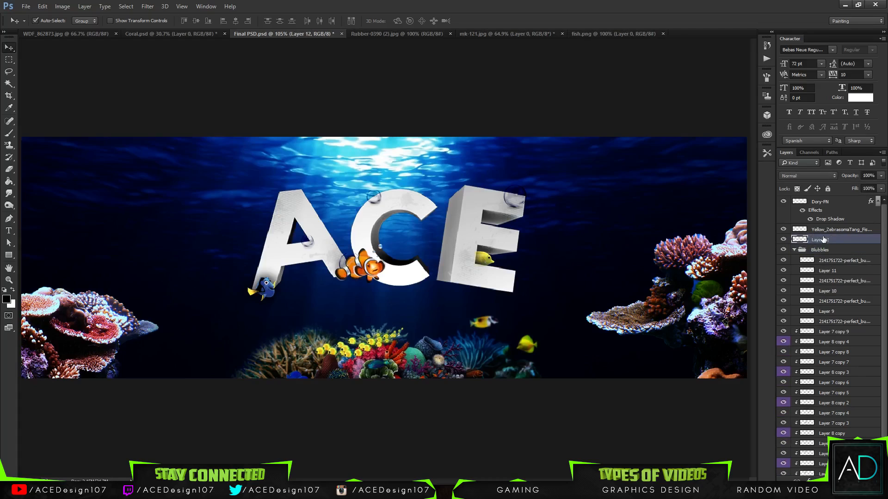
drag(823, 239, 823, 326)
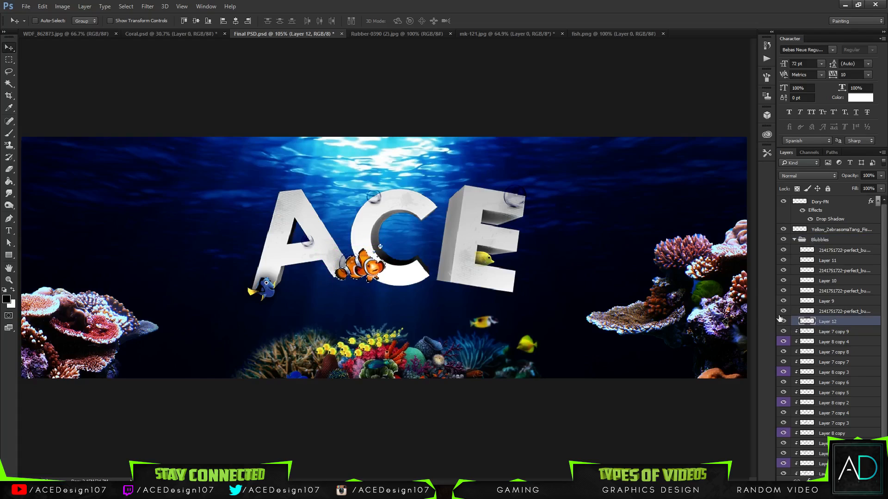
key(e)
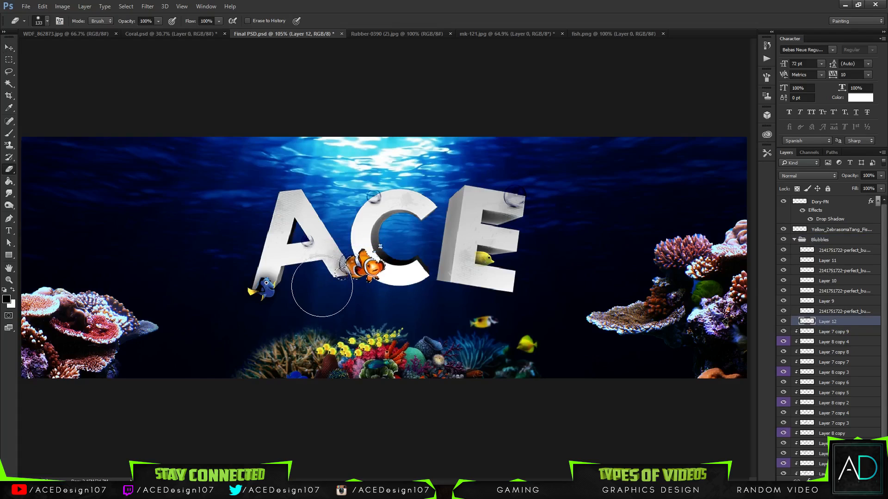
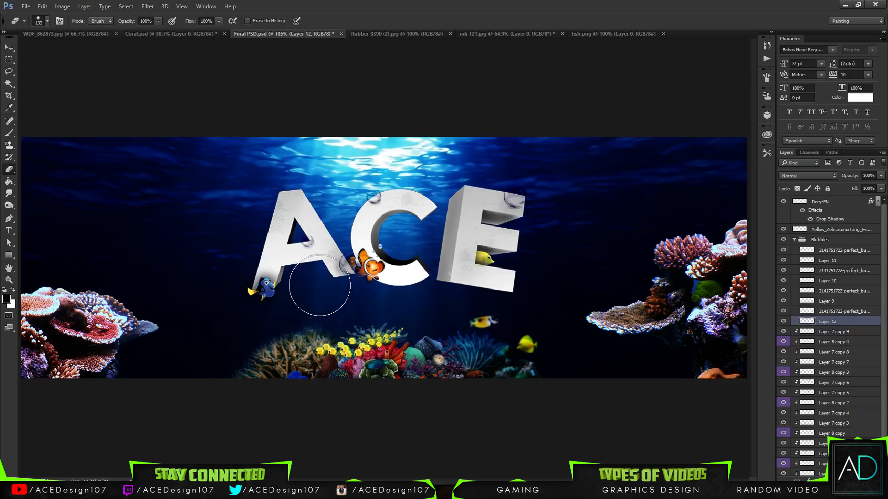
Apply a Multiply drop shadow to the clownfish layer and turn off its outer glow
right_click(839, 326)
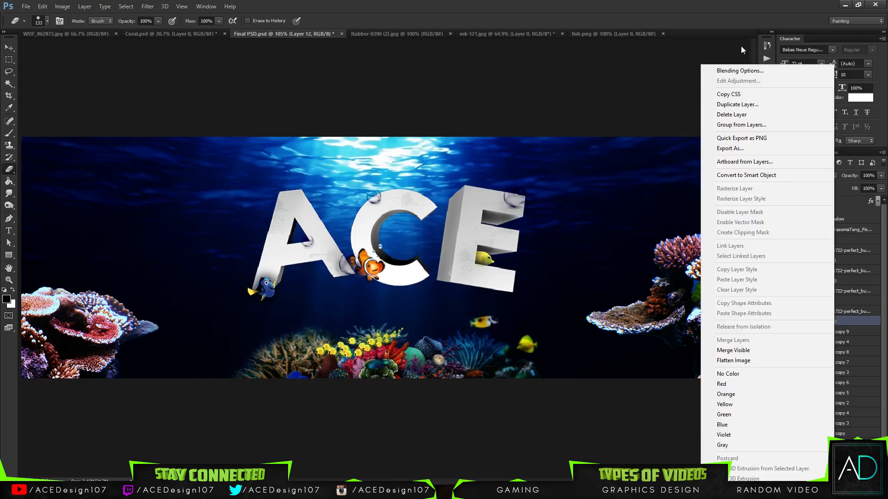
click(732, 66)
click(524, 237)
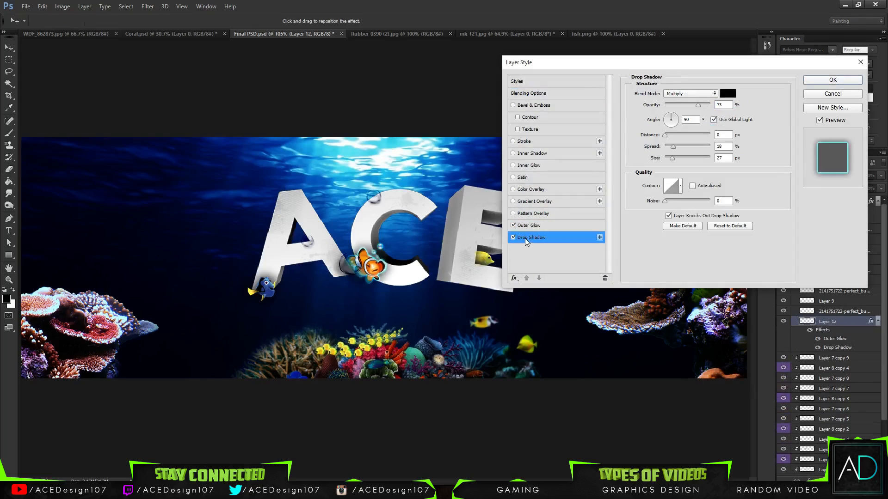
click(513, 225)
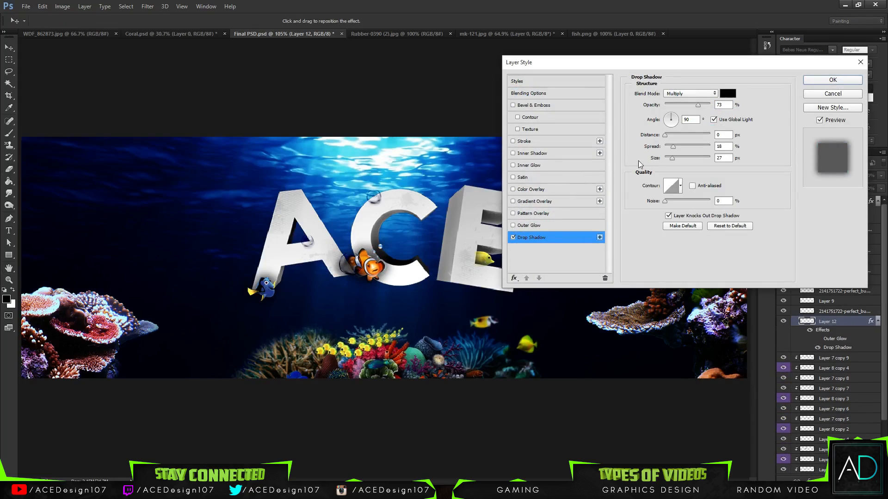
click(666, 200)
mouse_move(673, 158)
mouse_down()
mouse_move(680, 160)
mouse_move(672, 159)
mouse_up()
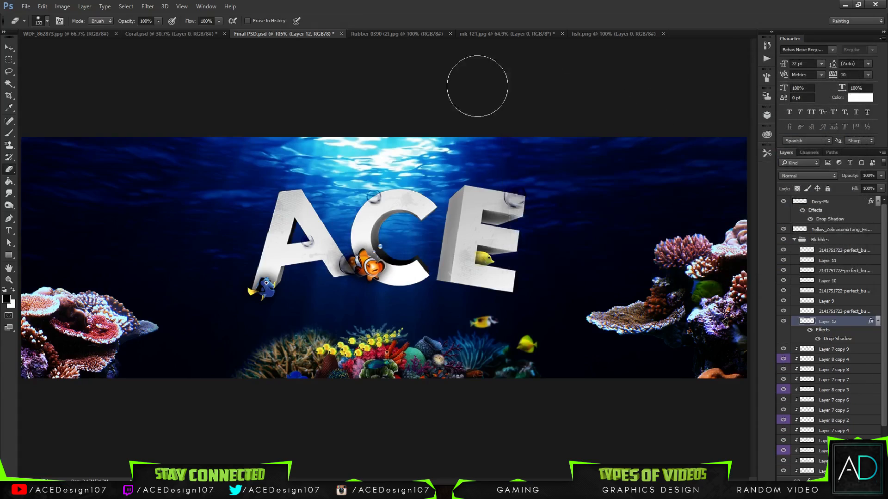
Collapse the effects lists of the clownfish and Dory-FN layers
key(v)
click(878, 320)
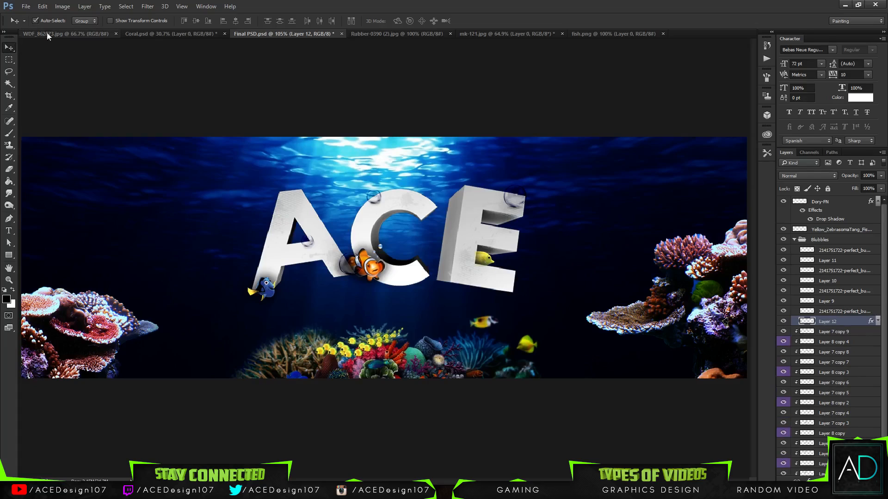
click(878, 202)
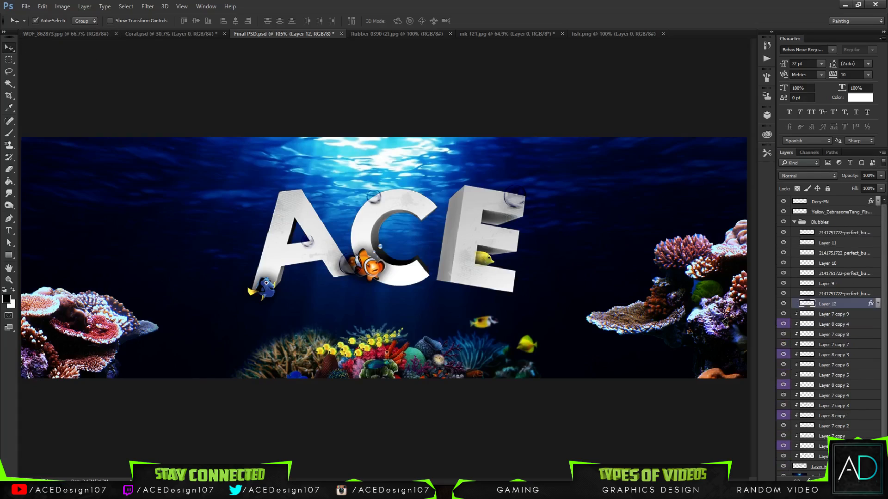
Close the Rubber-0390 (2).jpg, mk-121.jpg and fish.png documents, discarding the changes to mk-121.jpg
click(398, 32)
click(450, 33)
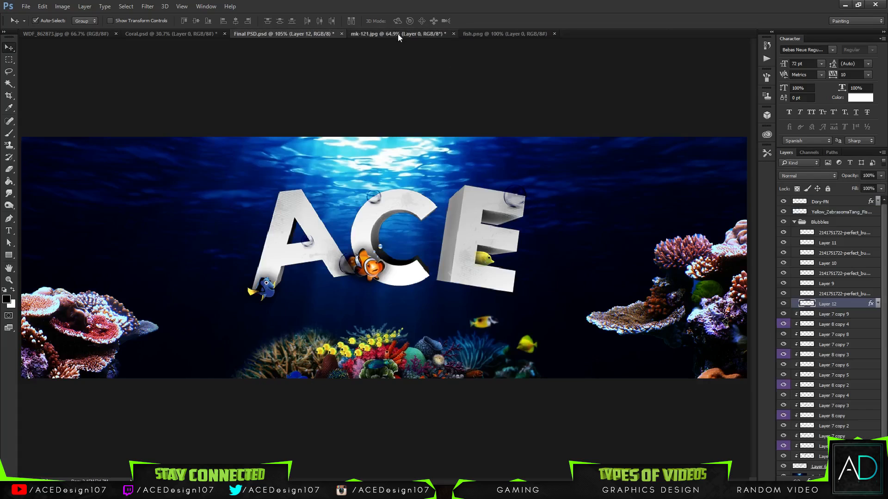
click(397, 34)
click(454, 32)
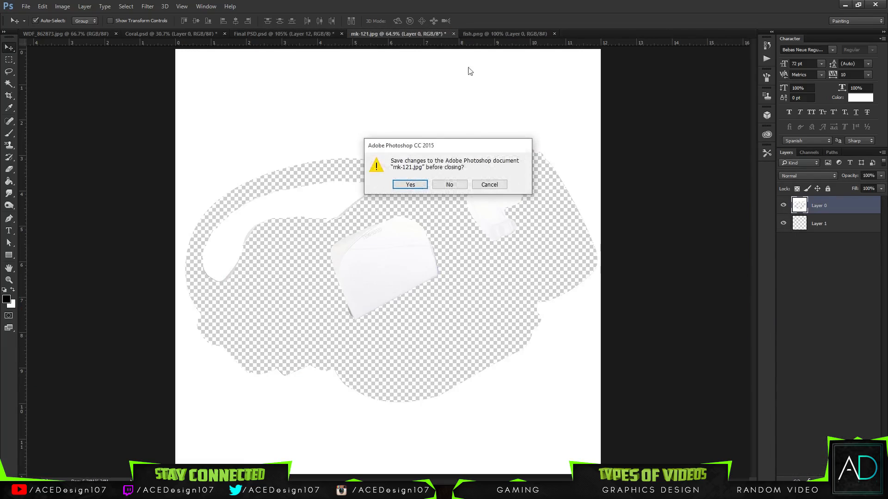
click(450, 185)
click(430, 34)
click(440, 34)
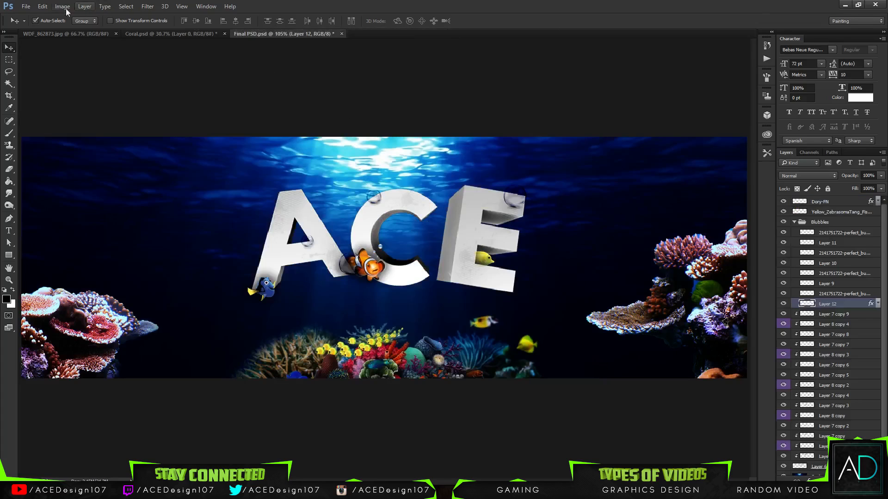
Search Local Disk (D:) for "doc" from the Open dialog and enter the GFX Packs folder inside doc
click(25, 6)
click(32, 24)
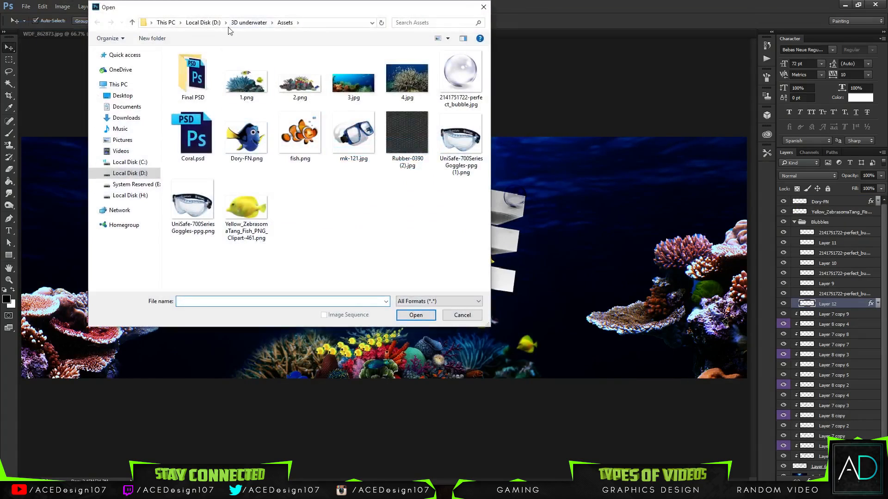
click(203, 22)
click(425, 22)
text(doc)
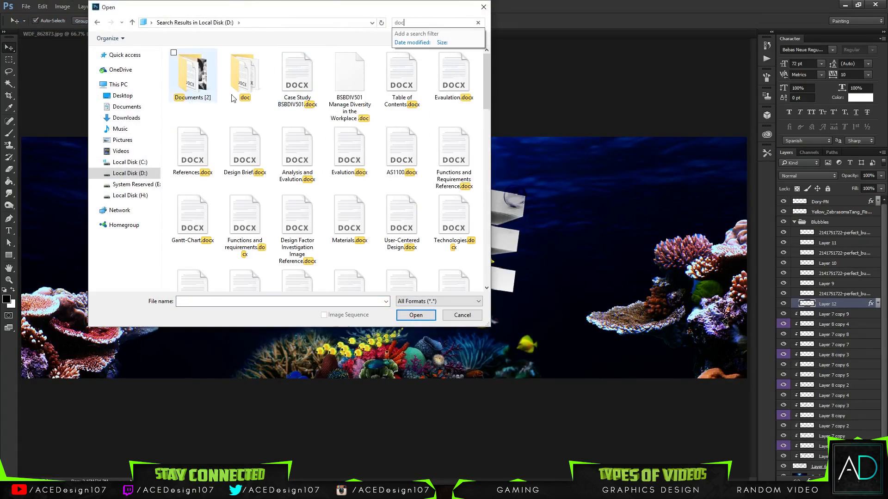
double_click(234, 96)
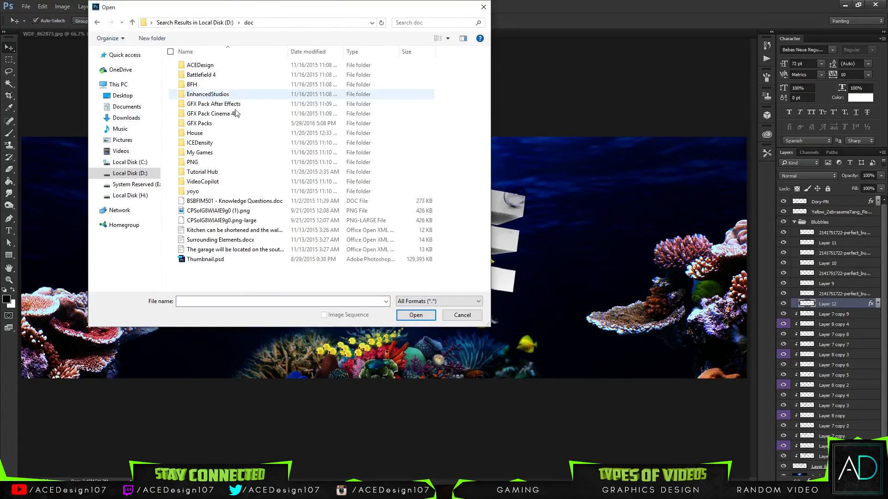
double_click(208, 125)
Look through the GFX Packs folder, its Small GFX pack subfolder and its PSD files for a suitable effects pack
scroll(204, 157, down, 1)
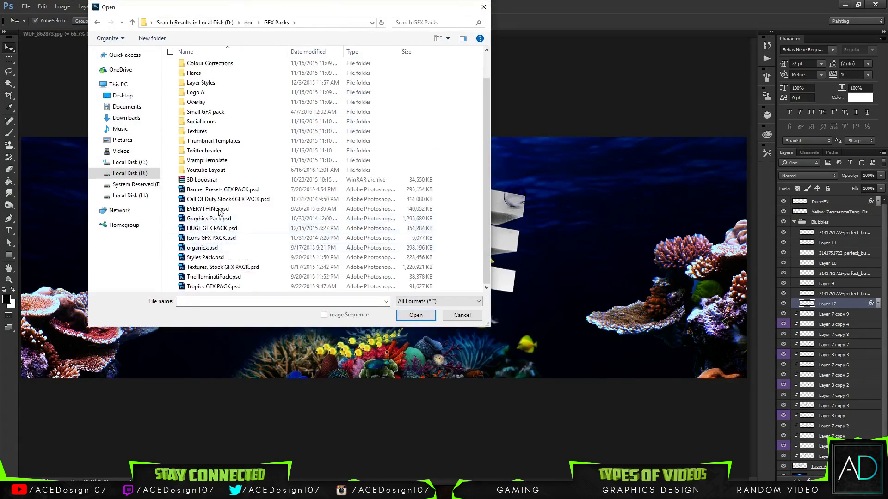
scroll(204, 160, up, 1)
double_click(206, 143)
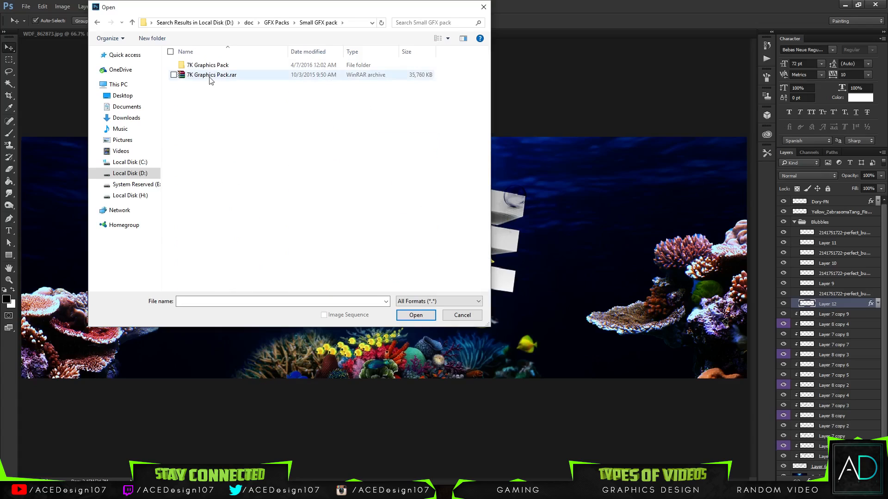
click(276, 22)
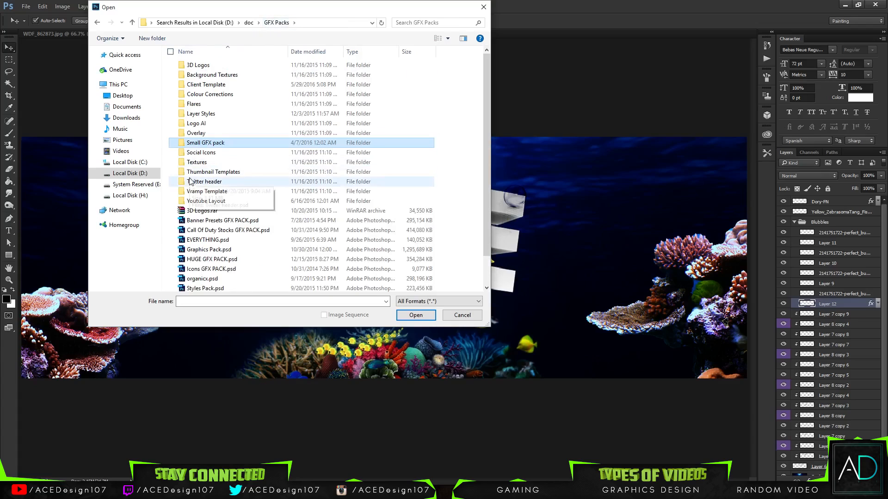
scroll(217, 191, down, 1)
click(210, 220)
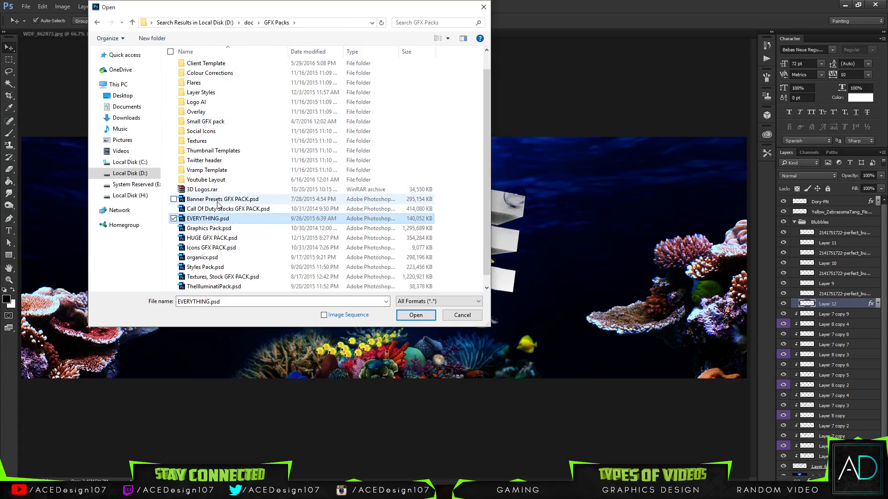
click(191, 269)
Open GFX PACK 1.1.psd from the 7K Graphics Pack folder inside Small GFX pack
click(204, 122)
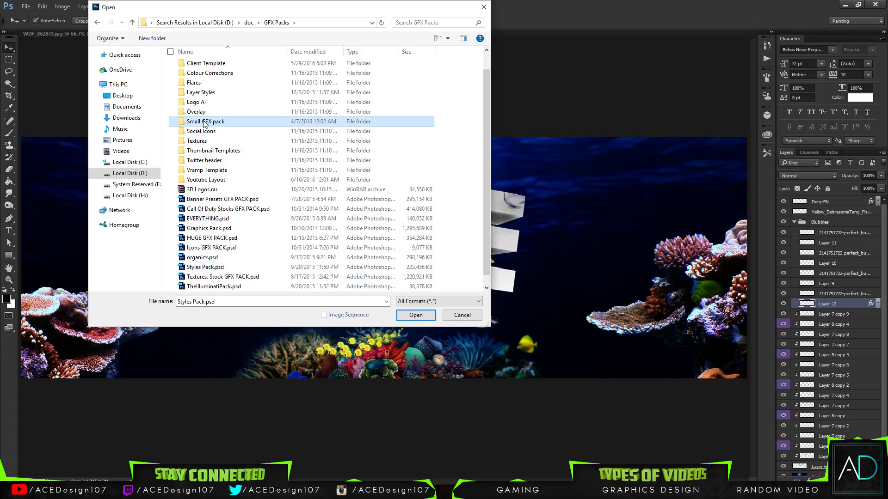
double_click(204, 122)
double_click(203, 64)
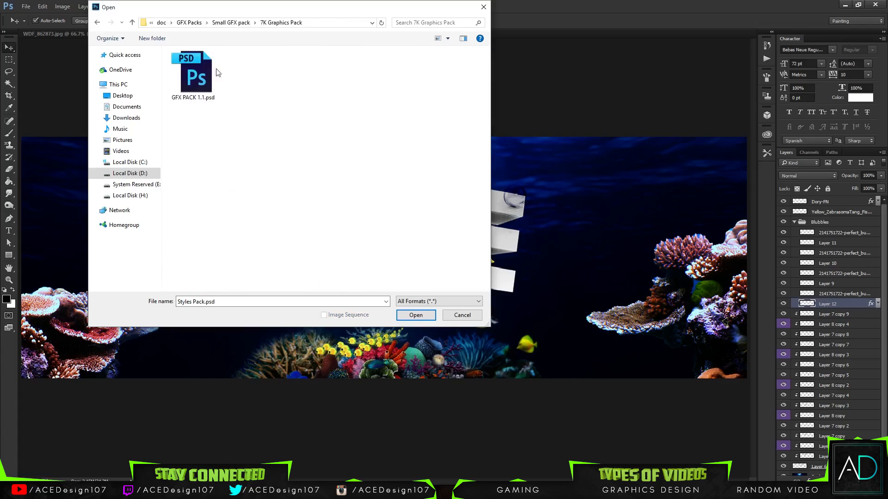
double_click(204, 76)
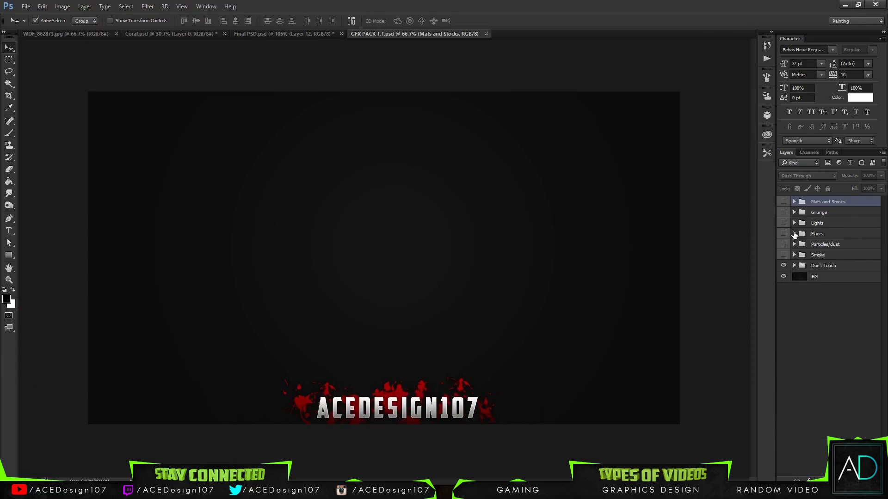
Expand and show the Lights group, preview its light layers and leave only Cloudy light visible
click(793, 223)
click(783, 223)
click(782, 246)
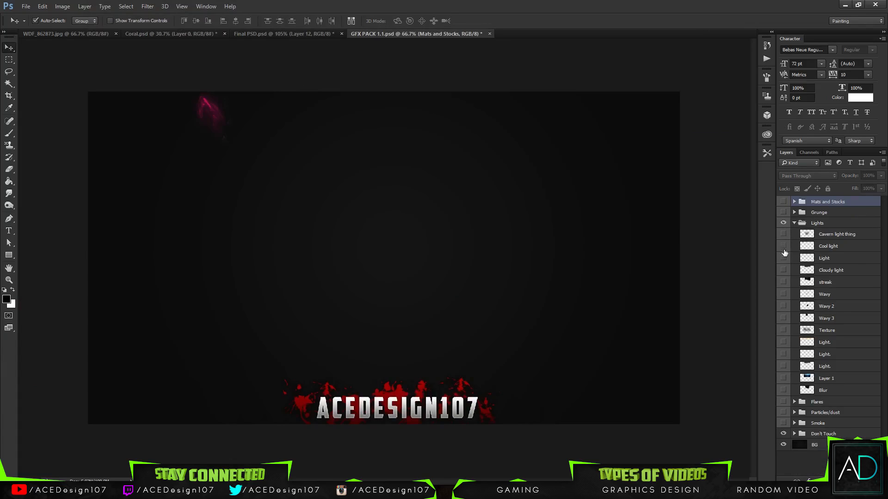
click(783, 258)
click(782, 258)
click(783, 270)
click(783, 270)
click(782, 270)
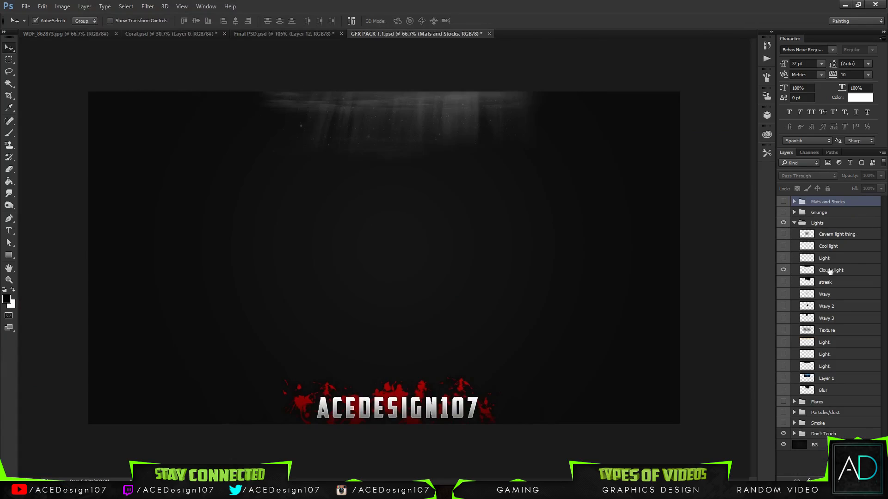
Copy the Lights group into Final PSD.psd above the clownfish layer and shift the surrounding Blubbles group up toward the A
click(828, 271)
drag(434, 132, 467, 237)
click(575, 235)
drag(574, 235, 528, 196)
Hide the Cloudy light layer in the copied Lights group and show the streak layer instead
click(843, 344)
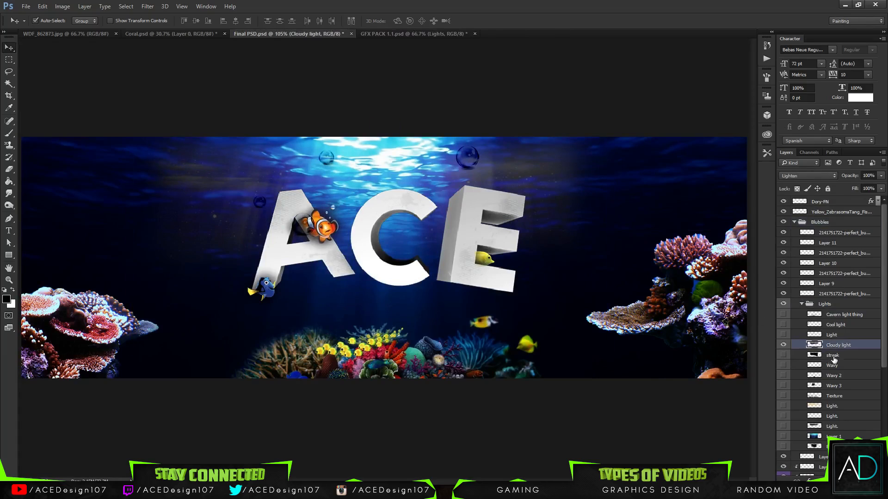
click(832, 355)
click(783, 345)
click(783, 355)
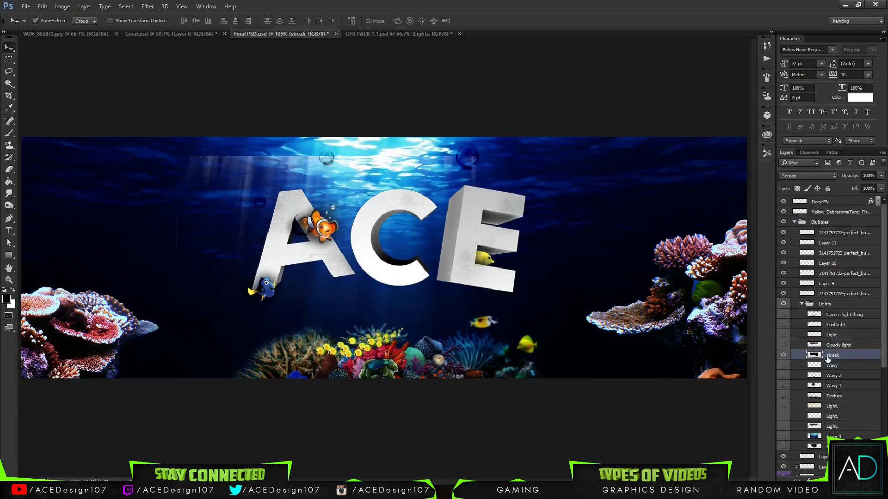
Move the streak layer to the top of the layer stack and reposition it over the light rays above the letters
mouse_move(827, 360)
mouse_down()
mouse_move(846, 303)
mouse_move(832, 199)
mouse_up()
key(ctrl+t)
mouse_move(421, 190)
mouse_down()
mouse_move(454, 154)
mouse_move(463, 166)
mouse_up()
key(Return)
Hide the Cloudy light layer and the whole Lights group, and collapse the group
click(783, 355)
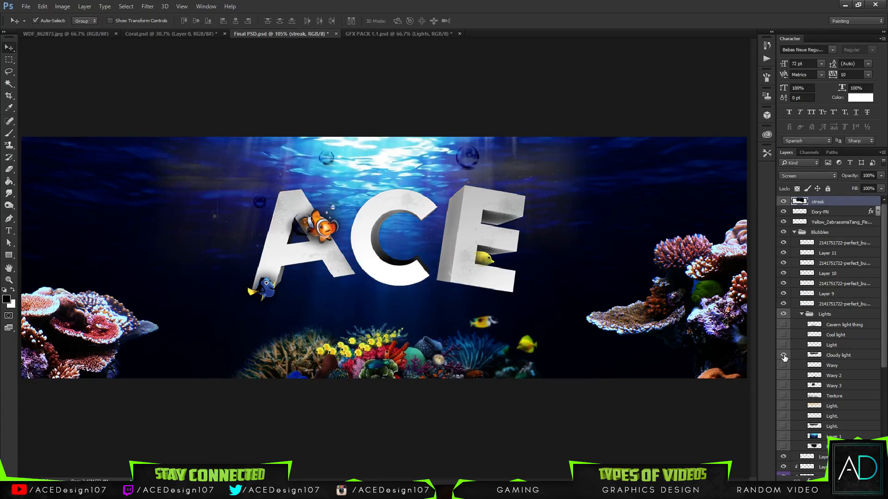
click(783, 355)
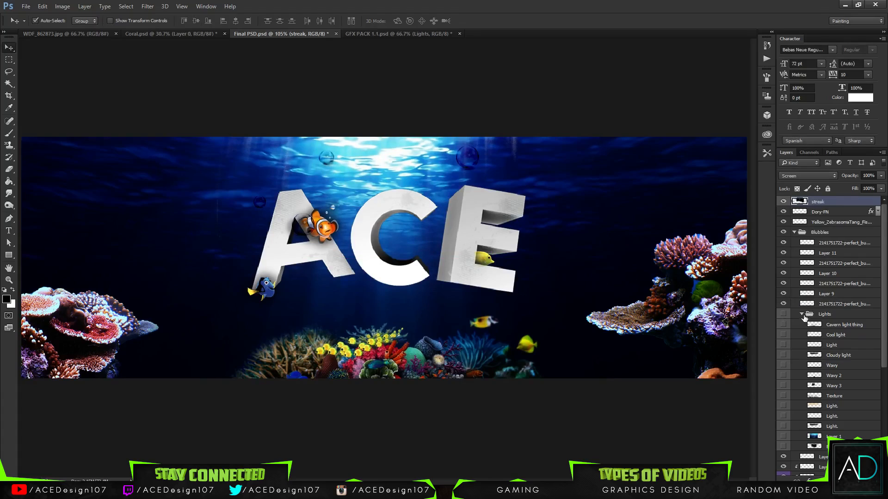
click(803, 314)
key(ctrl+semicolon)
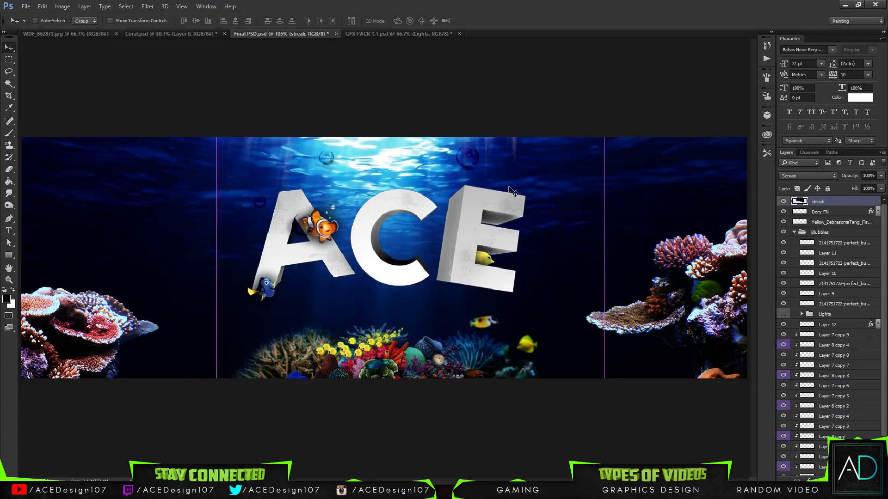
key(ctrl+j)
key(ctrl+j)
key(ctrl+j)
key(Delete)
key(Delete)
key(Delete)
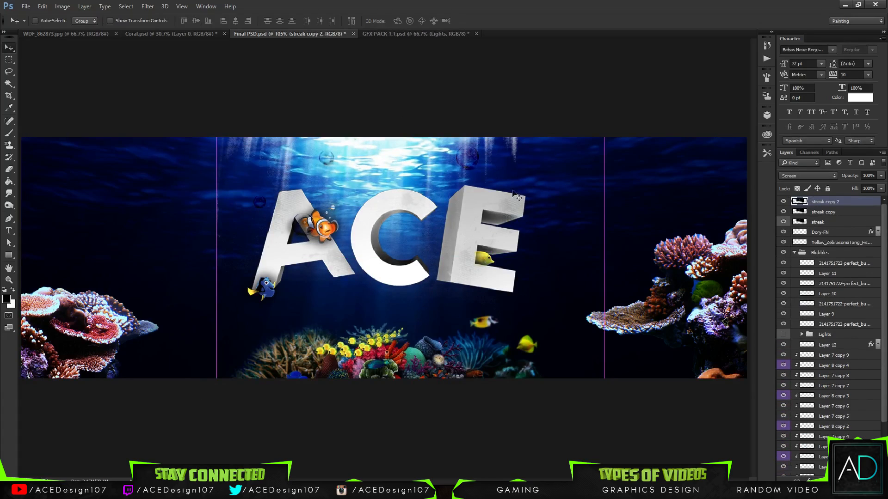
key(ctrl+semicolon)
Try out blend modes on the streak layer and set it to Color Dodge
click(814, 176)
click(789, 267)
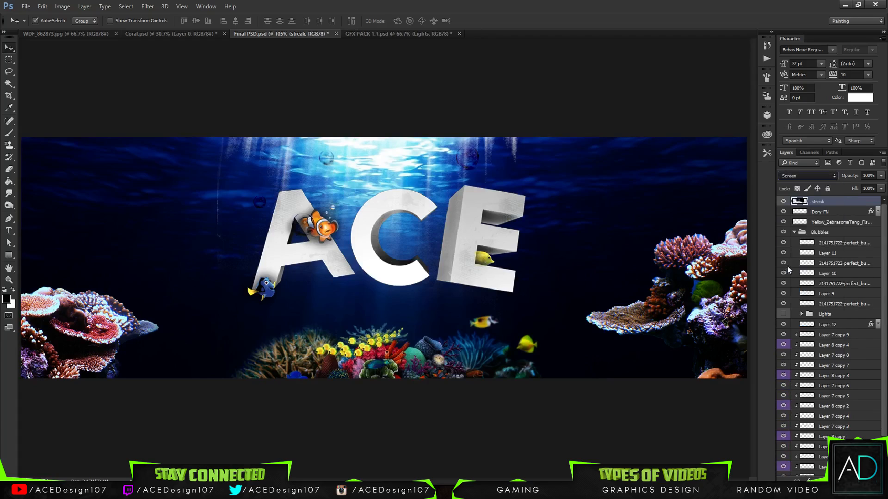
key(Down)
key(Down)
key(Down)
key(Down)
key(Down)
key(Down)
key(Down)
key(Down)
key(Down)
key(Down)
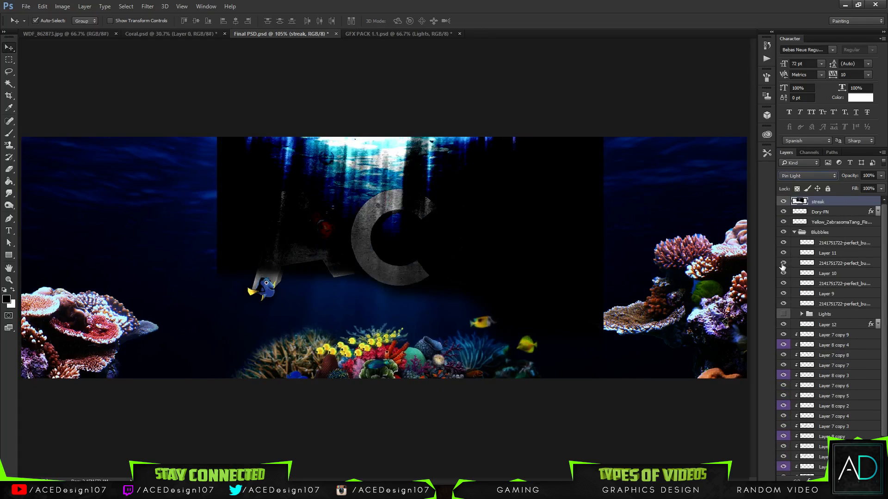
key(Up)
key(Up)
key(Up)
key(Up)
key(Up)
key(Up)
key(Up)
key(Up)
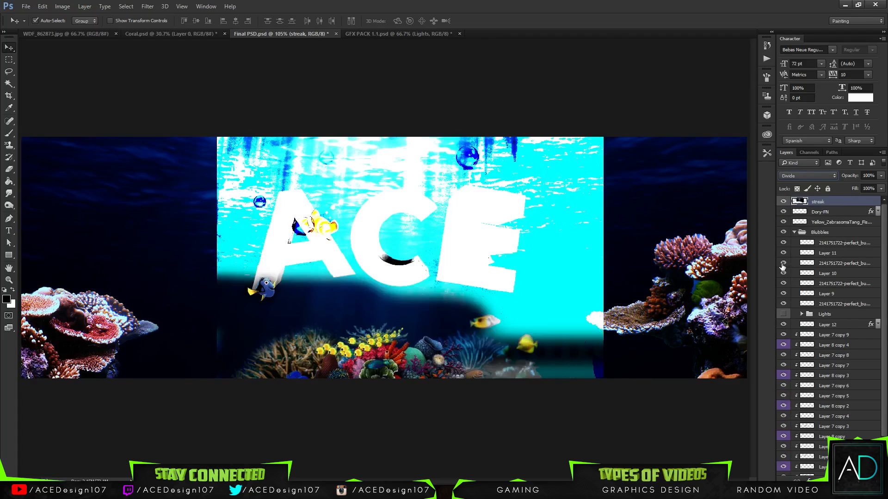
key(Up)
key(Up)
key(Up)
key(Up)
key(Up)
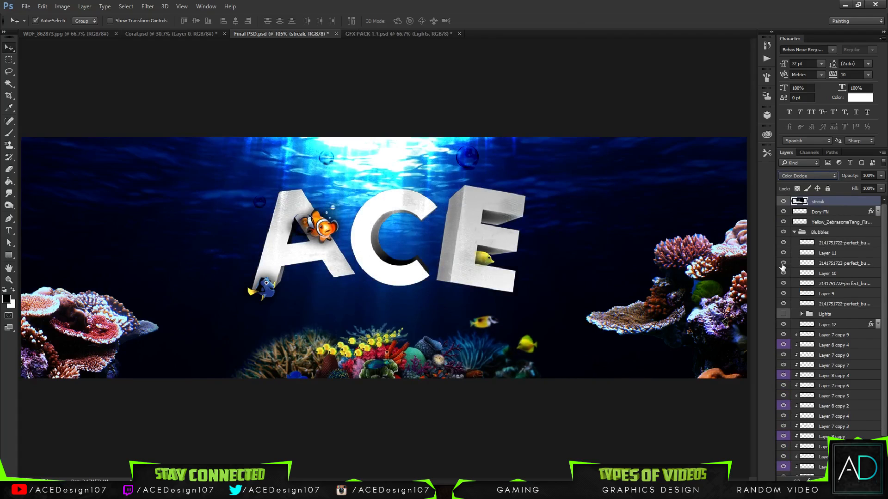
Nudge the streak layer over the water-surface light, compare the banner with and without it, and leave it hidden
click(873, 175)
click(880, 177)
mouse_move(881, 186)
mouse_down()
mouse_move(861, 186)
mouse_move(883, 186)
mouse_up()
key(ctrl+t)
mouse_move(383, 170)
mouse_down()
mouse_move(428, 171)
mouse_move(424, 118)
mouse_move(412, 203)
mouse_move(430, 159)
mouse_up()
key(Return)
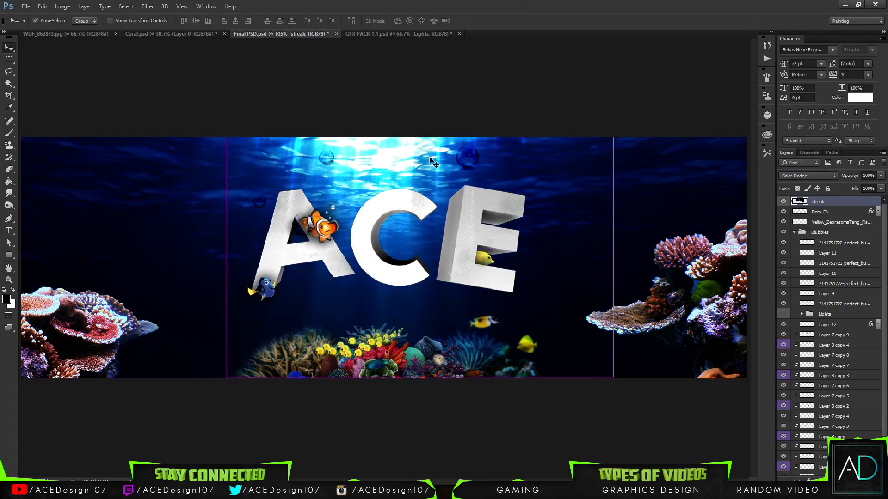
click(783, 202)
click(783, 202)
click(784, 201)
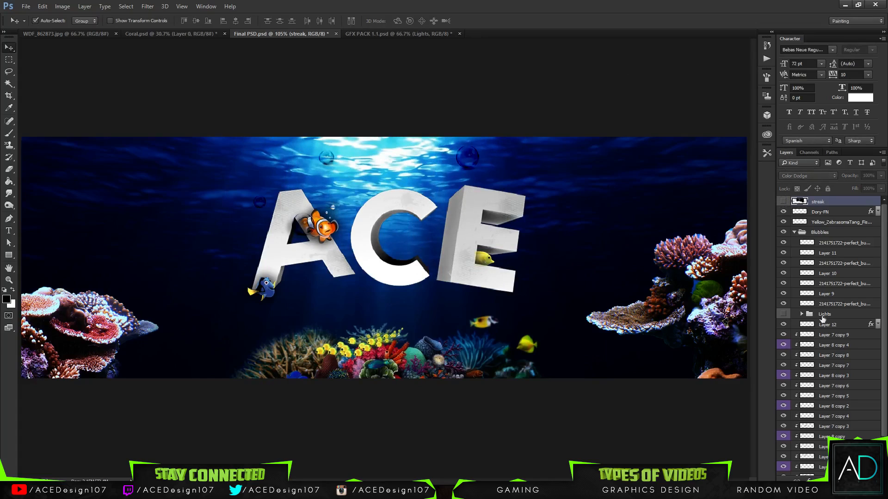
Move the Blubbles group down and right so the clownfish overlaps the lower part of the C and bubbles cover the letters
click(825, 232)
key(ctrl+t)
drag(460, 168, 512, 206)
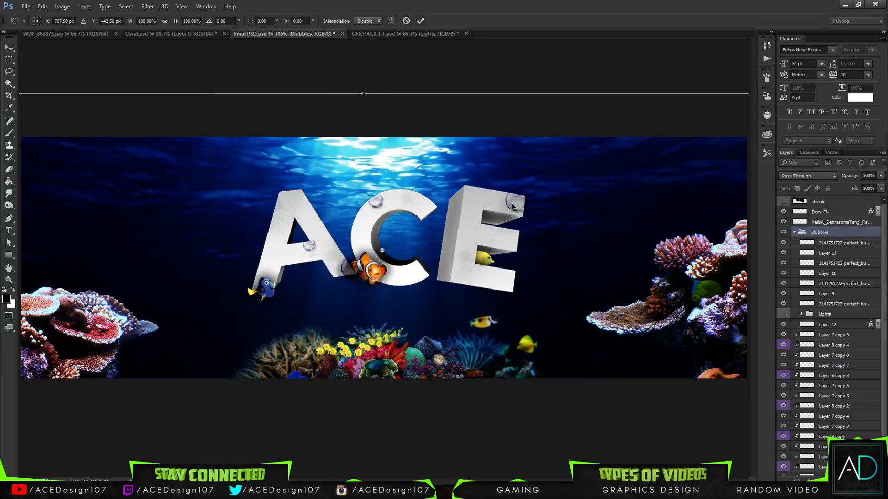
key(Right)
key(Right)
key(Right)
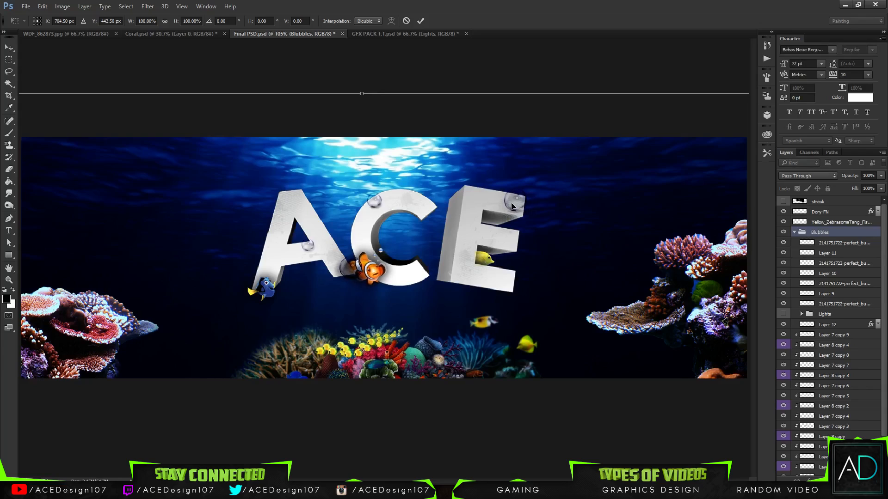
key(Right)
key(Return)
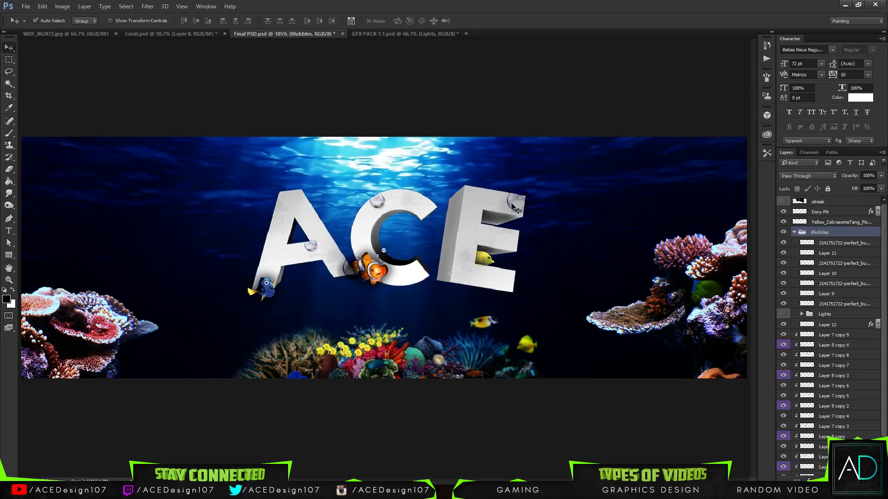
Show the streak layer, shift it slightly right over the surface light, compare the result, and hide it again
click(820, 202)
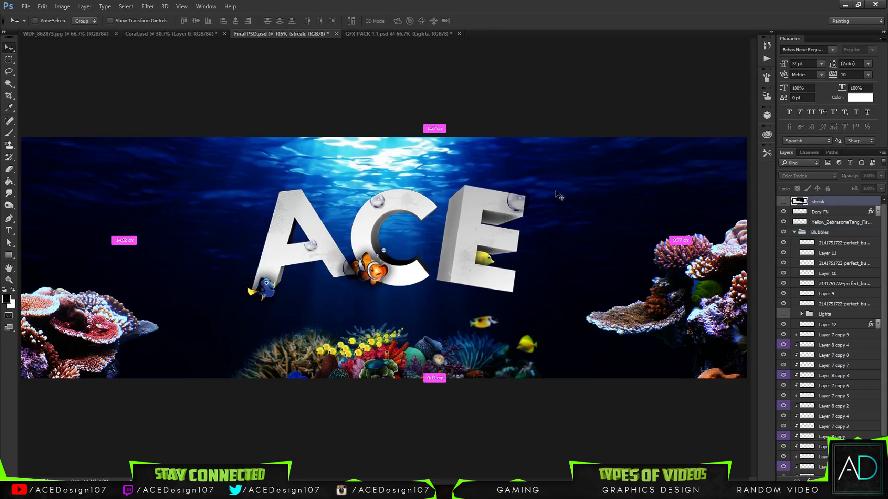
click(782, 202)
key(ctrl+t)
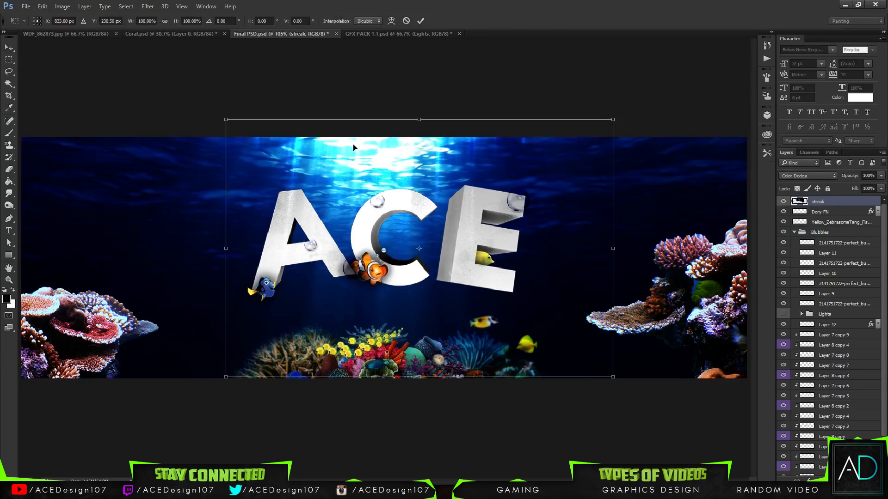
drag(412, 148, 423, 150)
key(Return)
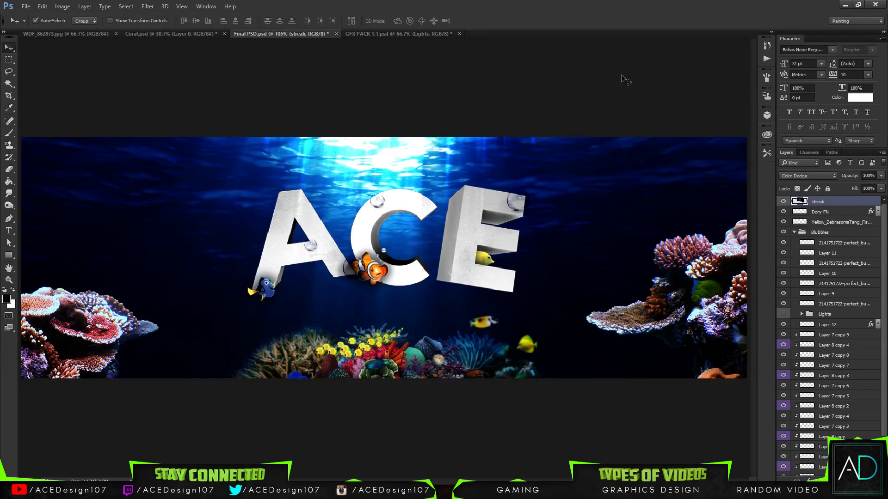
click(782, 202)
click(782, 202)
click(782, 202)
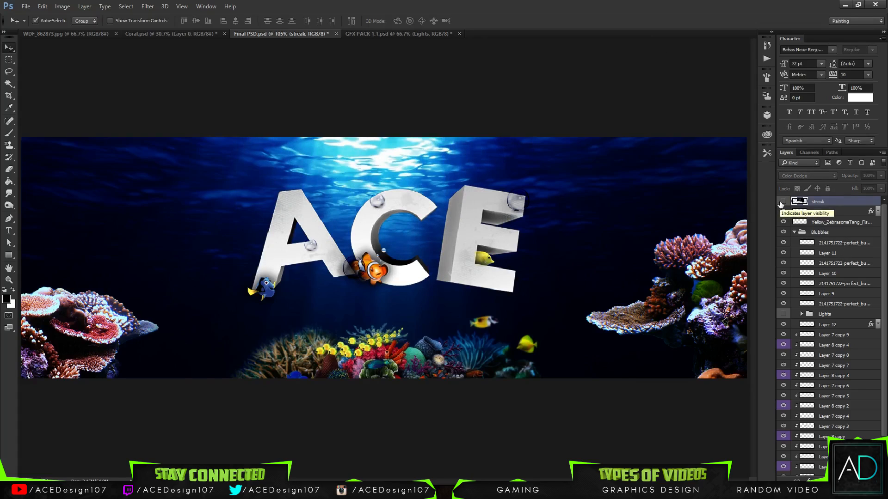
Paint a soft white glow at the banner's upper edge on a new layer using a 1000 px brush
key(ctrl+shift+n)
key(Return)
key(b)
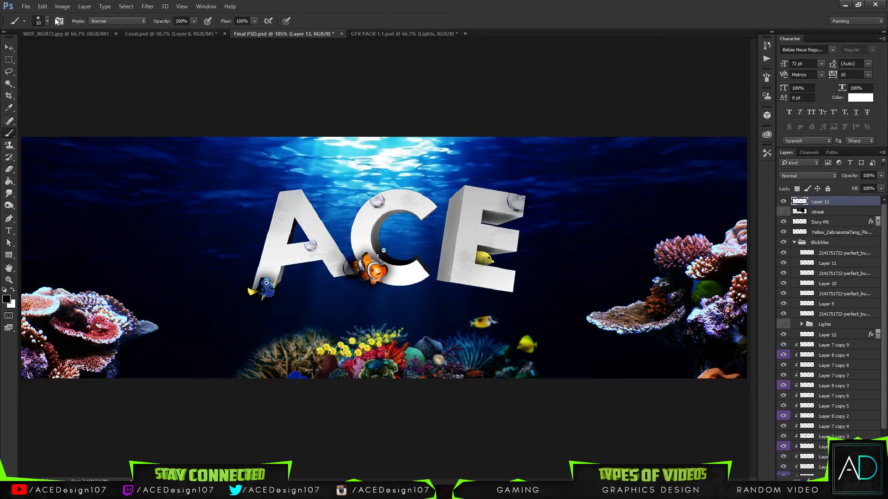
click(45, 23)
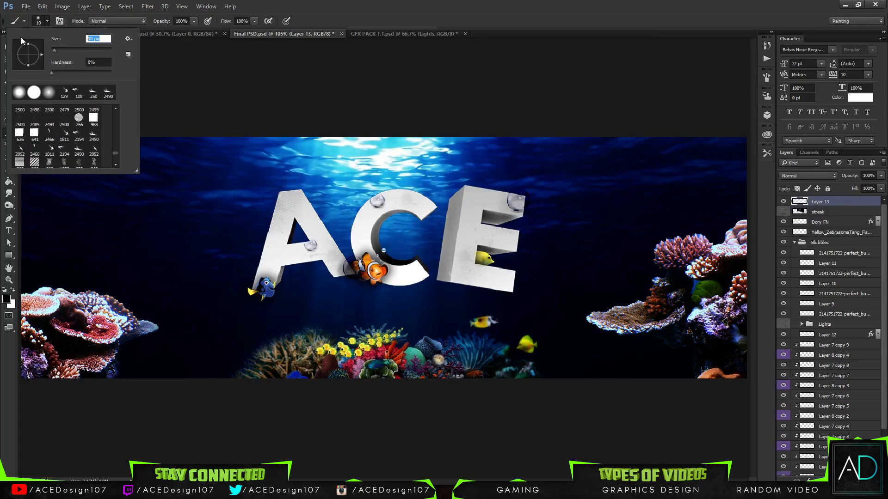
text(1000)
key(Return)
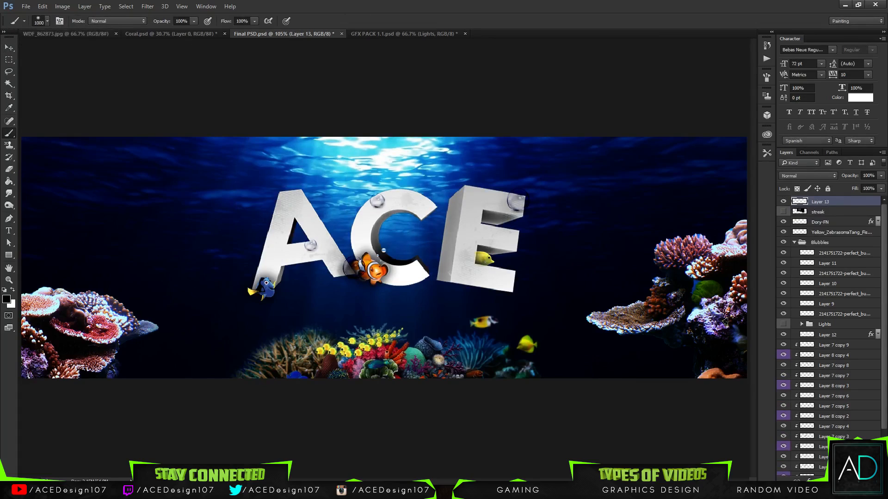
click(12, 290)
key(ctrl+minus)
key(ctrl+minus)
key(ctrl+minus)
key(ctrl+minus)
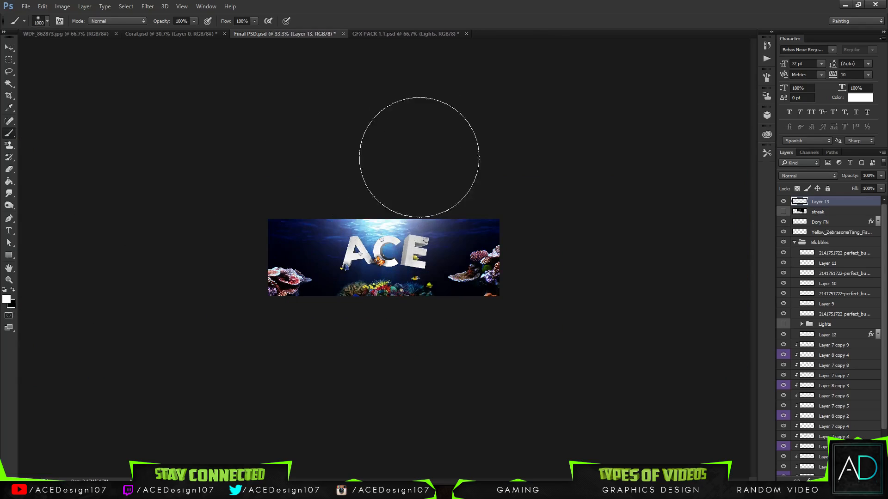
key(ctrl+0)
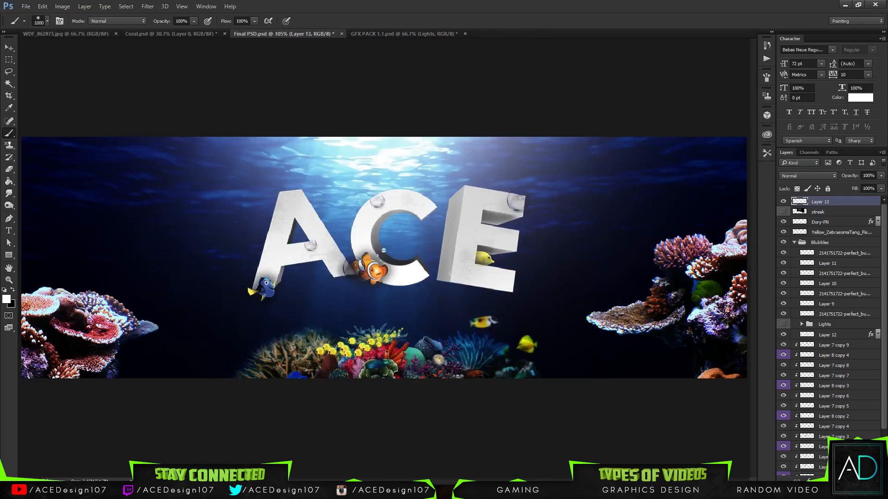
Compare the banner with and without the white glow layer and set its opacity to 29%
mouse_move(880, 176)
mouse_down()
mouse_move(855, 188)
mouse_move(886, 186)
mouse_up()
click(784, 202)
click(784, 201)
click(783, 202)
click(783, 202)
click(783, 201)
click(880, 176)
drag(880, 186, 847, 188)
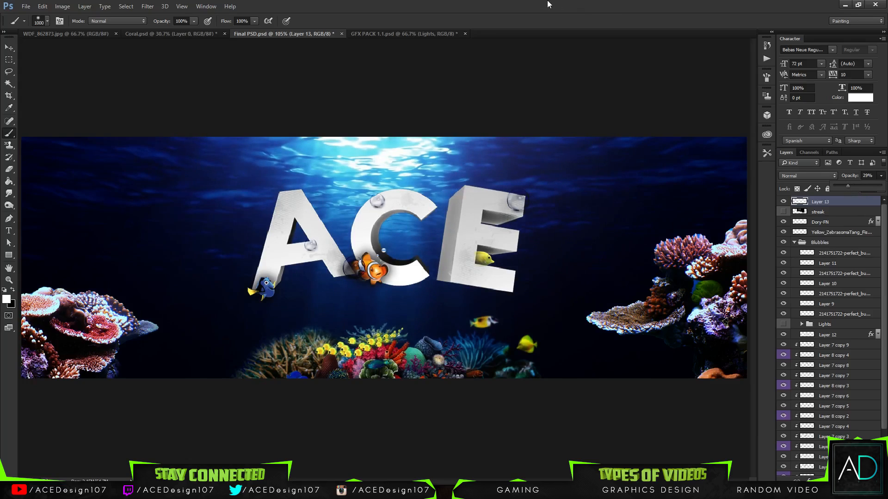
Collapse the Blubbles group and delete the hidden streak layer
key(v)
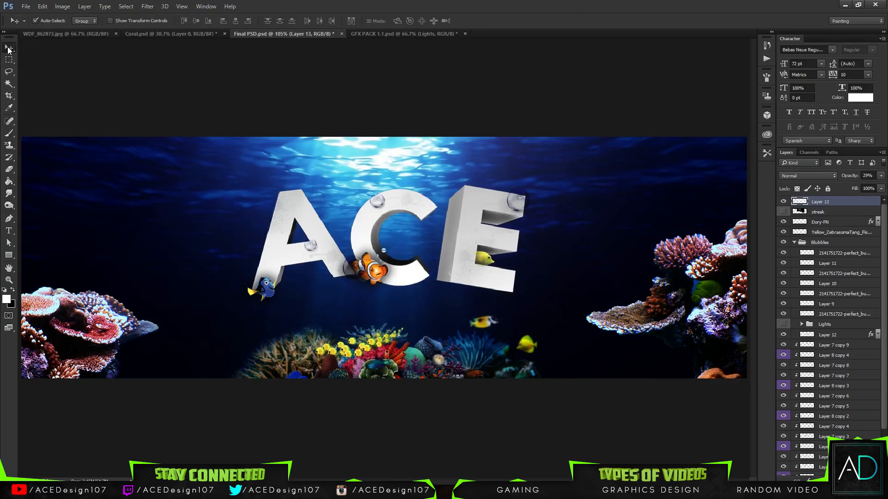
key(ctrl+minus)
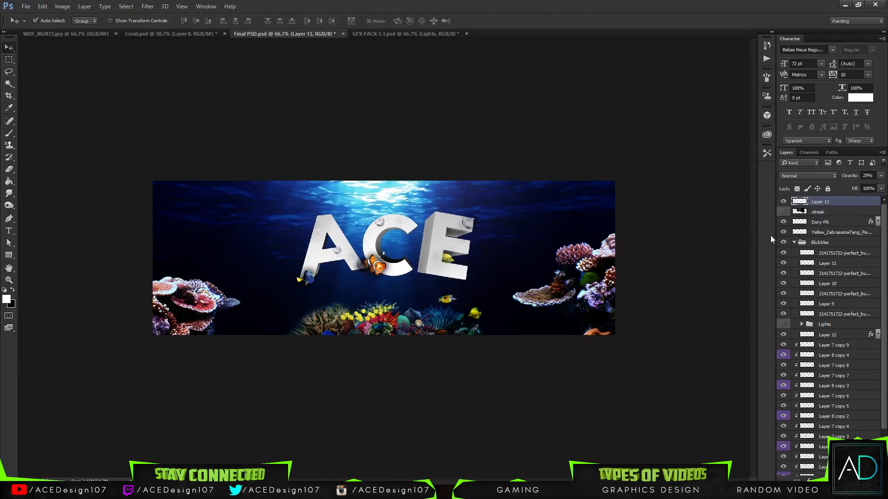
click(794, 242)
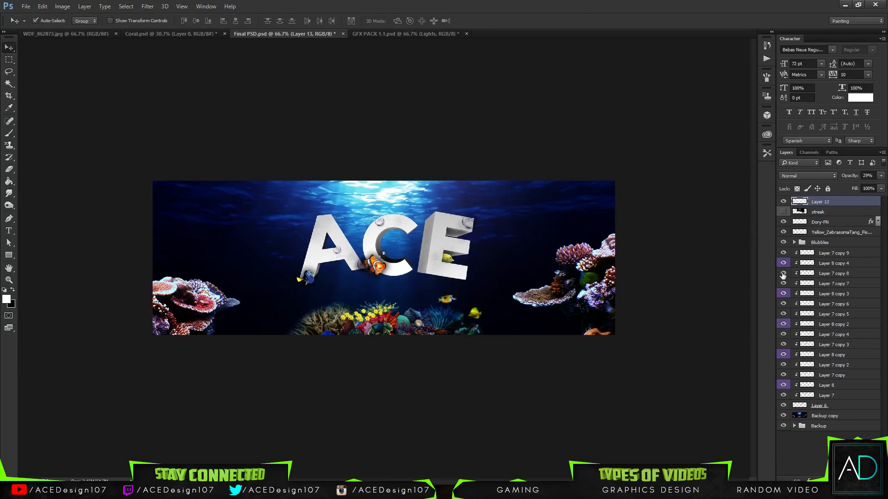
click(818, 212)
key(Delete)
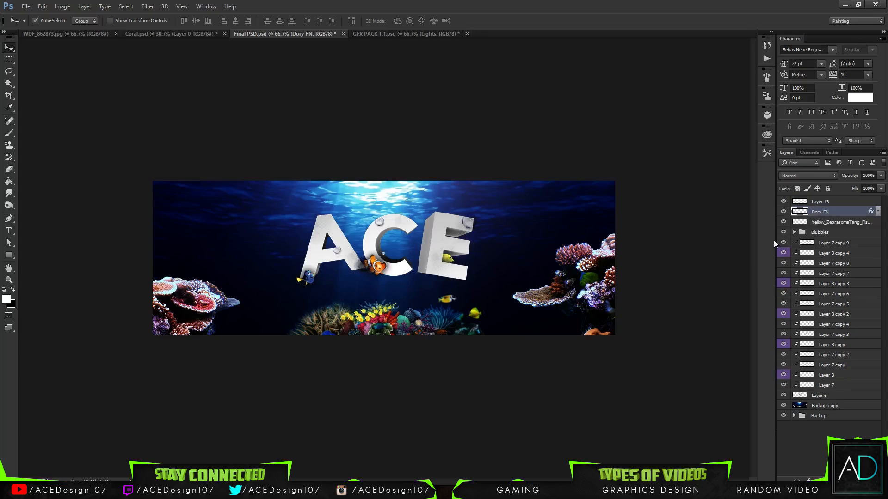
key(ctrl+0)
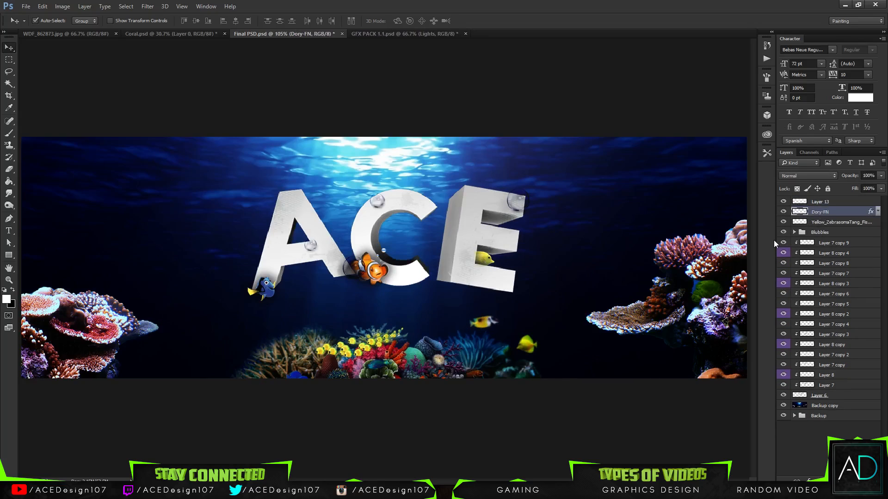
Duplicate everything from the Backup group up to Layer 13, merge the copies into one layer on top, and keep it selected
click(819, 415)
shift+click(834, 203)
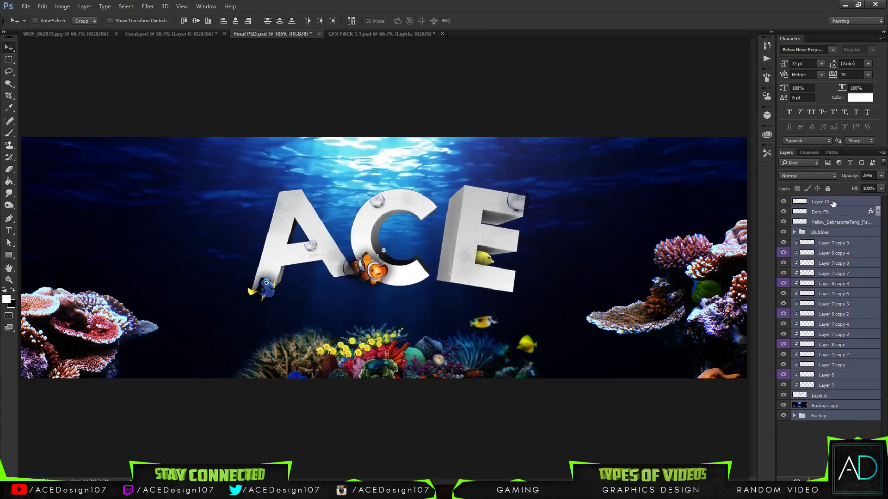
key(ctrl+j)
key(ctrl+e)
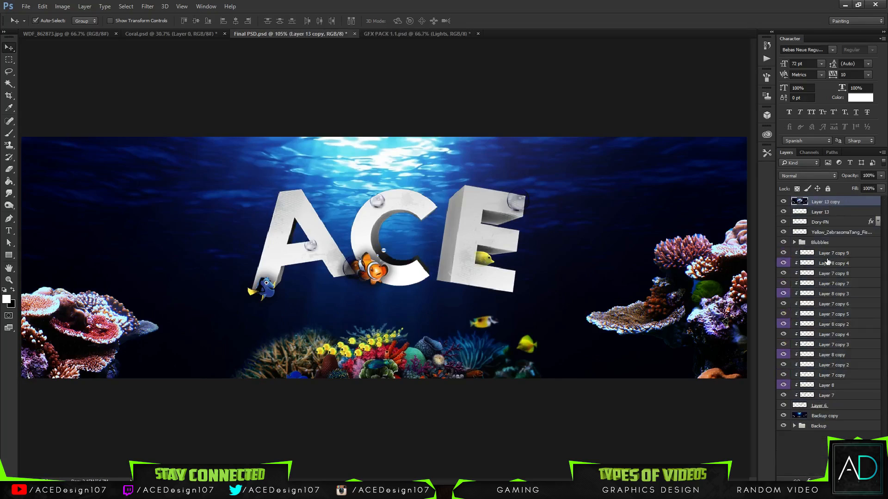
click(824, 214)
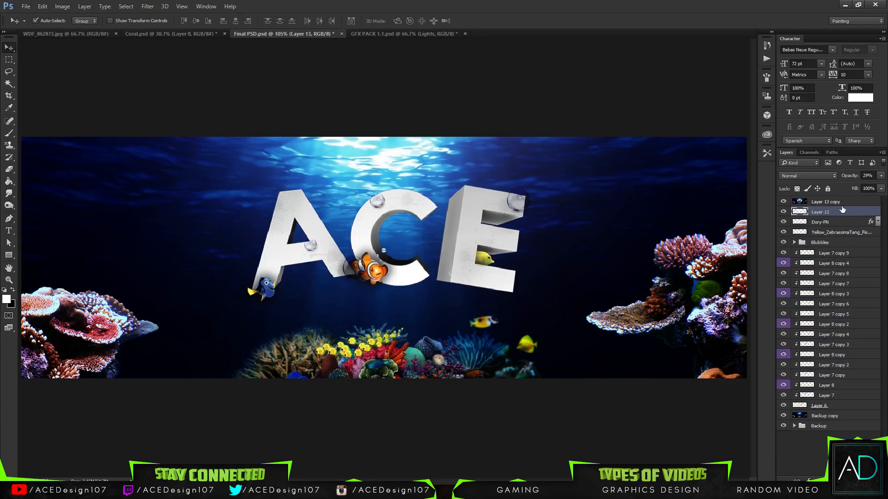
click(819, 203)
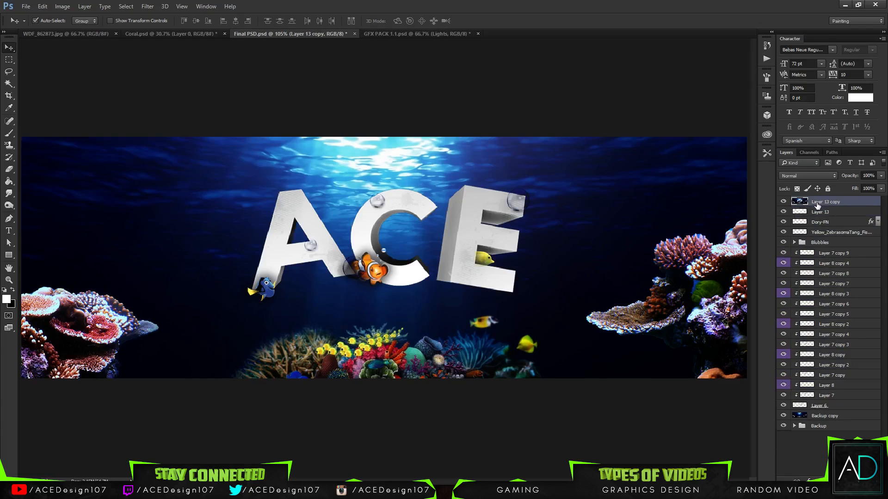
key(c)
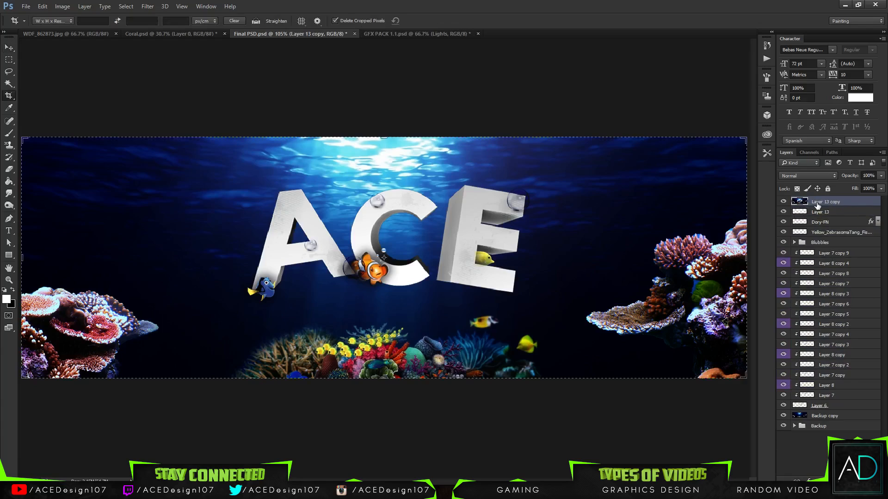
key(ctrl+shift+e)
key(ctrl+z)
Open the merged Layer 13 copy in the Magic Bullet PhotoLooks filter
click(147, 6)
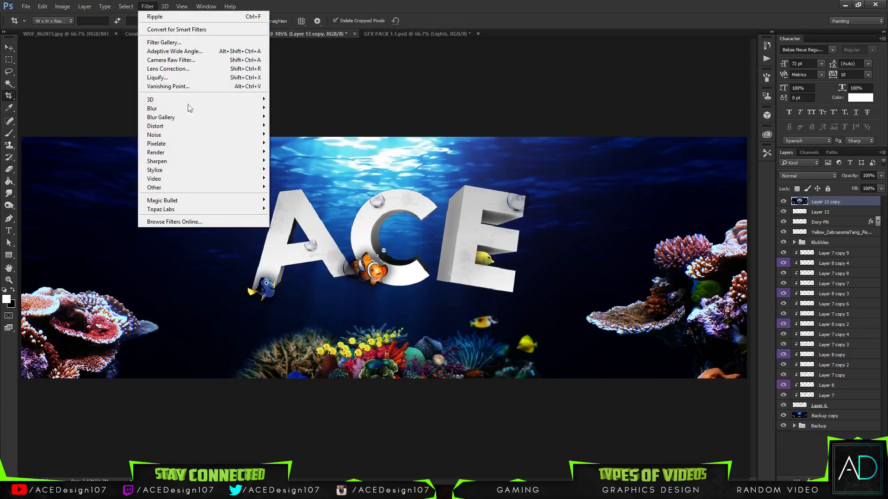
mouse_move(199, 201)
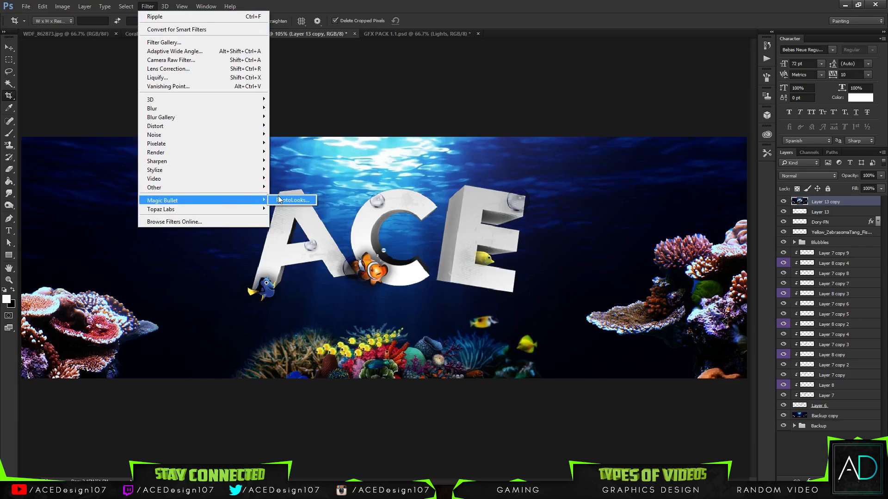
click(292, 200)
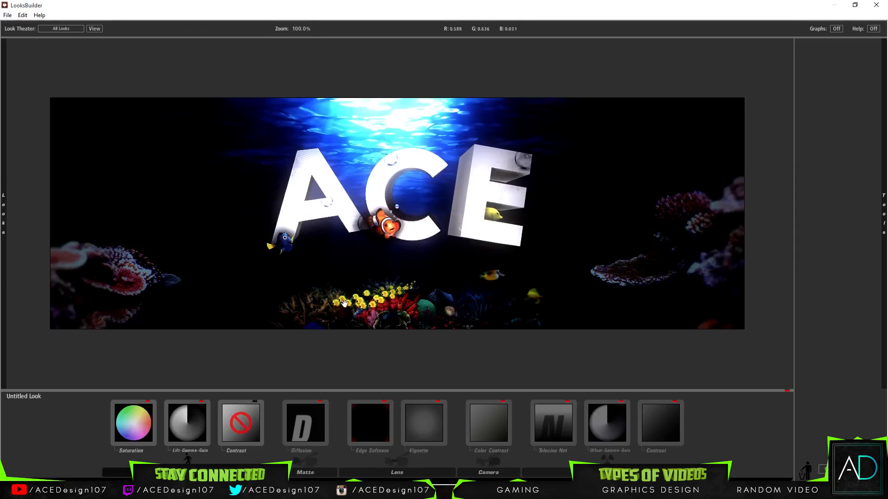
Try the Basic Cool Max and Basic Cool looks on the banner, then go back to Basic Cool Max
mouse_move(6, 189)
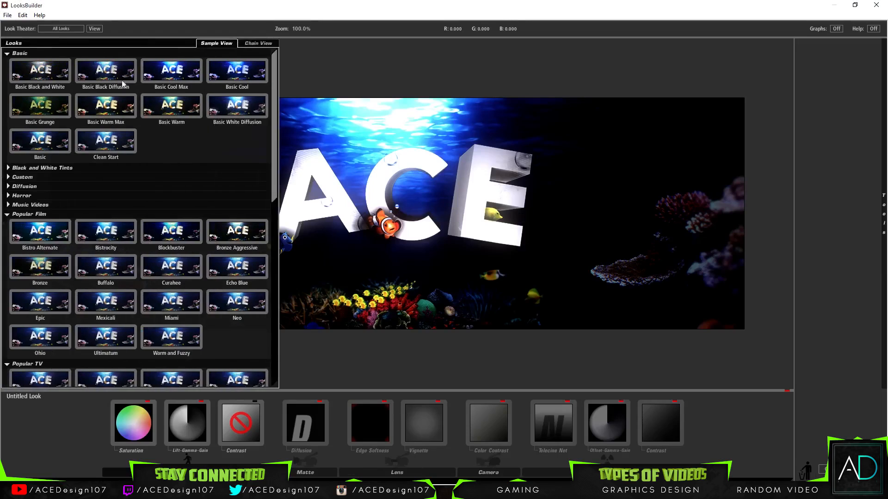
click(162, 75)
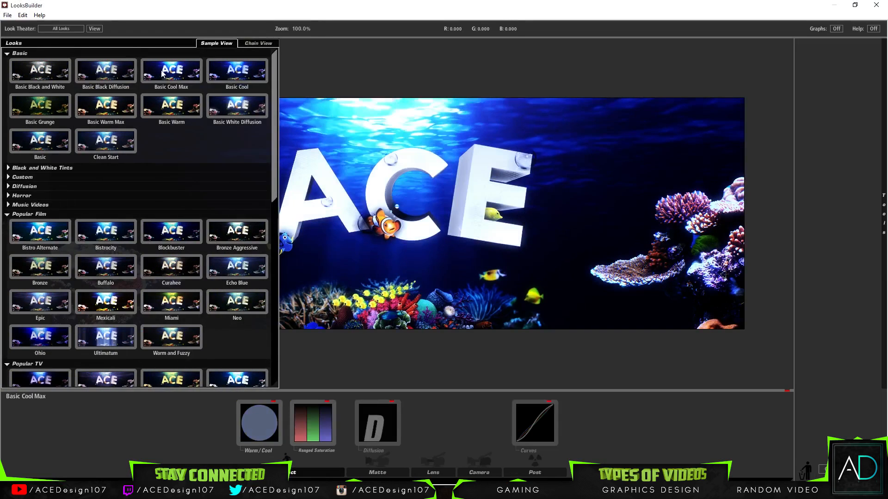
click(218, 81)
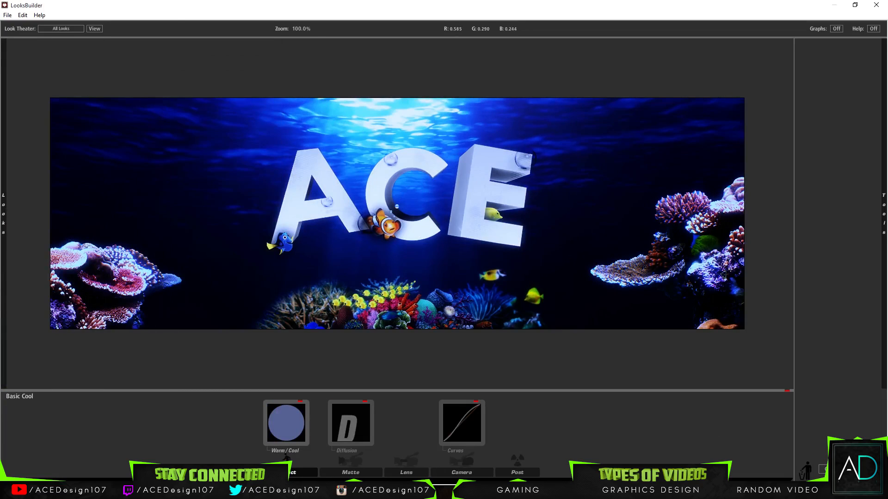
mouse_move(2, 217)
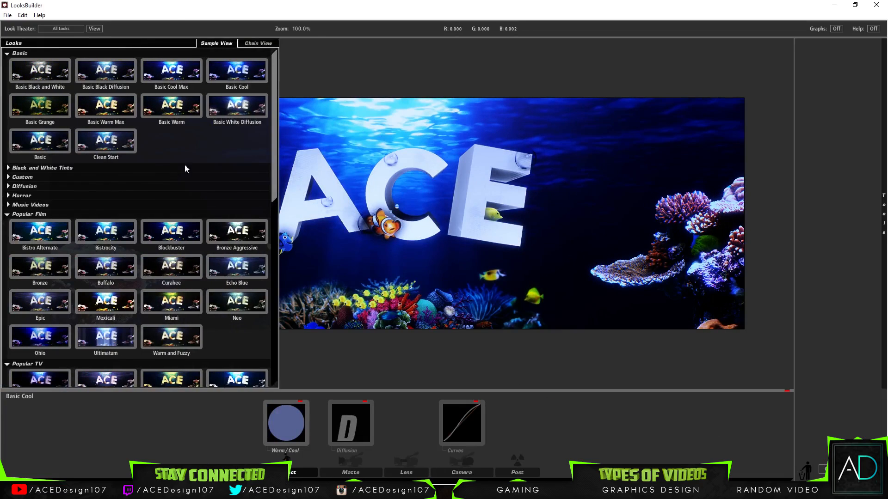
click(183, 92)
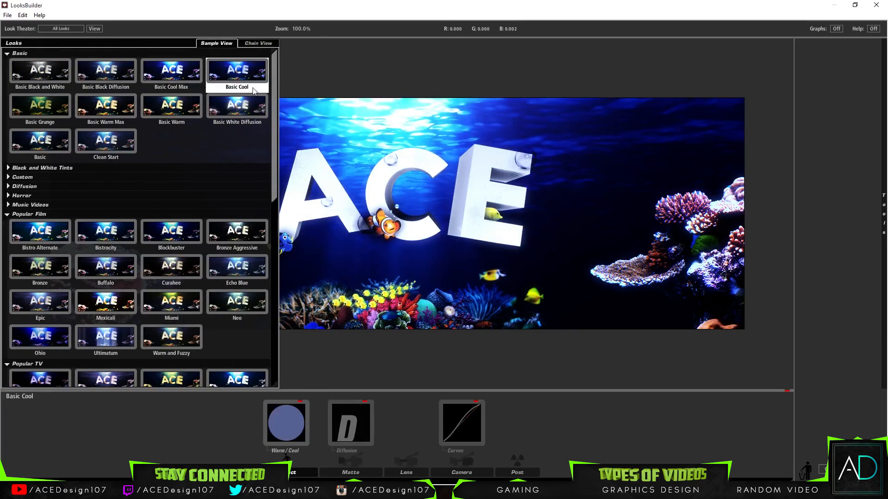
Reduce the Diffusion effect's size to 1.50% and disable Diffusion in the Basic Cool Max look
click(368, 440)
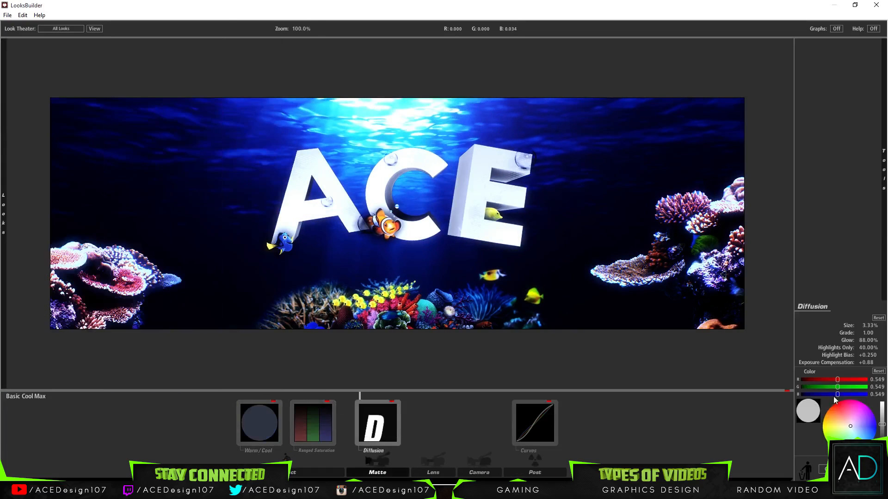
drag(869, 325, 844, 335)
click(391, 402)
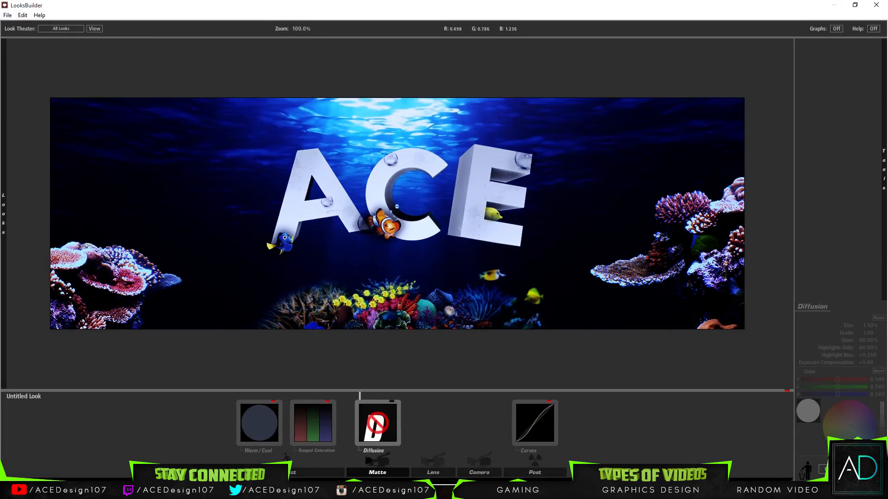
Try the Basic Black Diffusion, Warm and Fuzzy, Ultimatum, Jealous Indigo and Focus Left Cool looks on the banner
mouse_move(4, 215)
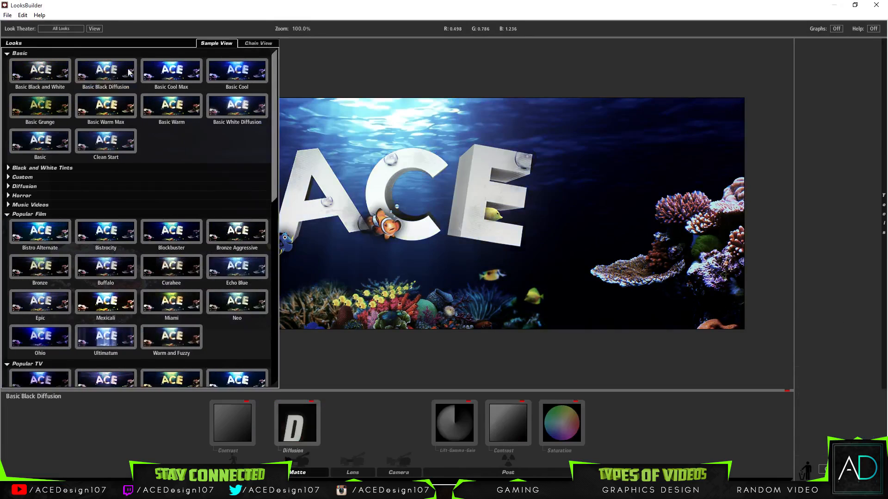
click(108, 78)
scroll(179, 339, down, 2)
click(171, 277)
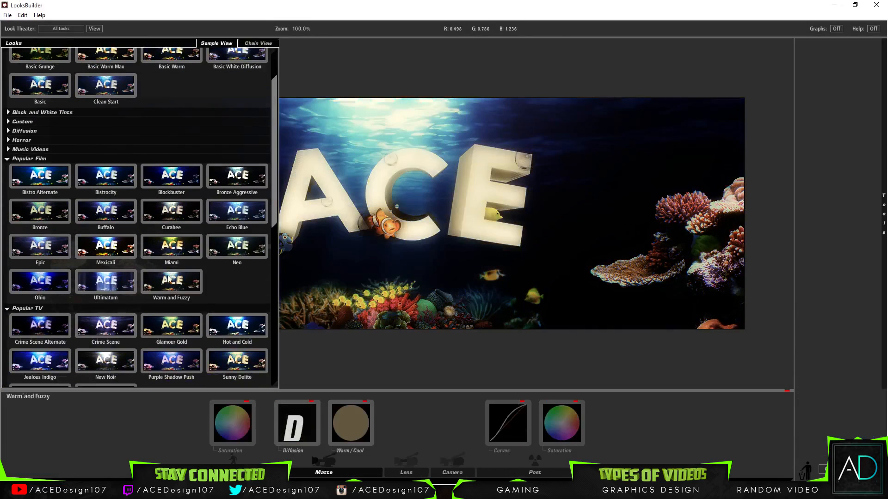
scroll(137, 304, down, 2)
click(52, 238)
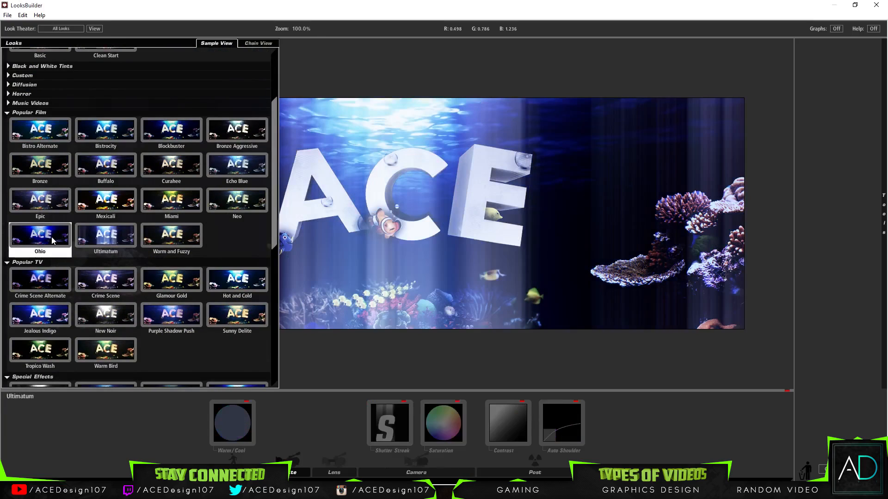
scroll(64, 290, down, 2)
click(52, 267)
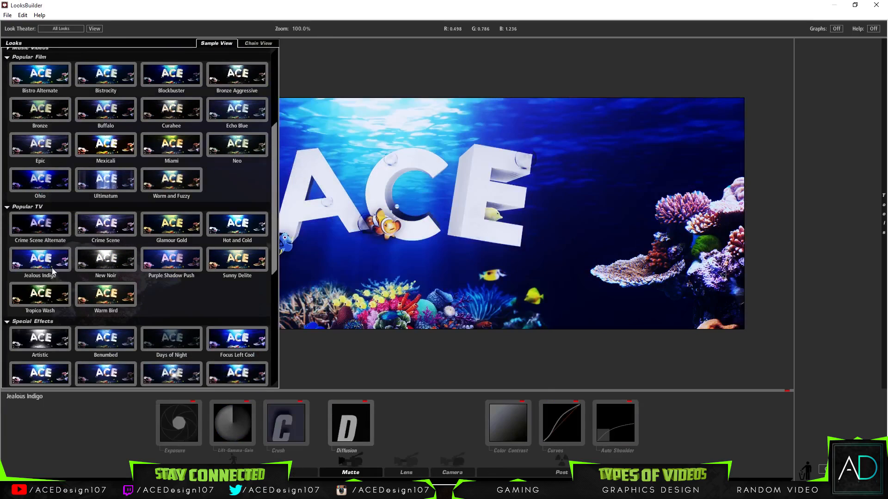
scroll(160, 286, down, 2)
click(226, 329)
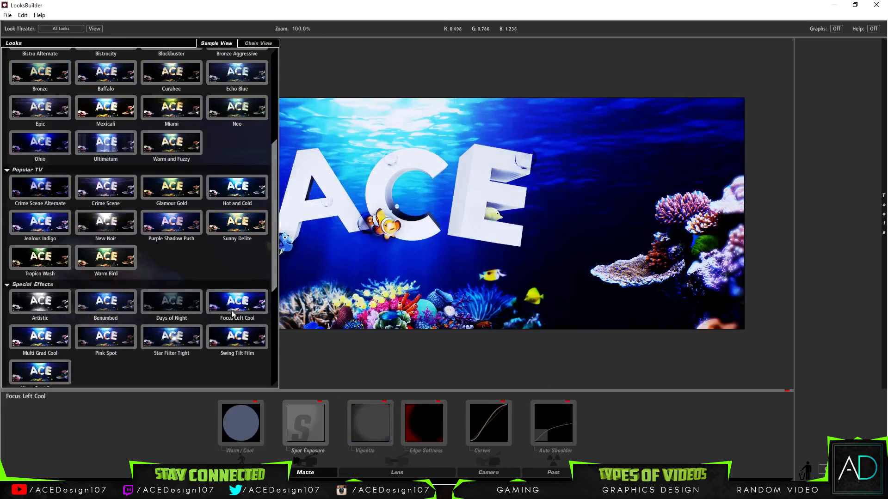
Try the Swing Tilt Film, Warm Spot Focus, Multi Grad Cool and AG Film Stock looks on the banner
scroll(212, 334, down, 2)
scroll(184, 331, down, 2)
scroll(184, 331, down, 1)
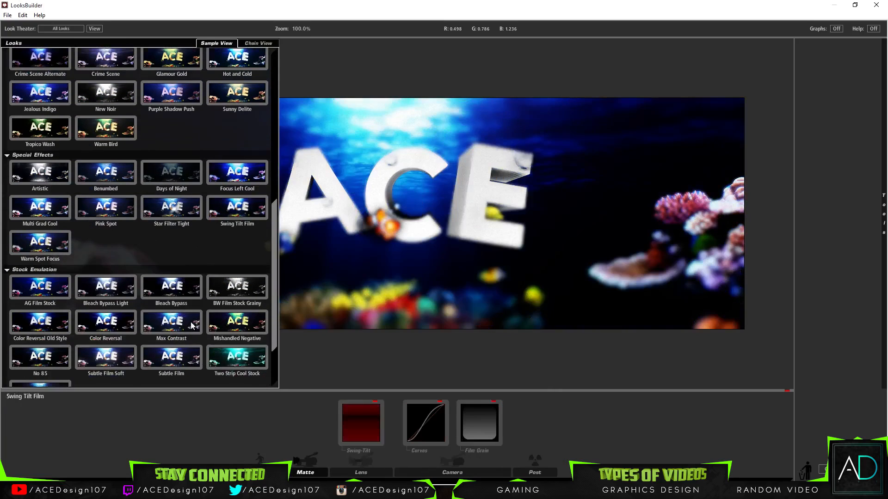
click(50, 249)
scroll(49, 248, down, 1)
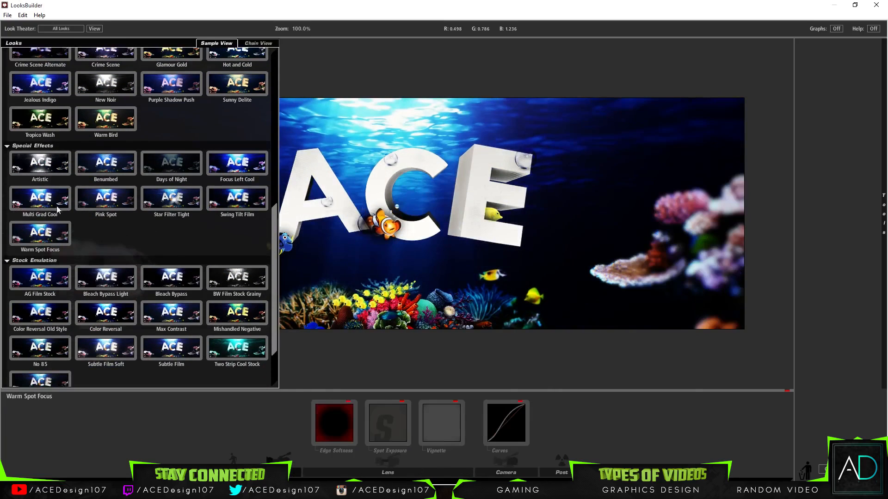
click(63, 199)
click(43, 276)
Try the Subtle Film, Grad Sky and Grad Deep Blue looks on the banner
scroll(77, 293, down, 2)
scroll(92, 296, down, 1)
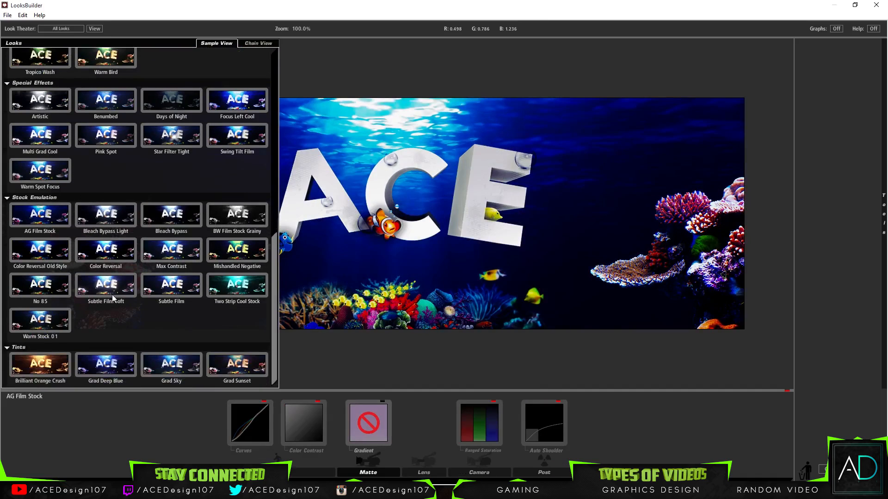
click(182, 285)
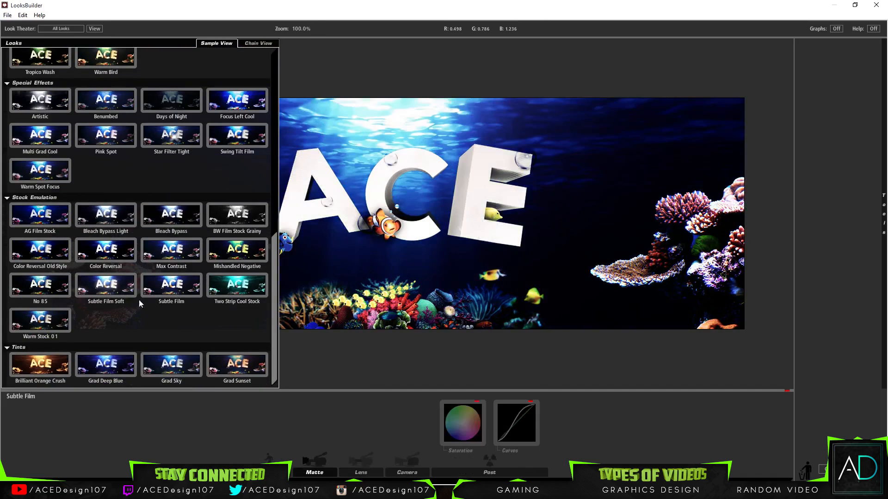
click(157, 363)
click(99, 367)
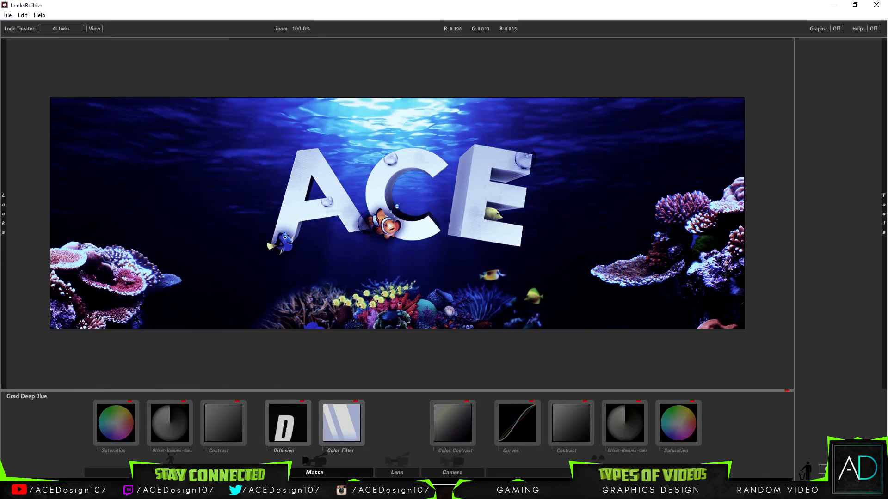
Preview the Blockbuster look, then apply the Basic Cool Max look to the banner
scroll(164, 212, up, 10)
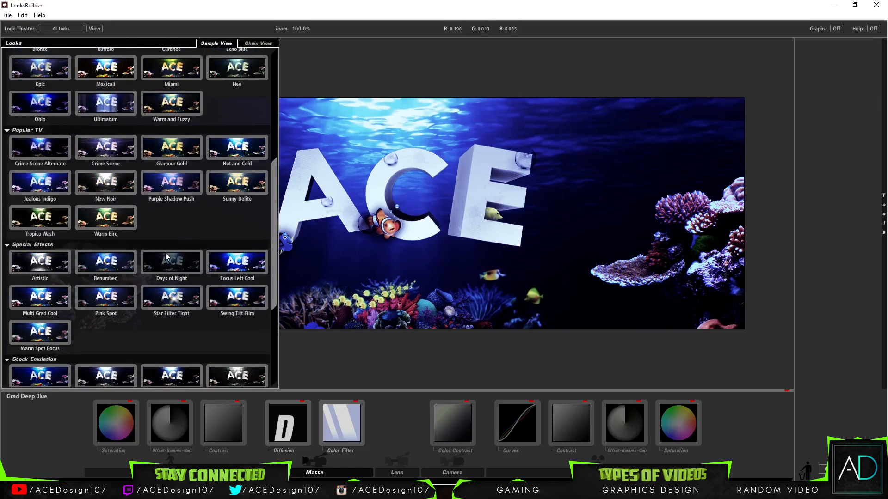
scroll(177, 120, up, 3)
click(178, 176)
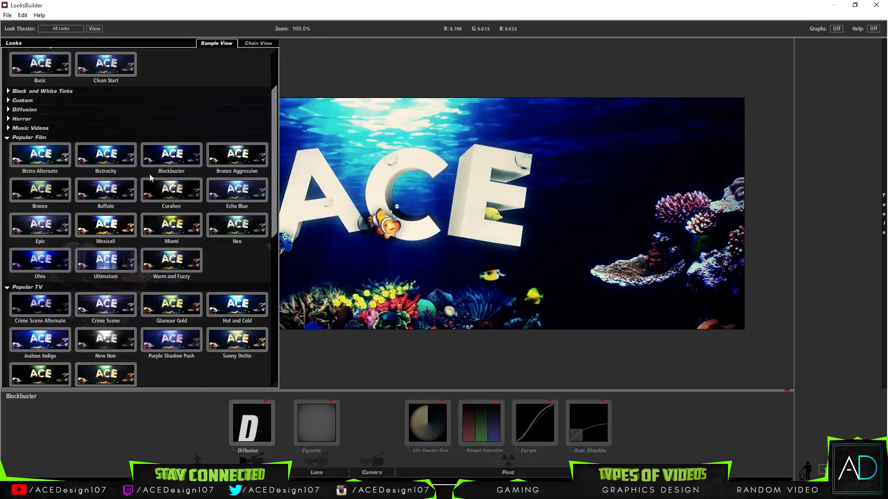
scroll(223, 243, up, 3)
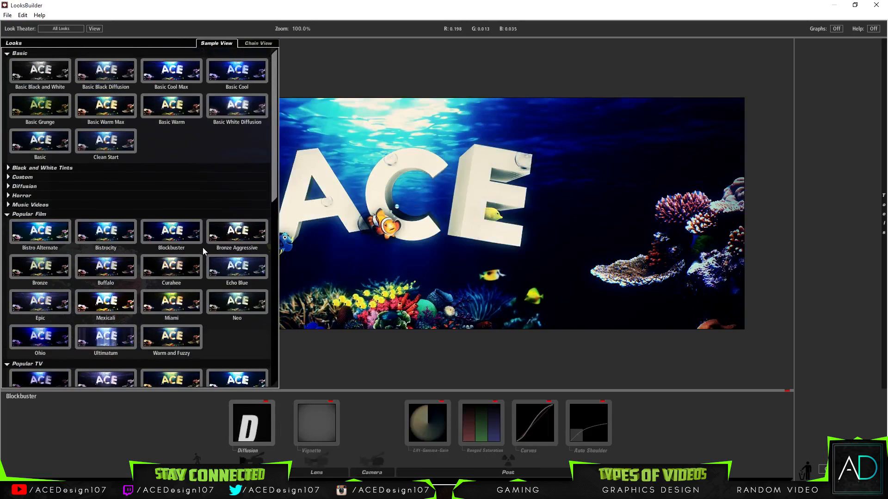
click(185, 73)
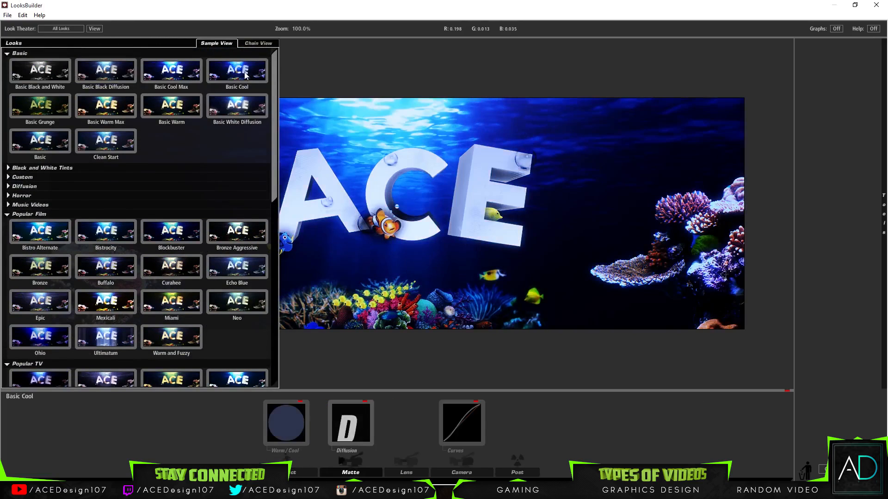
Add Edge Softness to the look's lens stage with a spread of 0.364 and a blur size of 0.95%
click(432, 458)
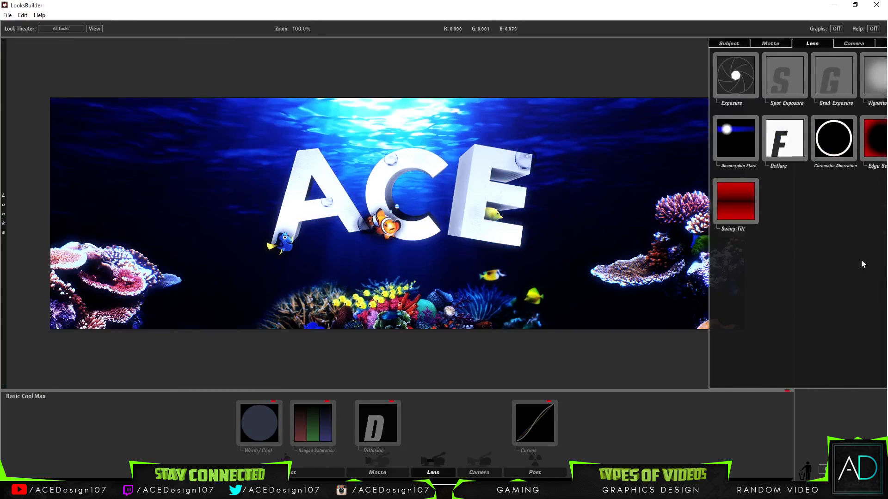
drag(672, 259, 433, 421)
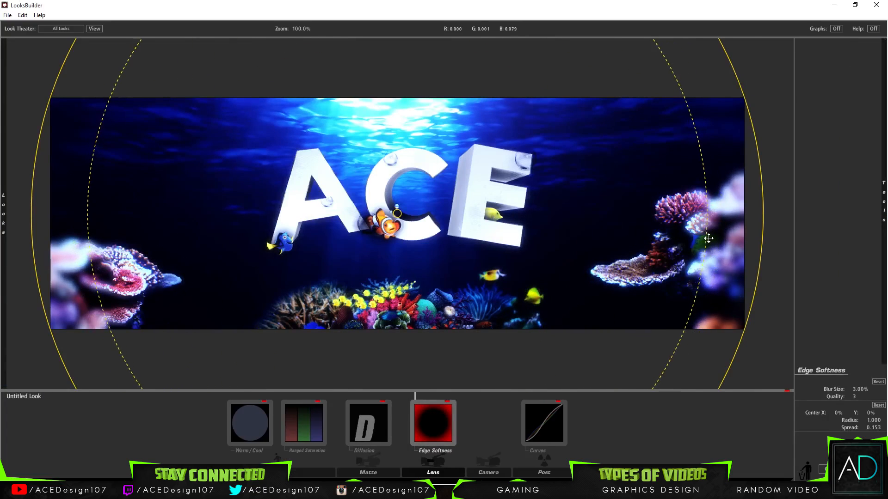
drag(703, 238, 628, 242)
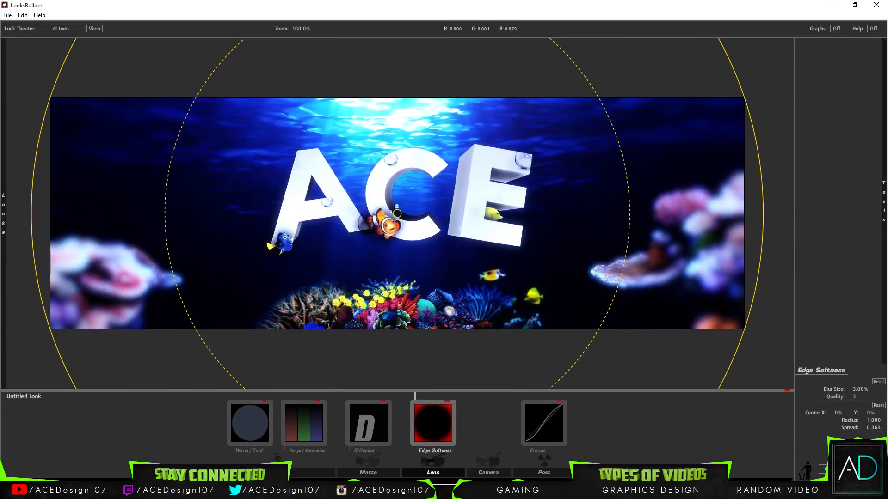
drag(860, 389, 825, 389)
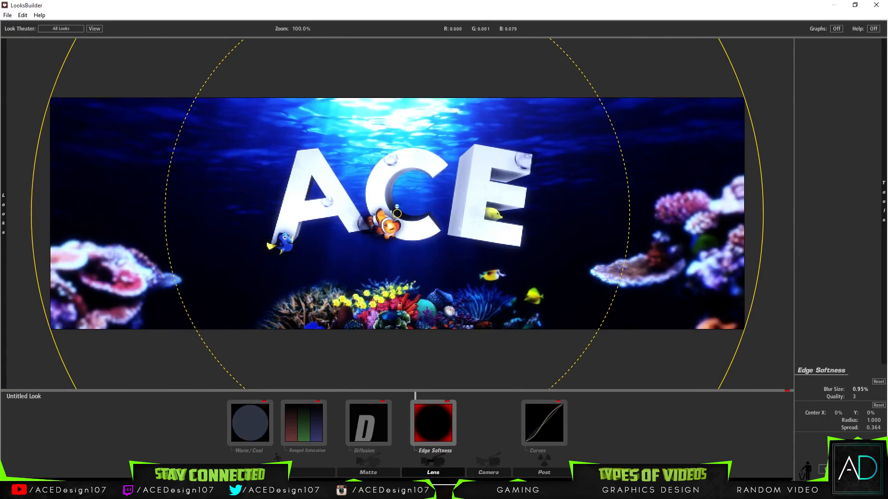
Add a Vignette after Edge Softness and enlarge its radius to 1.075
mouse_move(886, 348)
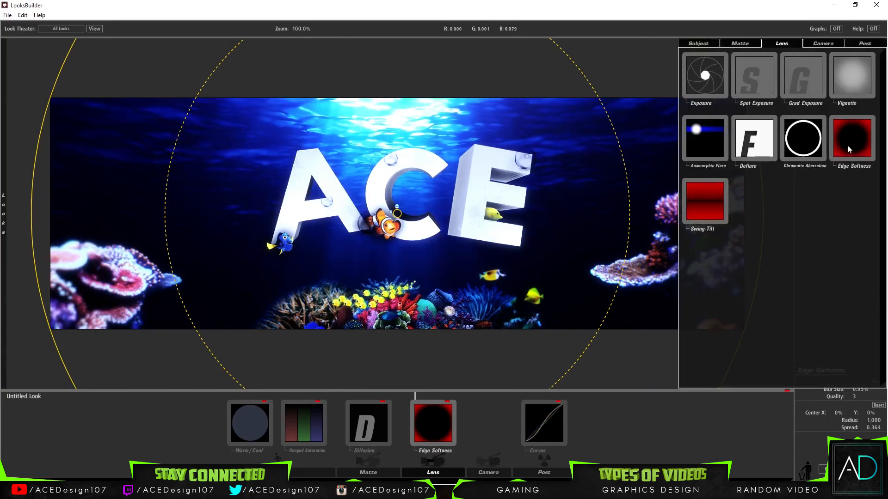
drag(838, 96, 466, 419)
drag(753, 231, 788, 234)
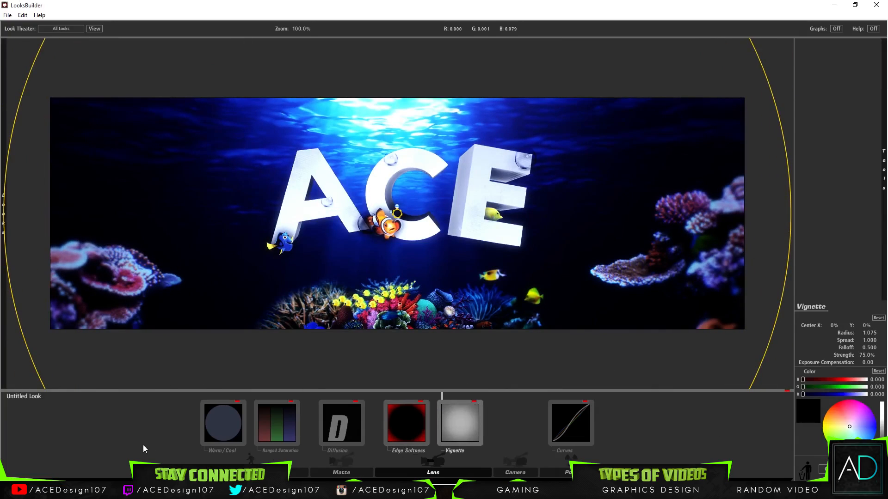
Compare the banner with and without the Warm/Cool, Diffusion and Vignette effects, leaving each one enabled
click(236, 412)
click(238, 403)
click(238, 402)
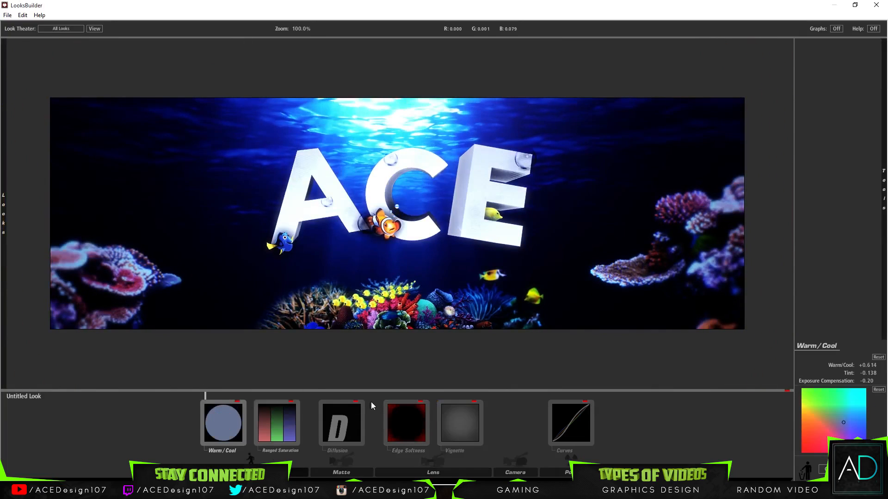
click(359, 407)
click(359, 404)
double_click(473, 401)
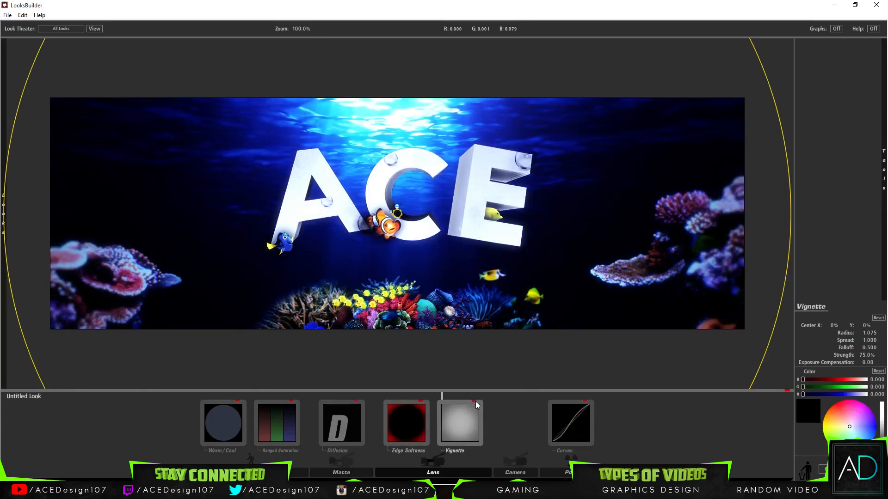
click(476, 402)
click(477, 402)
click(477, 401)
click(477, 401)
Compare the banner with and without Curves, then raise the lower point of the RGB curve to lighten the darker tones
click(586, 402)
click(586, 402)
click(585, 403)
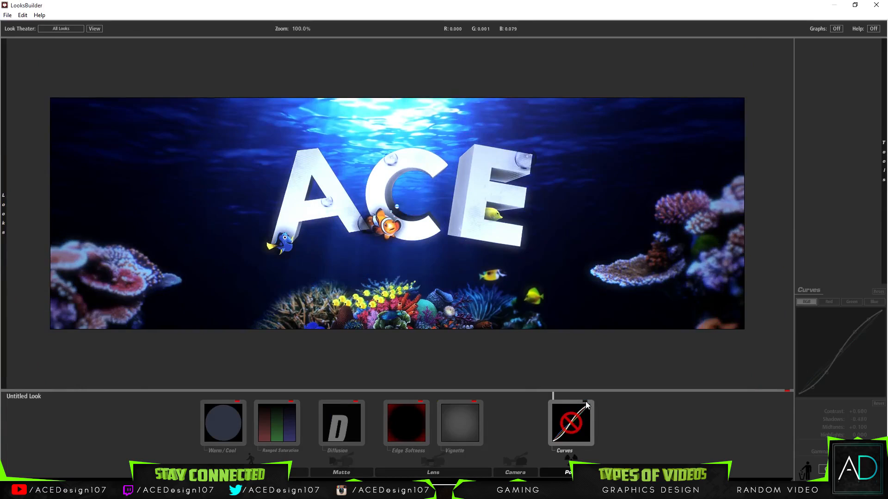
click(586, 403)
click(586, 403)
click(585, 403)
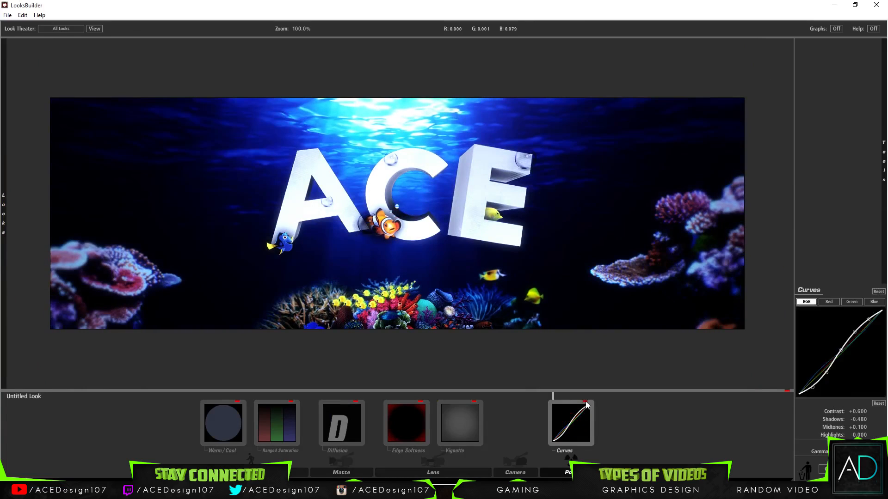
drag(825, 375, 835, 346)
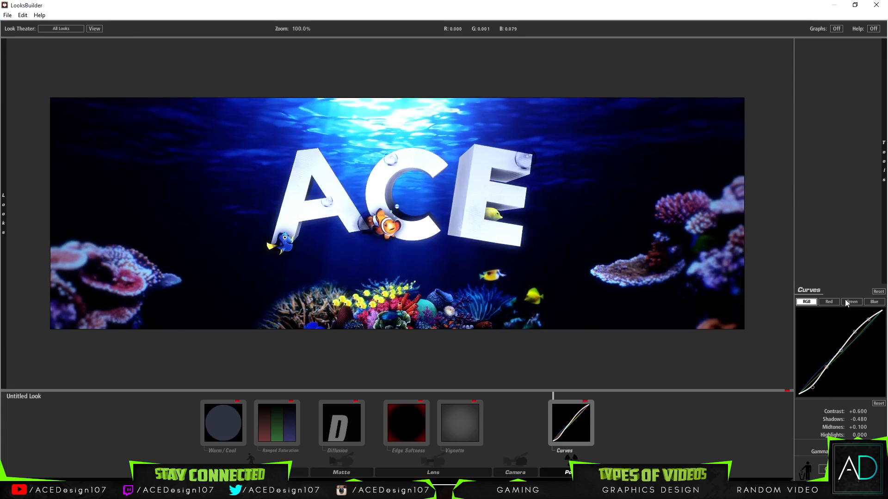
Switch to the Basic Cool look and add lens Edge Softness with a spread of 0.258 and a blur size of 0.54%
click(829, 302)
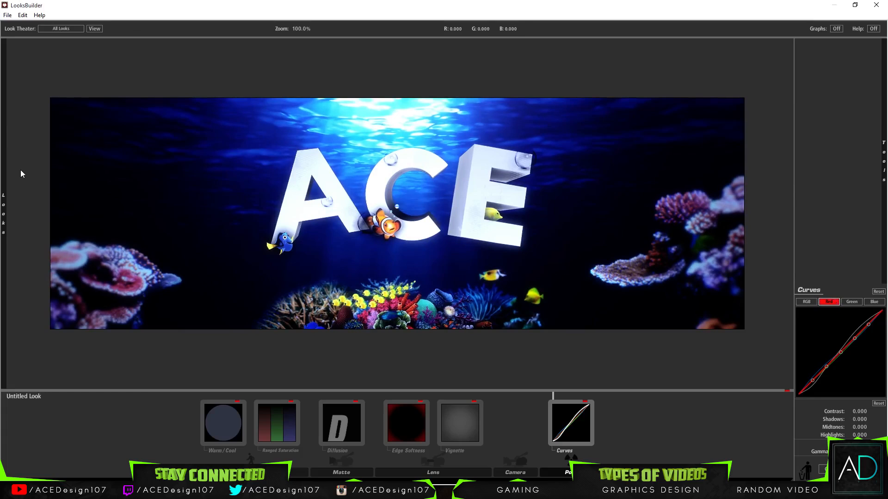
mouse_move(7, 180)
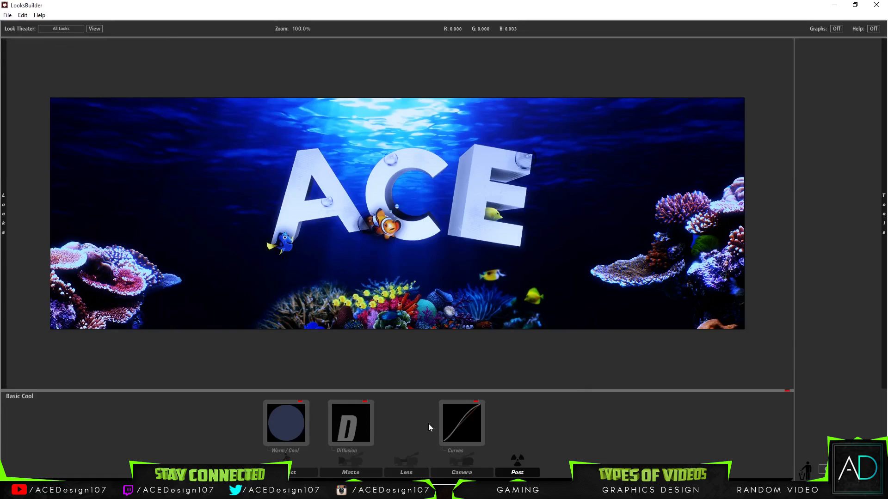
mouse_move(886, 280)
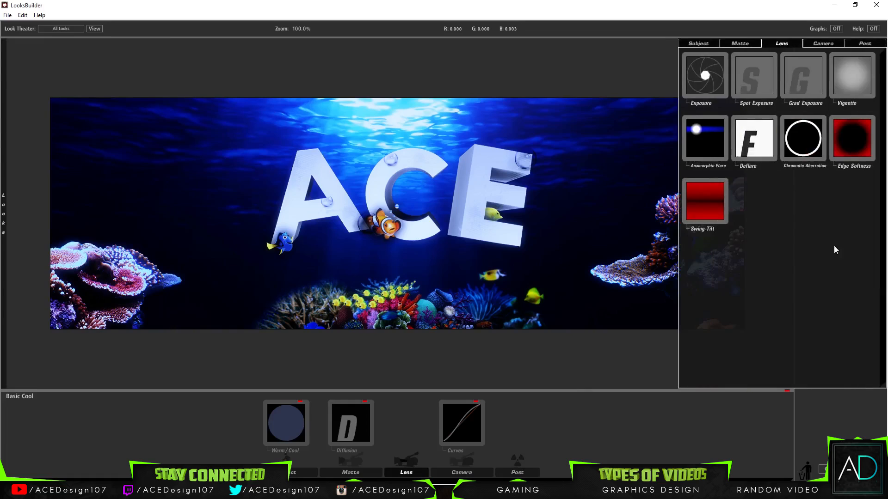
drag(844, 149, 418, 407)
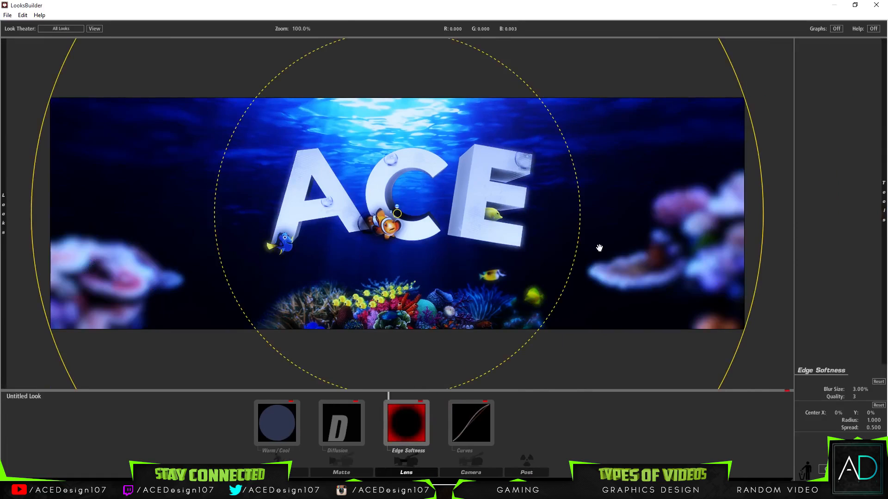
drag(581, 233, 670, 257)
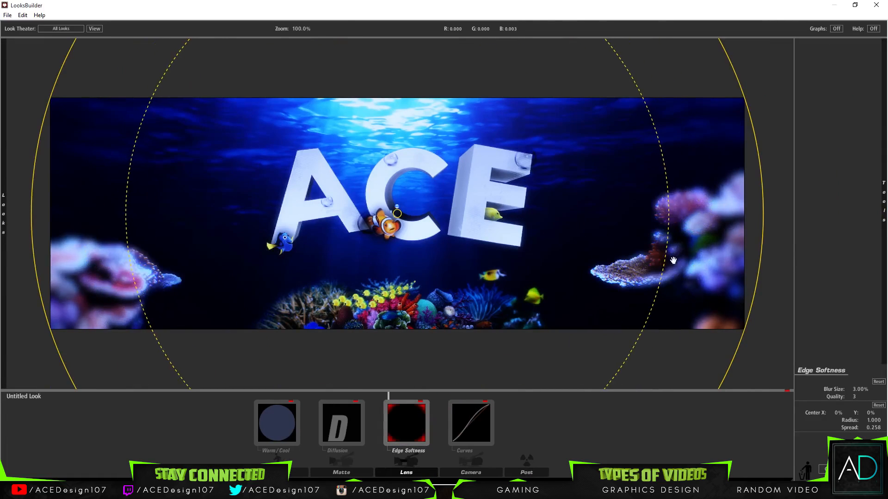
drag(860, 389, 838, 390)
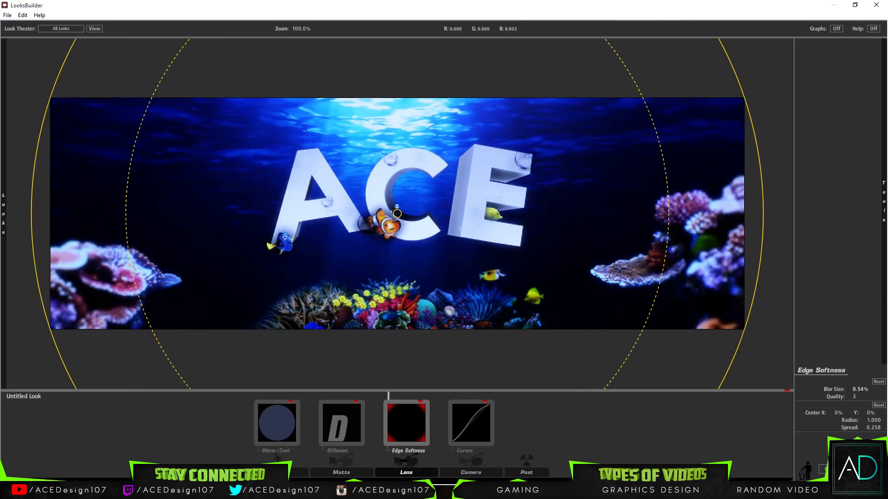
Add a Vignette after Edge Softness and enlarge its radius to 1.349
mouse_move(883, 203)
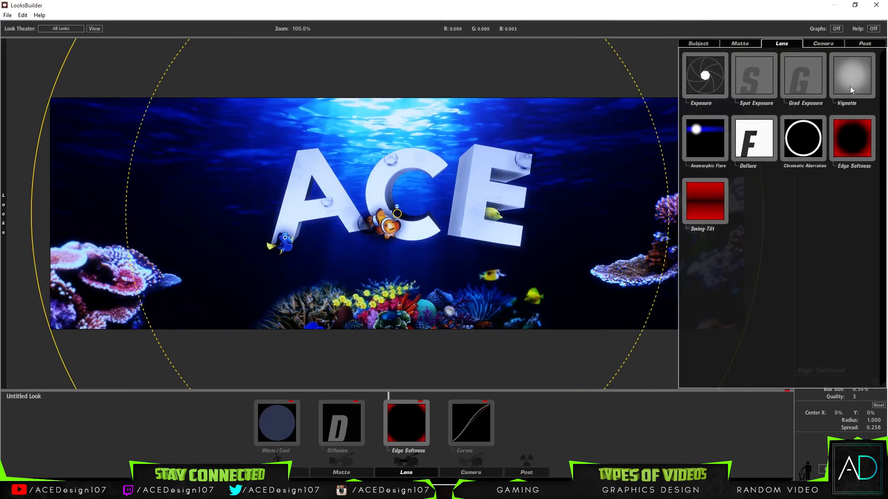
drag(851, 89, 428, 432)
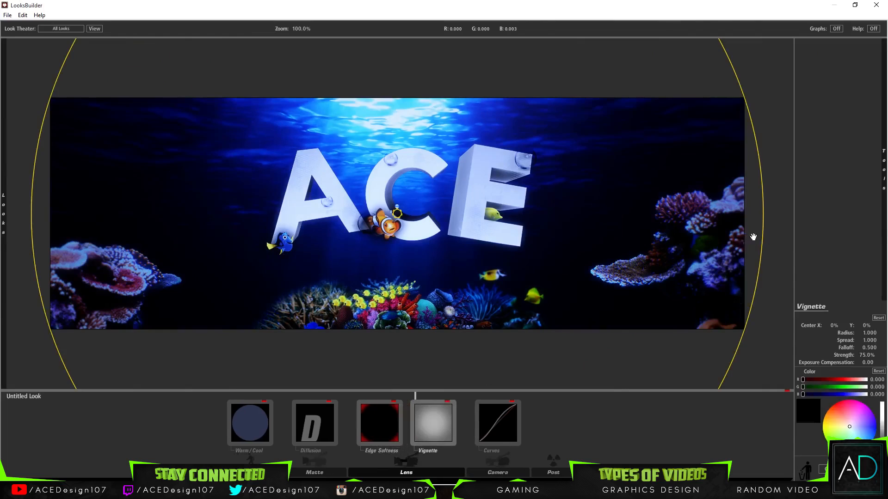
drag(753, 237, 886, 256)
Compare the banner repeatedly with and without the Vignette effect
click(447, 400)
click(449, 401)
click(449, 400)
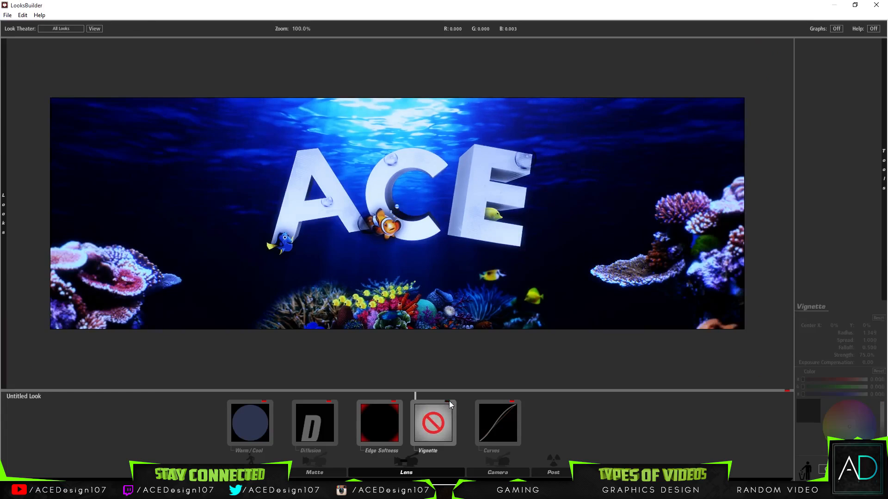
click(448, 400)
click(449, 401)
click(448, 401)
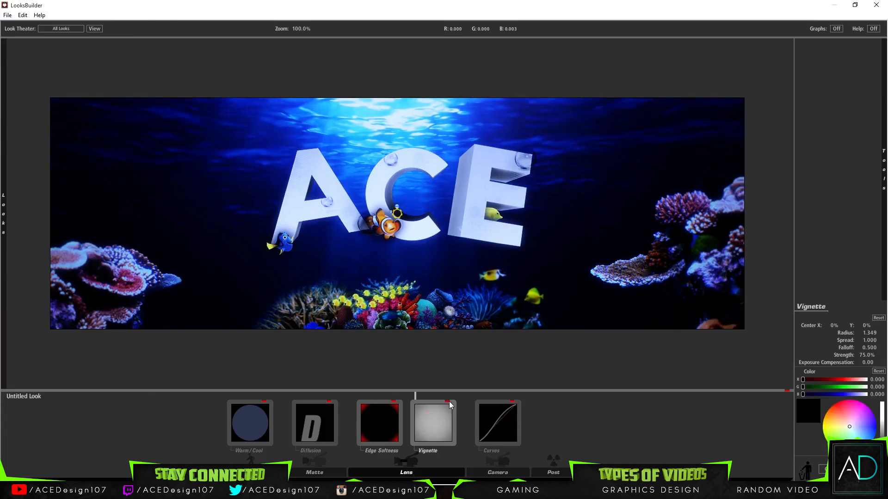
click(448, 401)
click(447, 401)
click(448, 402)
click(447, 401)
Delete the Vignette effect from the look
click(388, 427)
click(438, 412)
key(Delete)
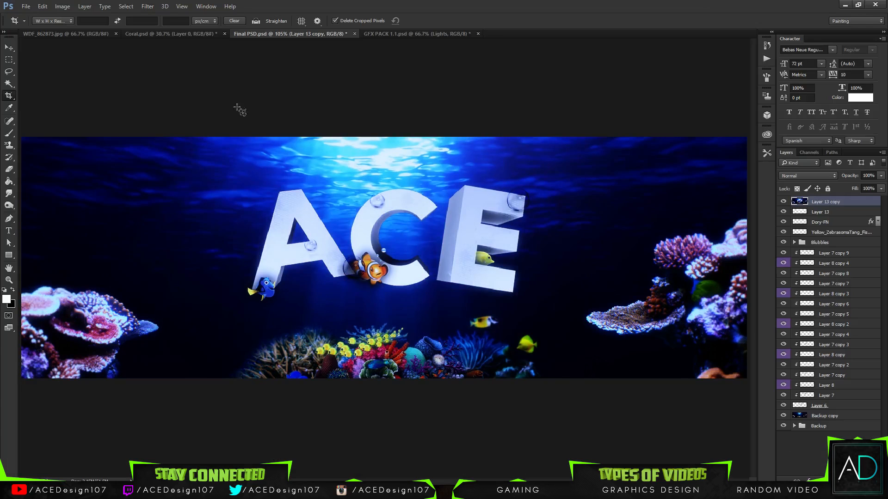
Create a new layer above Layer 13 copy and set the soft brush size to 750 px
click(9, 48)
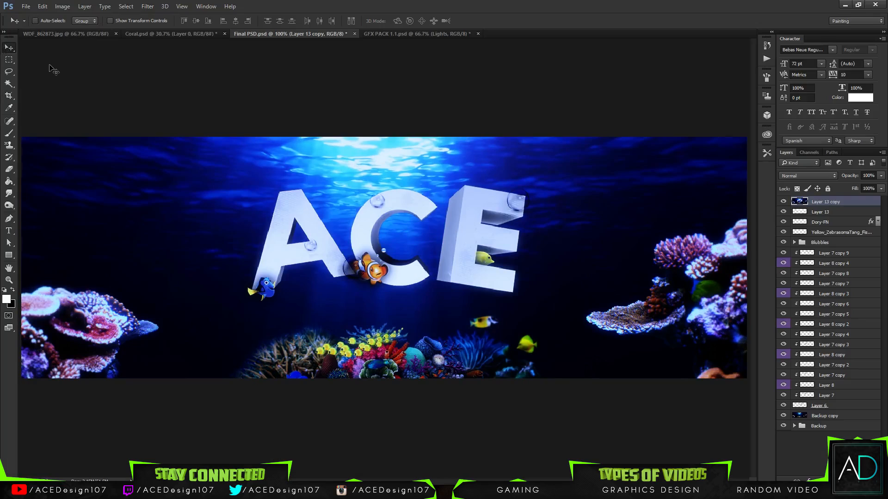
key(ctrl+minus)
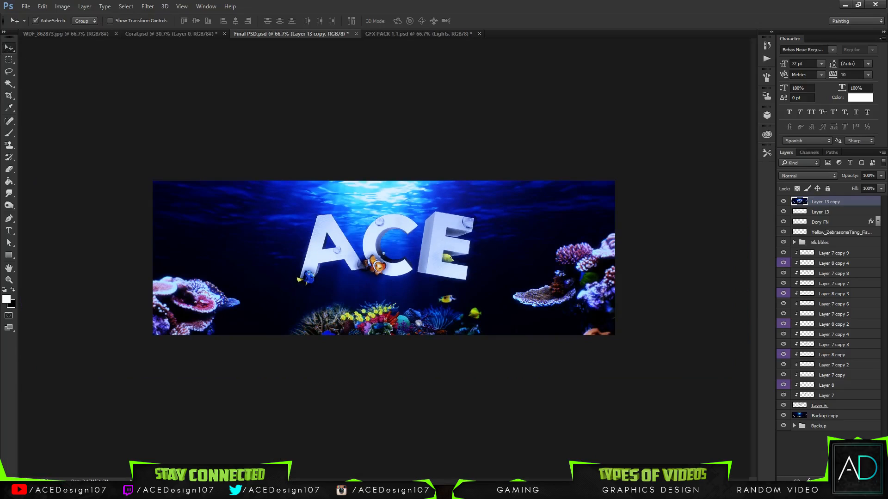
key(ctrl+shift+alt+n)
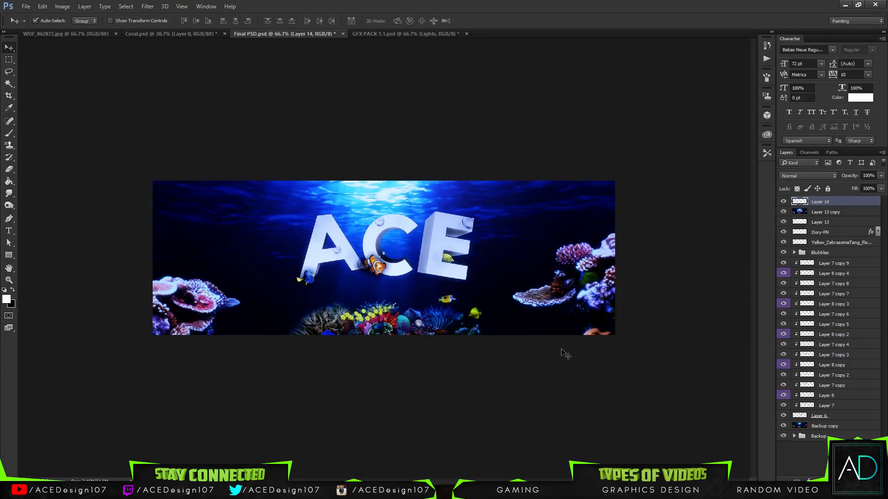
key(b)
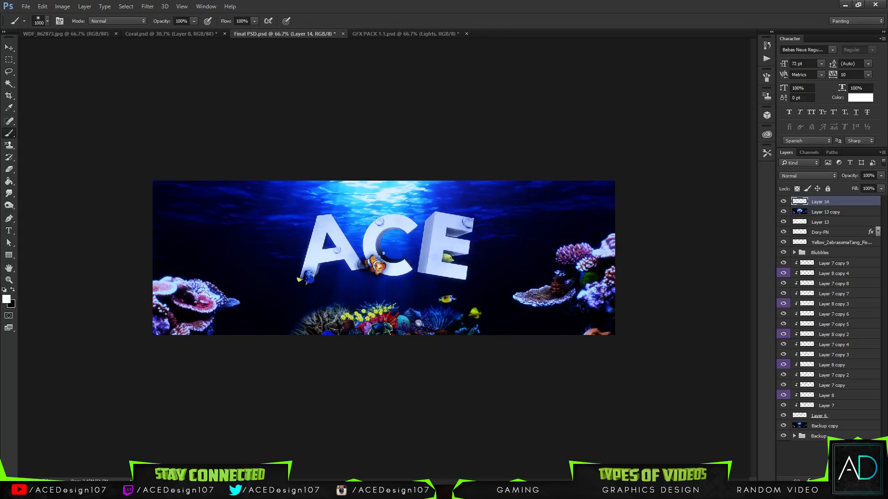
click(50, 21)
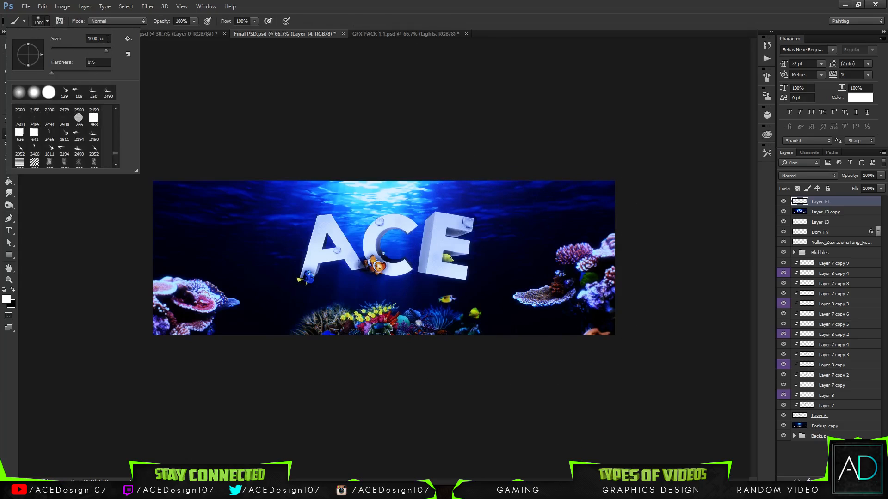
click(108, 39)
text(750)
key(Return)
Darken the banner's right and left ends with soft black brush dabs on the new layer
click(644, 360)
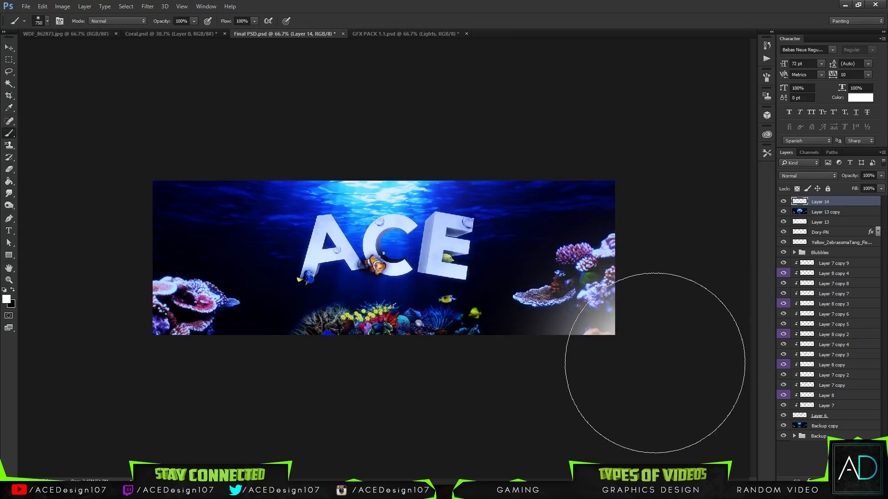
key(ctrl+z)
key(x)
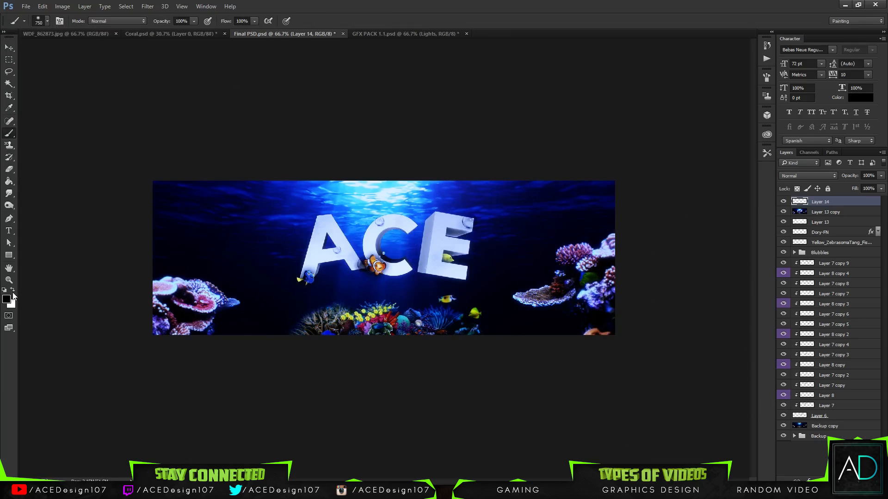
click(652, 322)
click(652, 321)
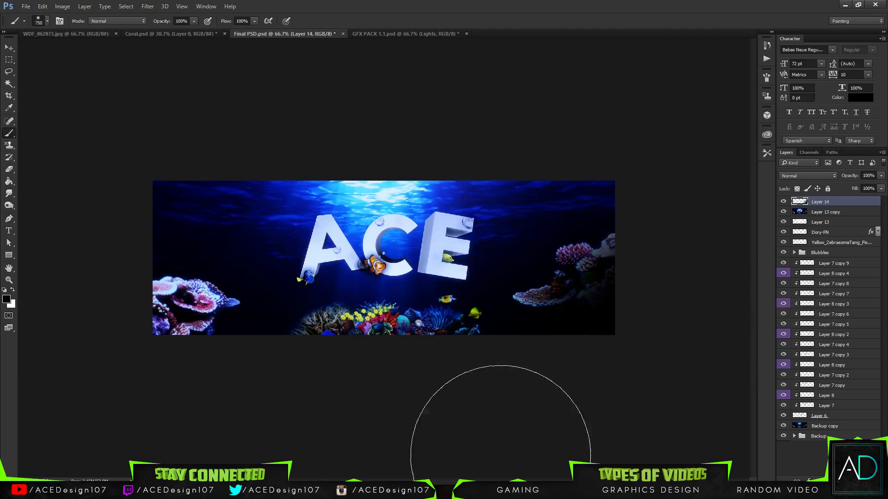
click(113, 324)
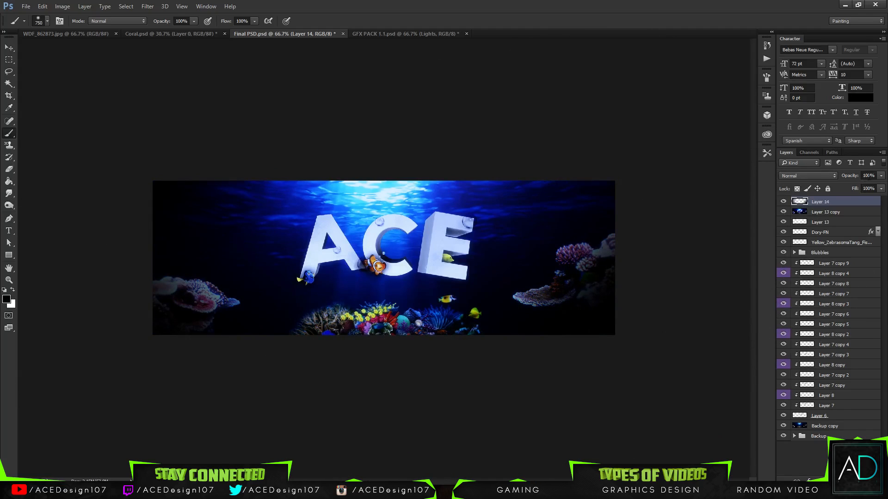
Set the opacity of the painted edge-darkening layer to 50%
click(881, 175)
drag(867, 187, 766, 188)
drag(845, 187, 857, 193)
key(v)
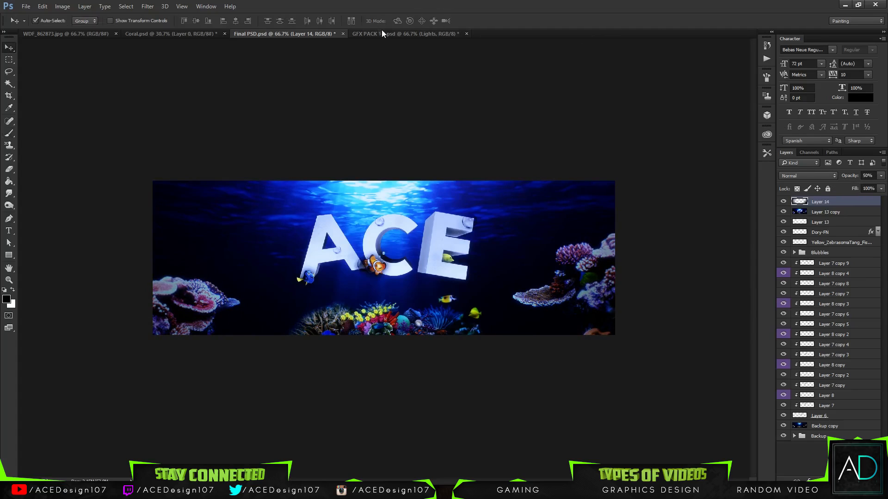
Preview the layers of the Lights group in GFX PACK 1.1.psd one at a time, including Light, Wavy, Wavy 3 and Texture
click(407, 34)
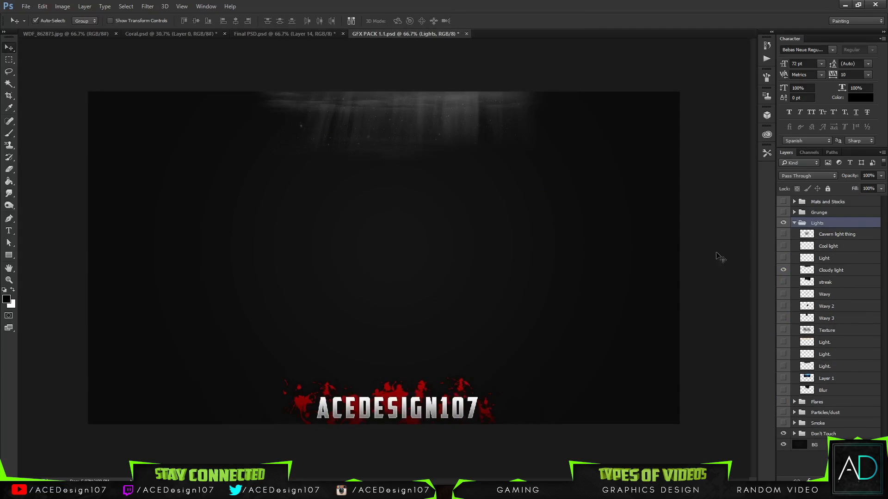
click(783, 258)
click(782, 270)
click(782, 258)
click(782, 294)
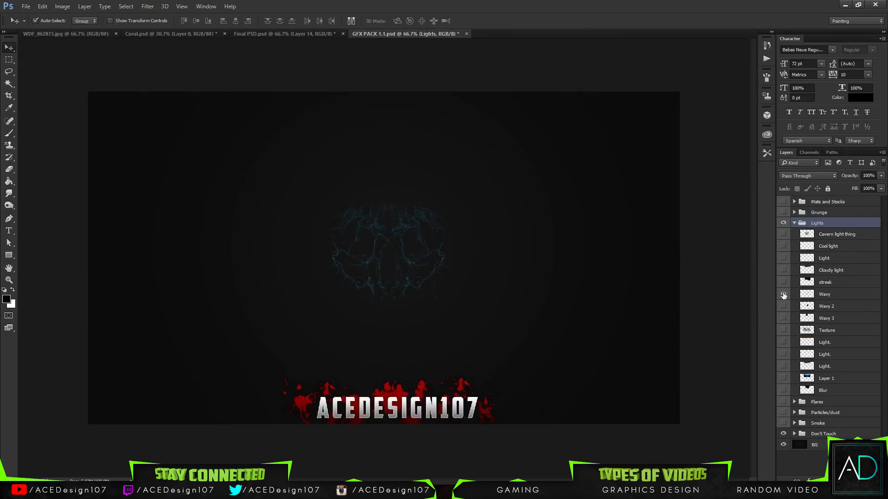
click(782, 294)
click(782, 319)
click(782, 318)
click(783, 330)
click(783, 330)
click(783, 354)
click(782, 355)
Show the Texture light layer and copy the Lights group containing it into Final PSD.psd
click(783, 331)
click(832, 331)
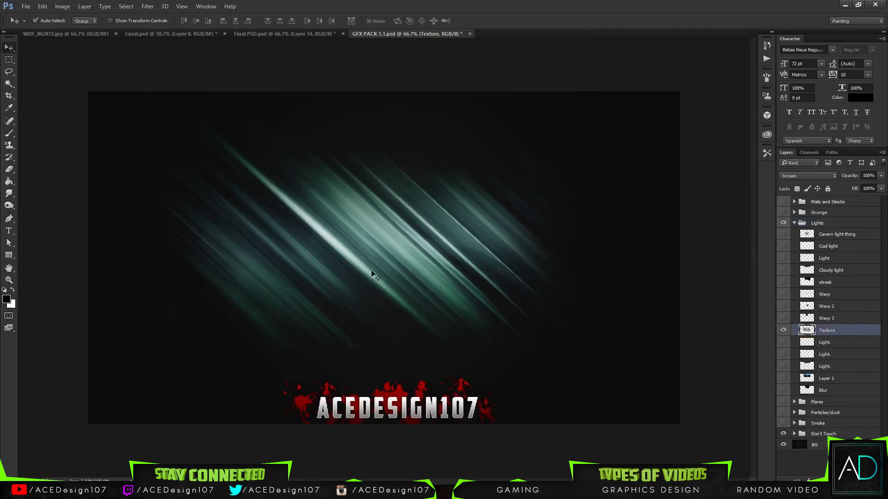
drag(368, 271, 432, 250)
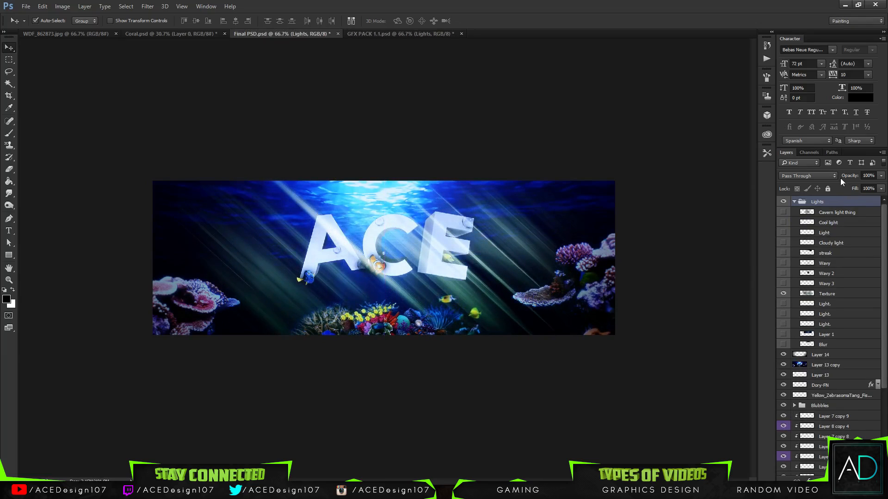
Set the Texture layer's blend mode to Overlay and move it out of the Lights group to directly below Layer 14
click(828, 294)
click(806, 176)
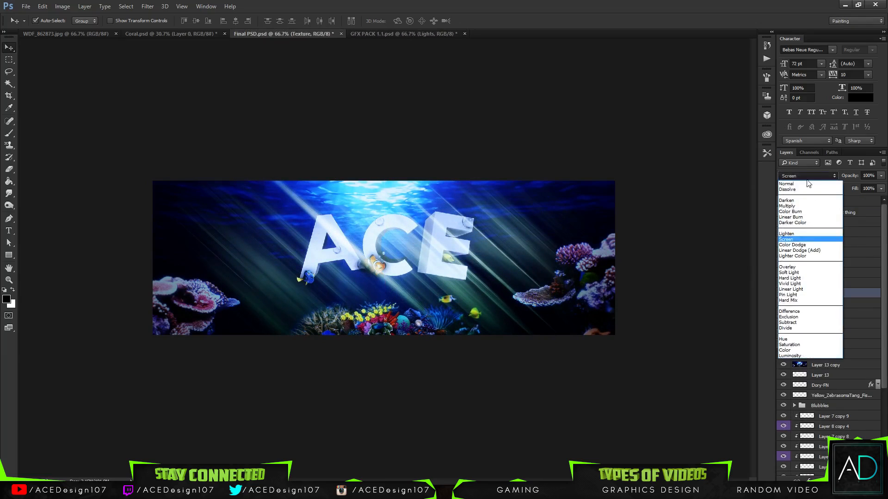
click(800, 277)
drag(840, 298, 819, 340)
scroll(831, 332, down, 5)
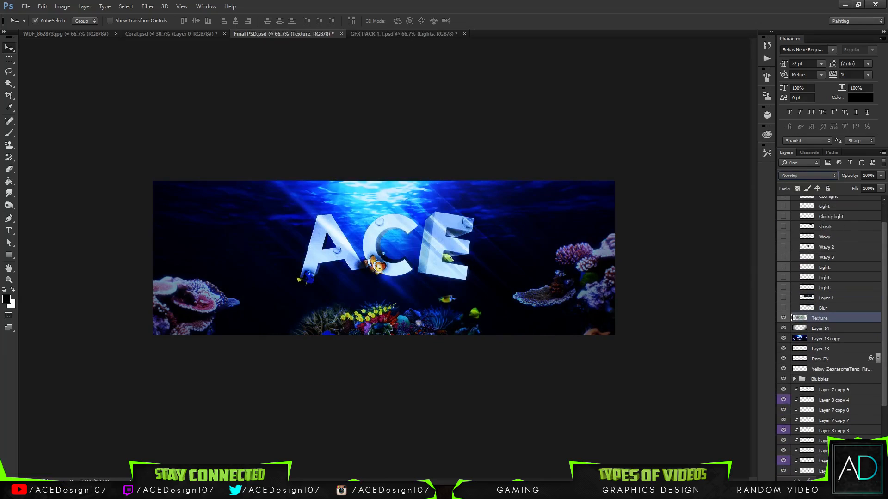
mouse_move(828, 226)
mouse_down()
mouse_move(817, 455)
mouse_move(836, 307)
mouse_move(836, 197)
mouse_move(829, 232)
mouse_up()
scroll(821, 243, up, 4)
scroll(782, 278, up, 2)
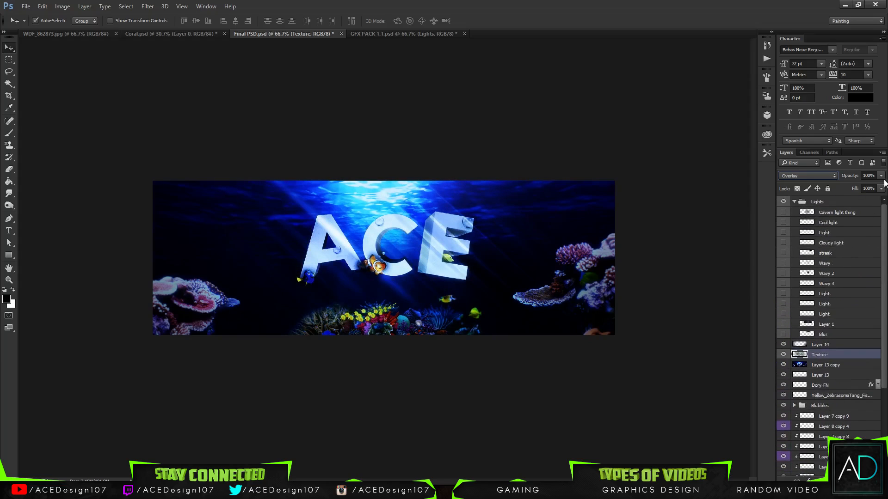
Set the Texture layer's opacity to 76% and shift it toward the banner's lower left with Free Transform
mouse_move(880, 176)
mouse_down()
mouse_move(859, 187)
mouse_move(870, 184)
mouse_up()
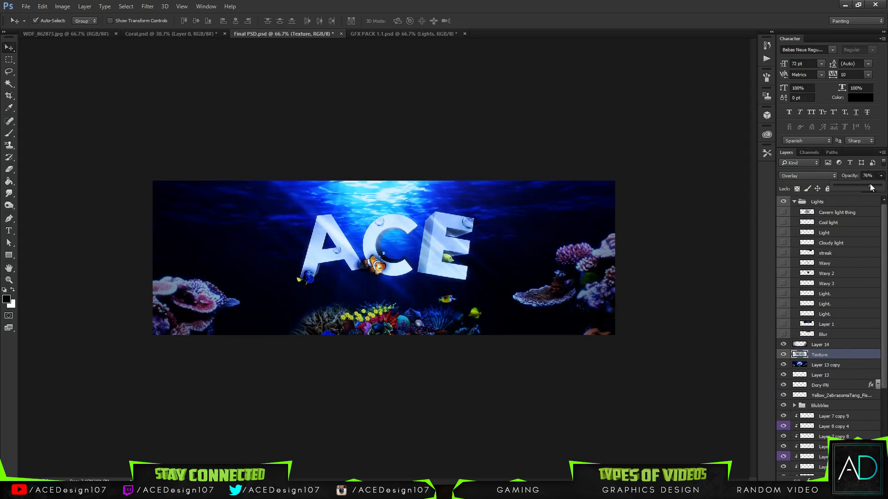
key(ctrl+t)
mouse_move(502, 268)
mouse_down()
mouse_move(355, 292)
mouse_move(287, 290)
mouse_move(337, 273)
mouse_move(301, 281)
mouse_move(292, 208)
mouse_move(403, 280)
mouse_move(383, 371)
mouse_move(350, 248)
mouse_move(407, 231)
mouse_move(298, 350)
mouse_move(287, 334)
mouse_up()
key(Return)
key(e)
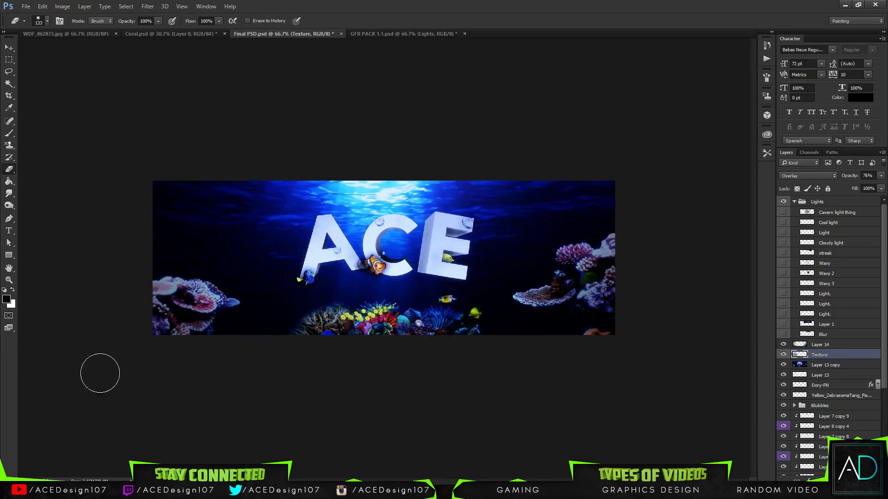
Delete the Texture layer and the entire Lights group from the banner document
key(Delete)
scroll(865, 258, up, 2)
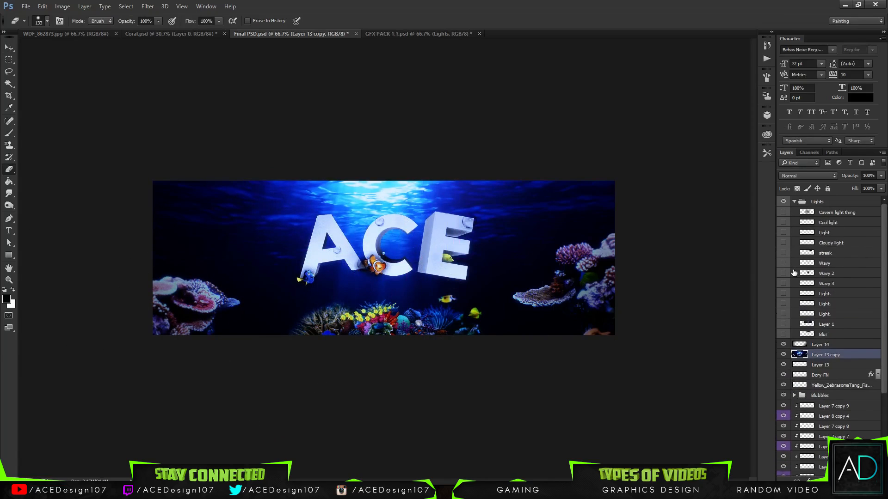
click(782, 283)
drag(783, 296, 783, 307)
drag(784, 295, 784, 305)
click(824, 202)
key(Delete)
Hide the Texture layer in GFX PACK 1.1.psd and return to the banner in Final PSD.psd
key(ctrl+0)
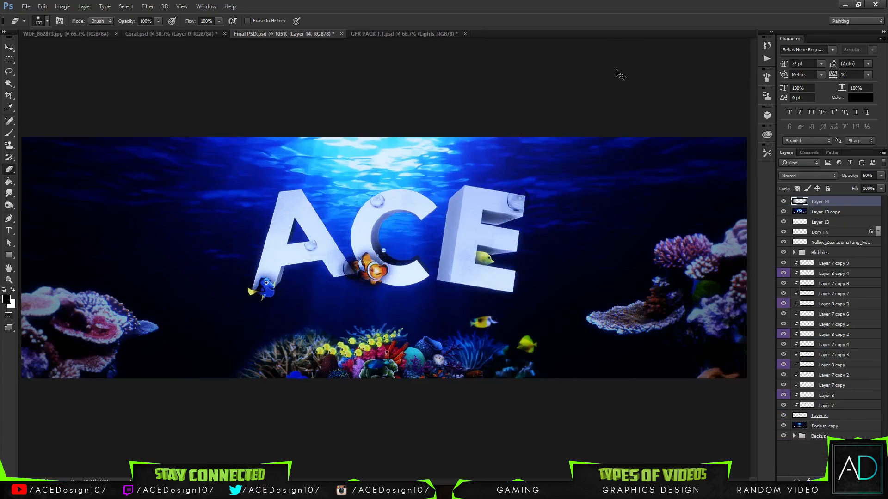
key(v)
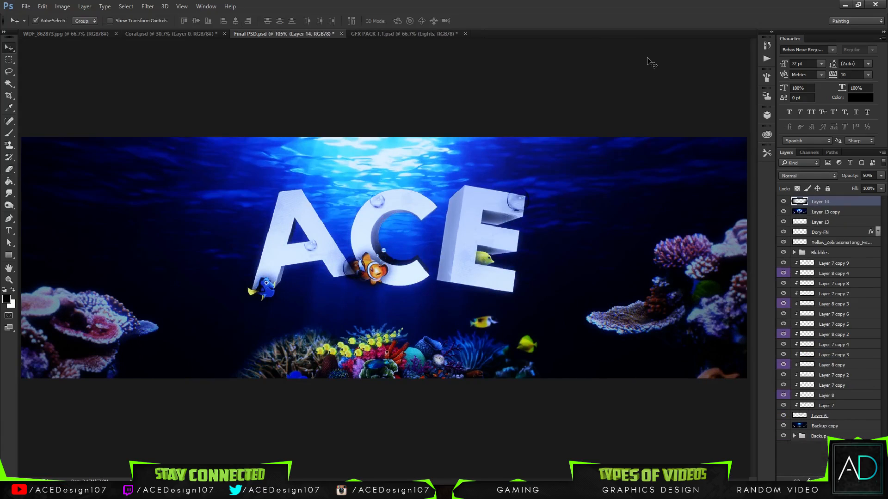
key(ctrl+alt+0)
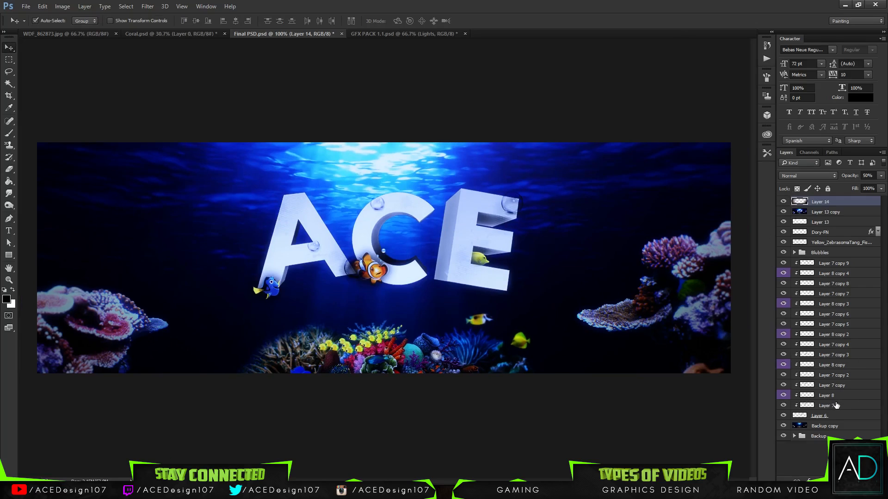
click(376, 33)
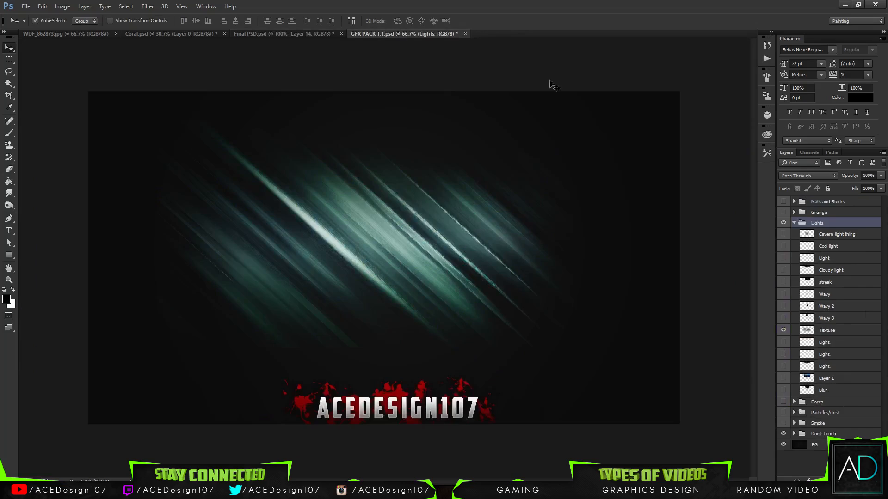
click(782, 330)
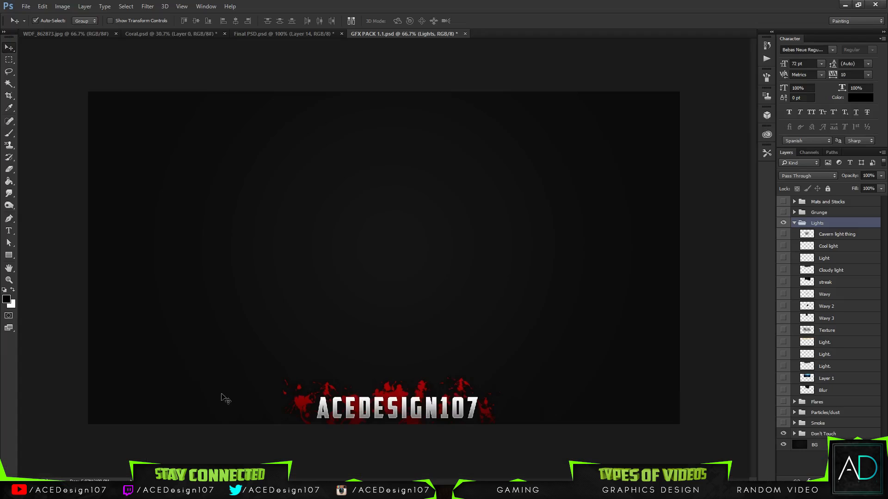
click(278, 34)
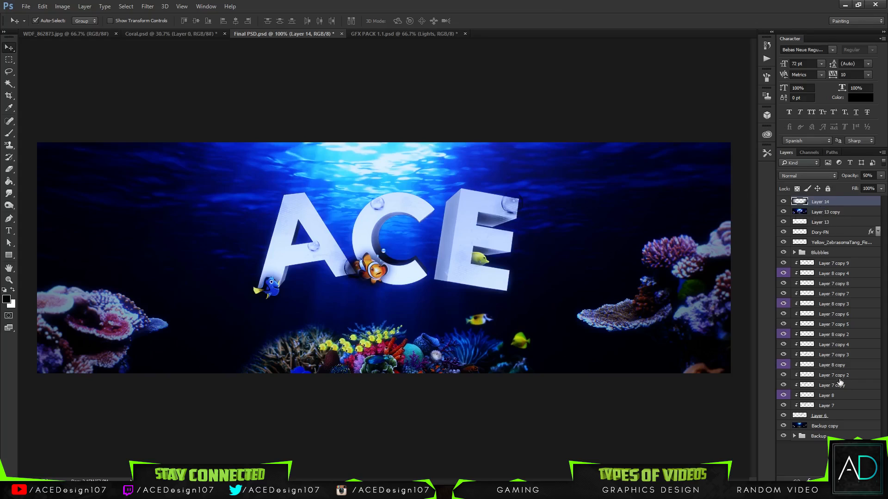
Select the Backup group at the base of the banner's layer stack
click(823, 439)
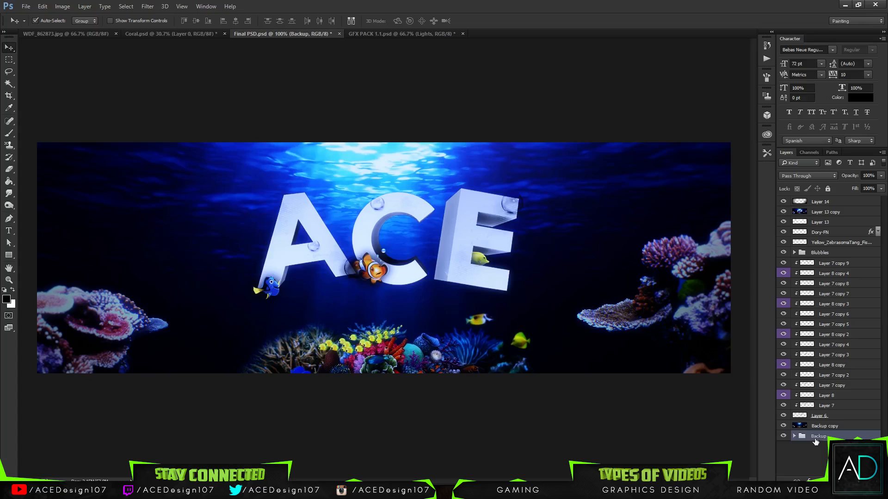